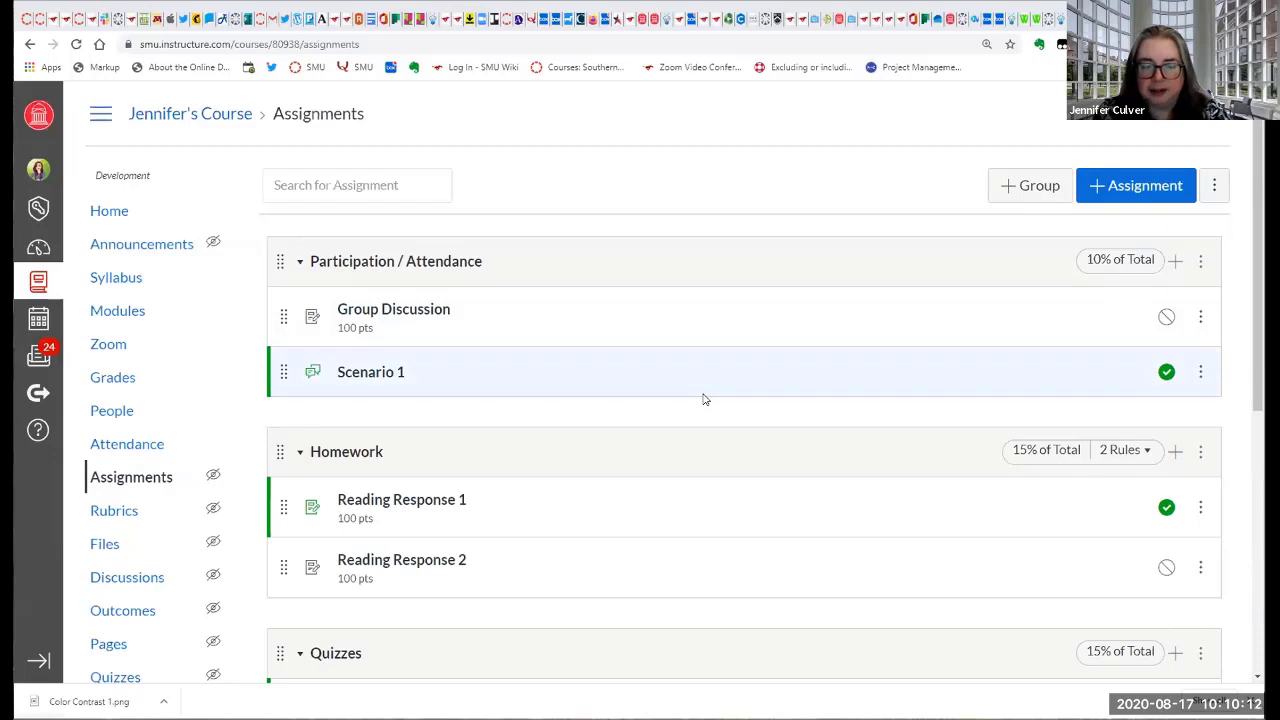
Review the course's assignment groups, check their weights in the Assignment Groups Weight settings, and save the settings.
scroll(703, 399, down, 1)
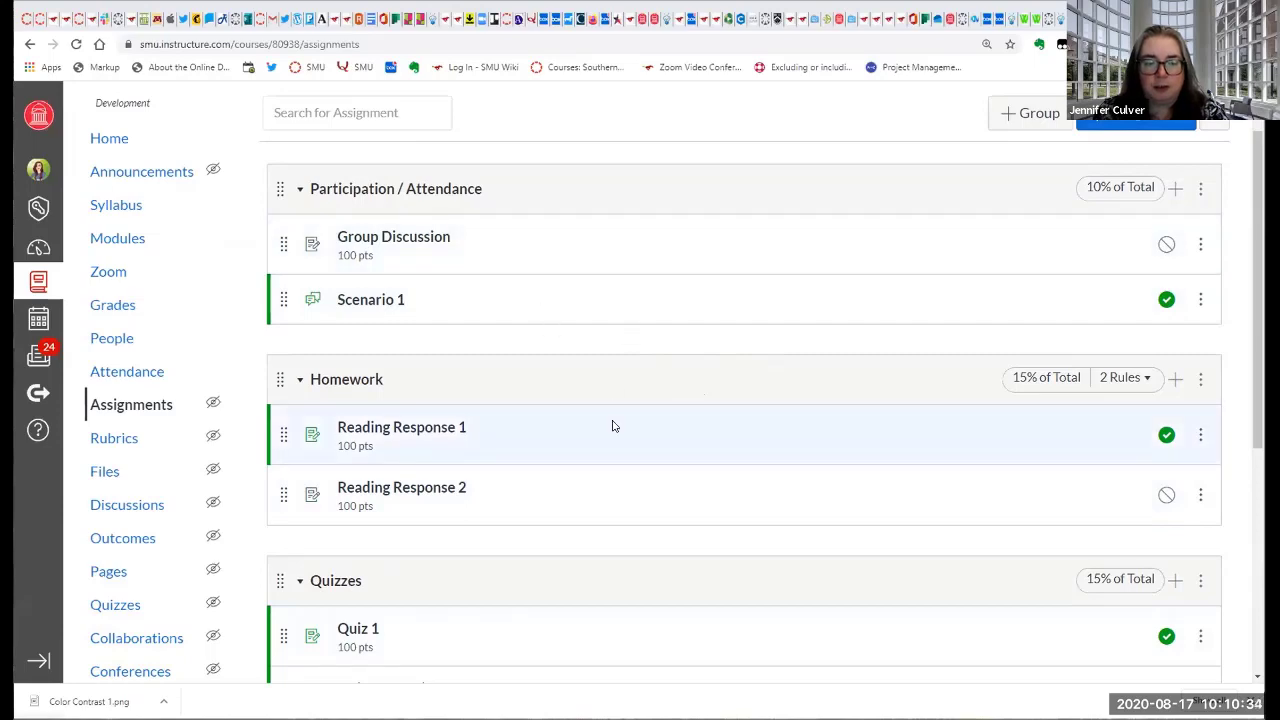
scroll(614, 426, down, 4)
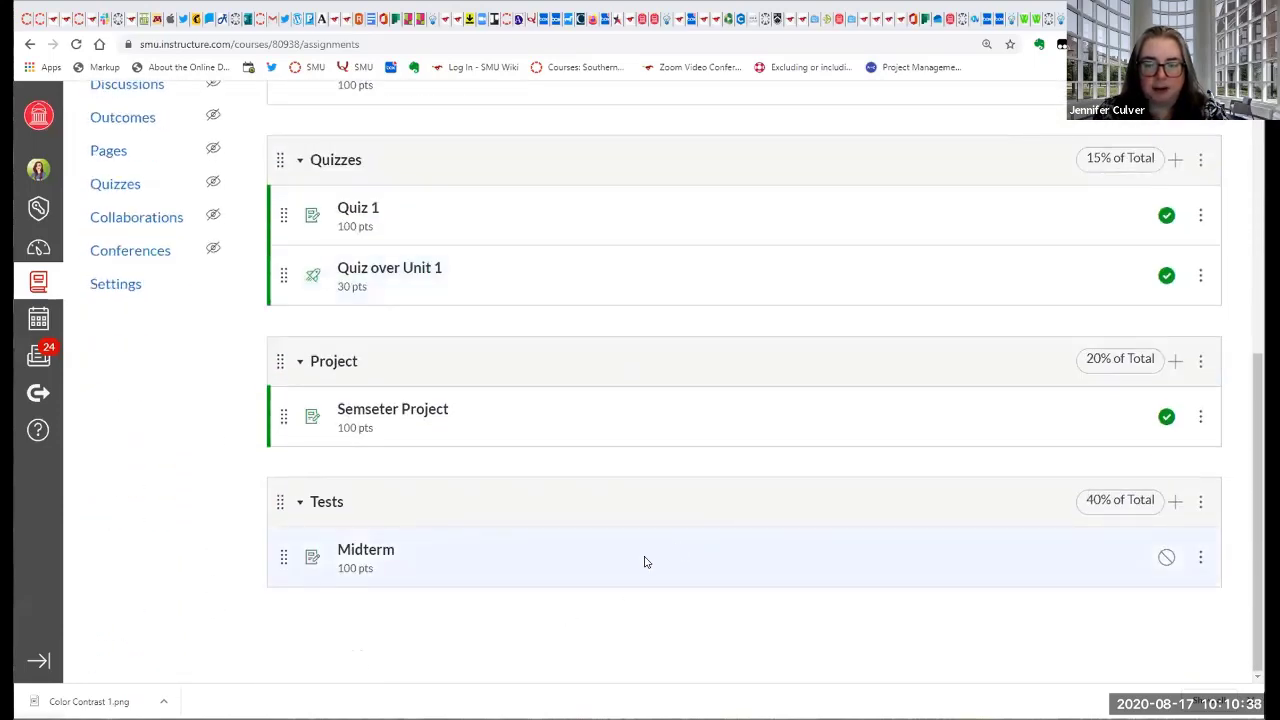
scroll(740, 597, up, 2)
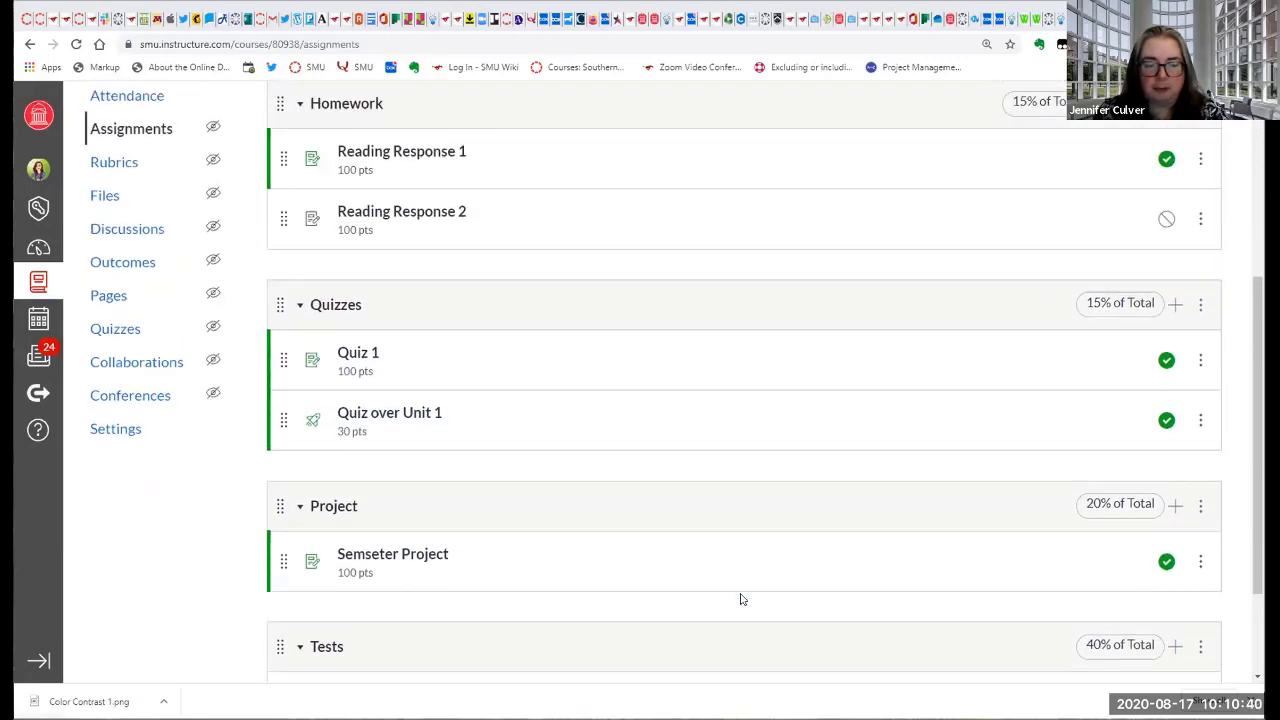
scroll(740, 598, down, 2)
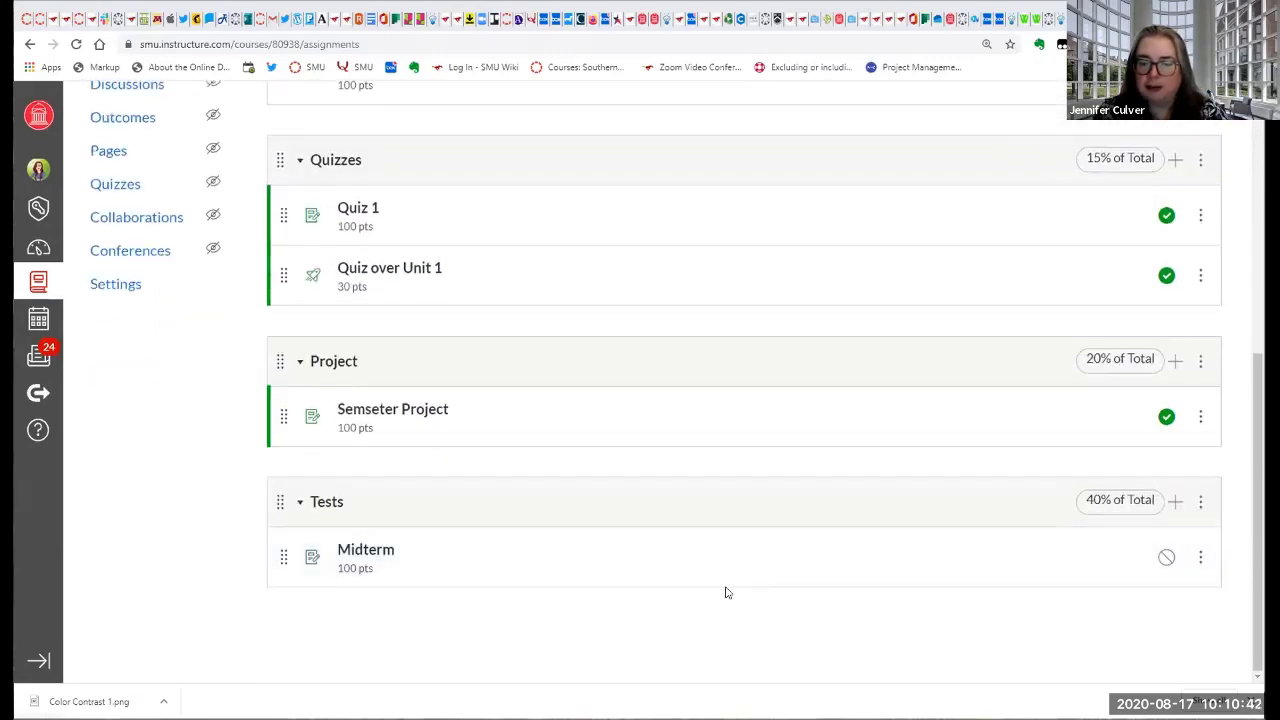
scroll(729, 591, up, 7)
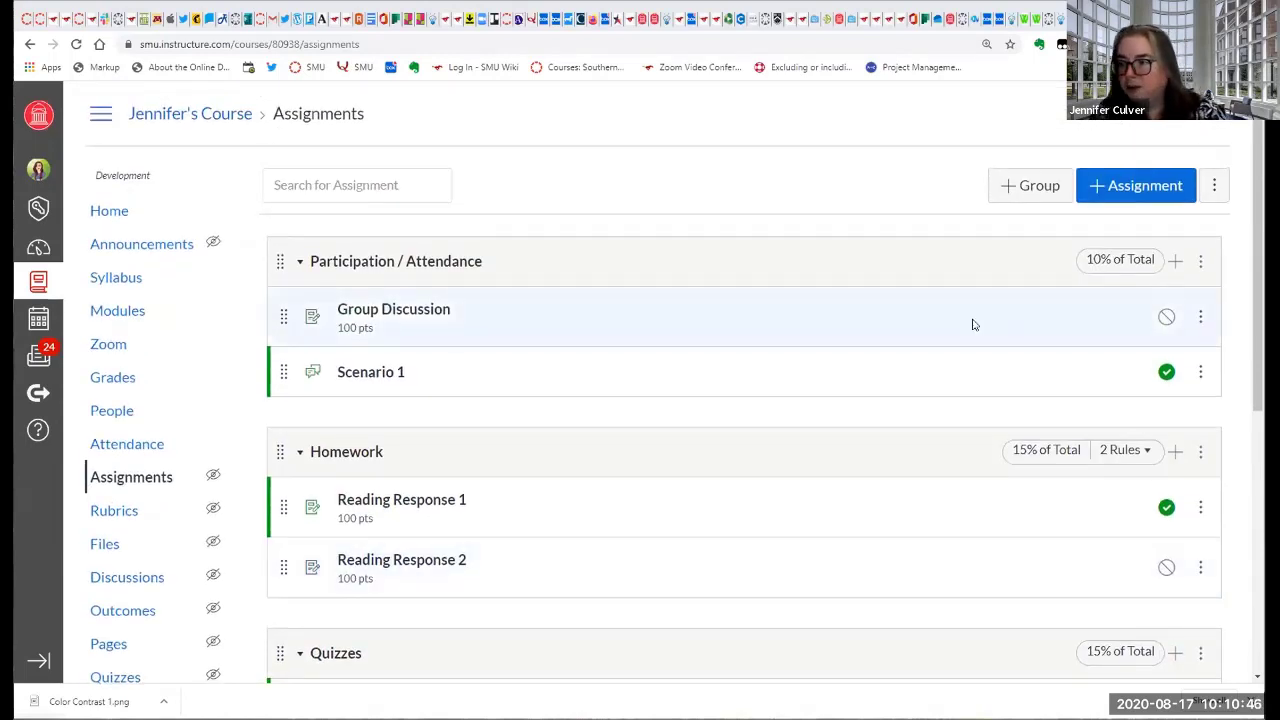
click(1213, 188)
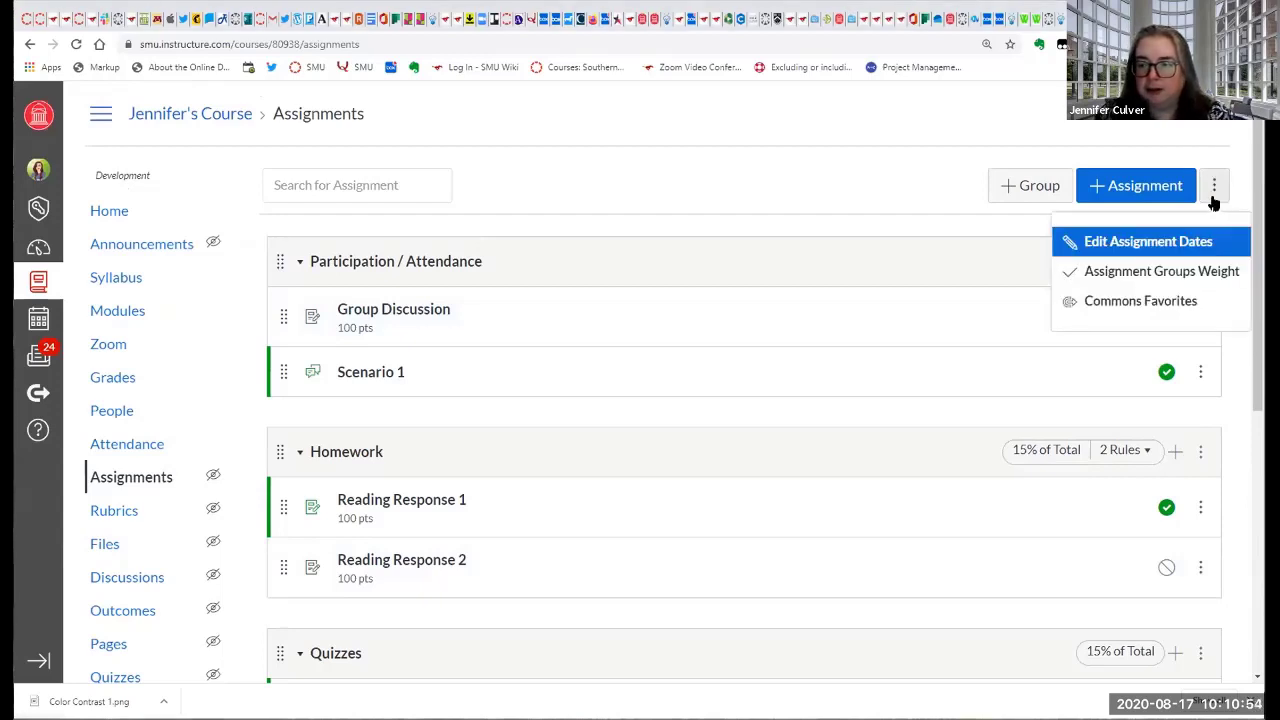
click(1173, 273)
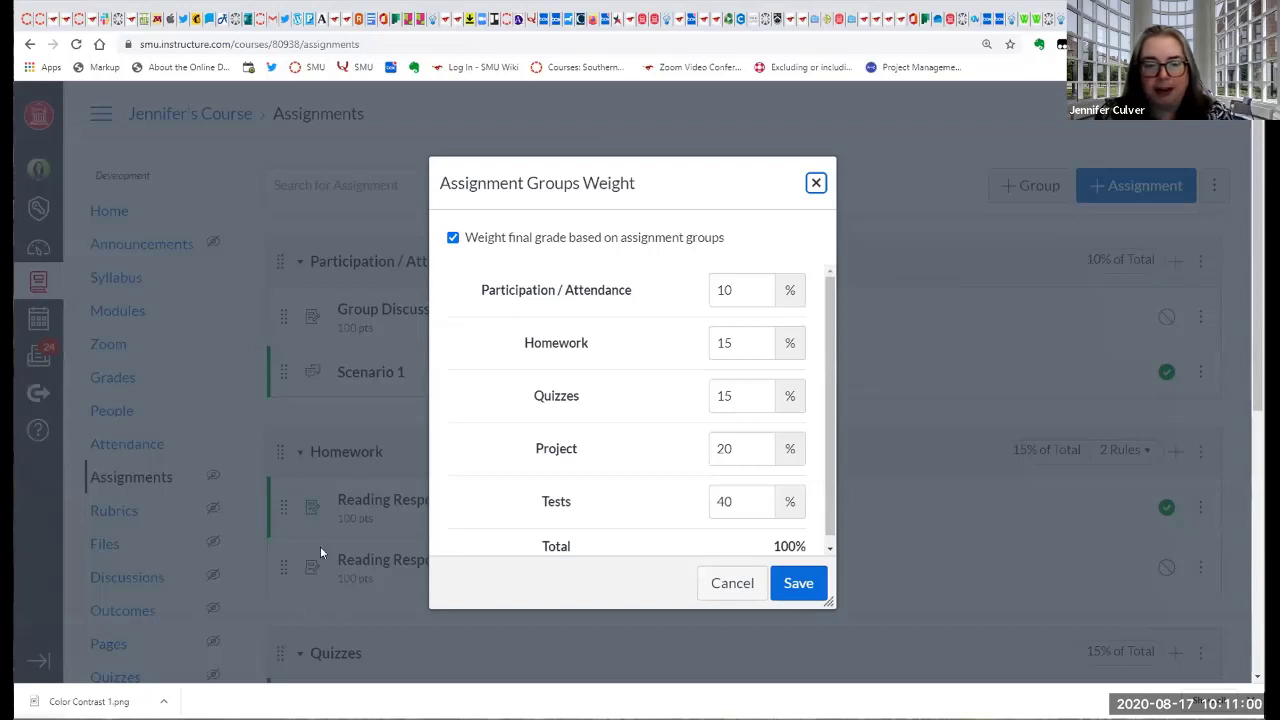
scroll(547, 334, down, 1)
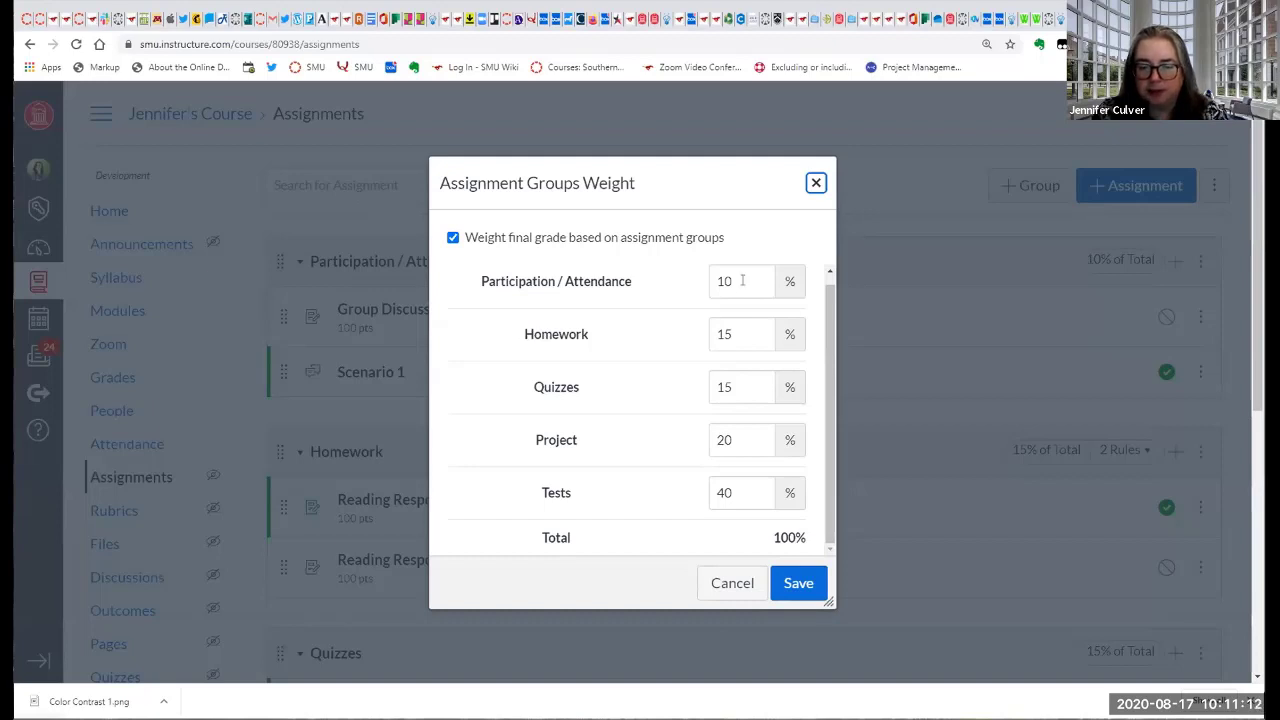
click(800, 584)
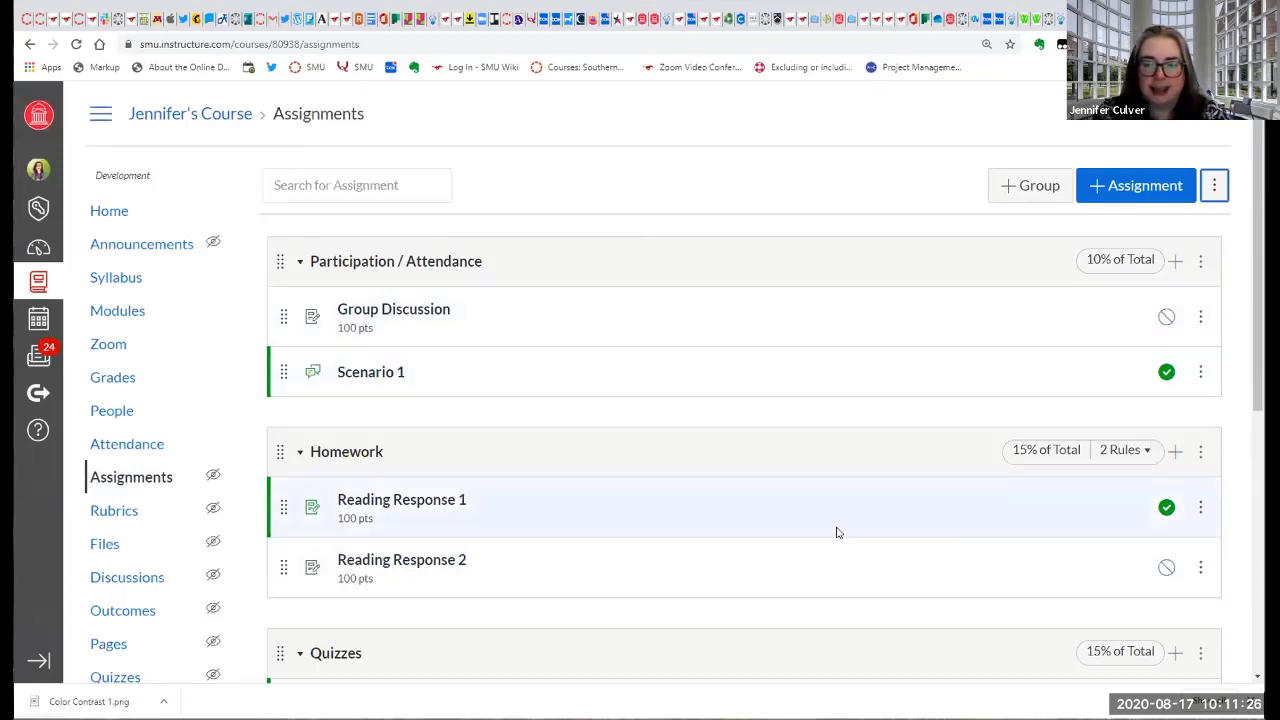
Check the assignment group weights on the Syllabus page and return to the Assignments list.
click(101, 287)
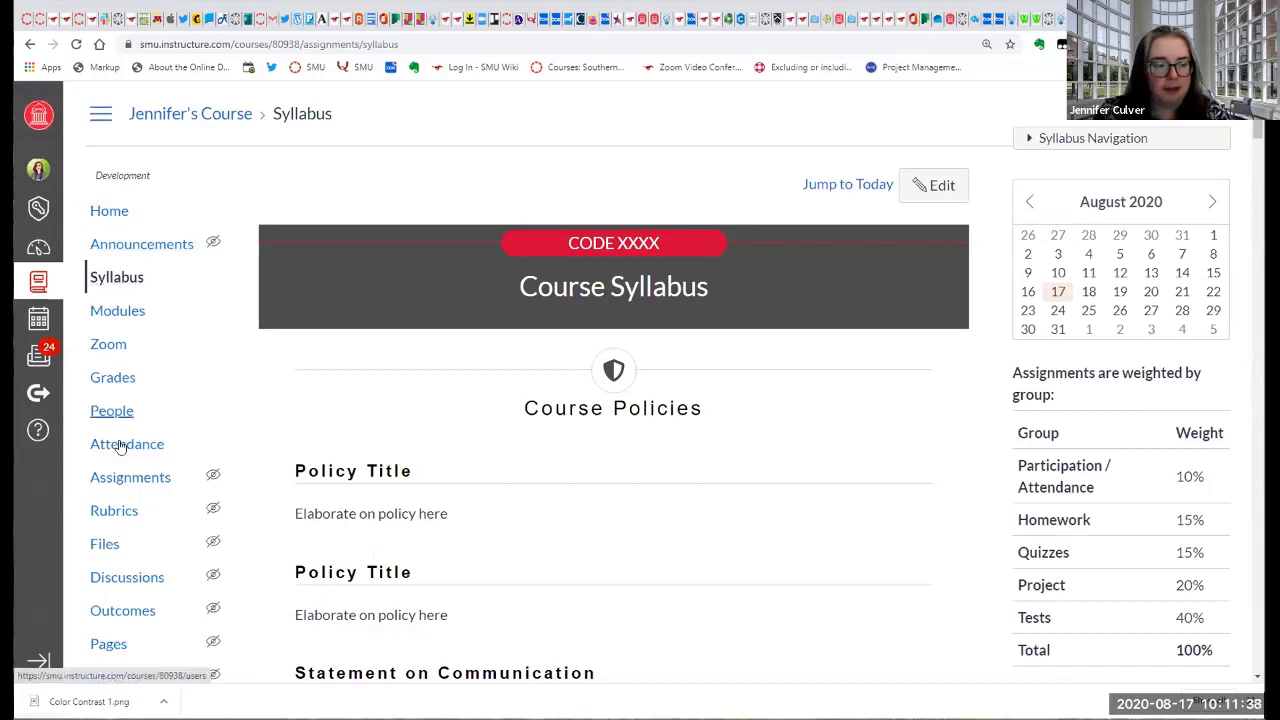
click(130, 478)
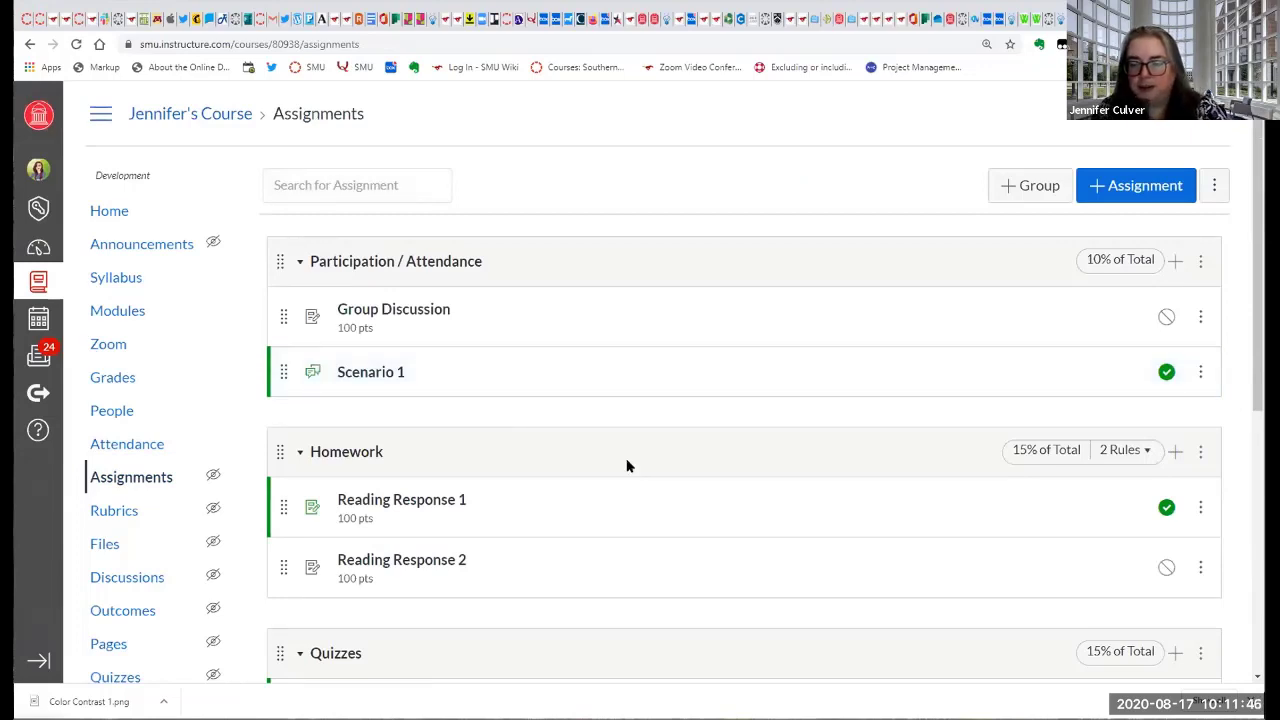
scroll(628, 466, down, 1)
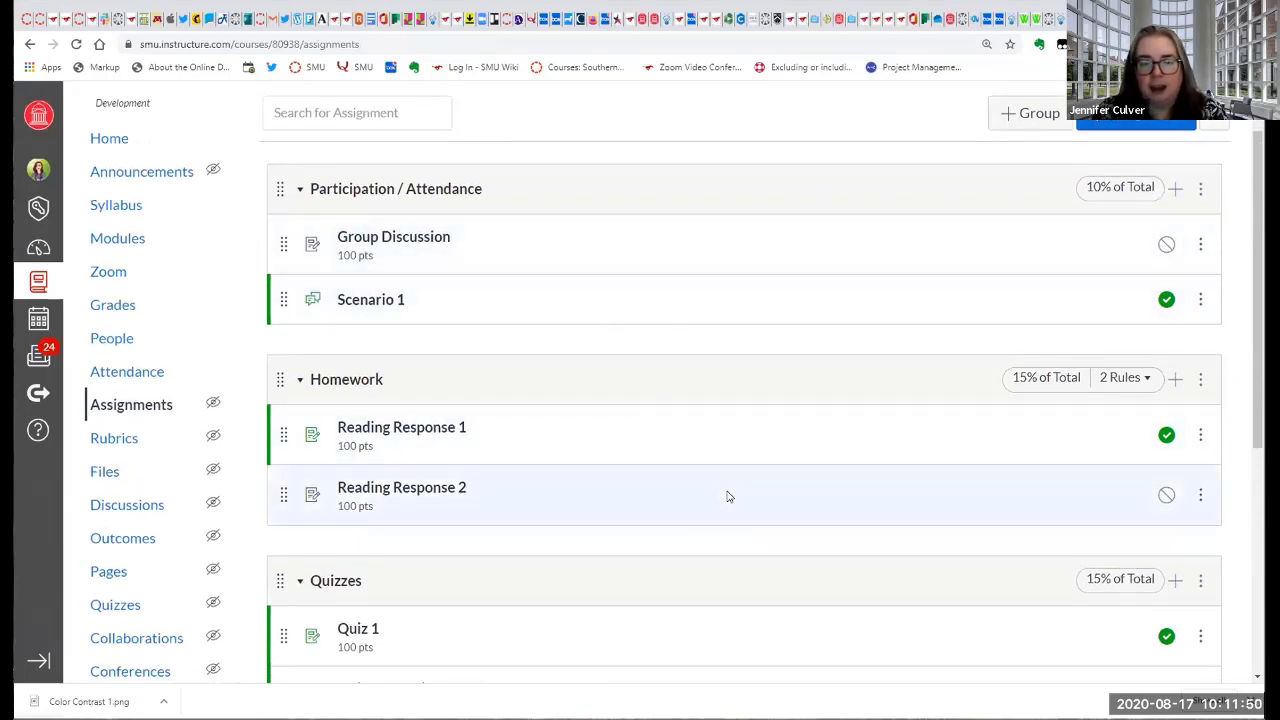
scroll(726, 494, down, 1)
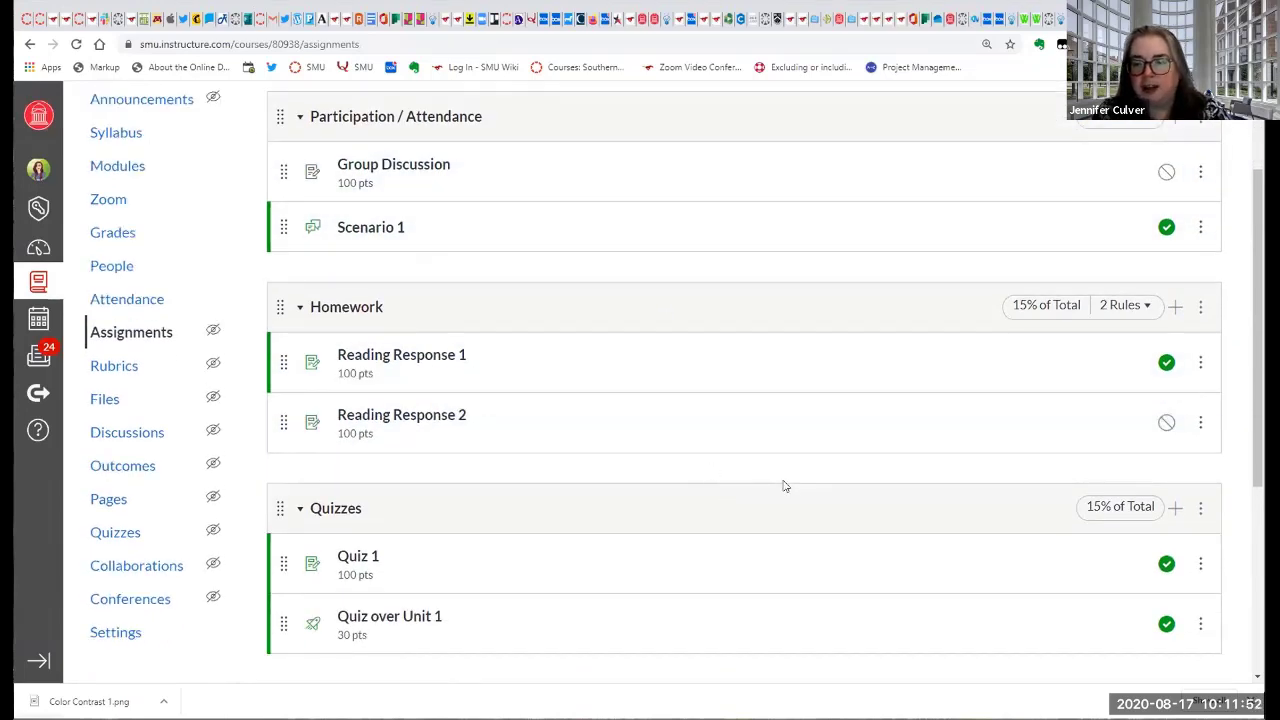
scroll(785, 488, up, 1)
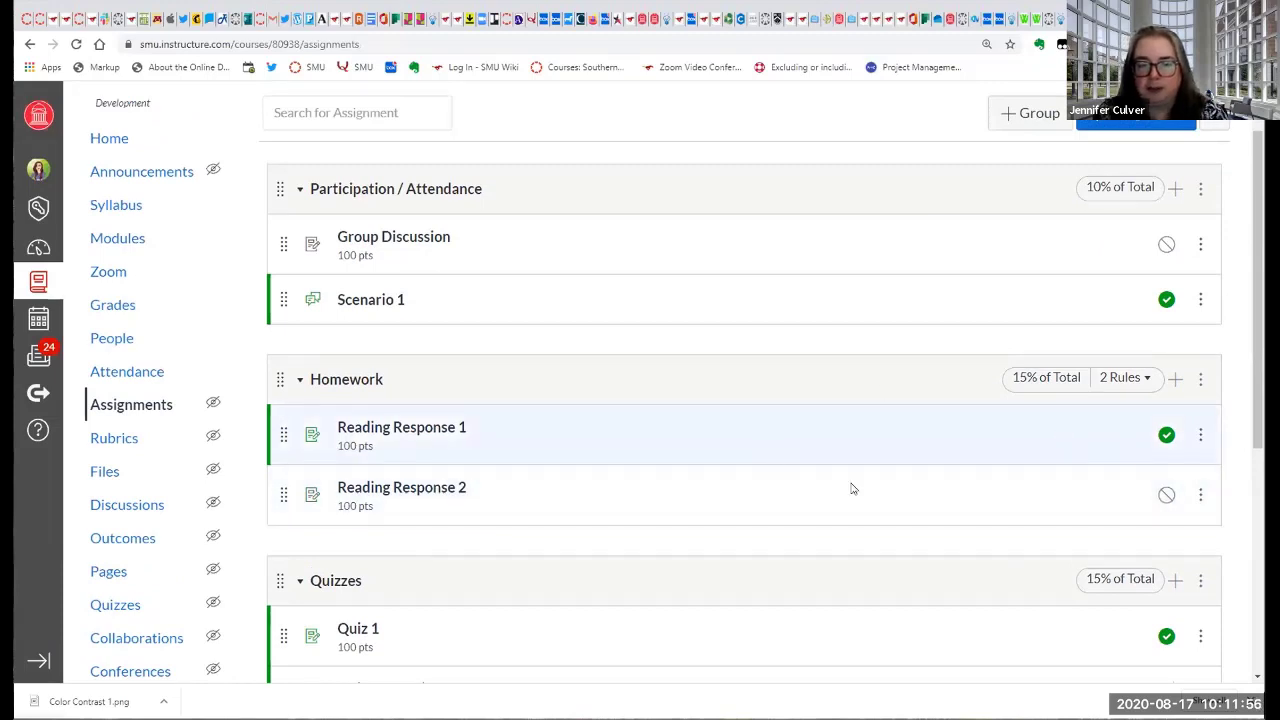
Examine the Homework group's score-dropping rules and edit settings, and close them without saving.
mouse_move(1147, 385)
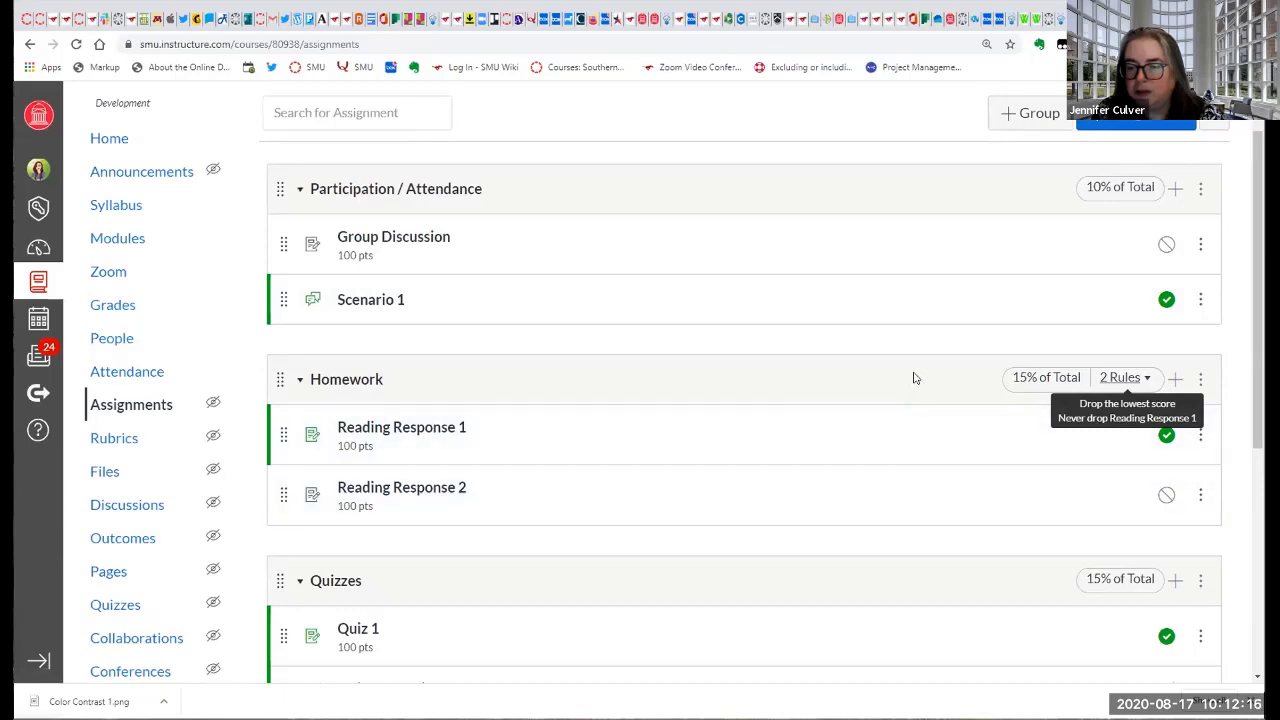
click(1202, 379)
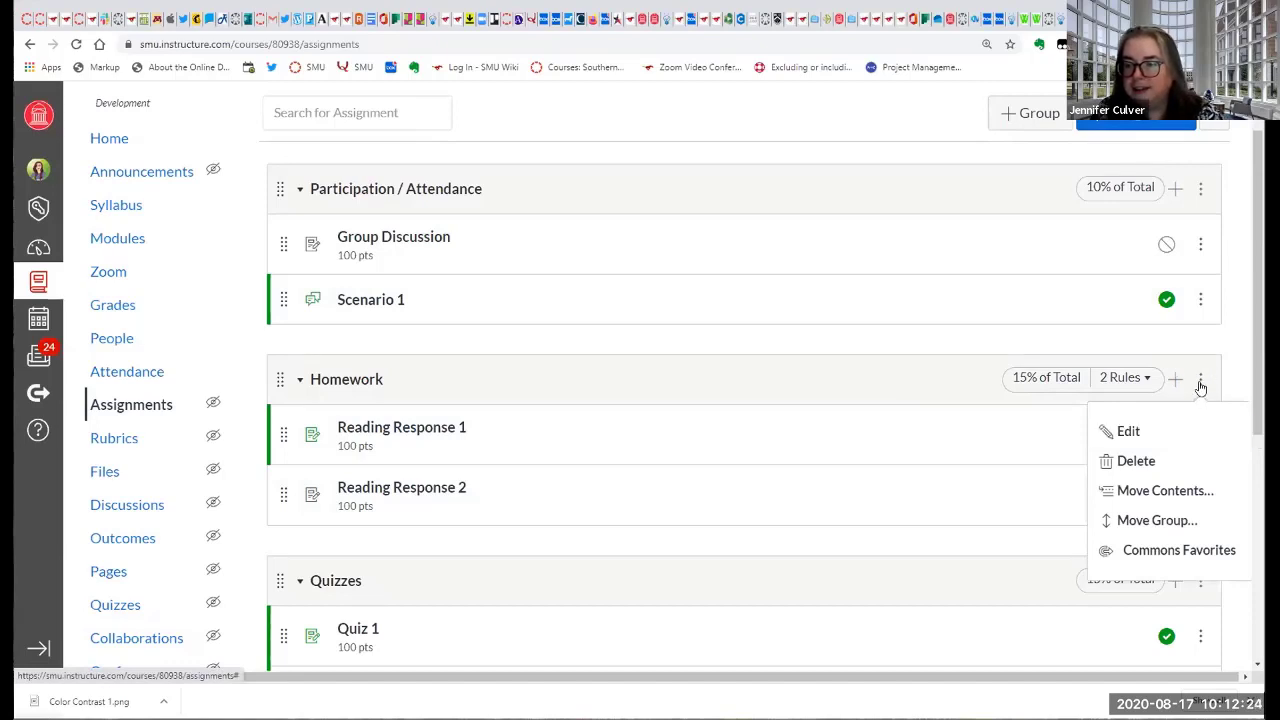
click(1154, 434)
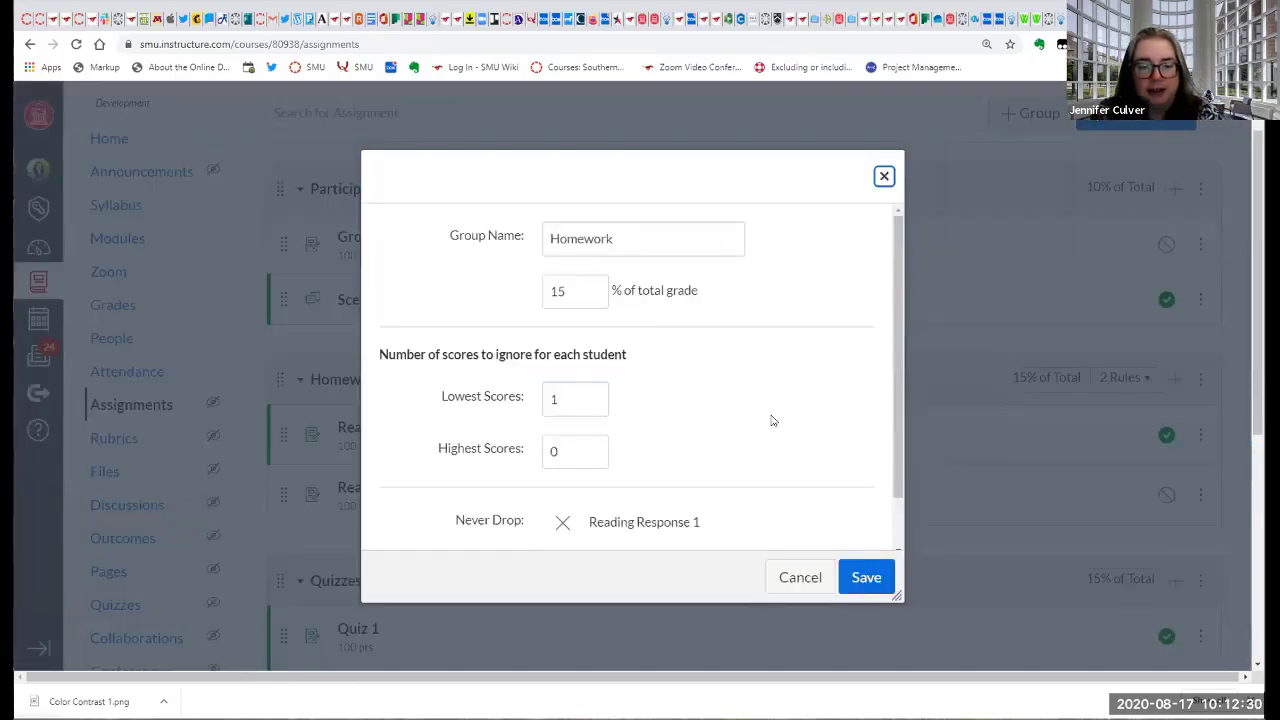
scroll(771, 420, down, 1)
scroll(771, 420, up, 1)
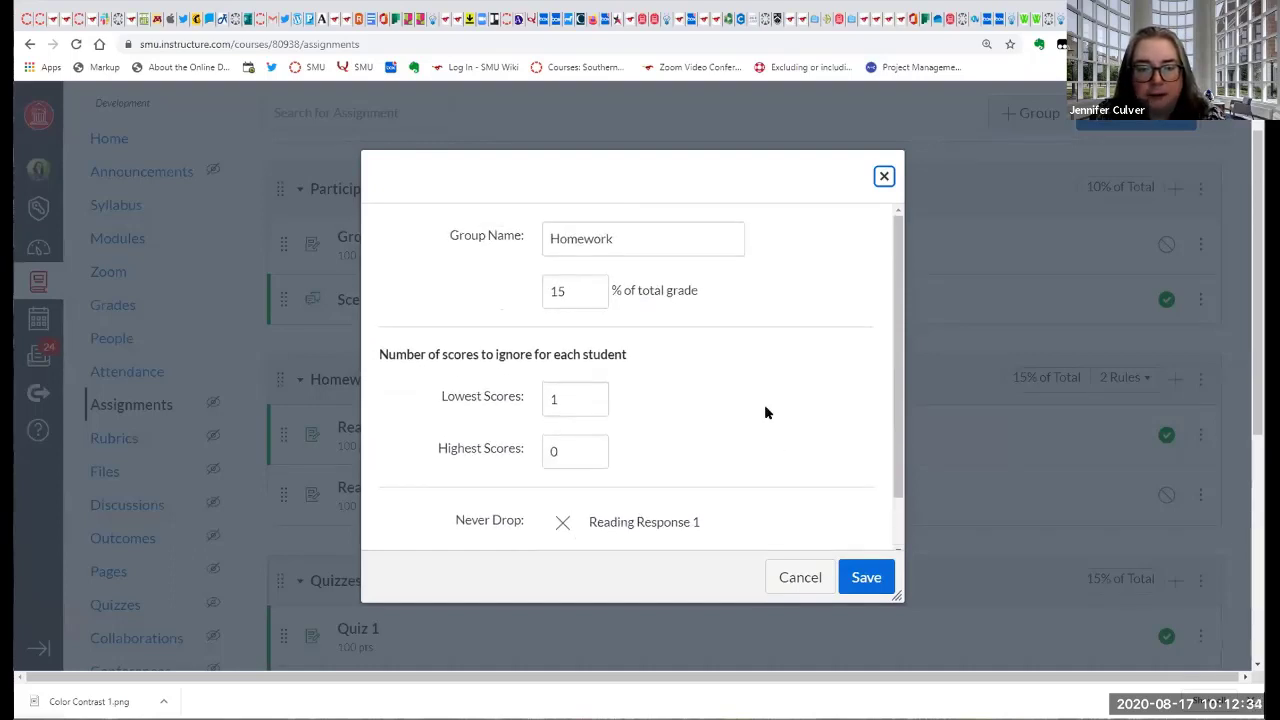
scroll(727, 421, down, 1)
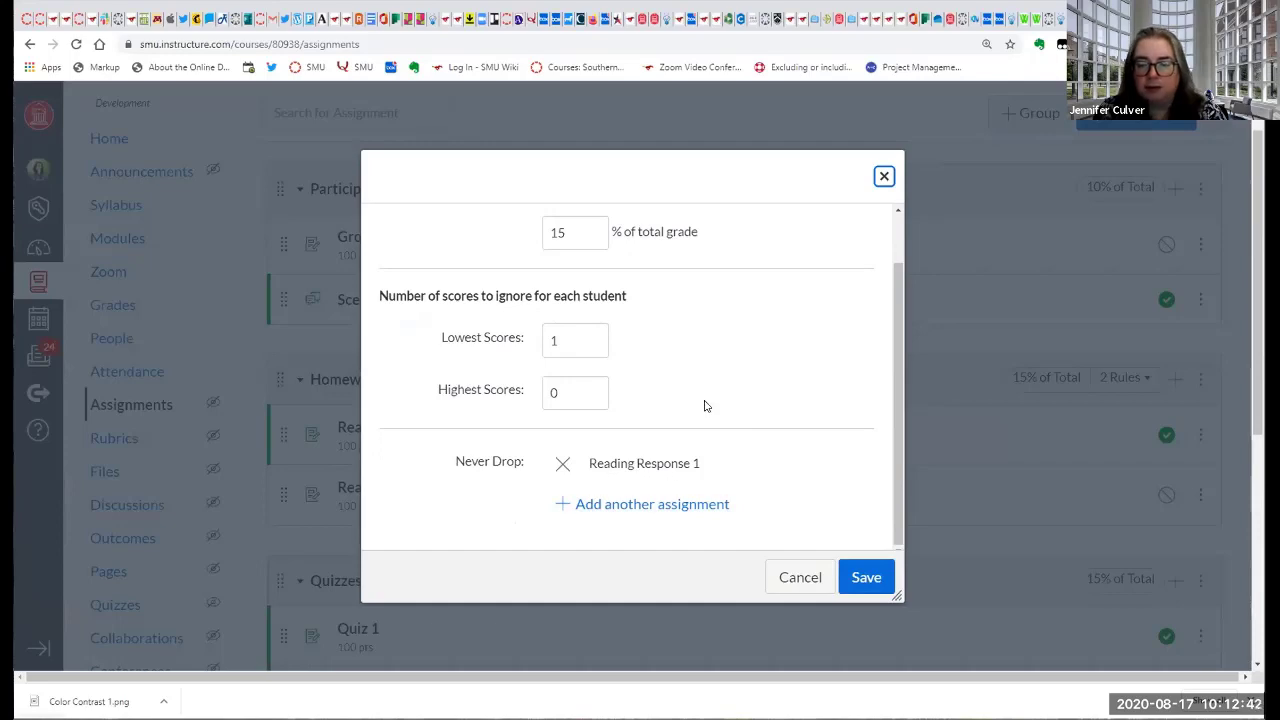
scroll(704, 405, down, 3)
scroll(686, 412, up, 2)
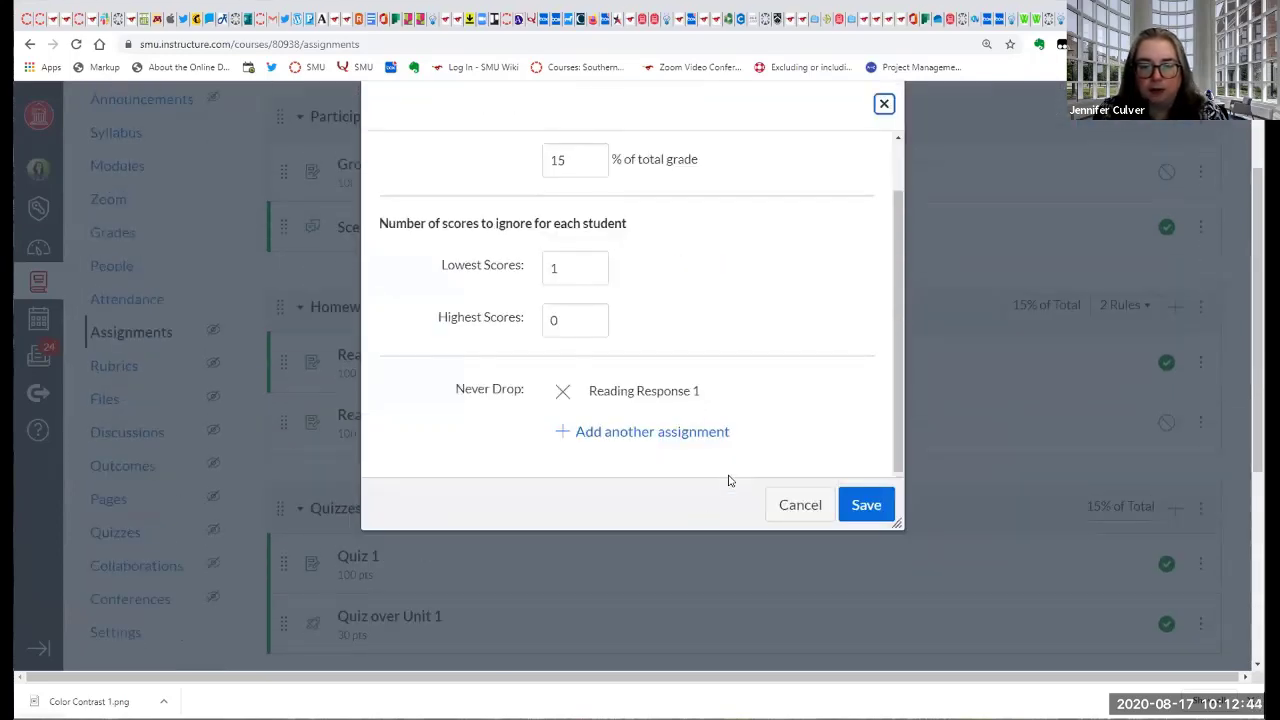
scroll(660, 503, up, 1)
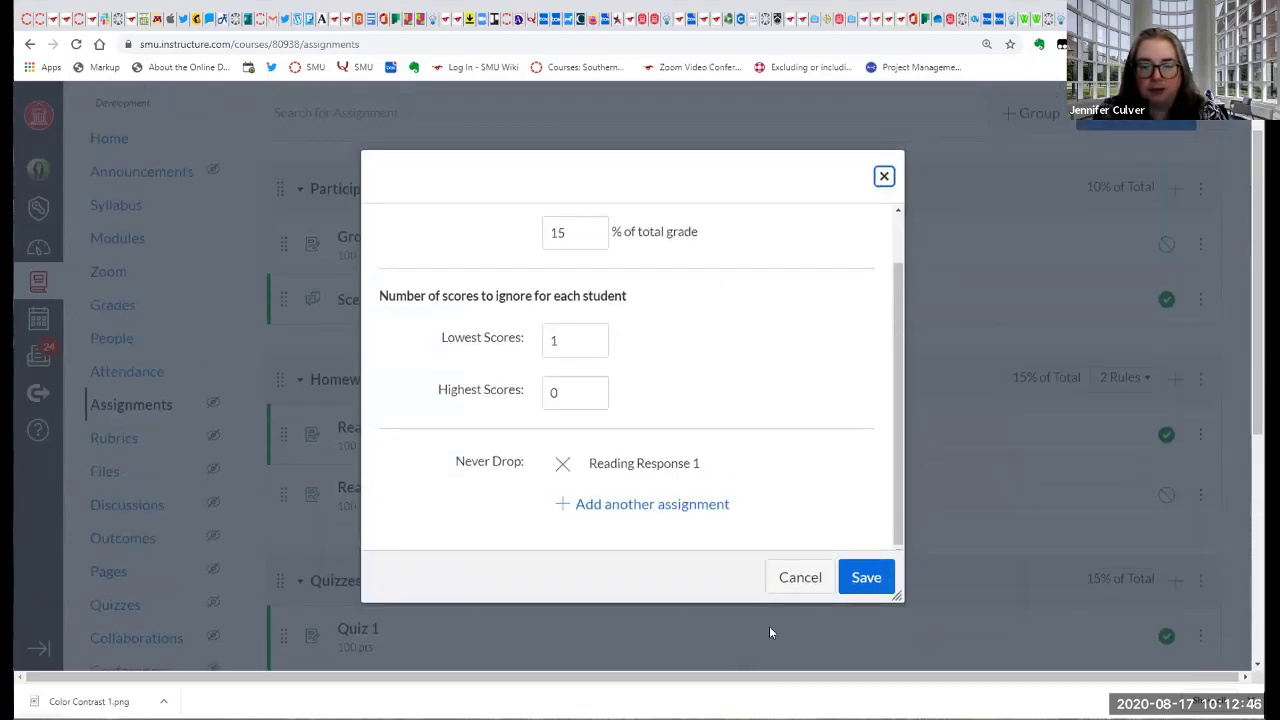
click(789, 584)
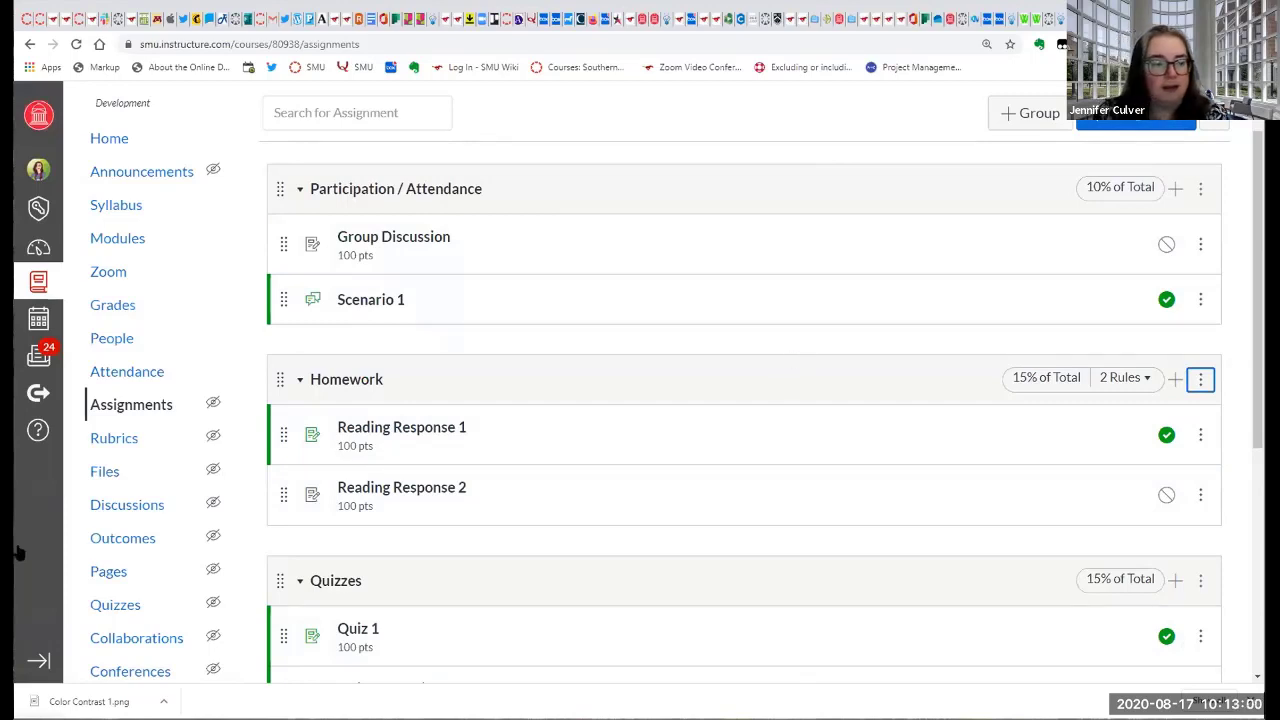
Open the course gradebook and look across its assignment columns and weighted group columns.
click(113, 308)
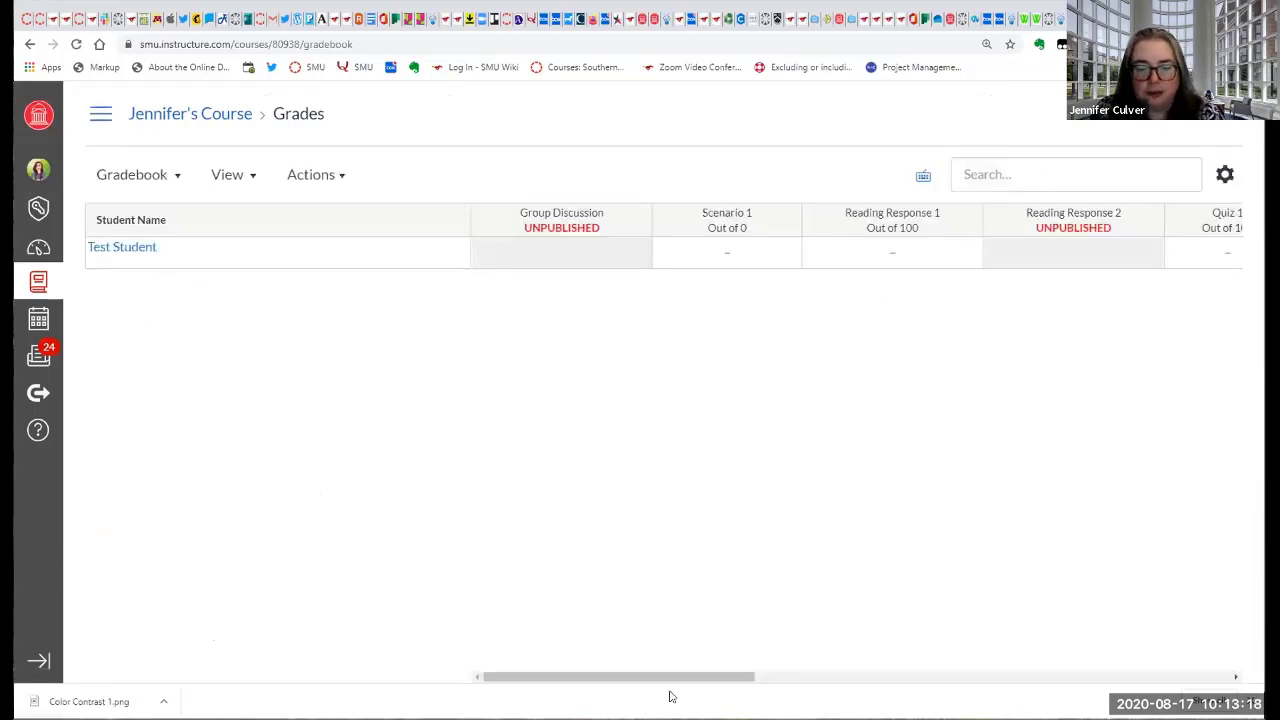
drag(680, 679, 548, 694)
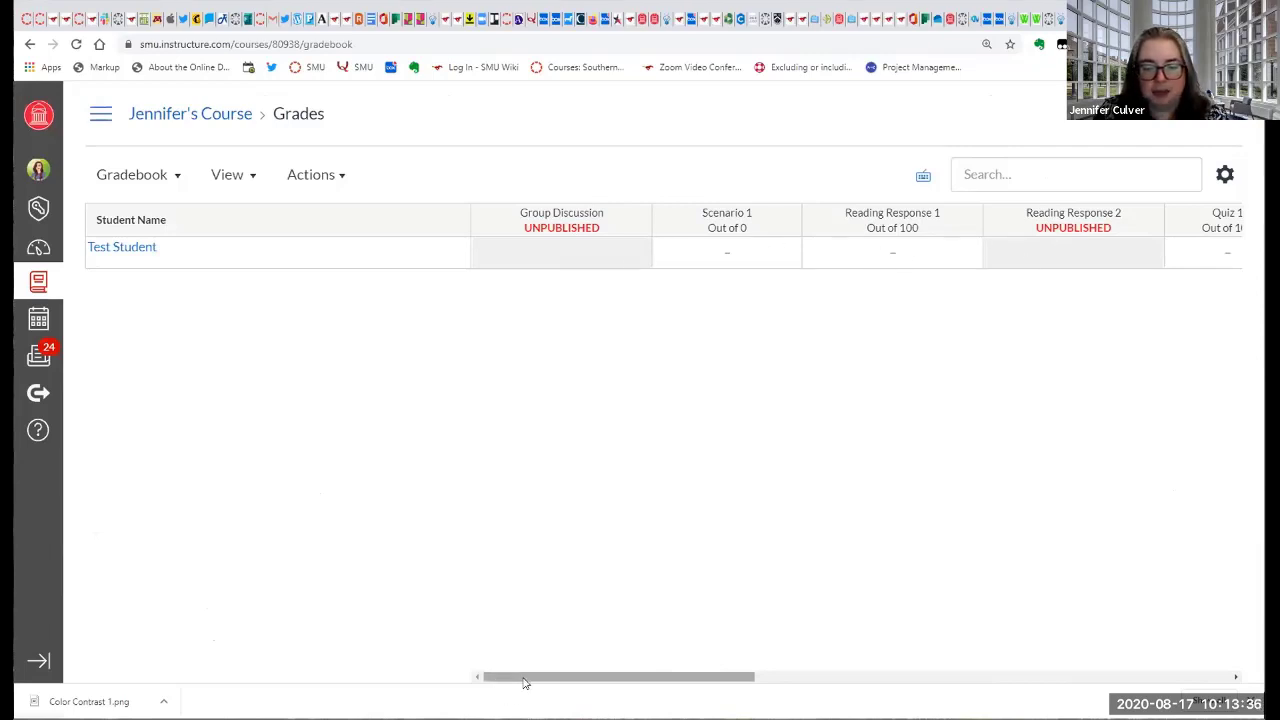
drag(526, 679, 966, 689)
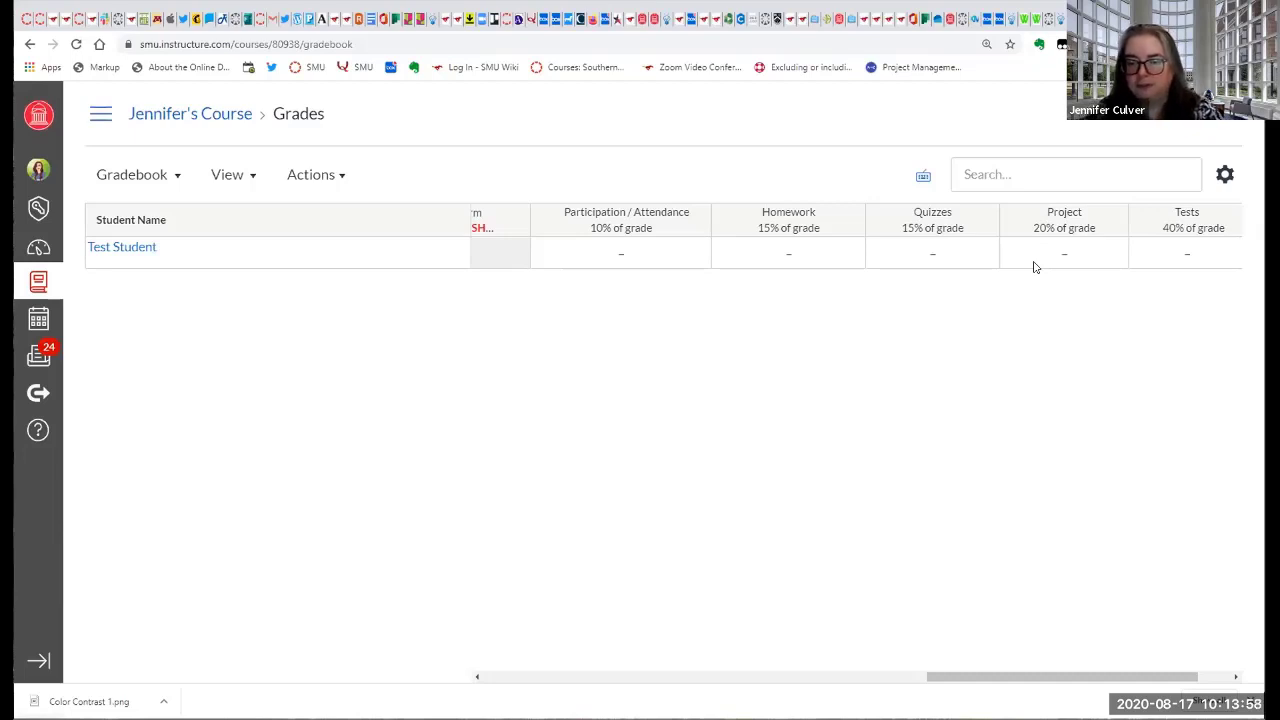
drag(969, 679, 497, 689)
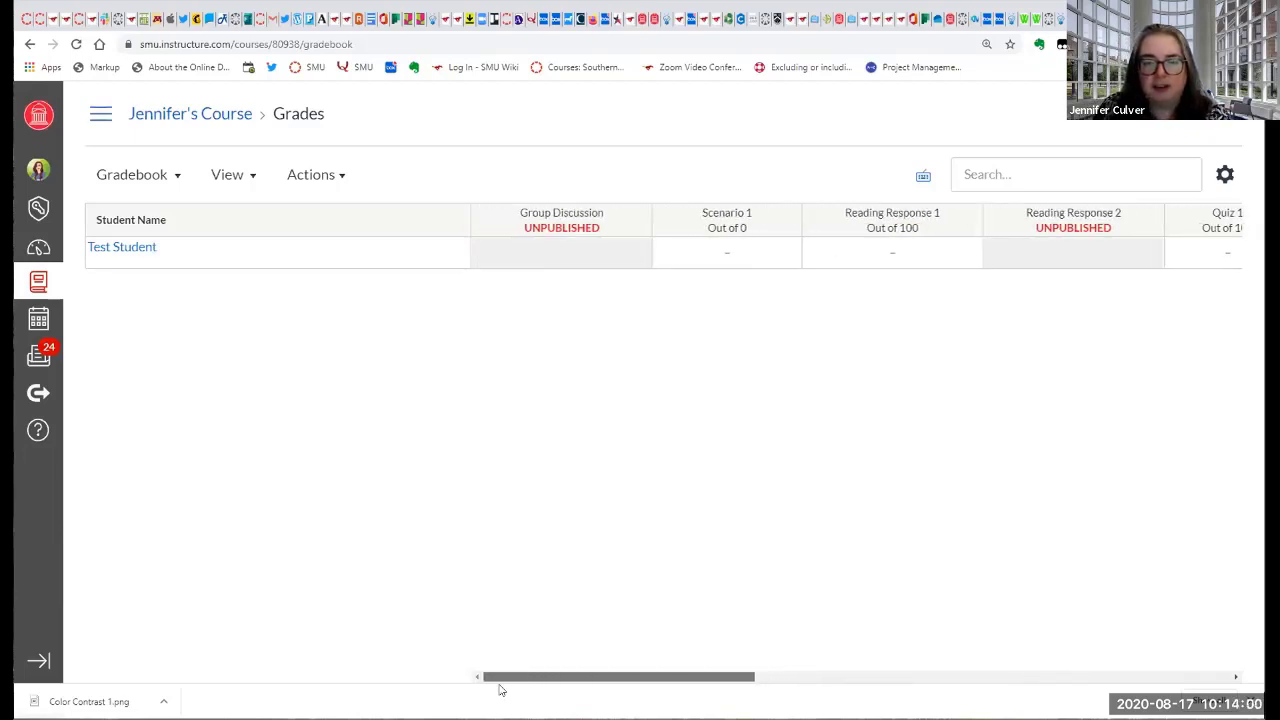
Enter a grade of 100 for Test Student on Scenario 1.
click(725, 256)
text(1)
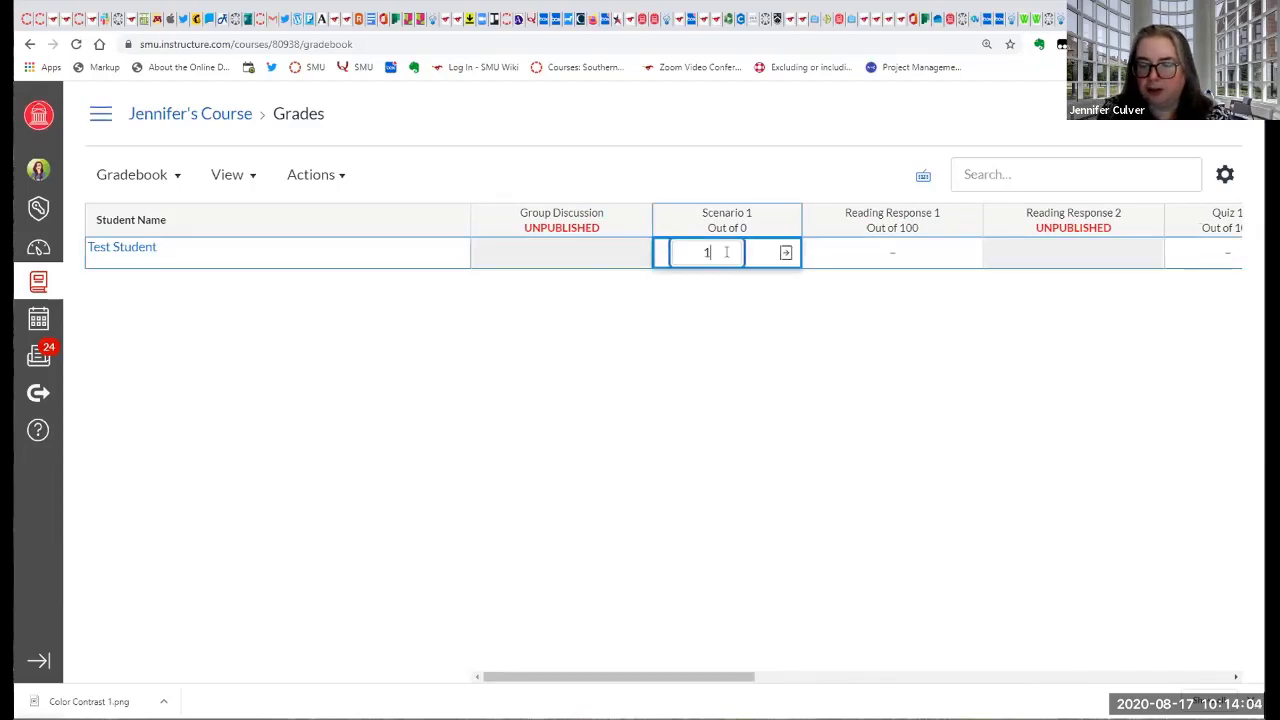
text(00)
key(Tab)
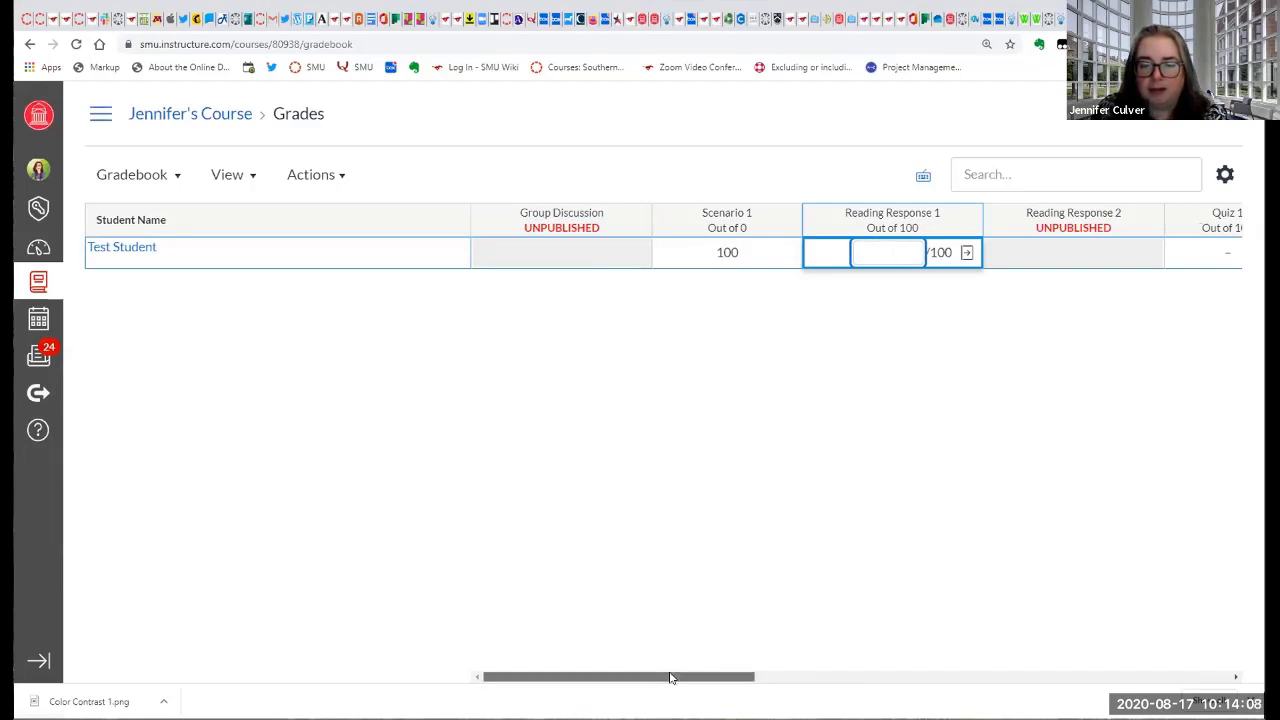
Move the gradebook's total grade column to the front, ahead of the assignment columns.
mouse_move(670, 677)
mouse_down()
mouse_move(1206, 662)
mouse_move(680, 677)
mouse_up()
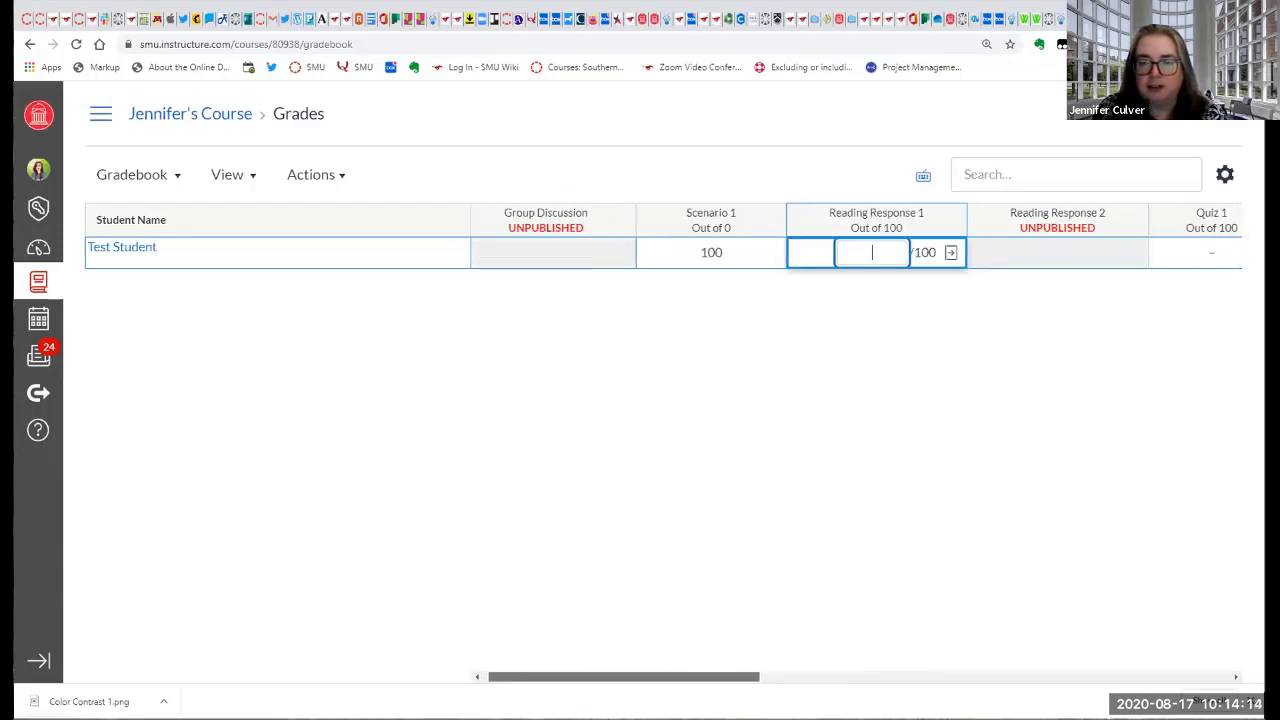
scroll(1043, 646, right, 10)
scroll(1128, 647, right, 2)
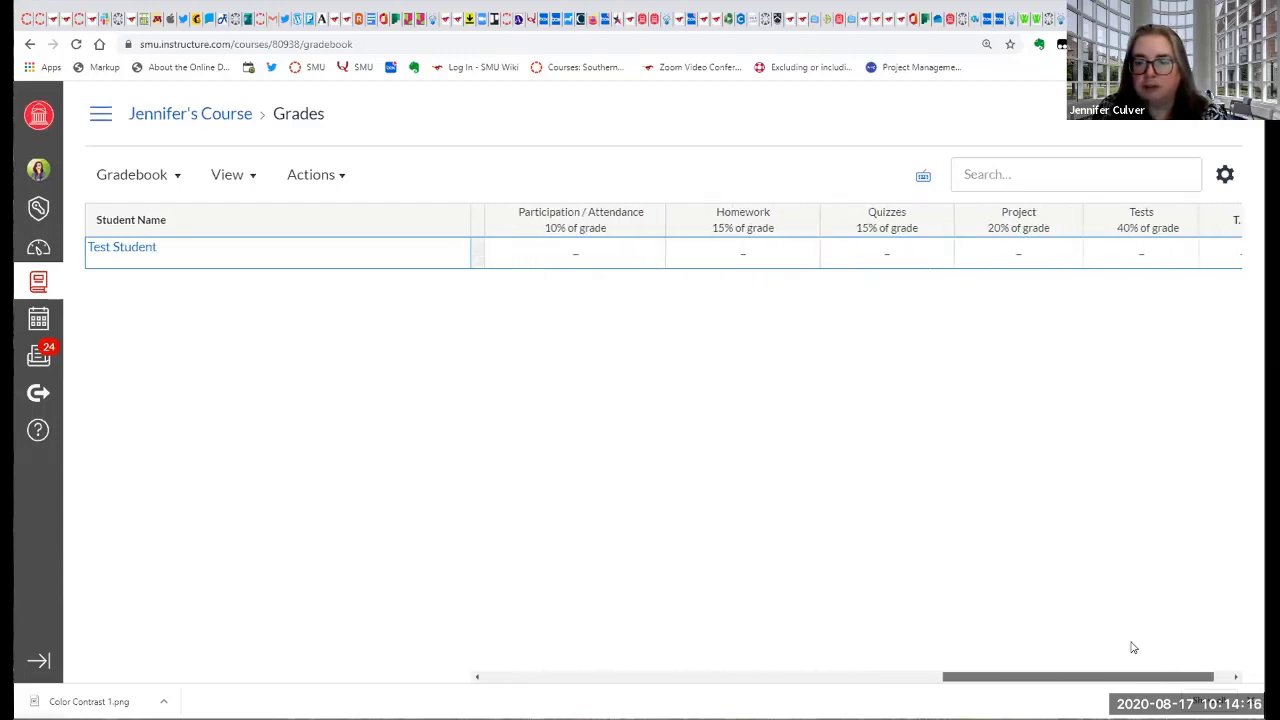
scroll(1143, 648, right, 1)
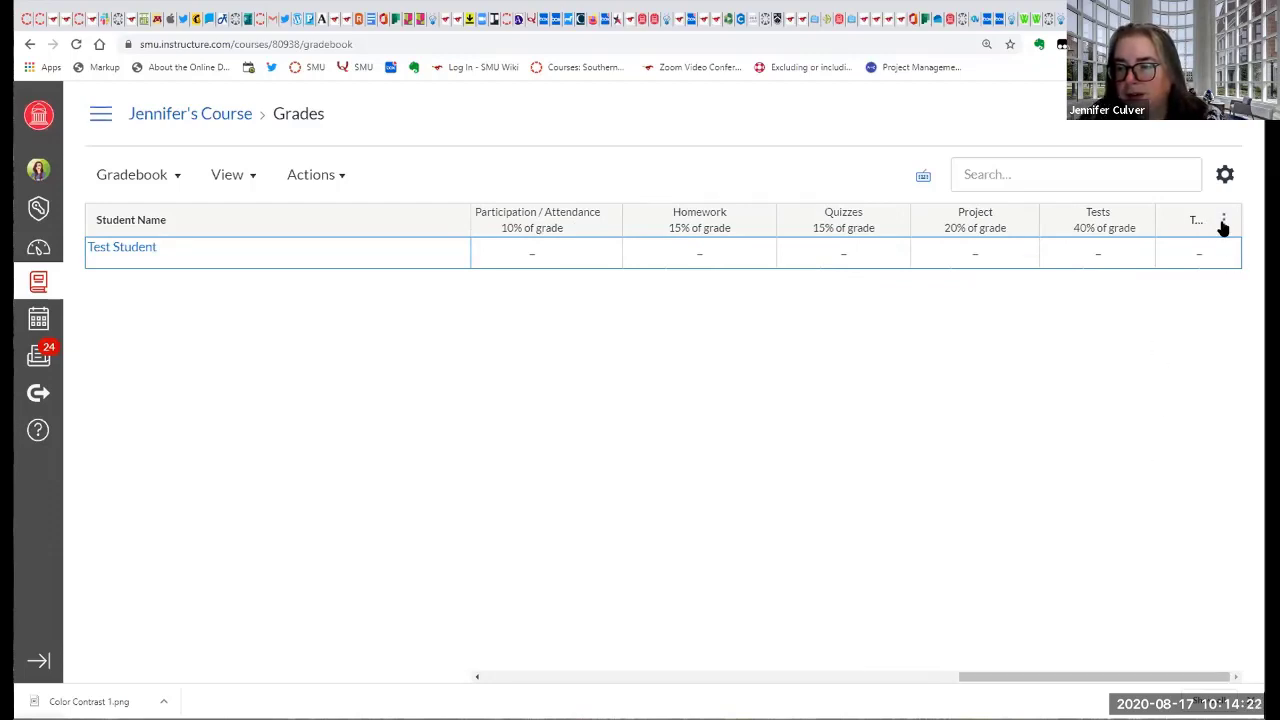
click(1222, 225)
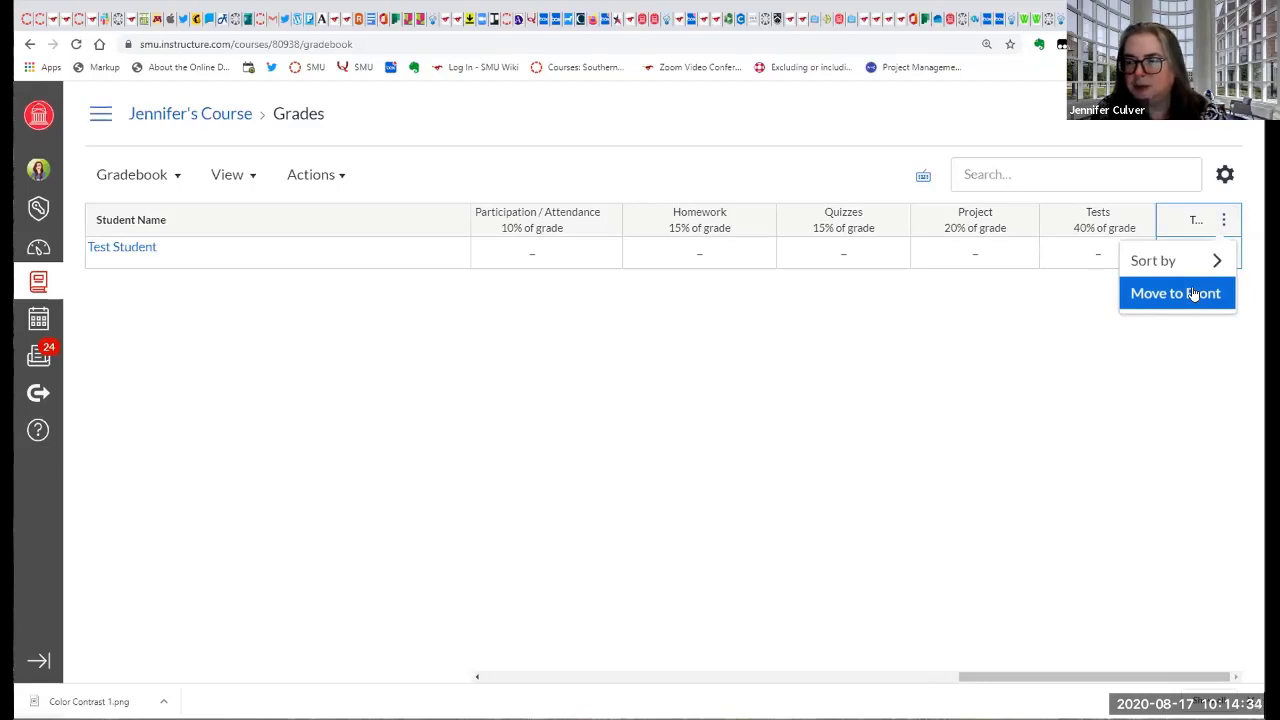
click(1222, 224)
click(1222, 222)
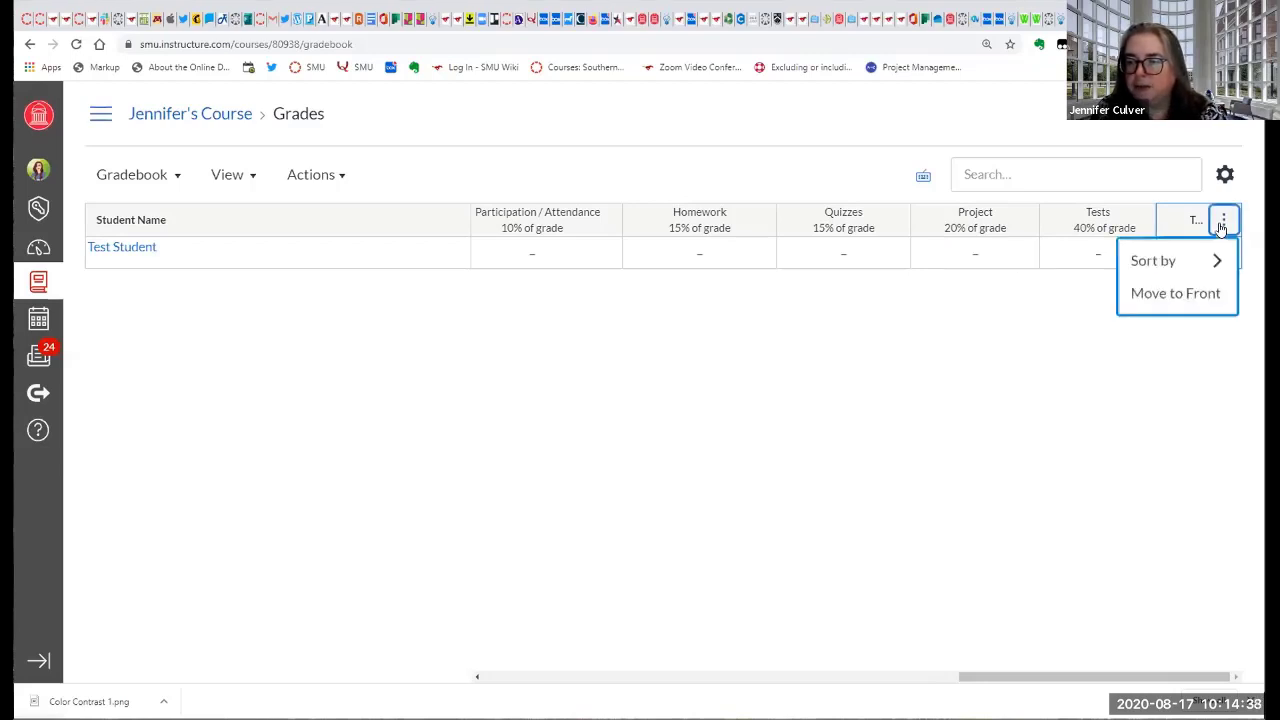
click(1205, 295)
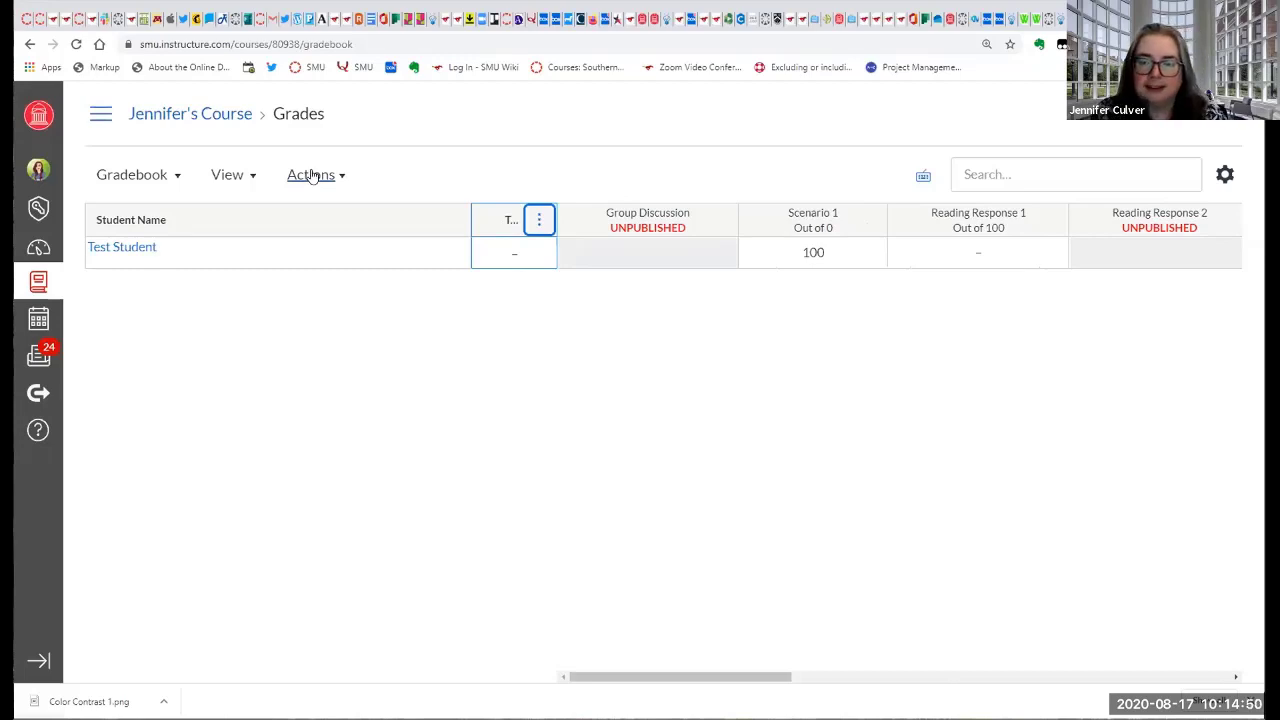
Examine the gradebook's arrangement and filter choices, and review the submission status colours without changing them.
click(231, 177)
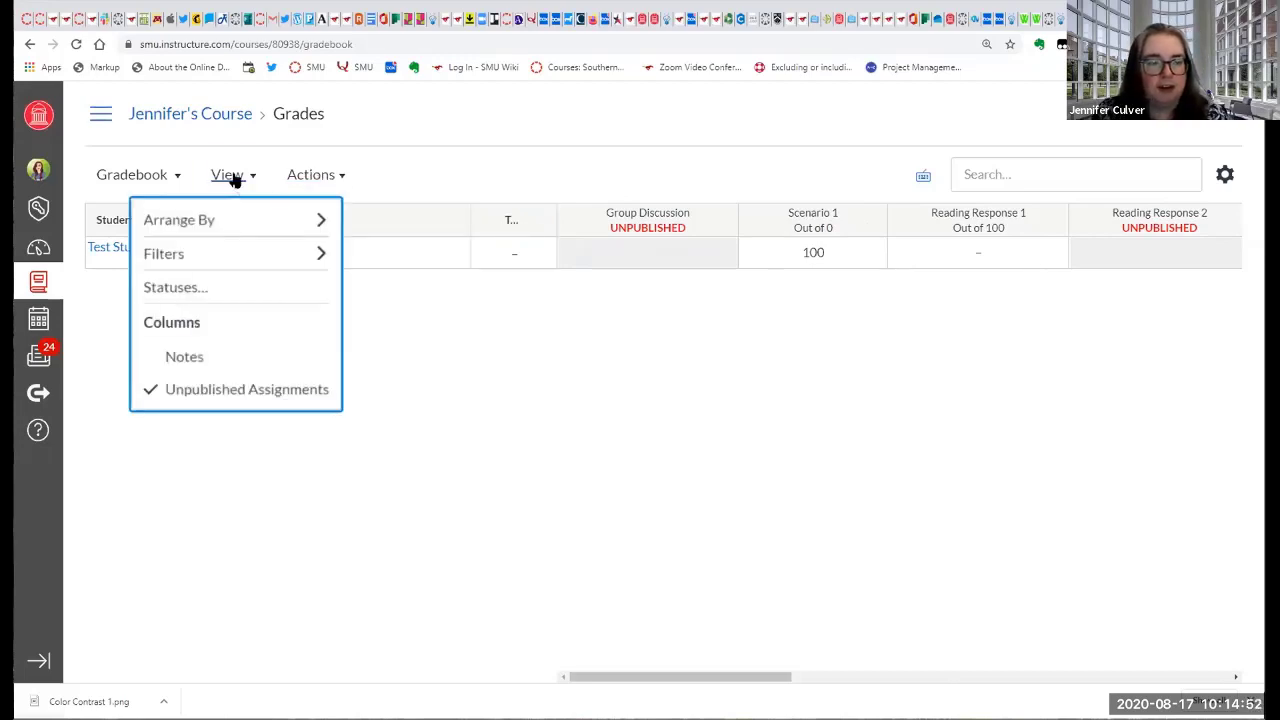
mouse_move(240, 216)
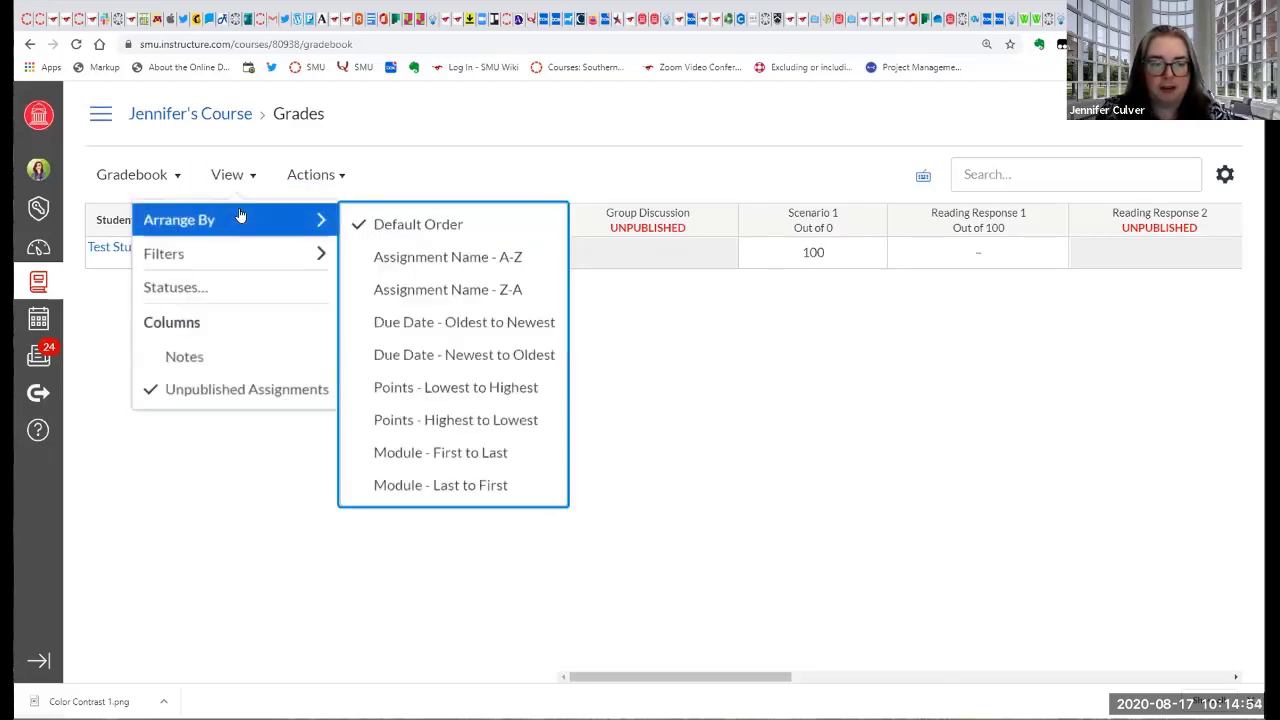
click(240, 216)
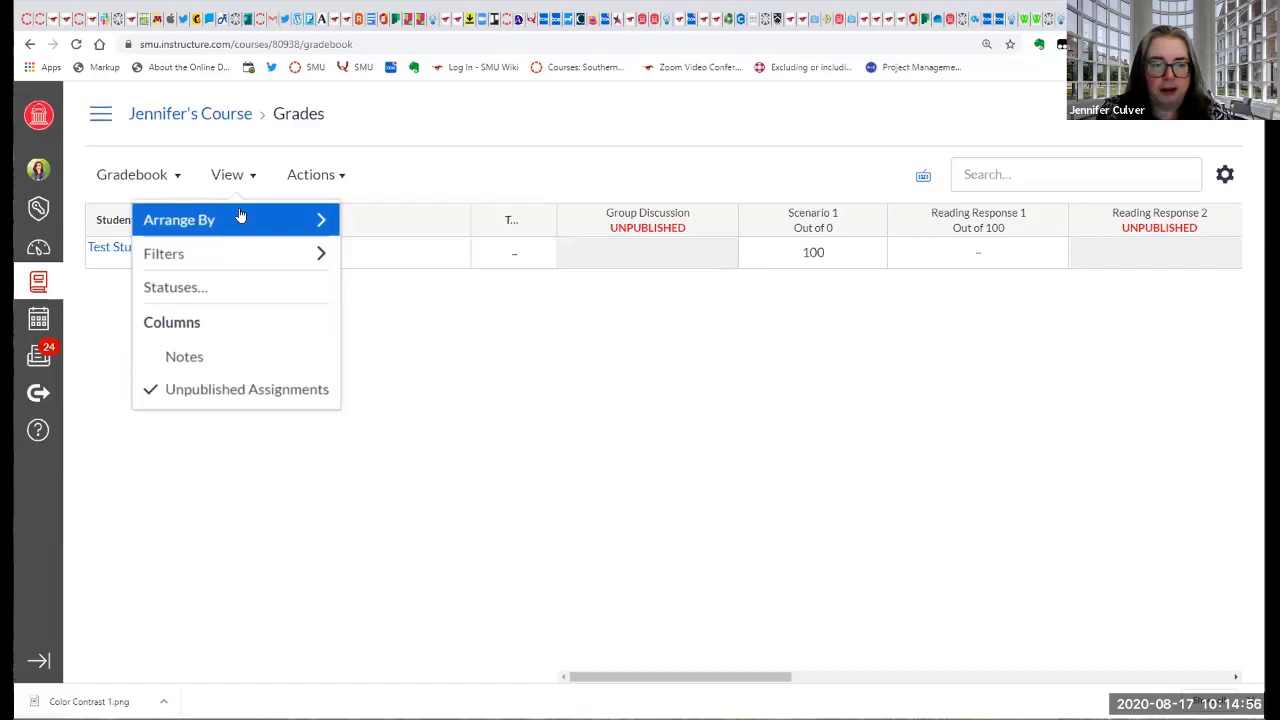
click(240, 216)
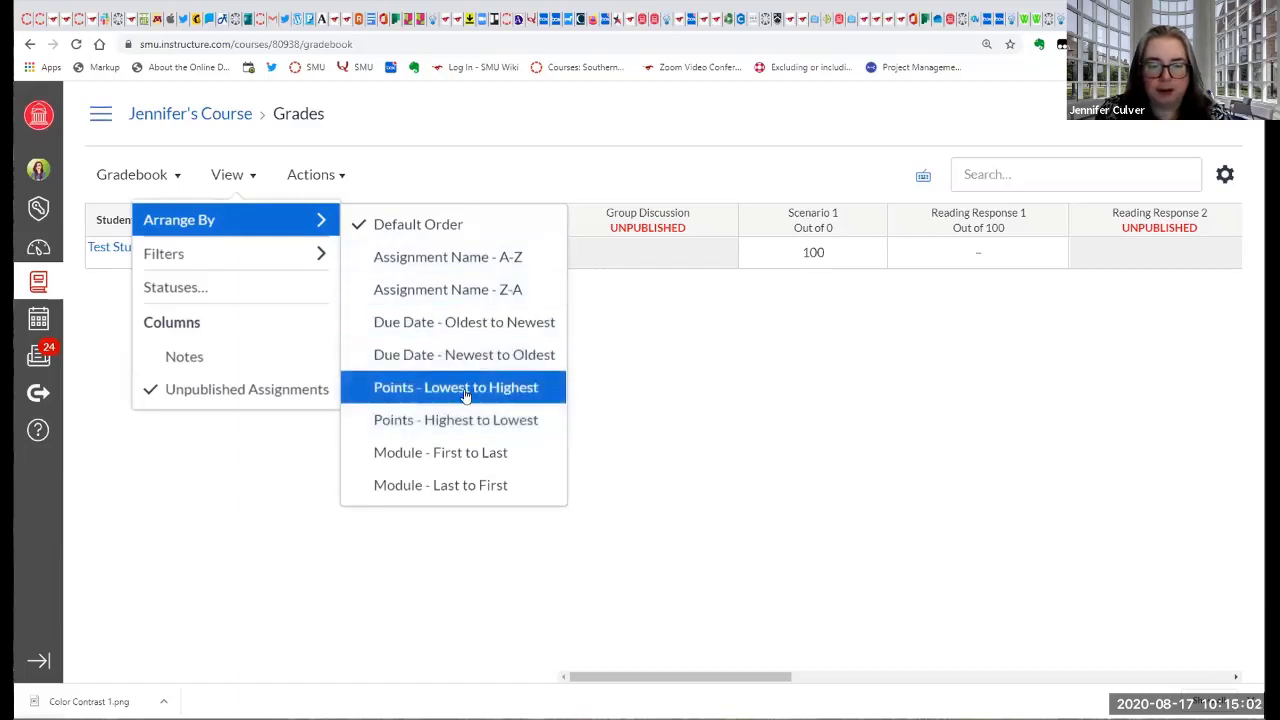
mouse_move(283, 253)
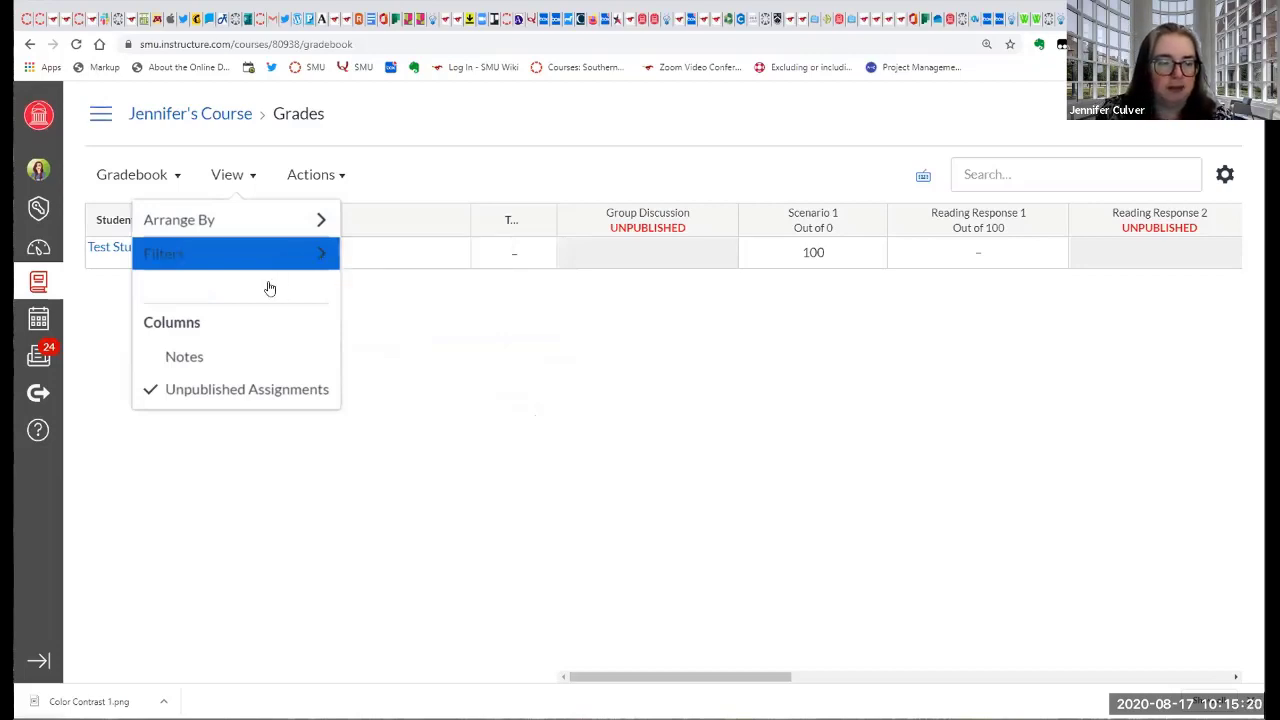
click(248, 287)
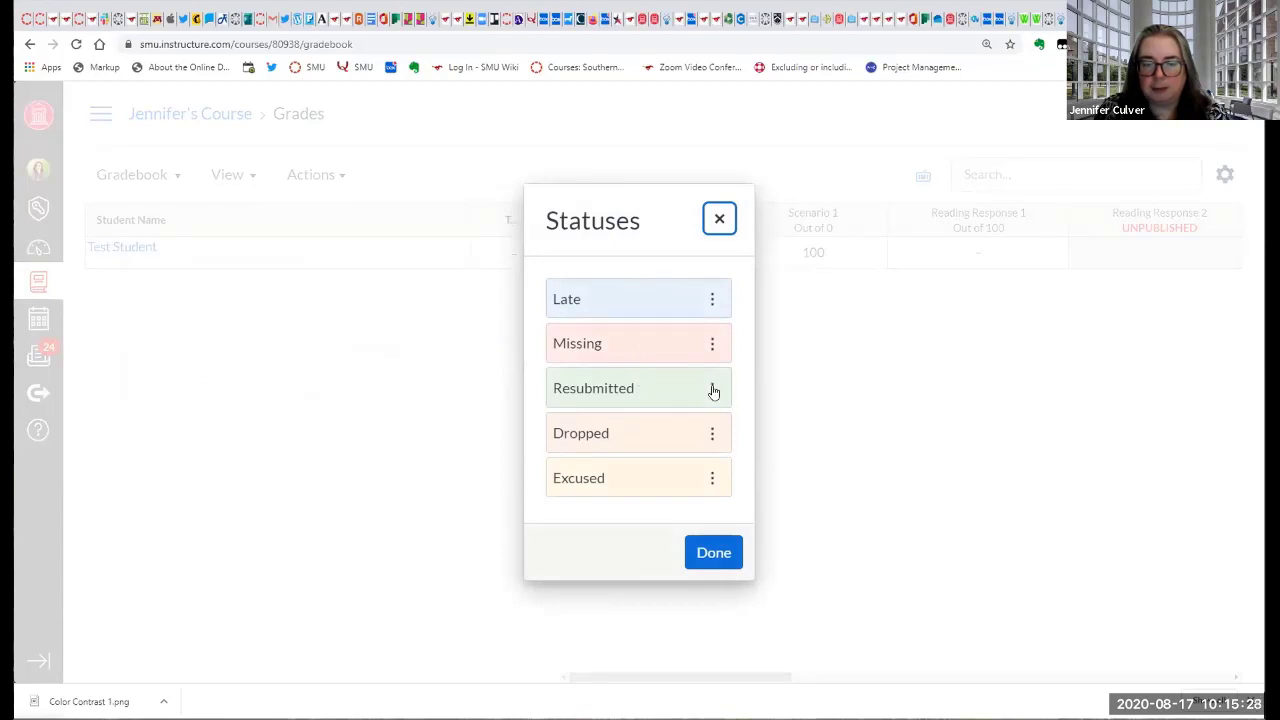
click(714, 554)
Show the Notes column in the gradebook and check the column display options.
click(254, 179)
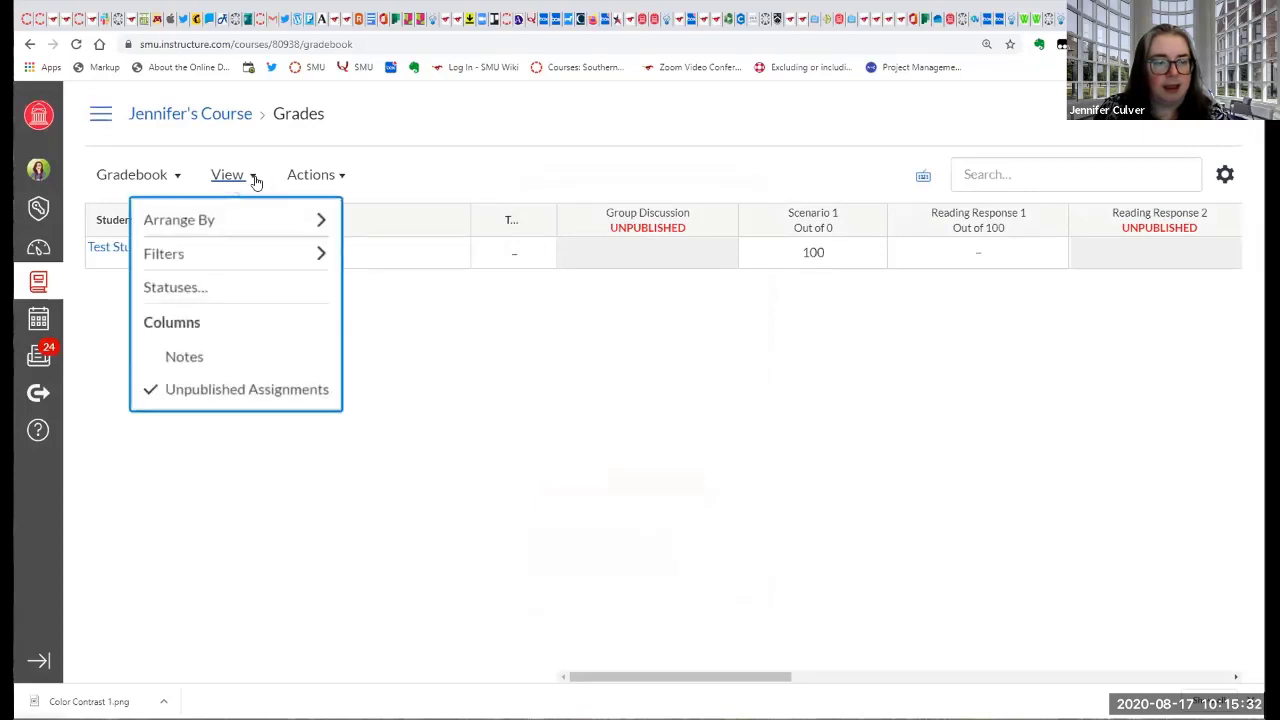
click(206, 360)
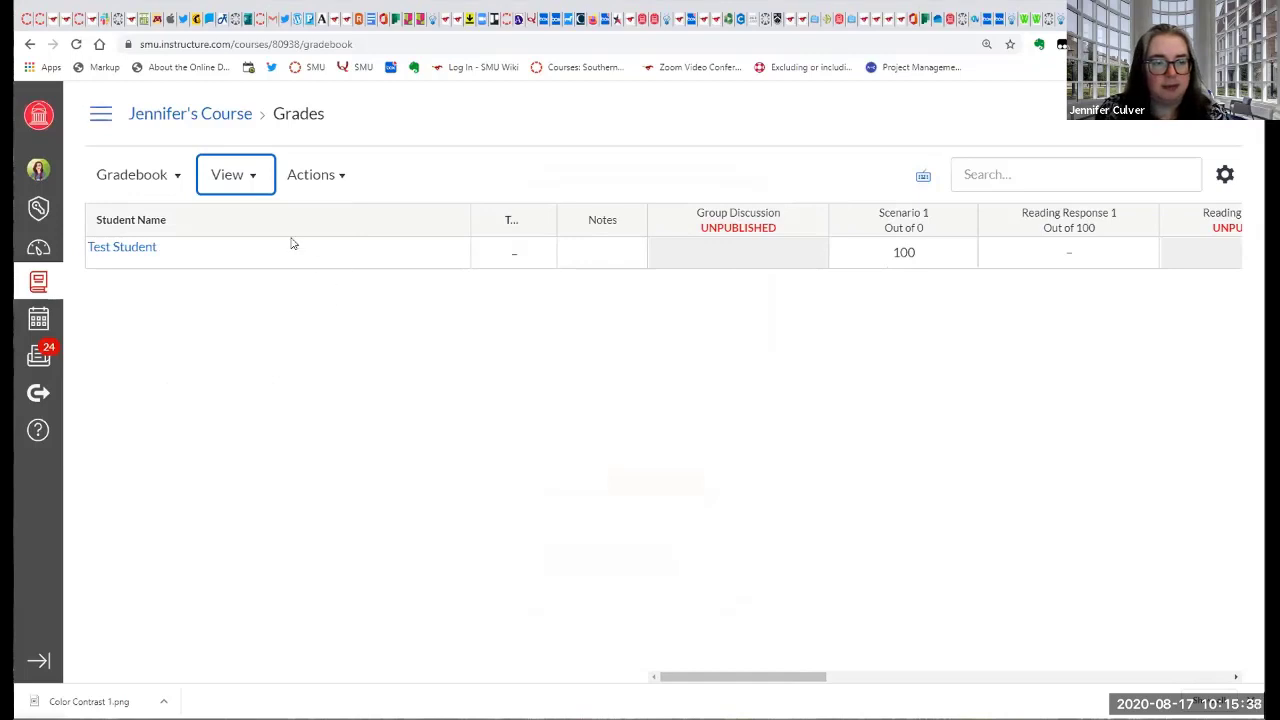
click(240, 173)
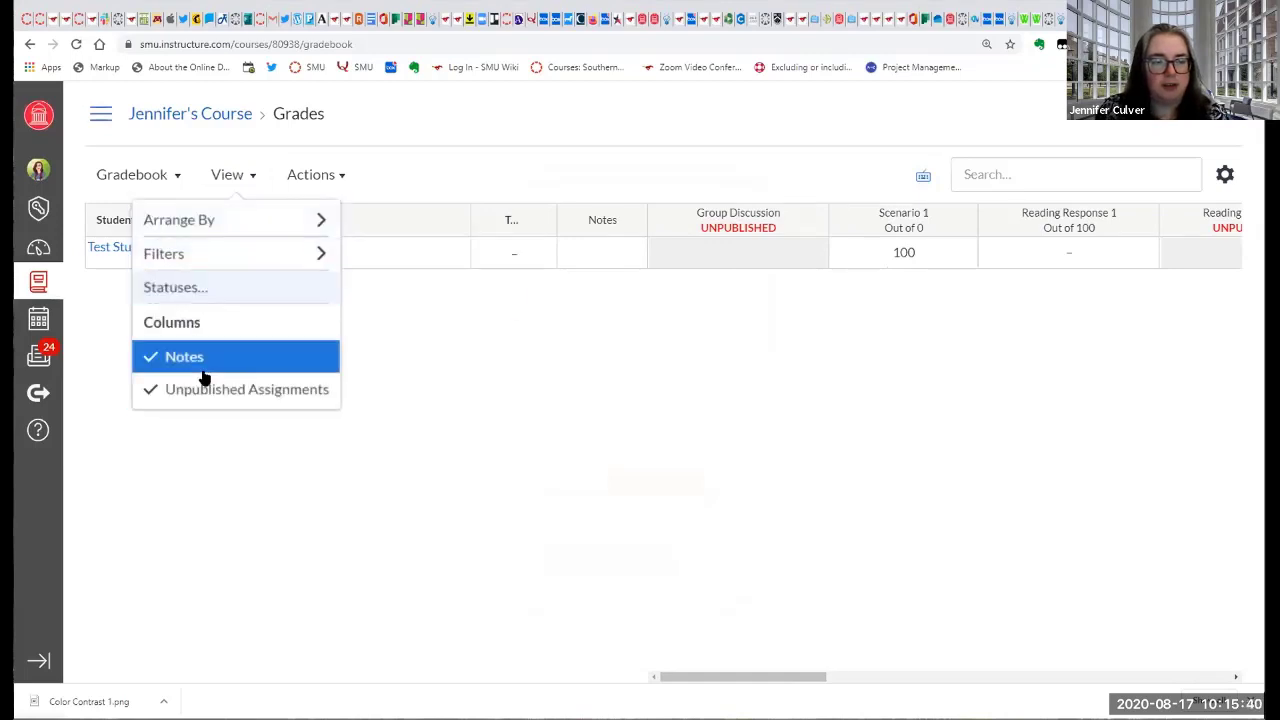
mouse_move(200, 210)
click(408, 350)
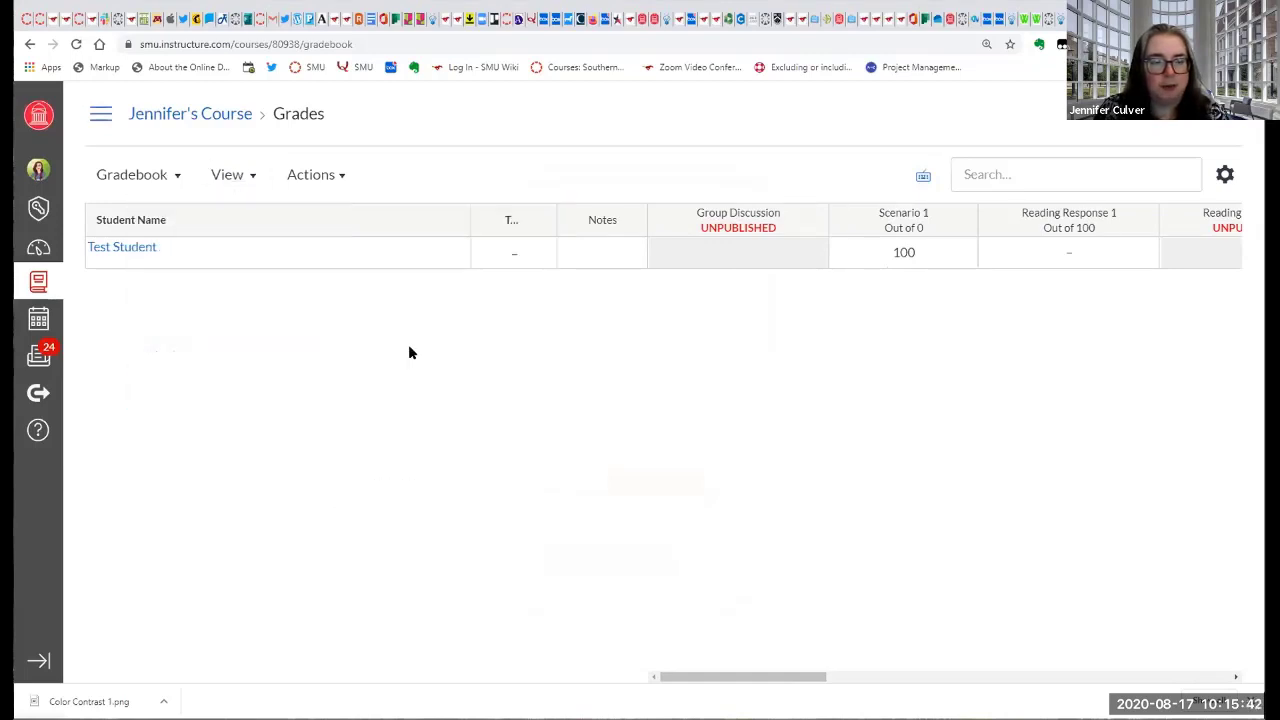
Look at the gradebook's import and export options without starting either one.
click(311, 180)
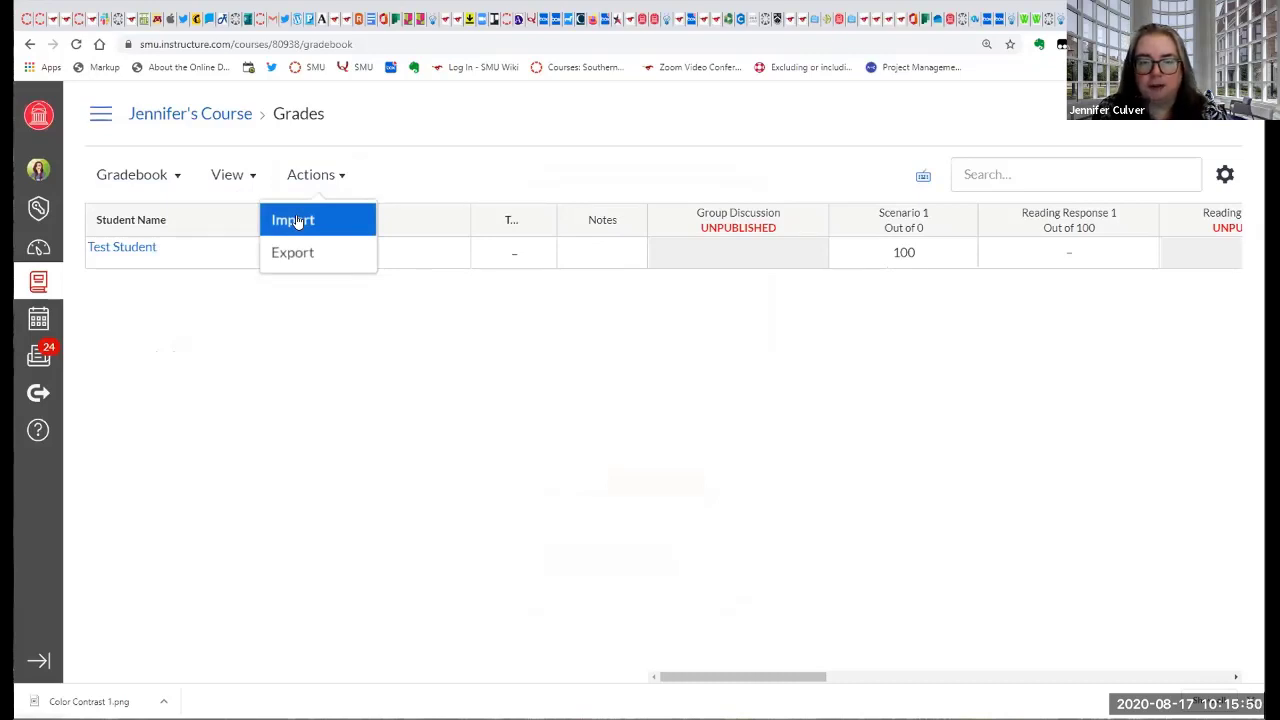
click(349, 460)
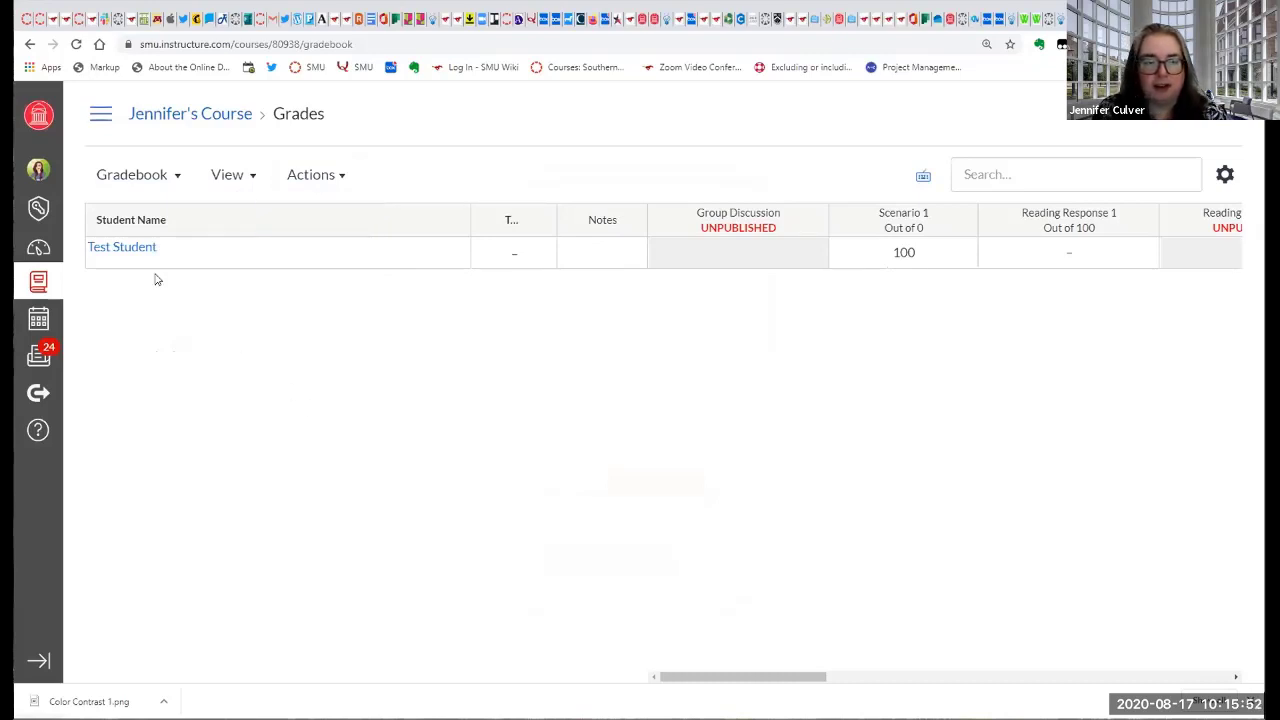
click(308, 178)
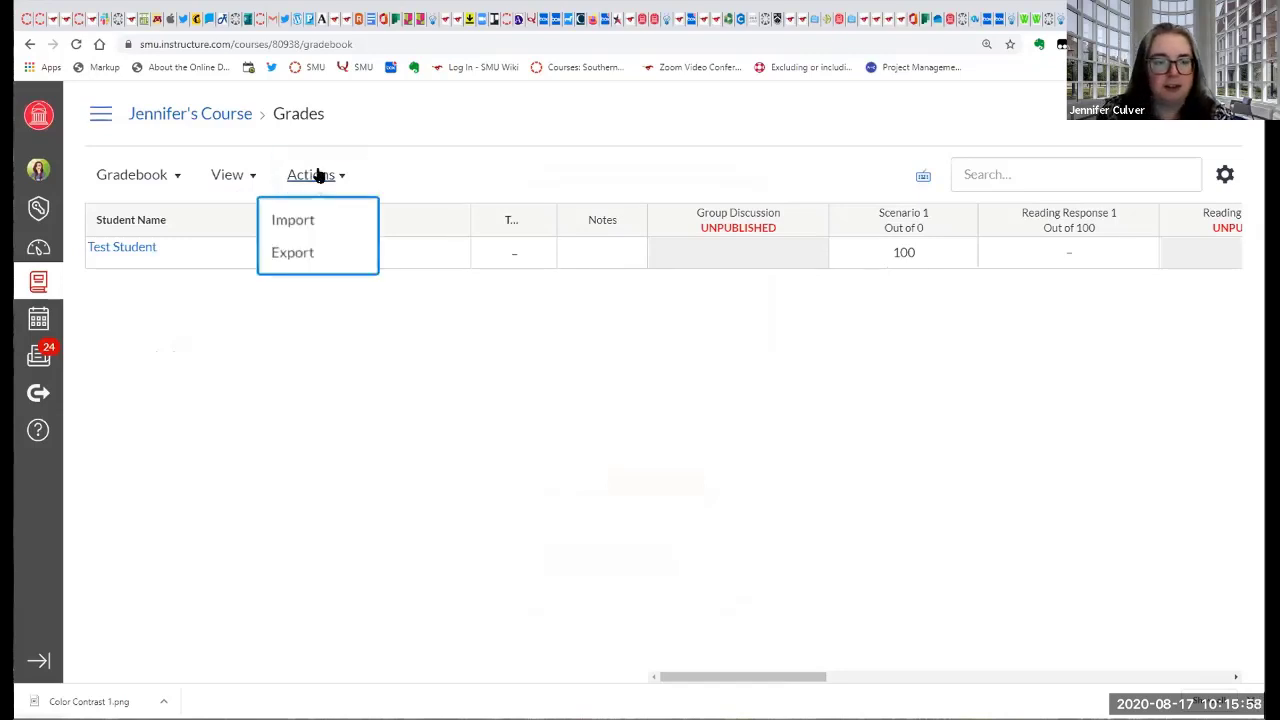
key(Escape)
Open the gradebook's Individual View and look through its global settings.
click(163, 177)
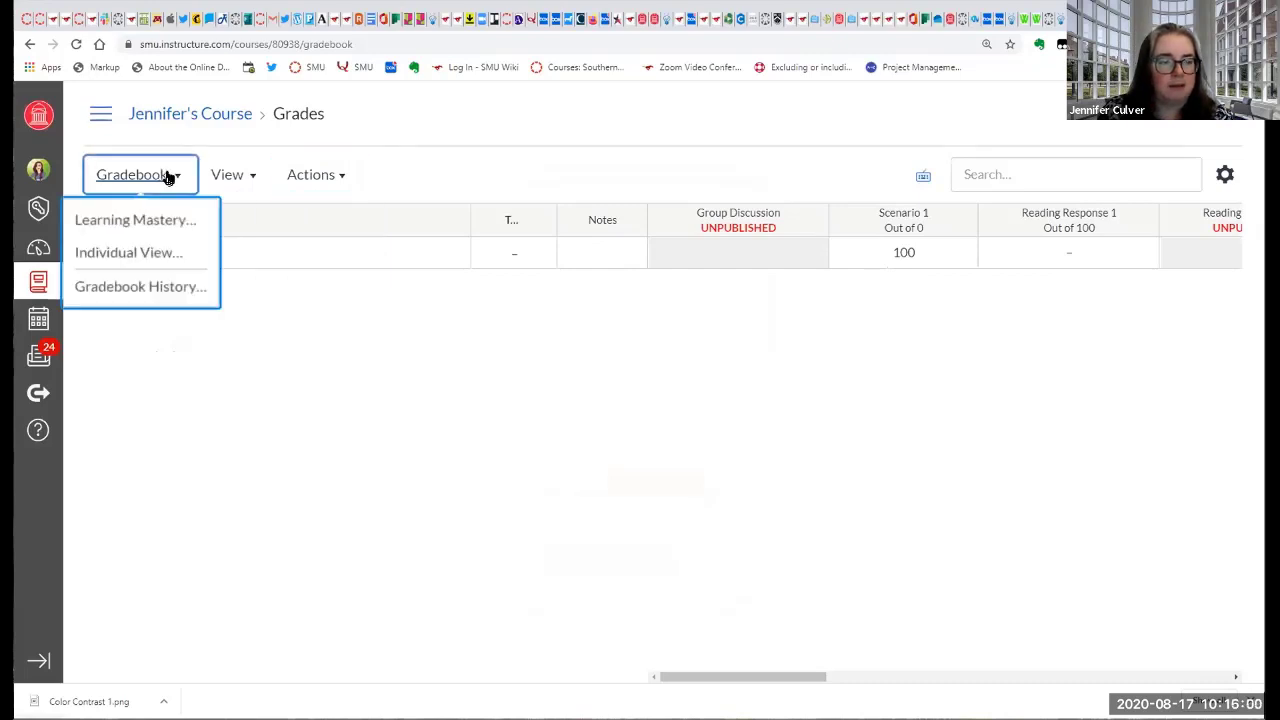
click(127, 254)
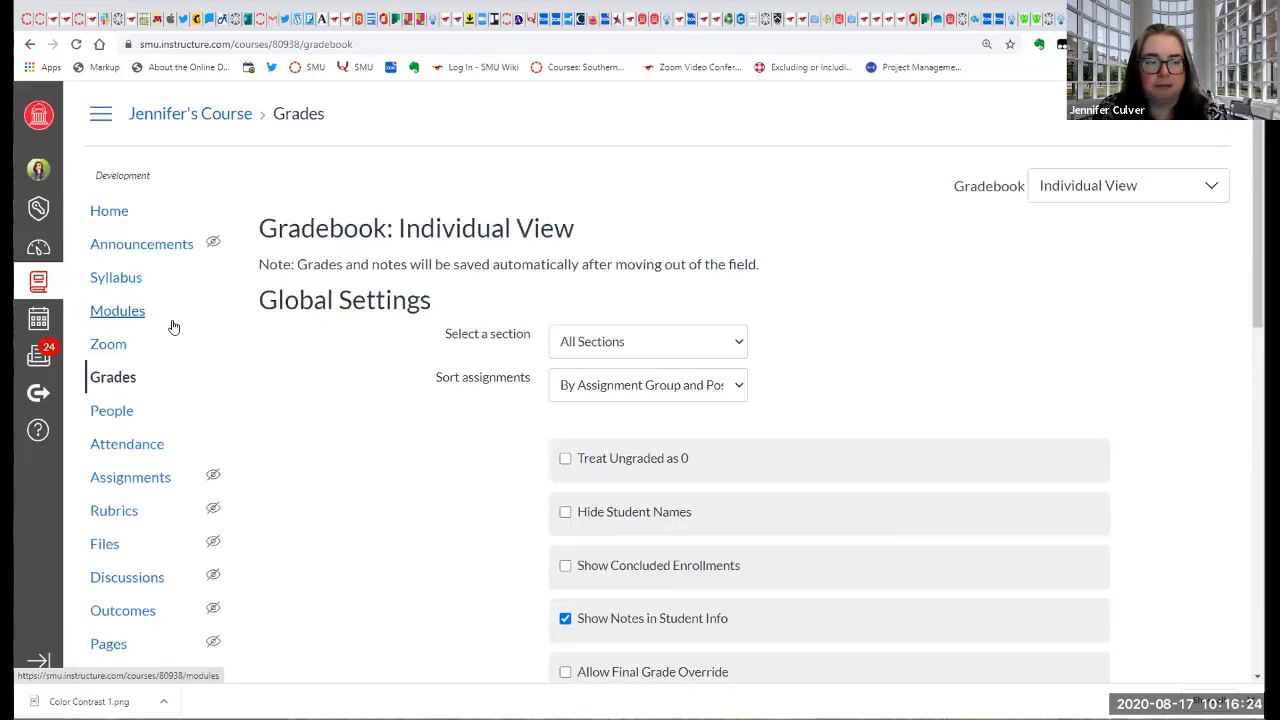
scroll(395, 386, down, 2)
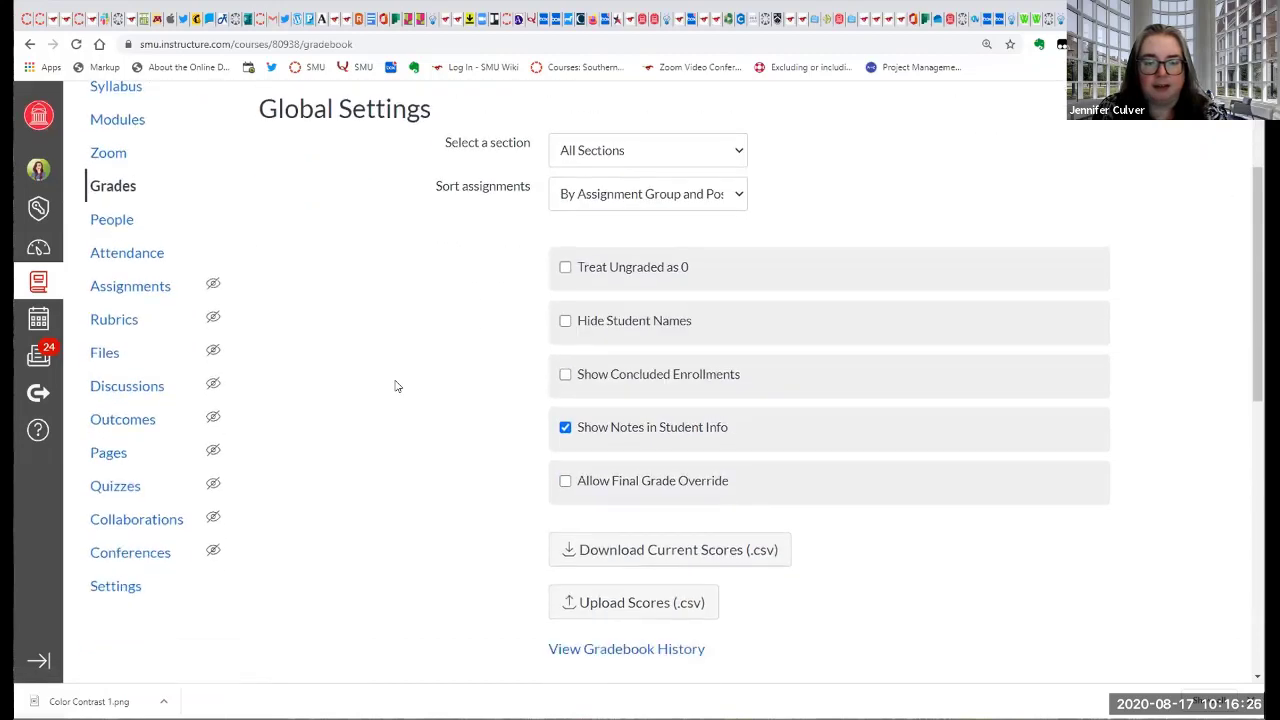
scroll(395, 386, down, 3)
scroll(395, 407, up, 5)
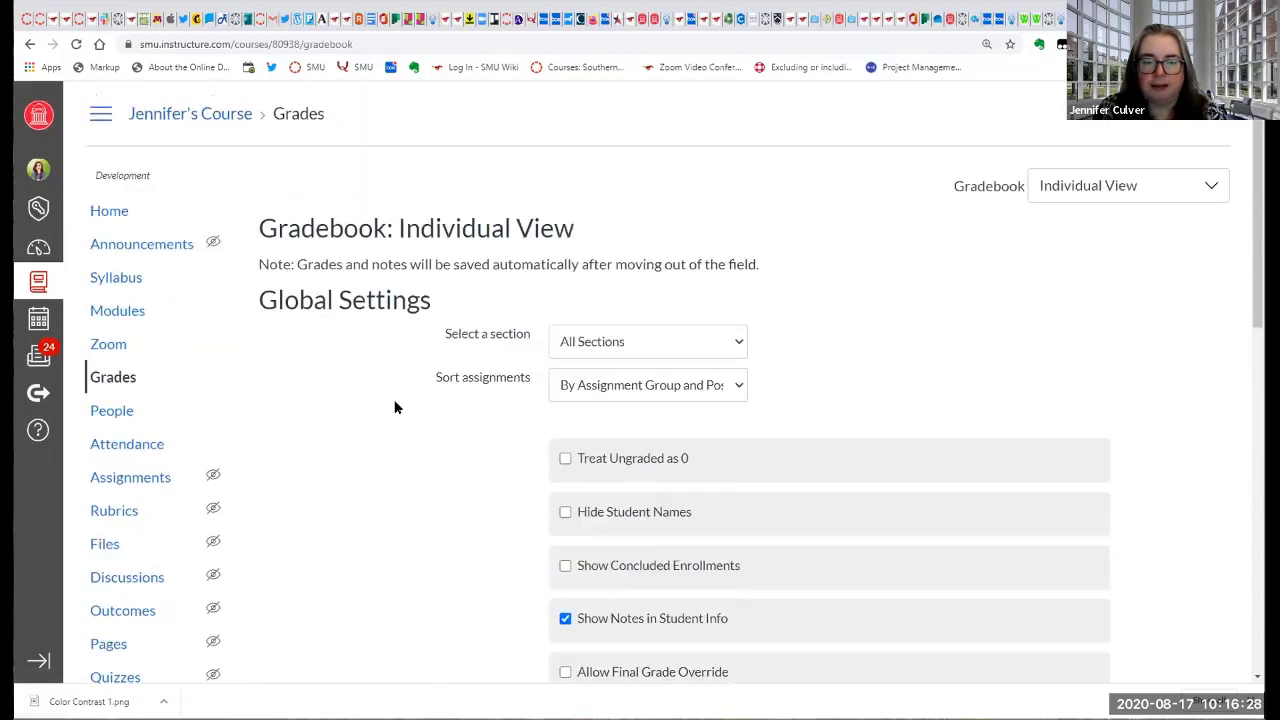
Switch the grades page from Individual View back to the standard Gradebook and look across its columns.
click(1083, 180)
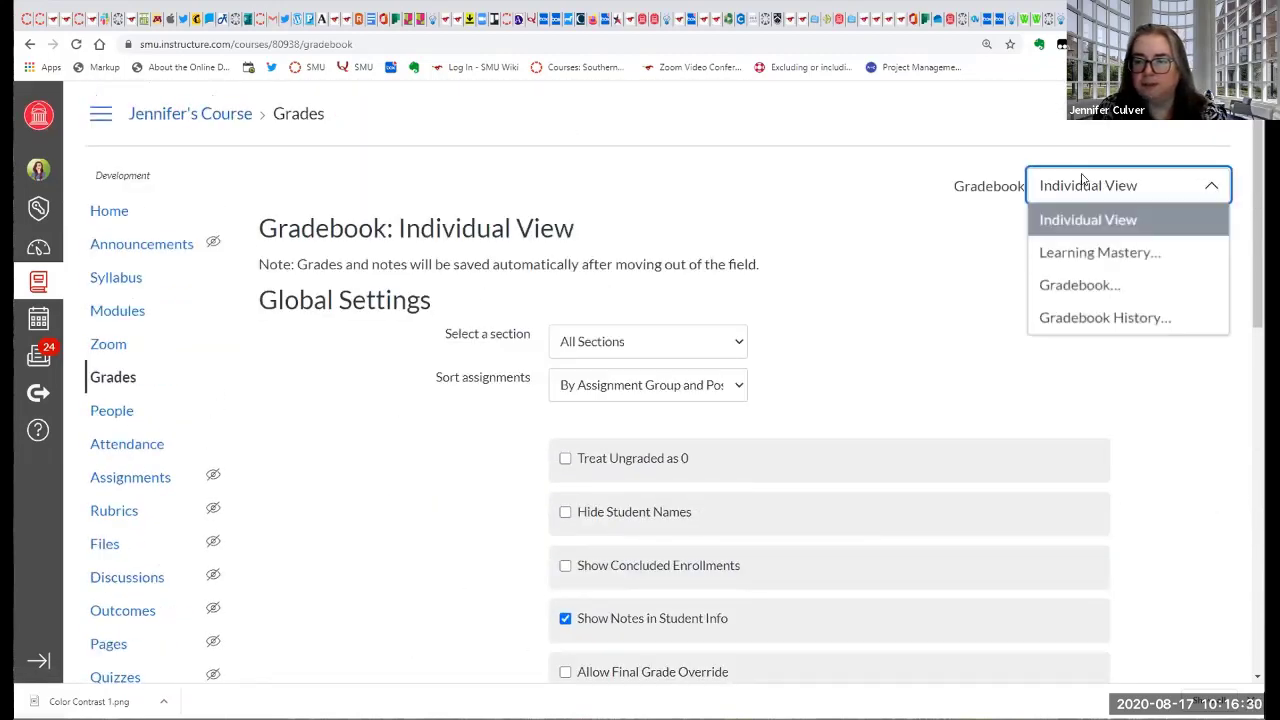
click(881, 226)
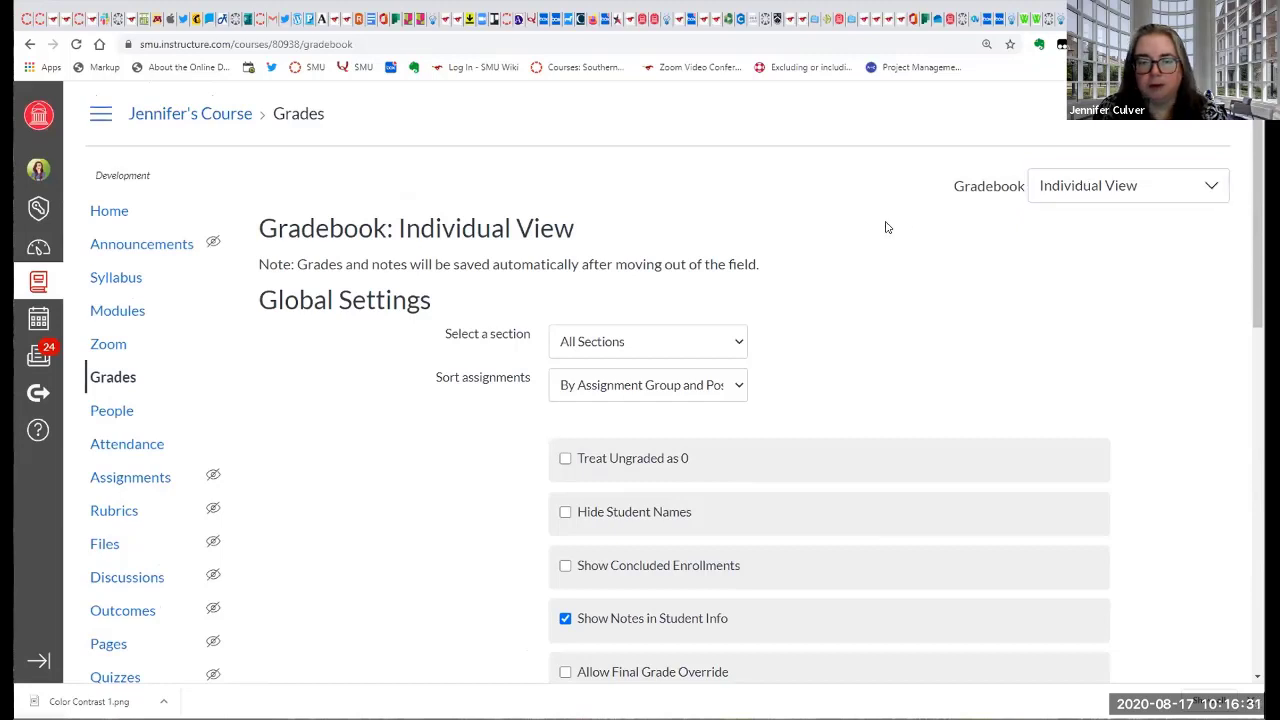
click(98, 382)
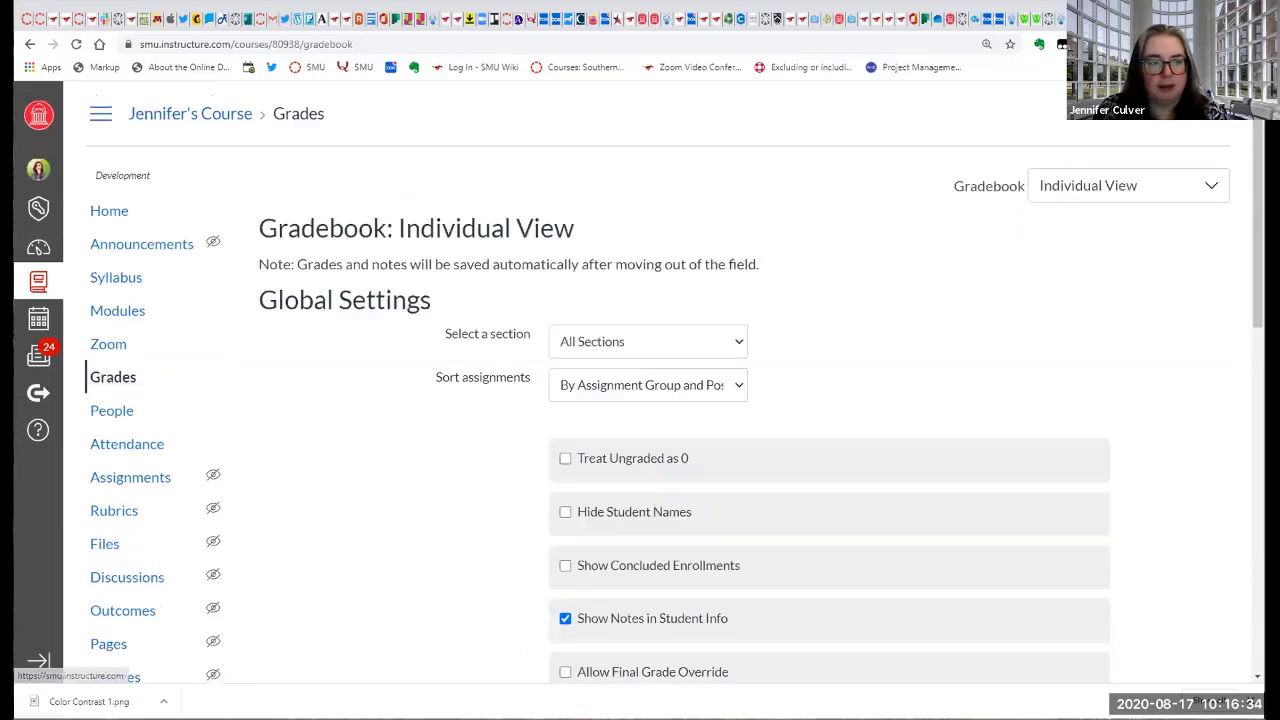
click(28, 44)
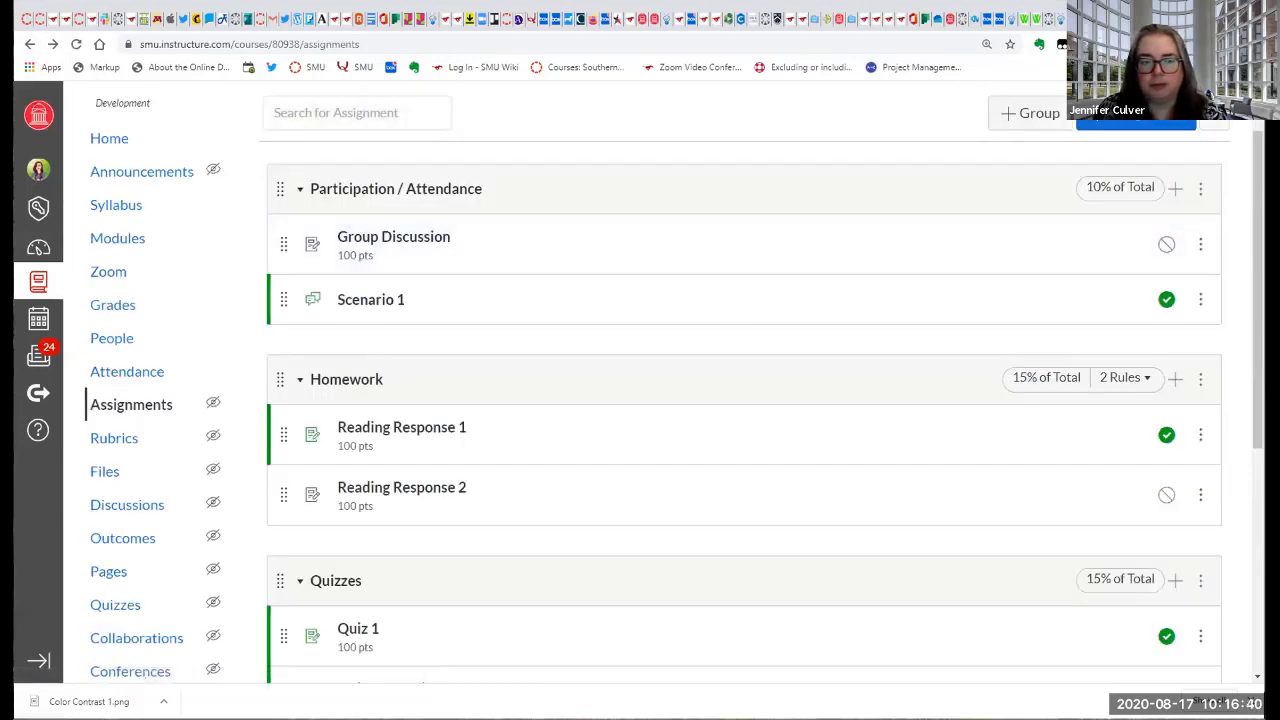
click(116, 311)
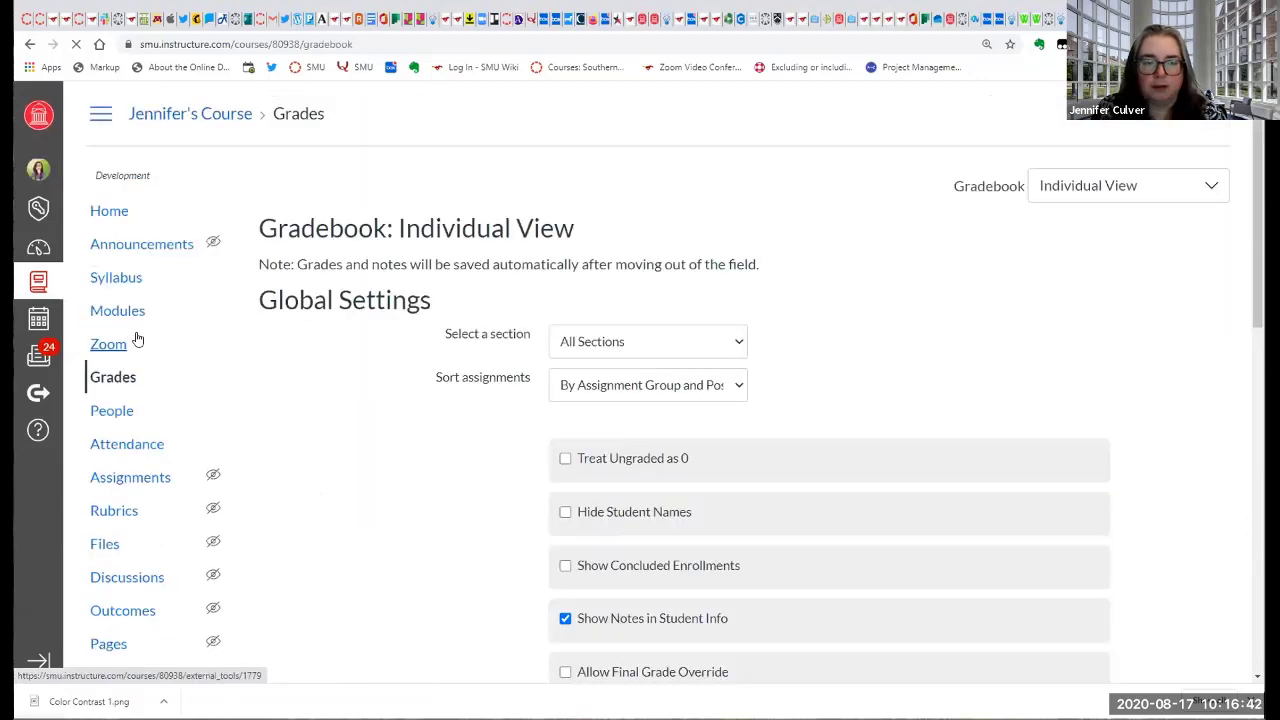
click(1081, 193)
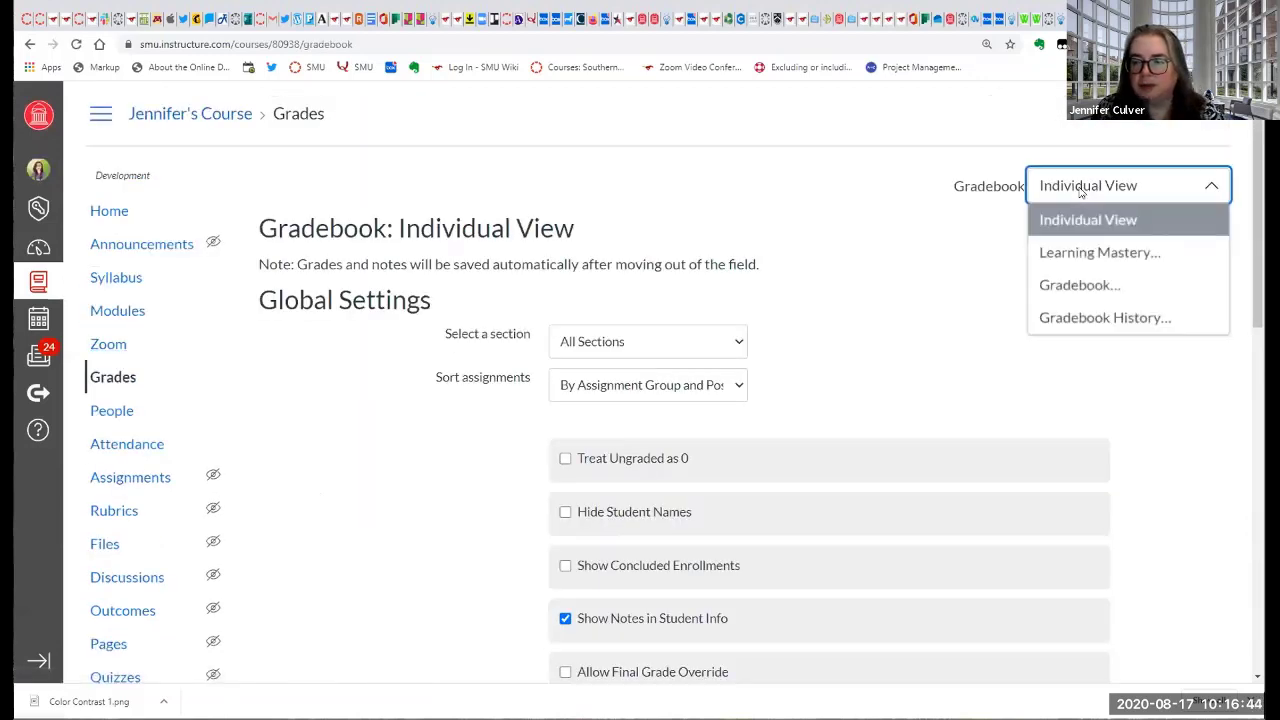
click(1080, 283)
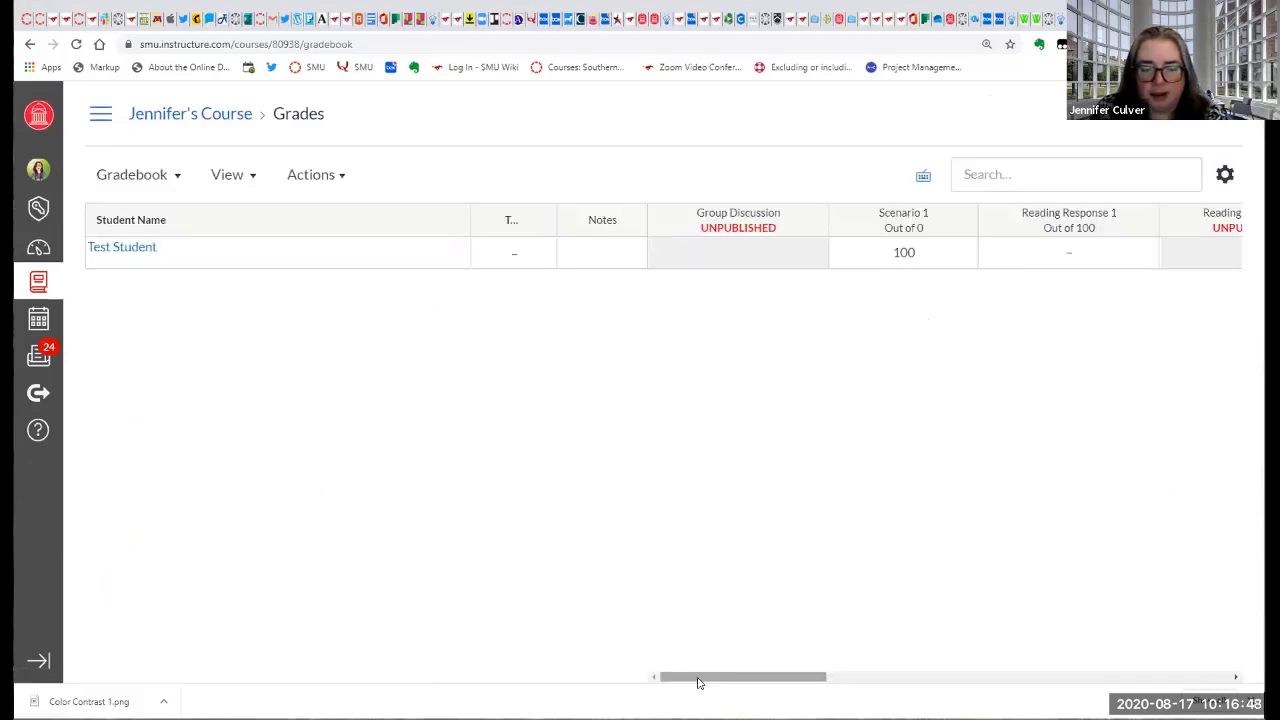
drag(700, 683, 1096, 690)
drag(1085, 684, 682, 693)
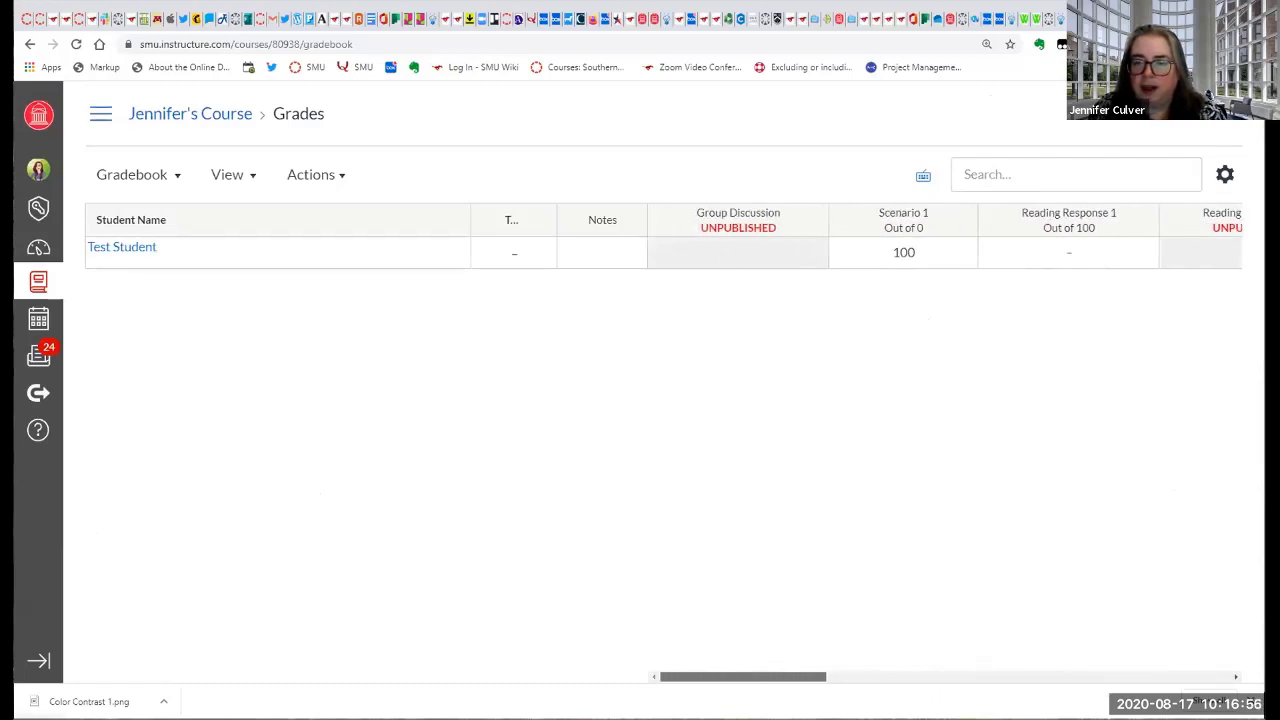
In the gradebook's late policies, enable automatic grading of missing submissions and set their grade percentage to 0.
click(1222, 174)
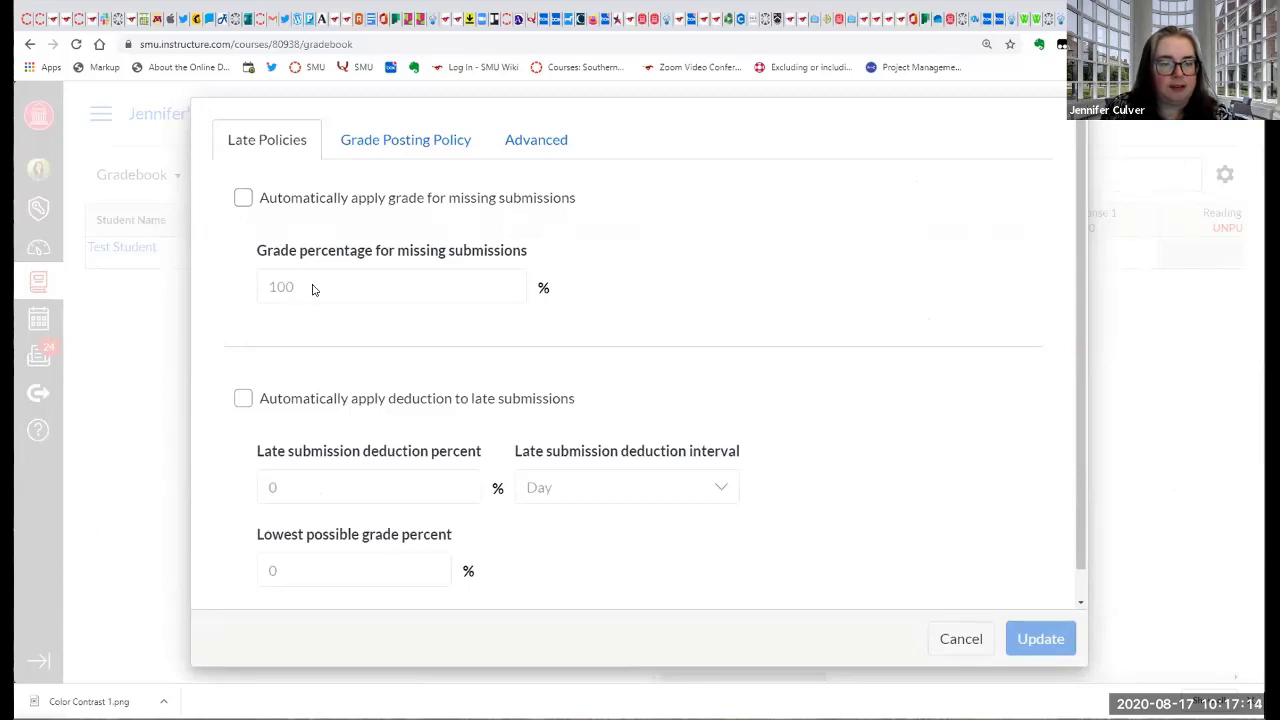
click(242, 197)
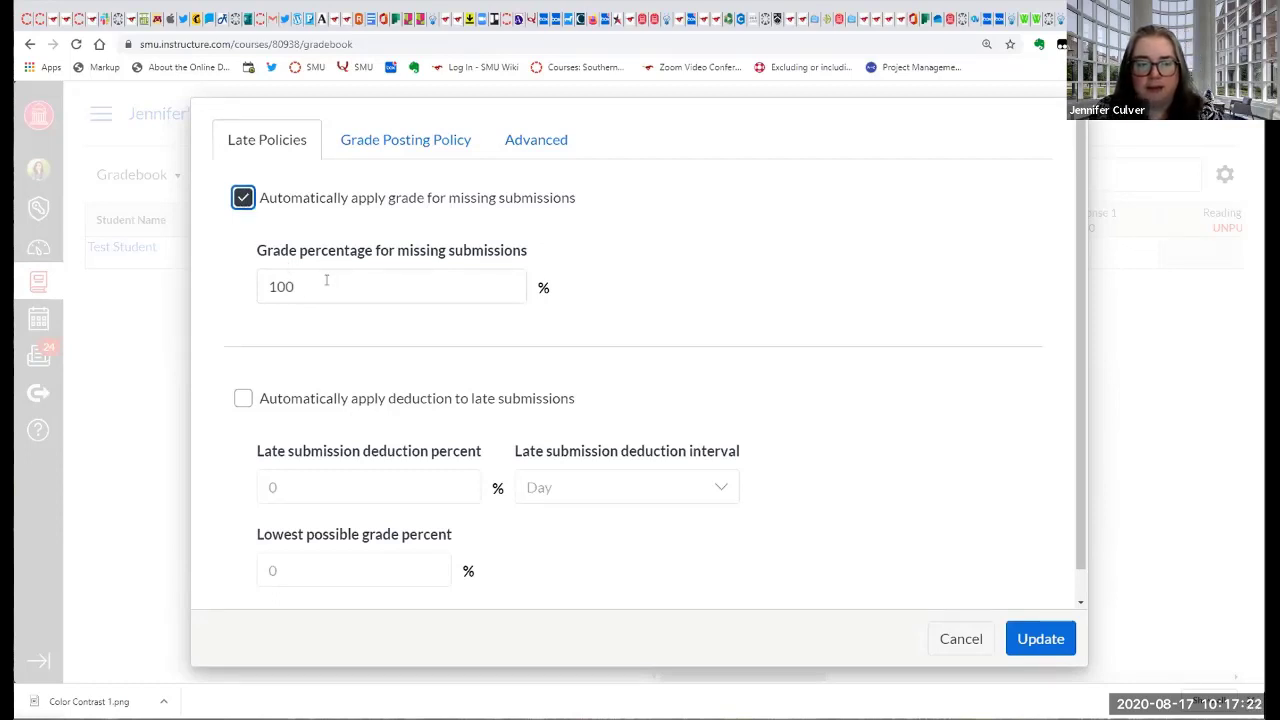
click(298, 289)
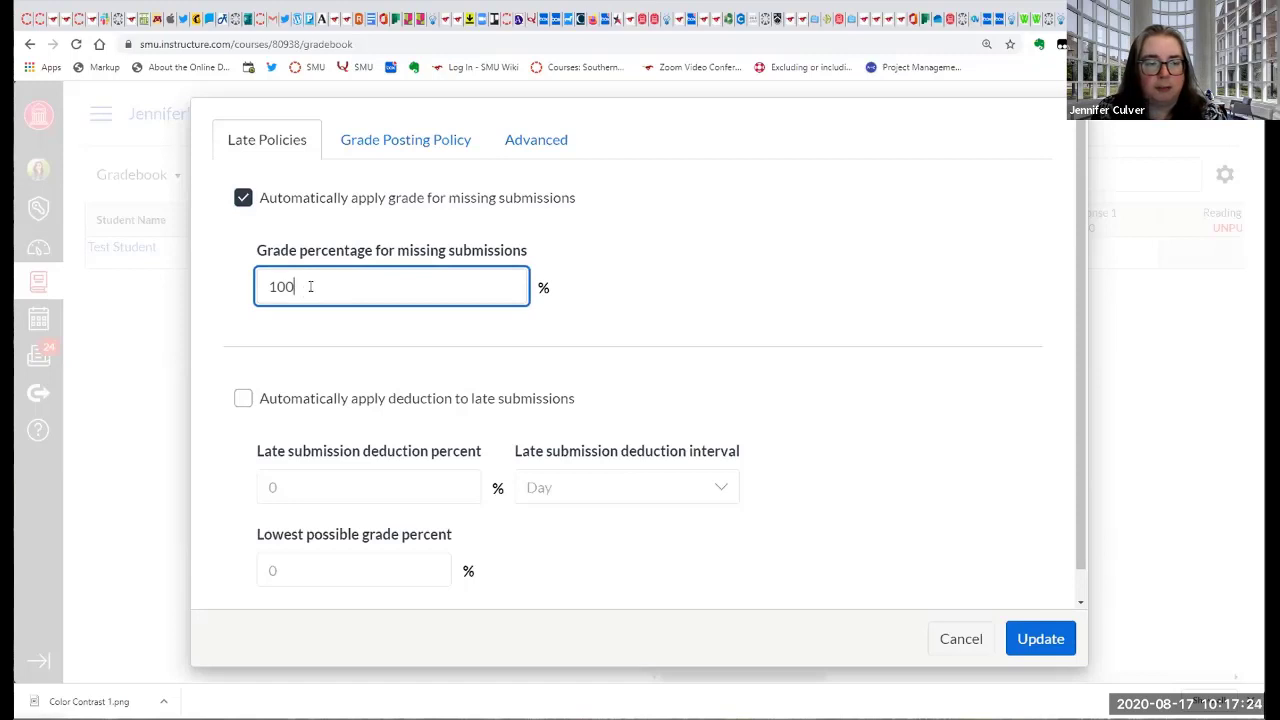
drag(309, 287, 249, 289)
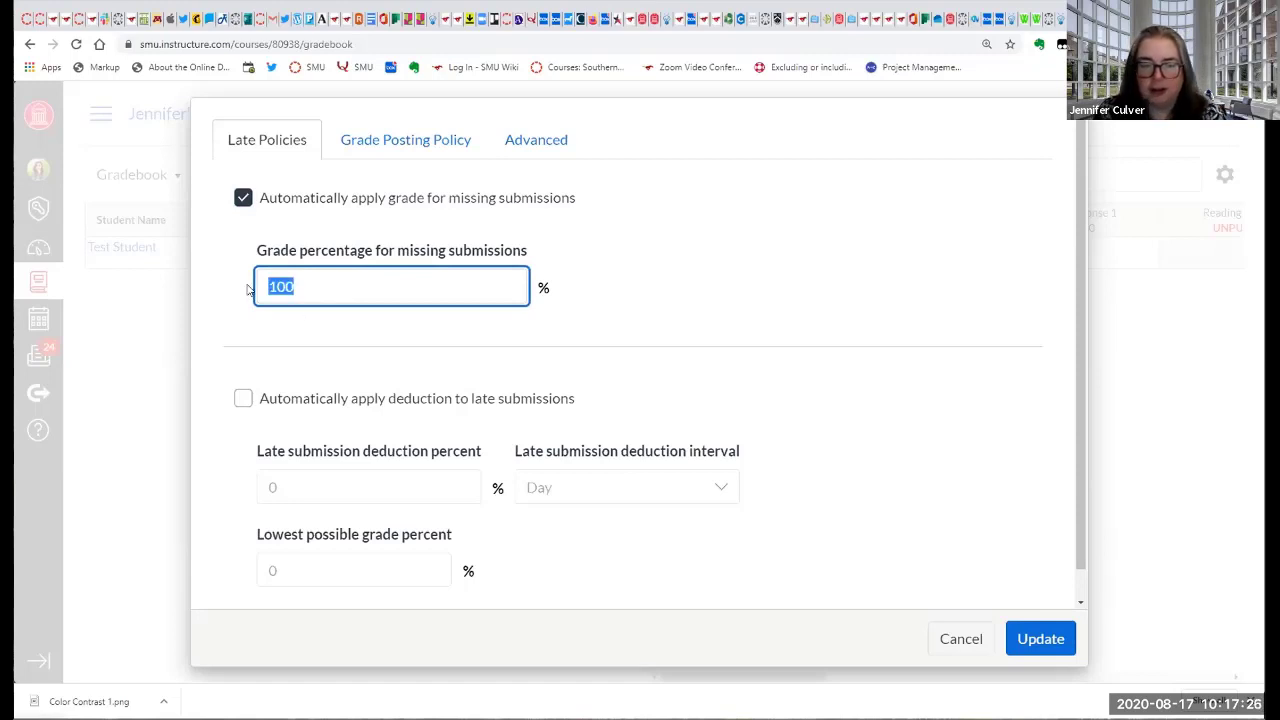
text(0)
click(648, 320)
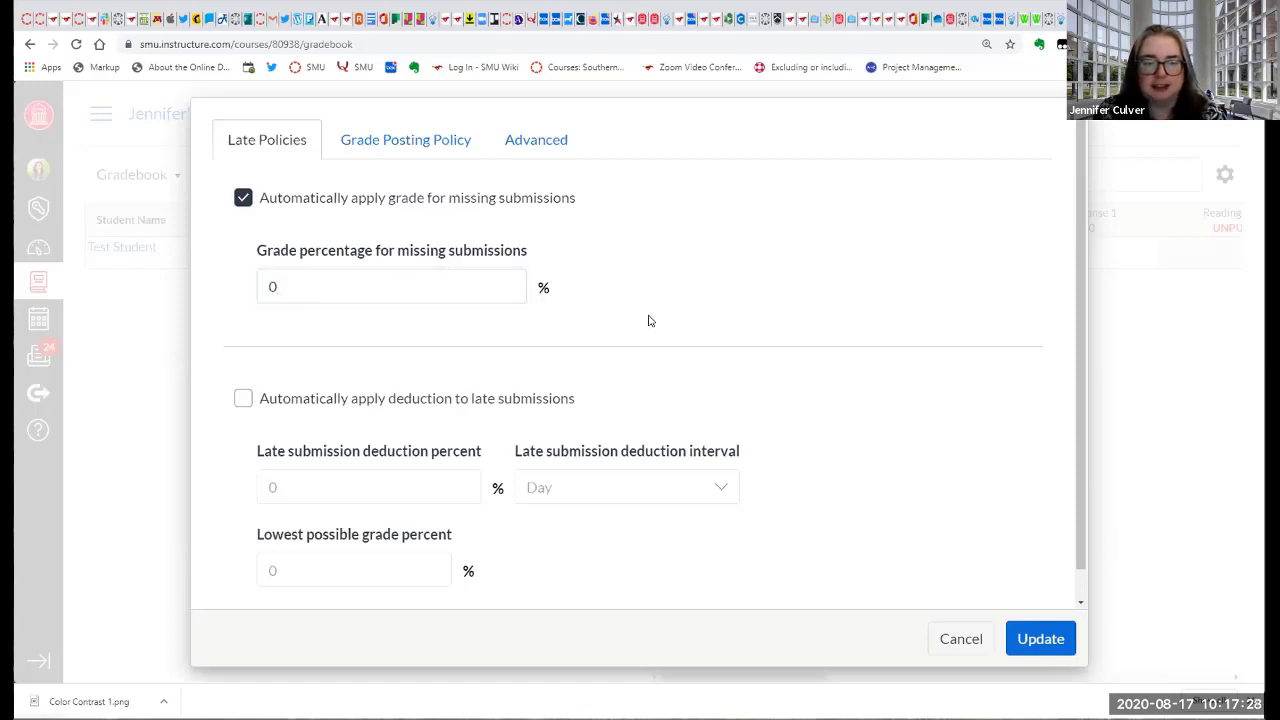
Enable automatic deductions for late submissions at 10 percent per Day, with a lowest possible grade of 50 percent.
click(244, 400)
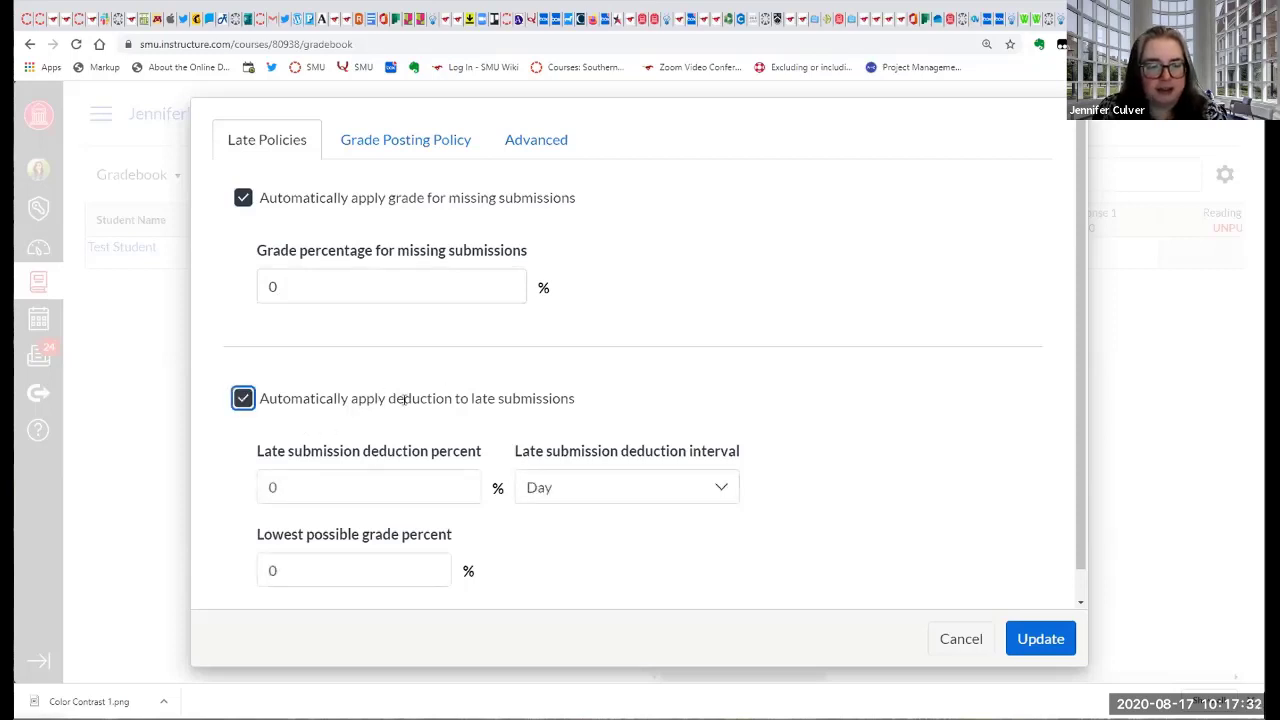
scroll(355, 400, down, 1)
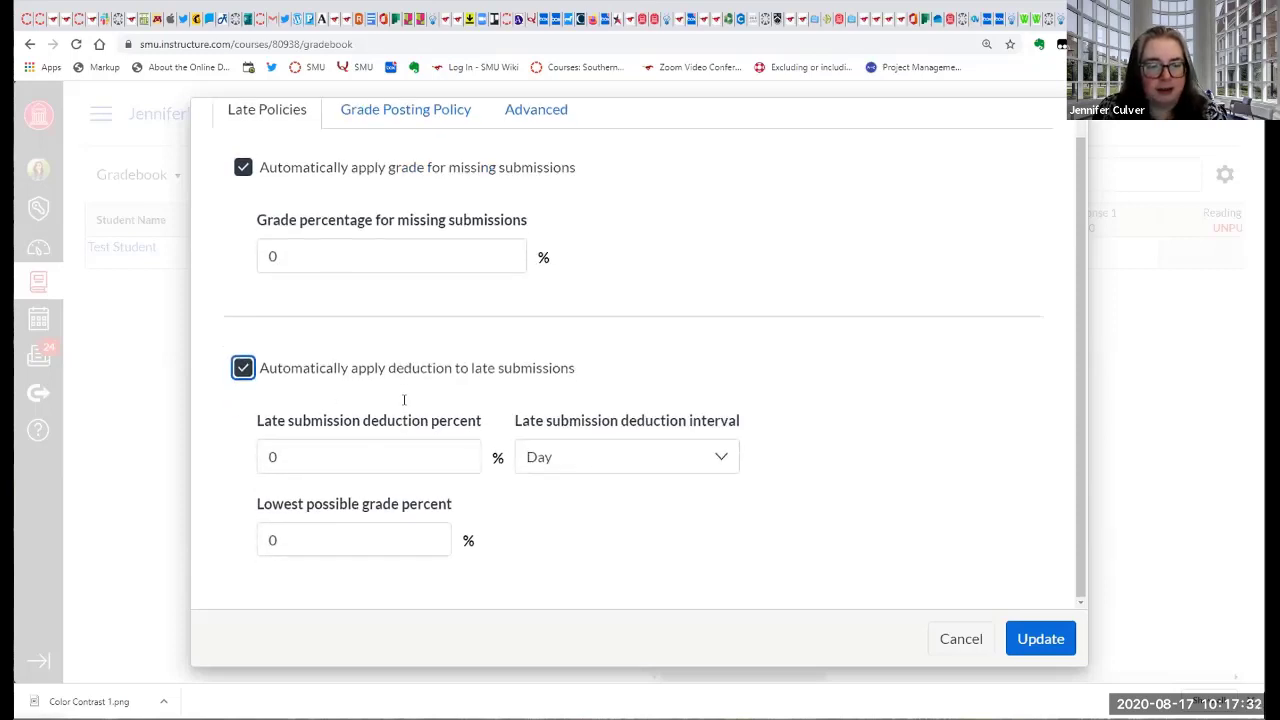
click(263, 456)
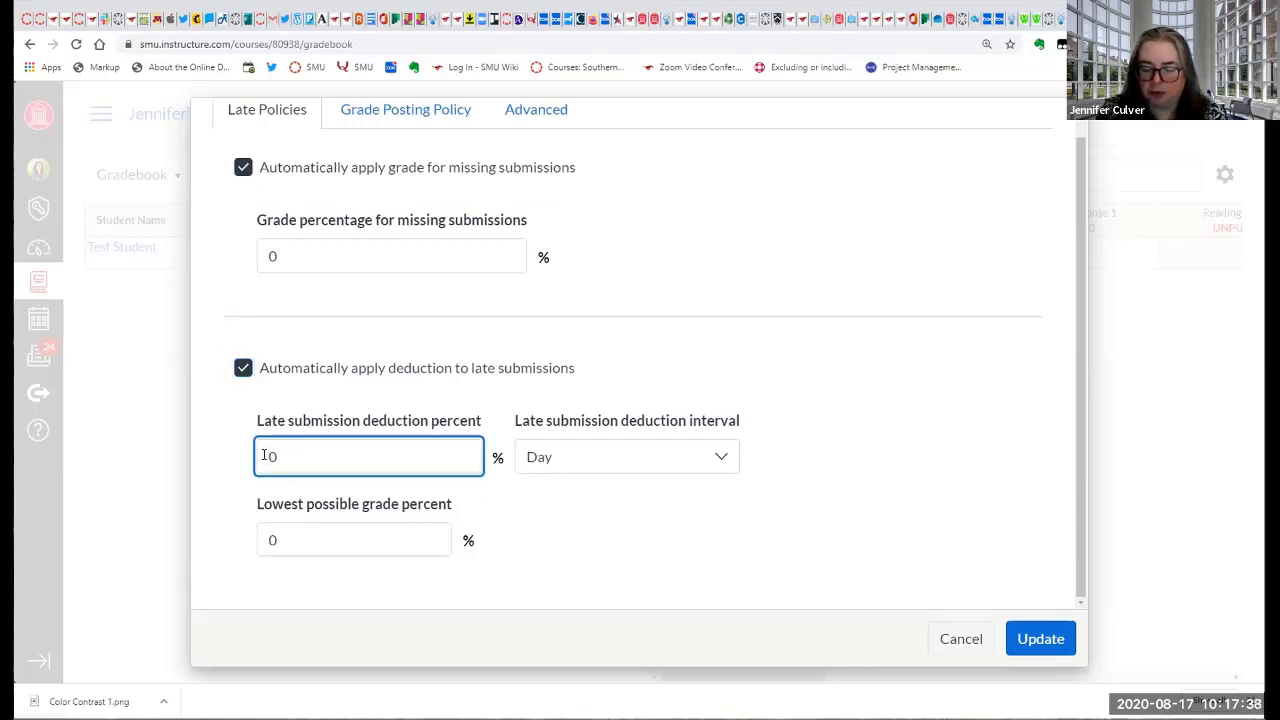
text(1)
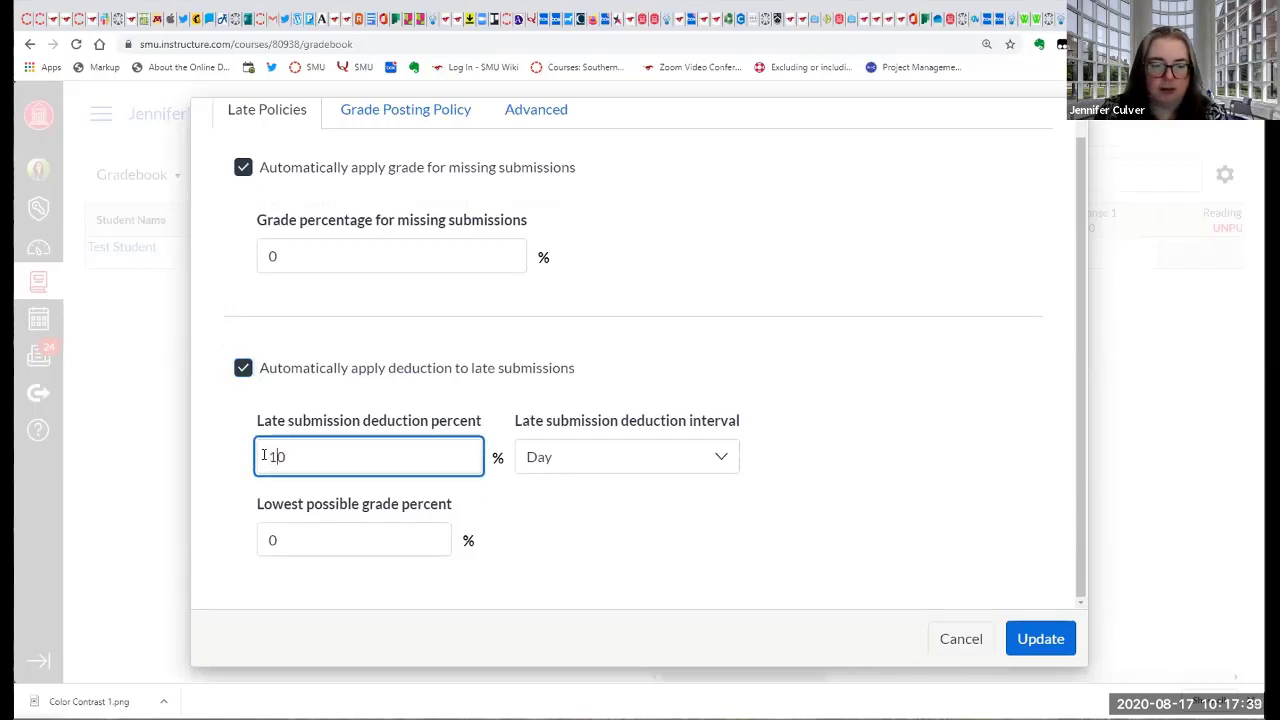
click(617, 457)
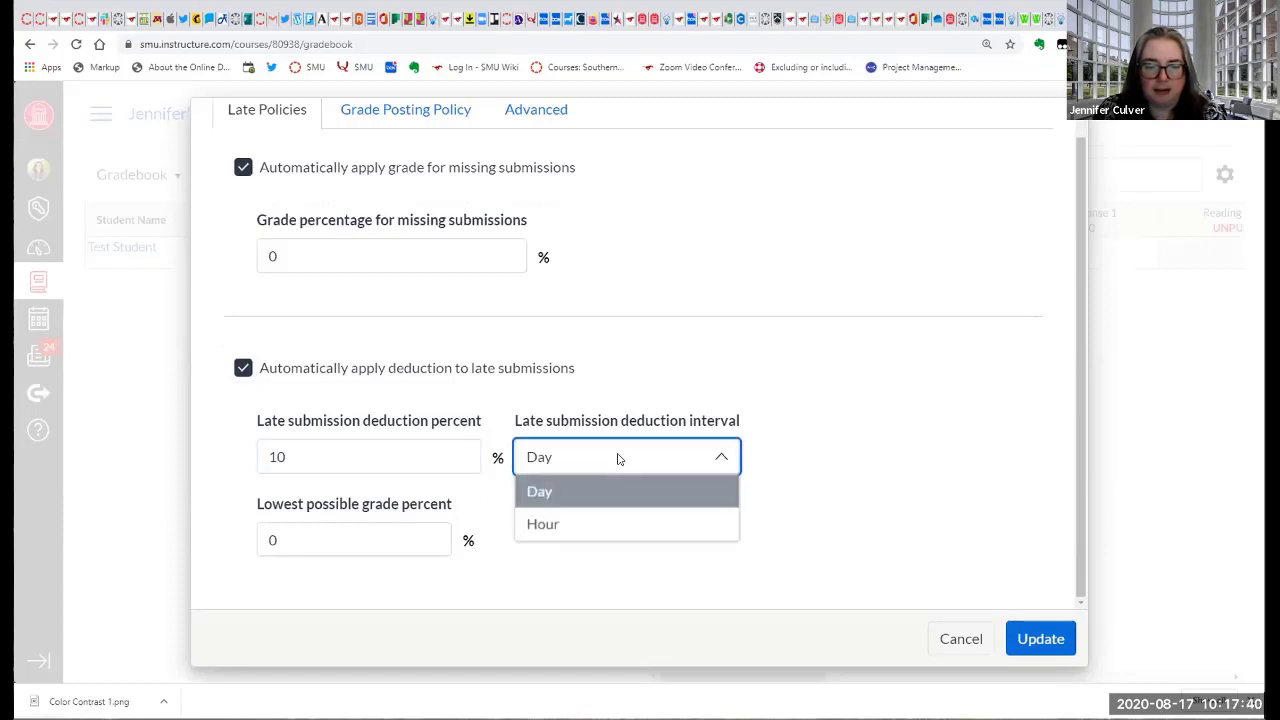
click(840, 433)
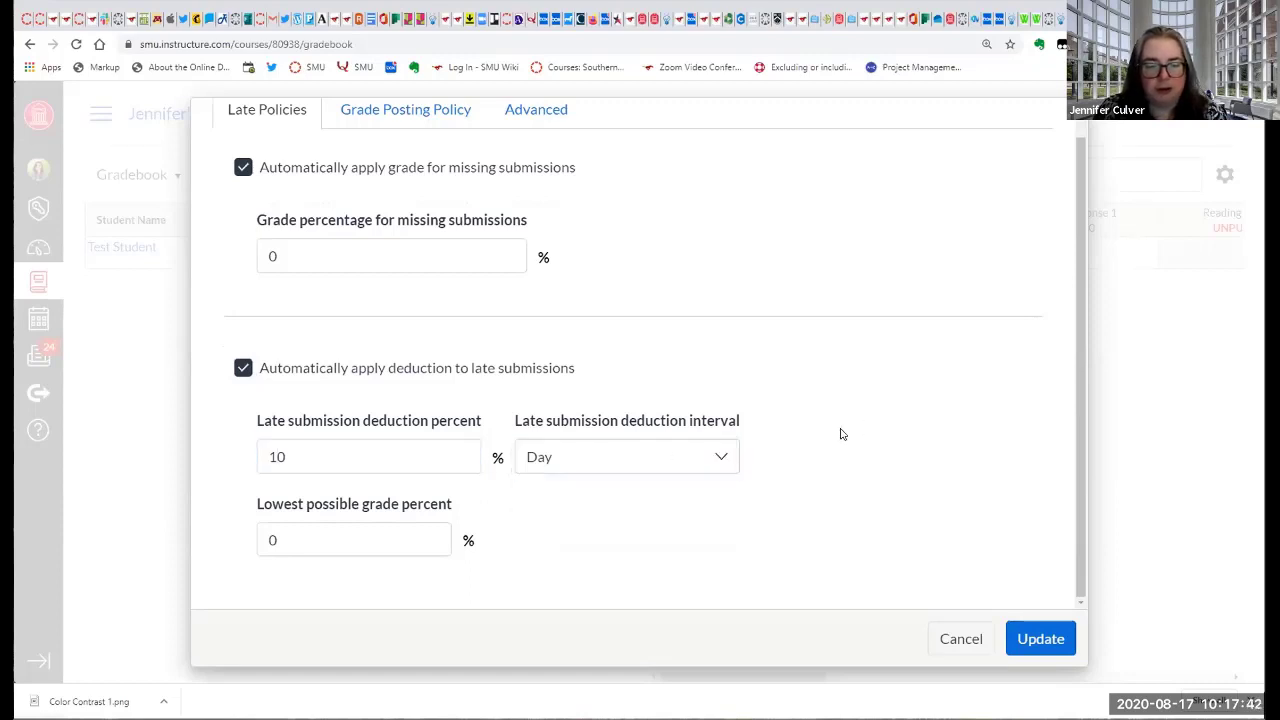
click(264, 541)
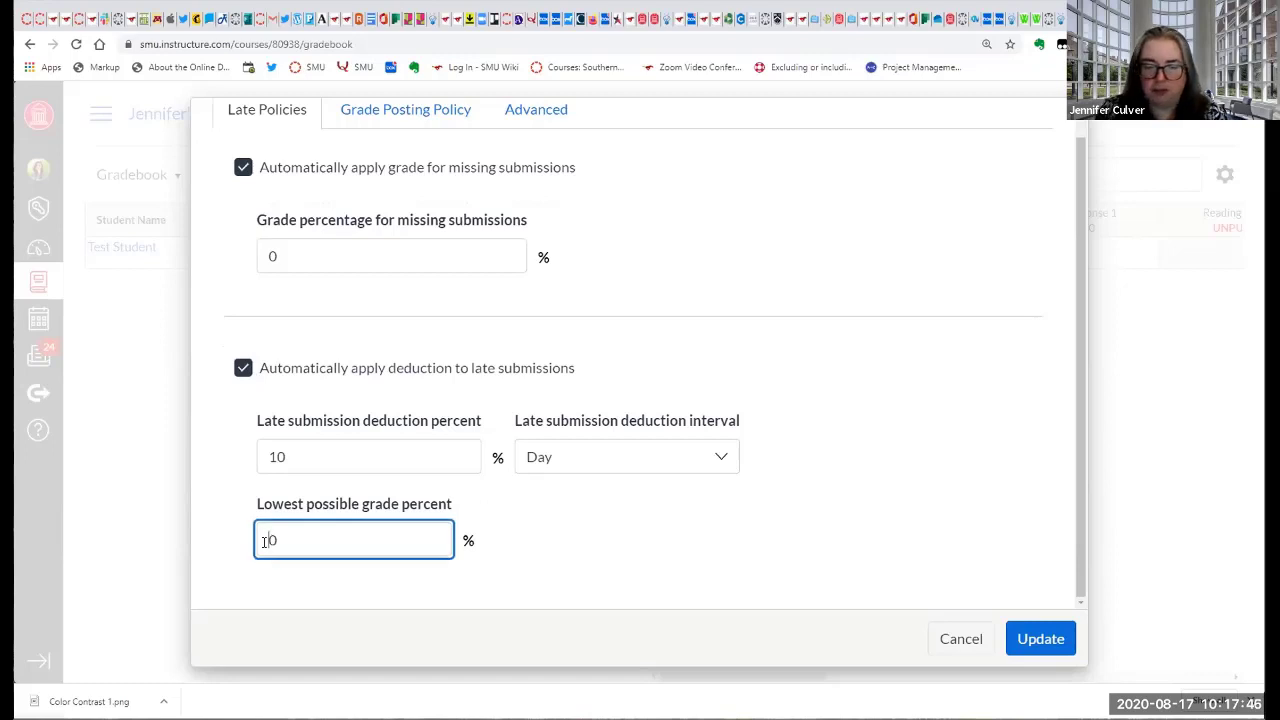
text(5)
click(598, 584)
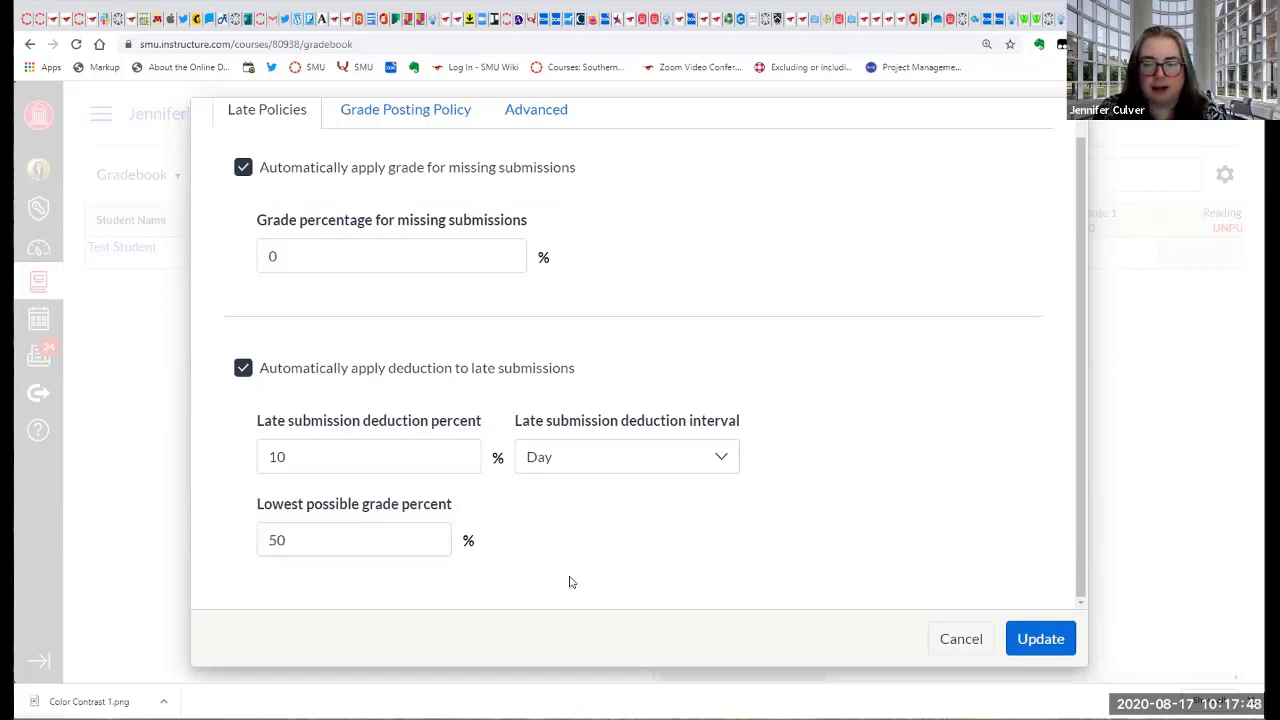
scroll(683, 553, up, 1)
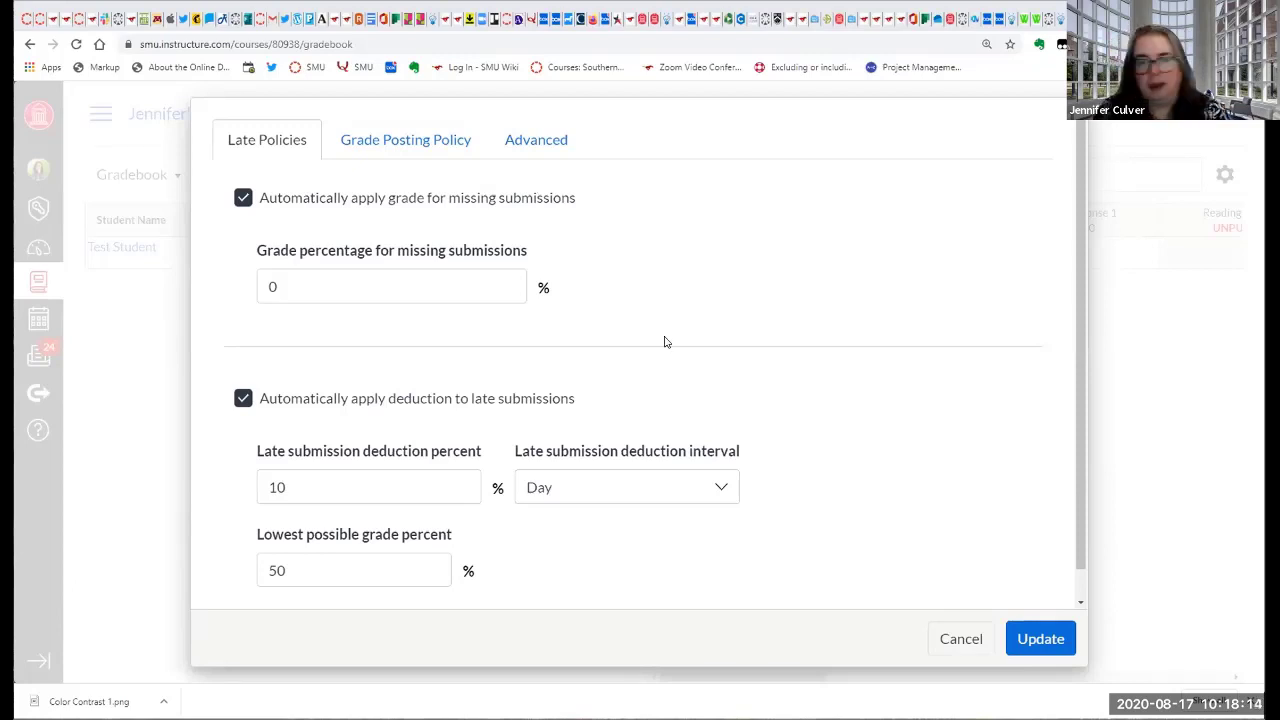
Compare the automatic and manual options of the grade posting policy and choose Manually Post Grades.
click(427, 150)
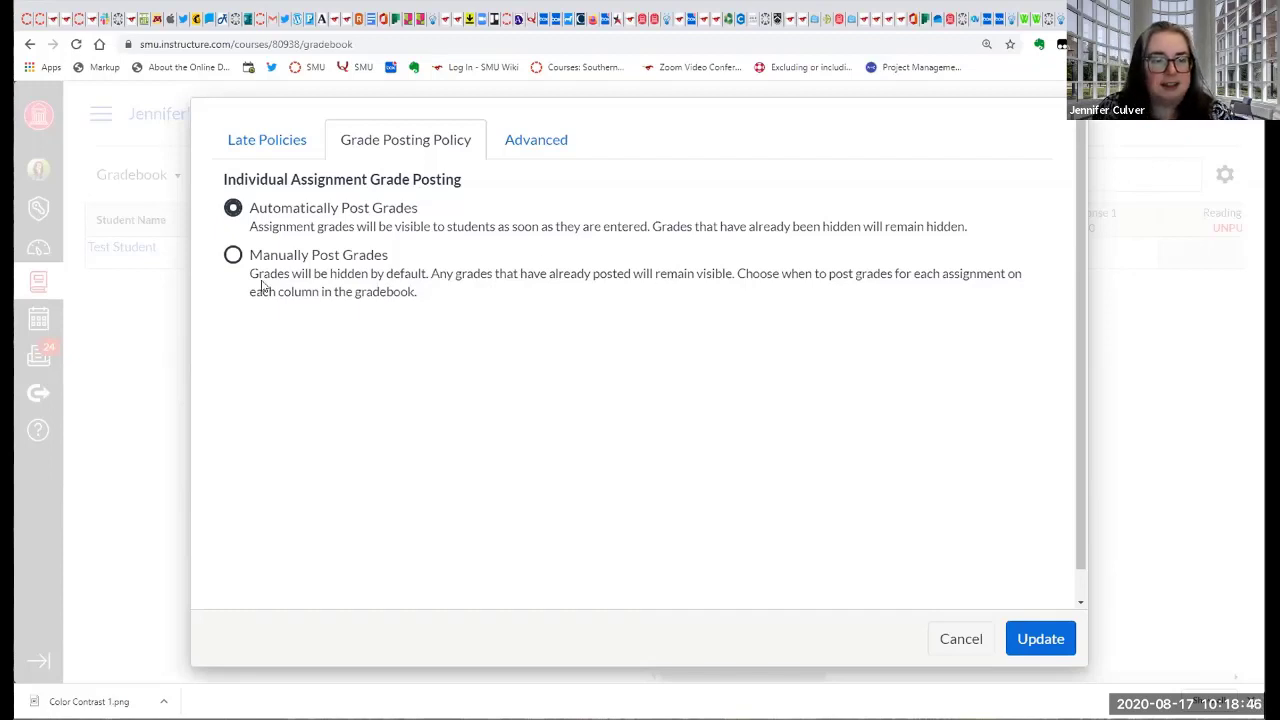
click(233, 256)
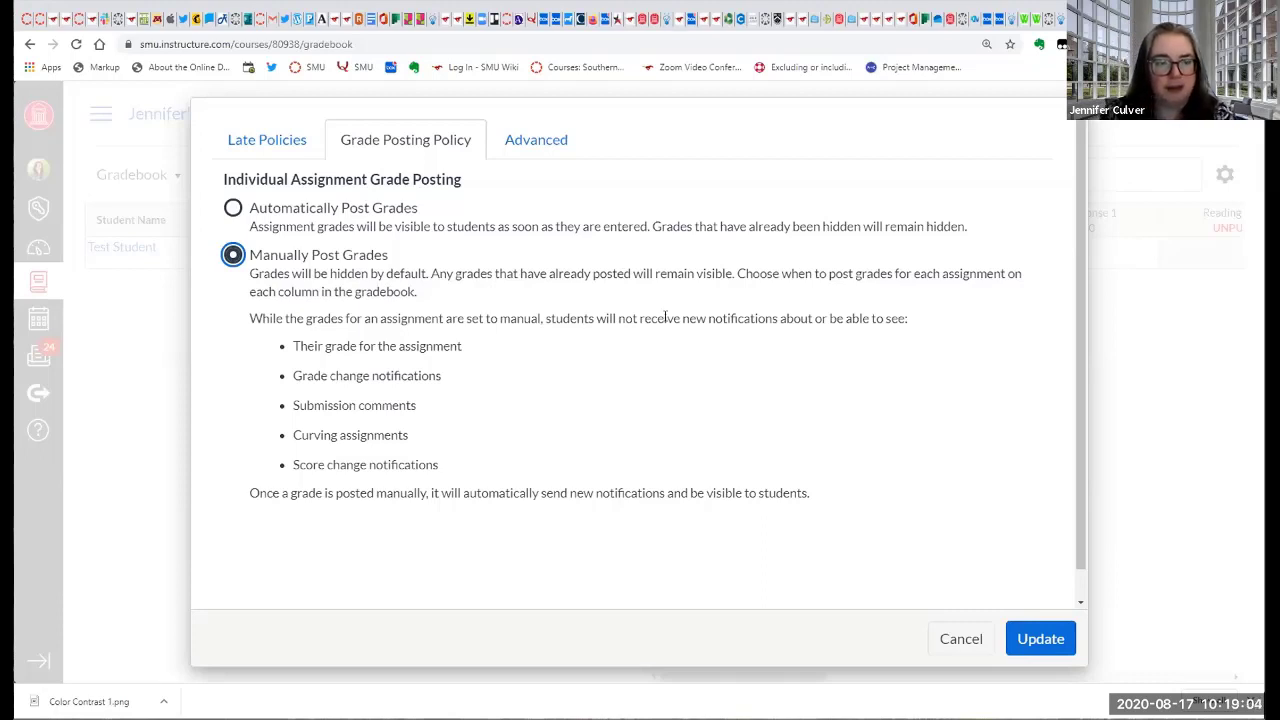
click(234, 208)
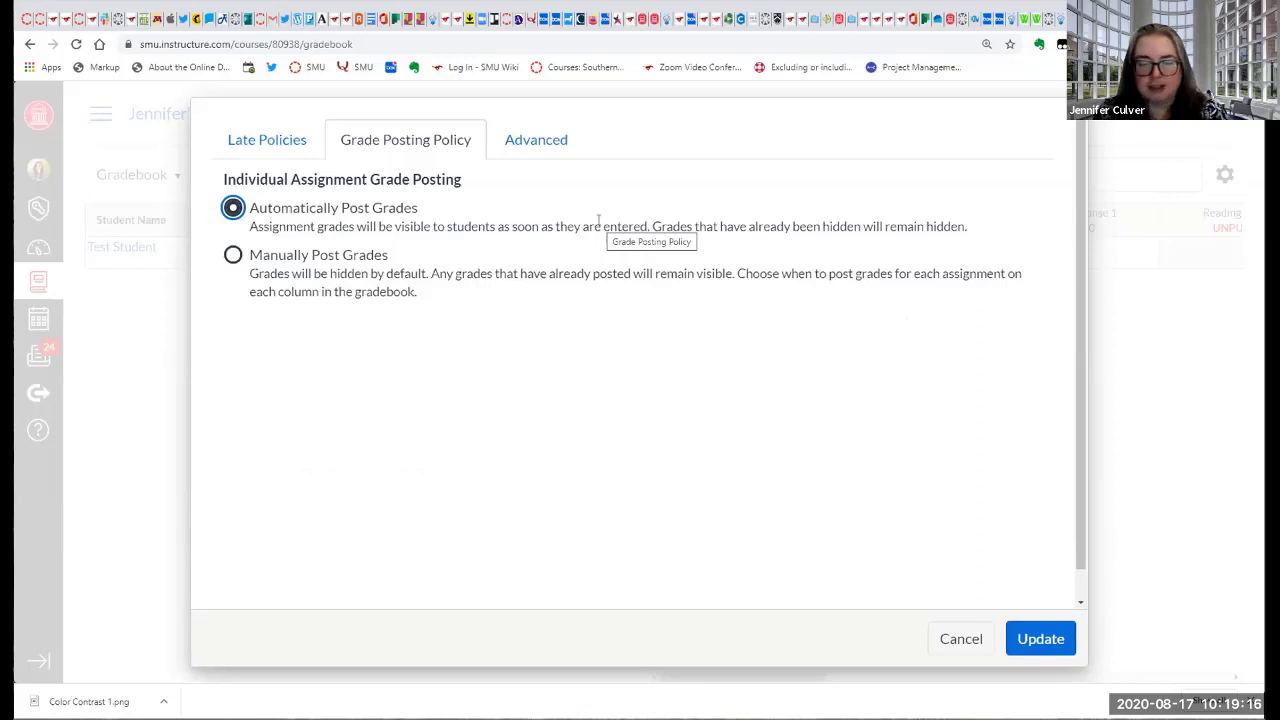
click(232, 257)
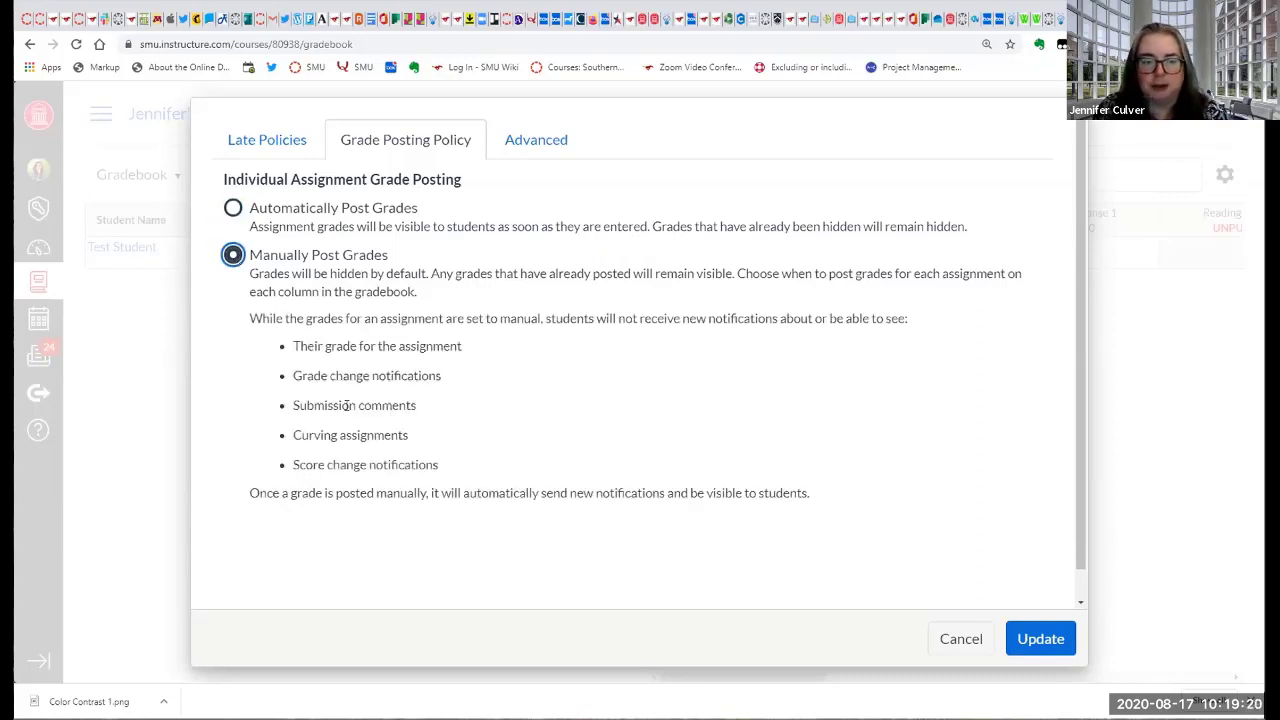
Allow final grade override in the advanced settings, save the gradebook settings and dismiss the notification.
click(536, 143)
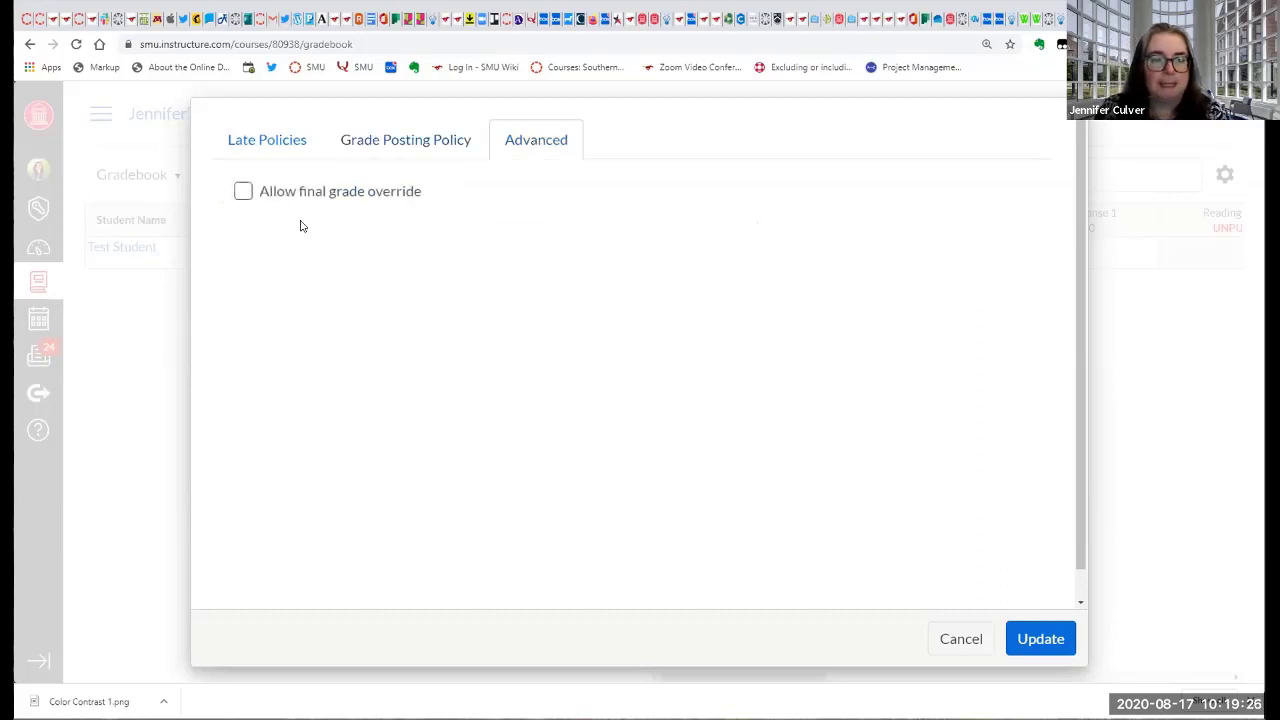
click(243, 191)
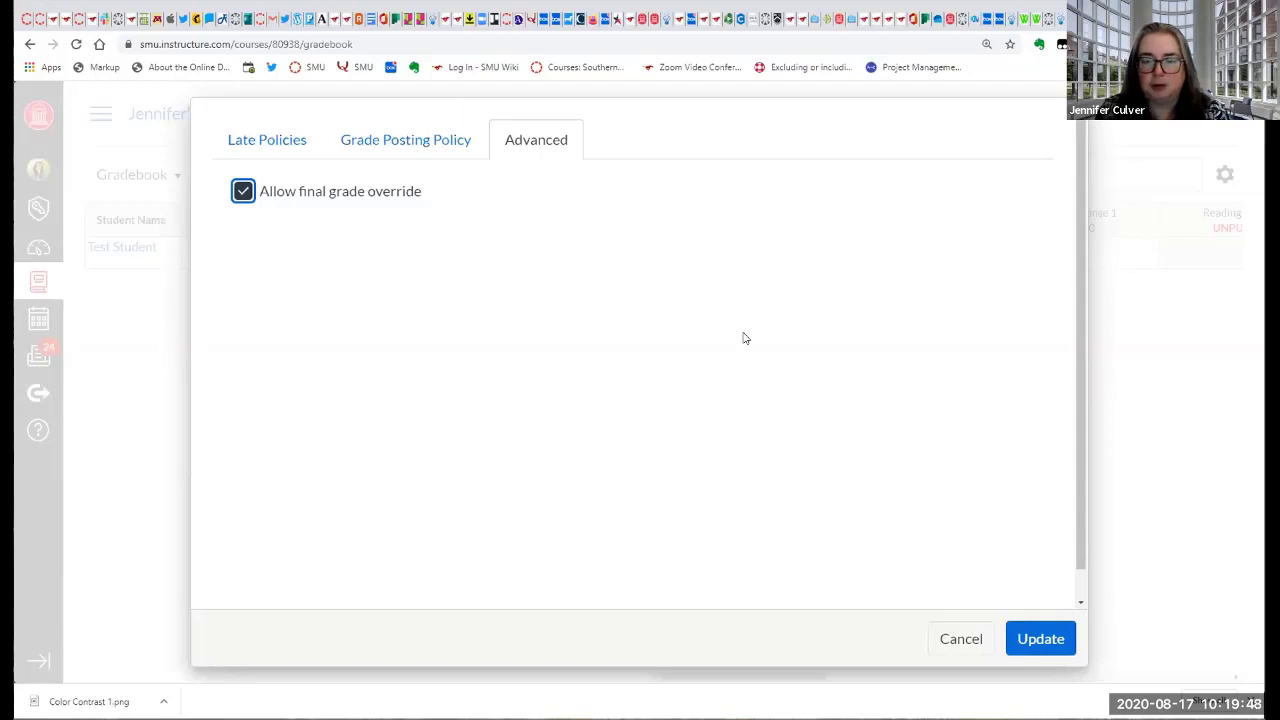
click(1043, 640)
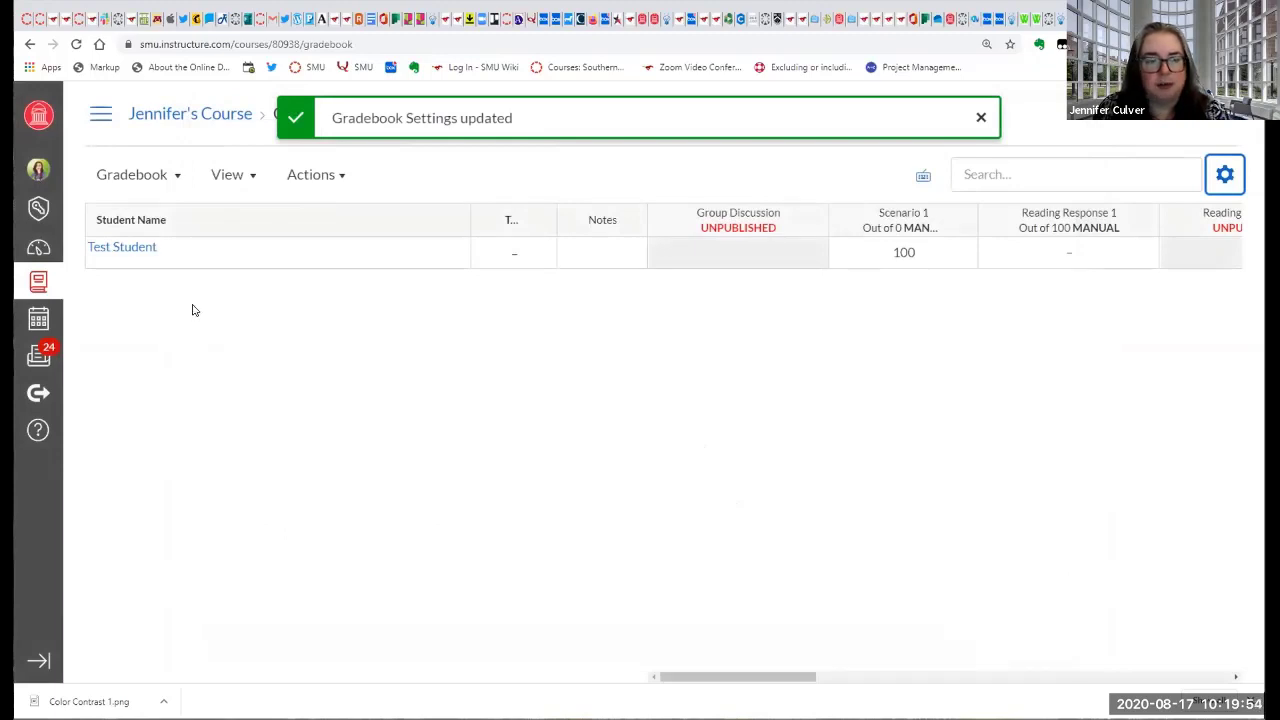
click(982, 119)
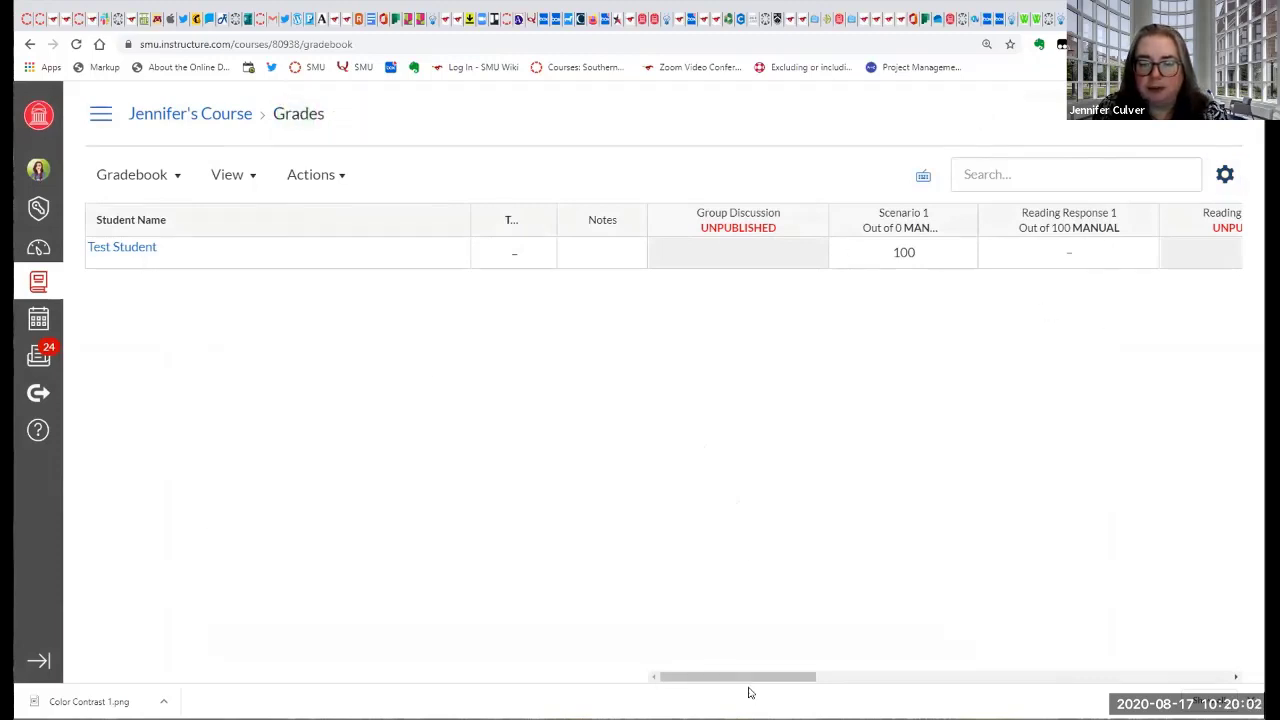
Clear Test Student's grade for Scenario 1 in the gradebook.
mouse_move(750, 678)
mouse_down()
mouse_move(989, 692)
mouse_move(1150, 680)
mouse_move(760, 680)
mouse_up()
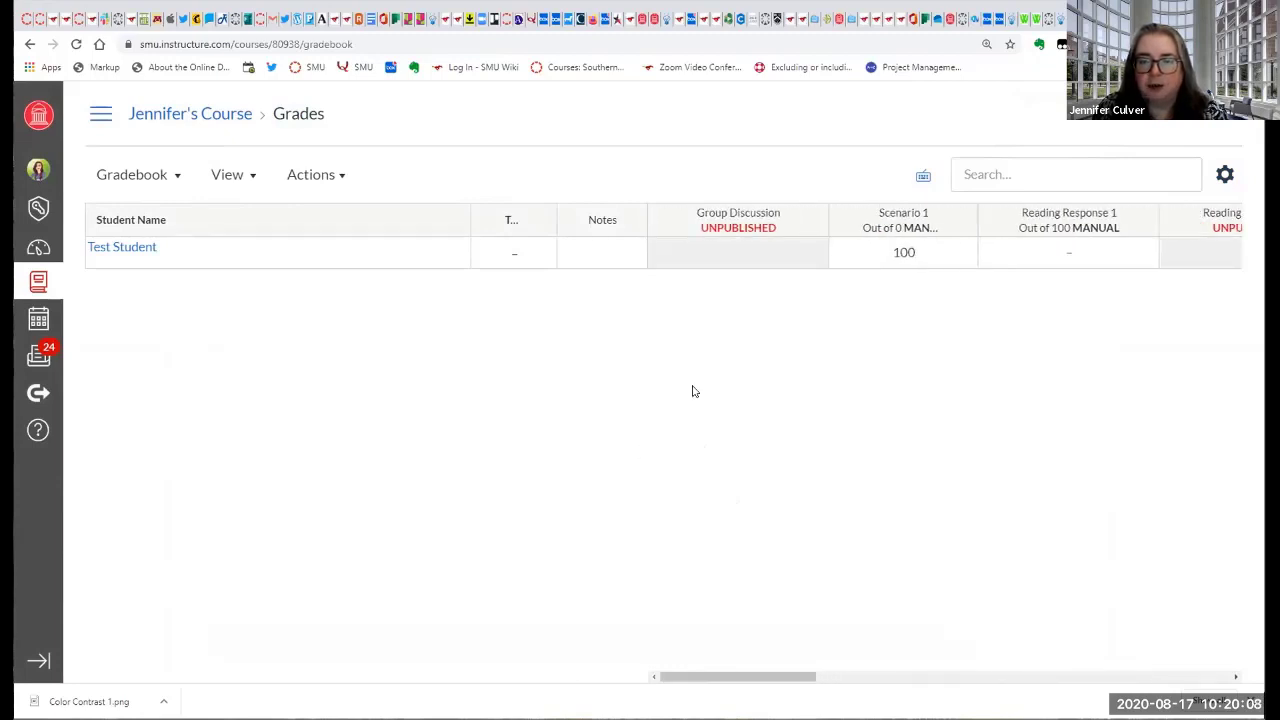
click(902, 253)
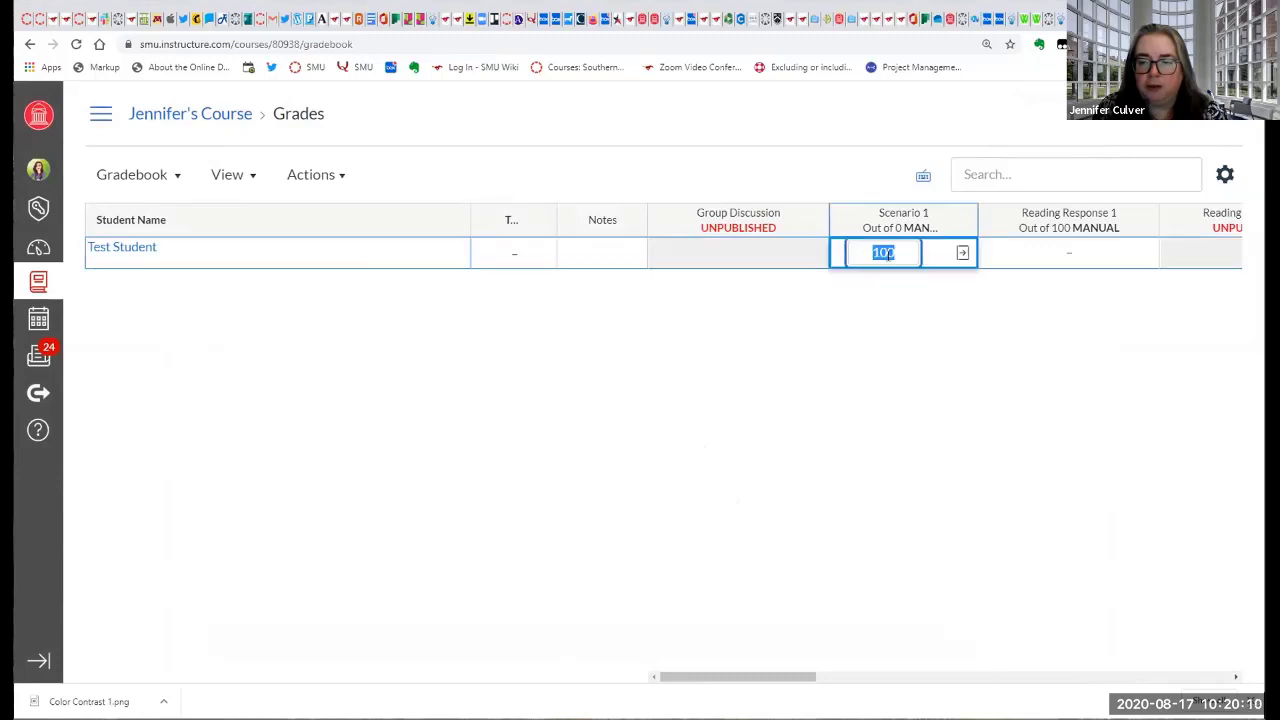
key(BackSpace)
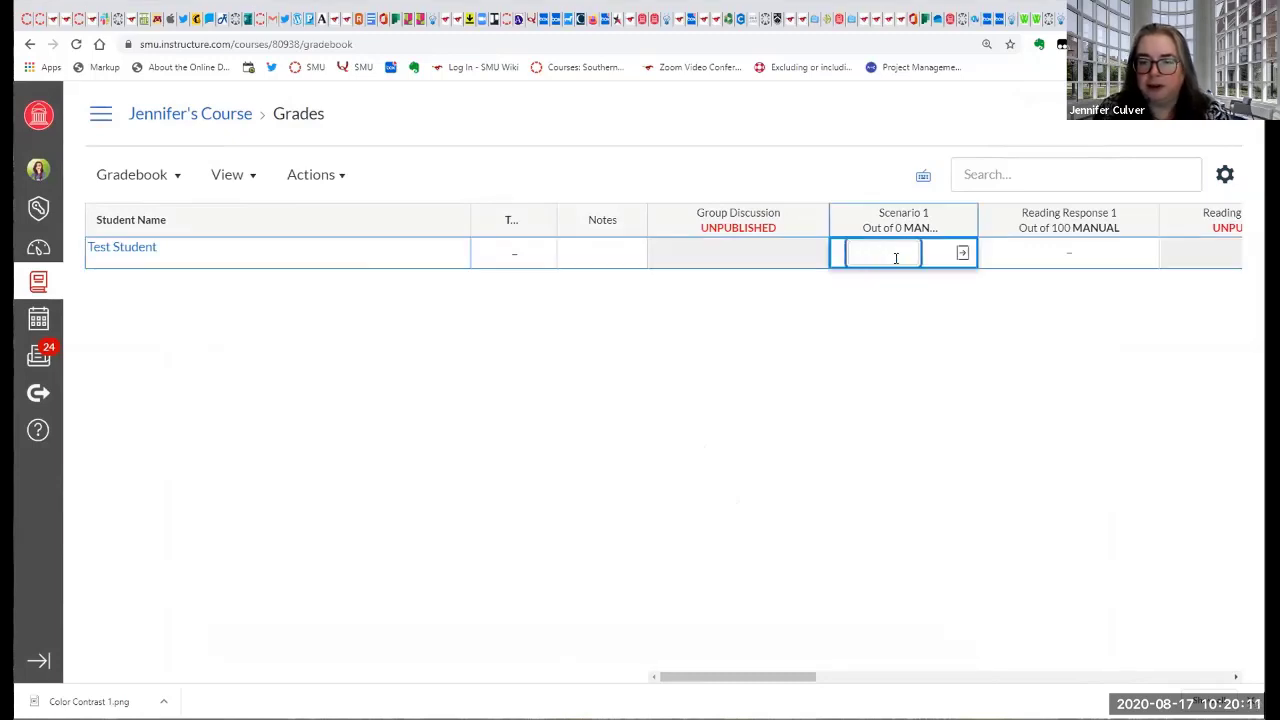
click(888, 329)
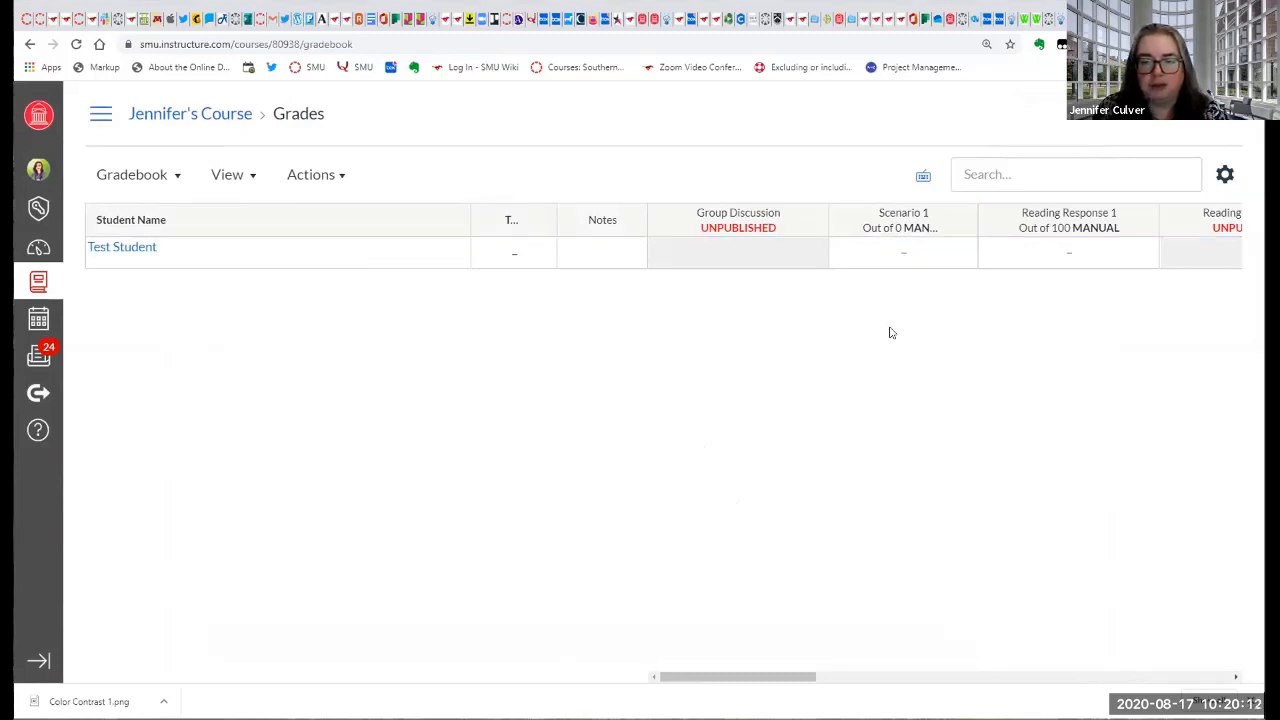
Open Test Student's Scenario 1 grade details, mark the submission as Excused, and reset its status to None.
click(900, 256)
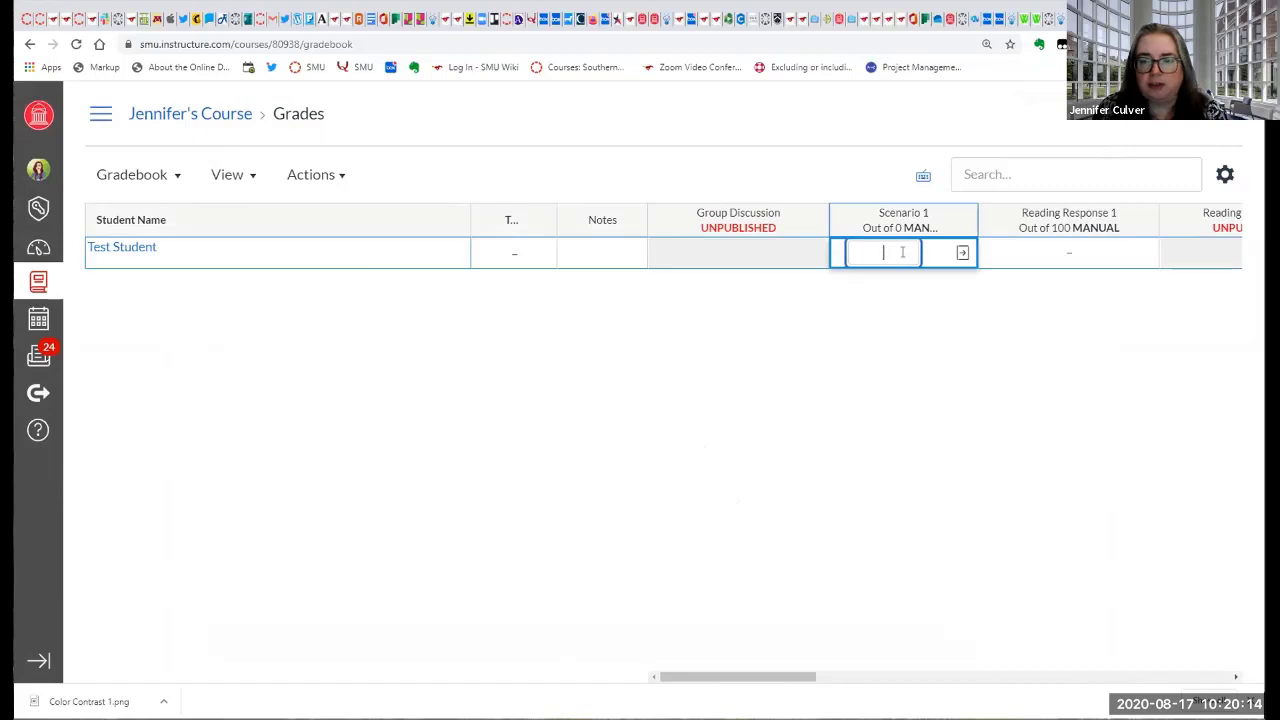
click(961, 256)
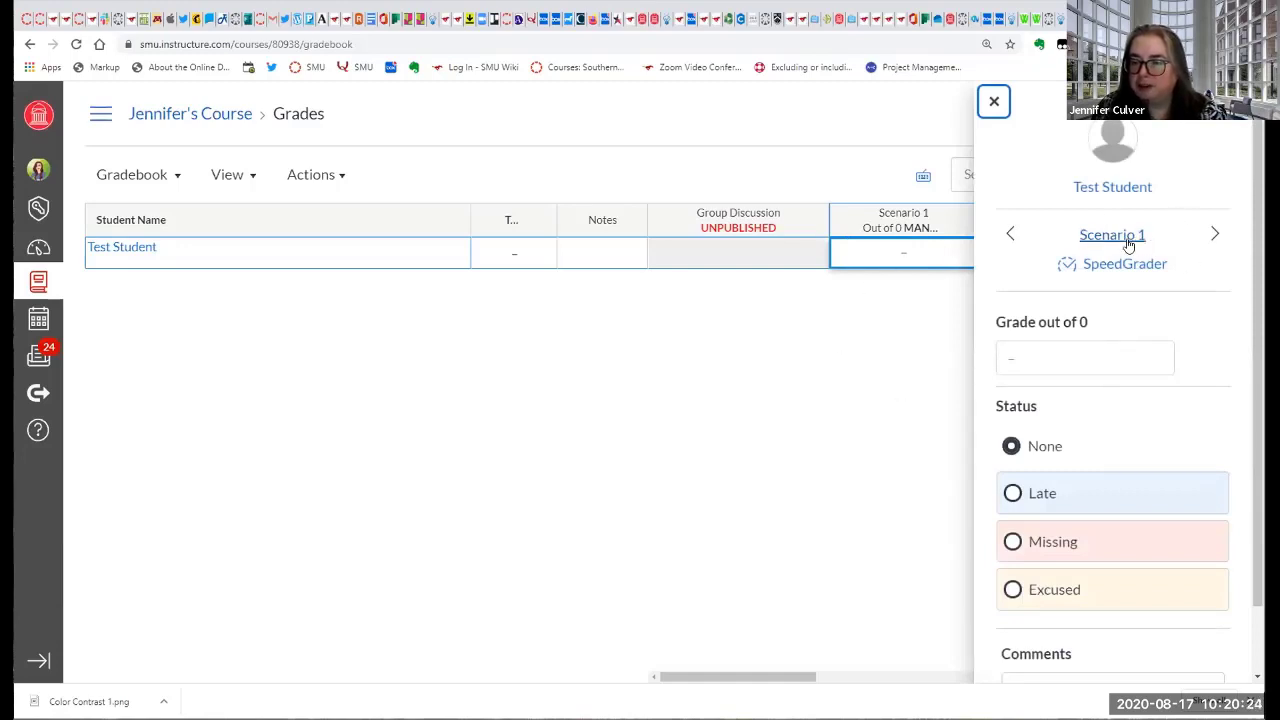
click(1068, 358)
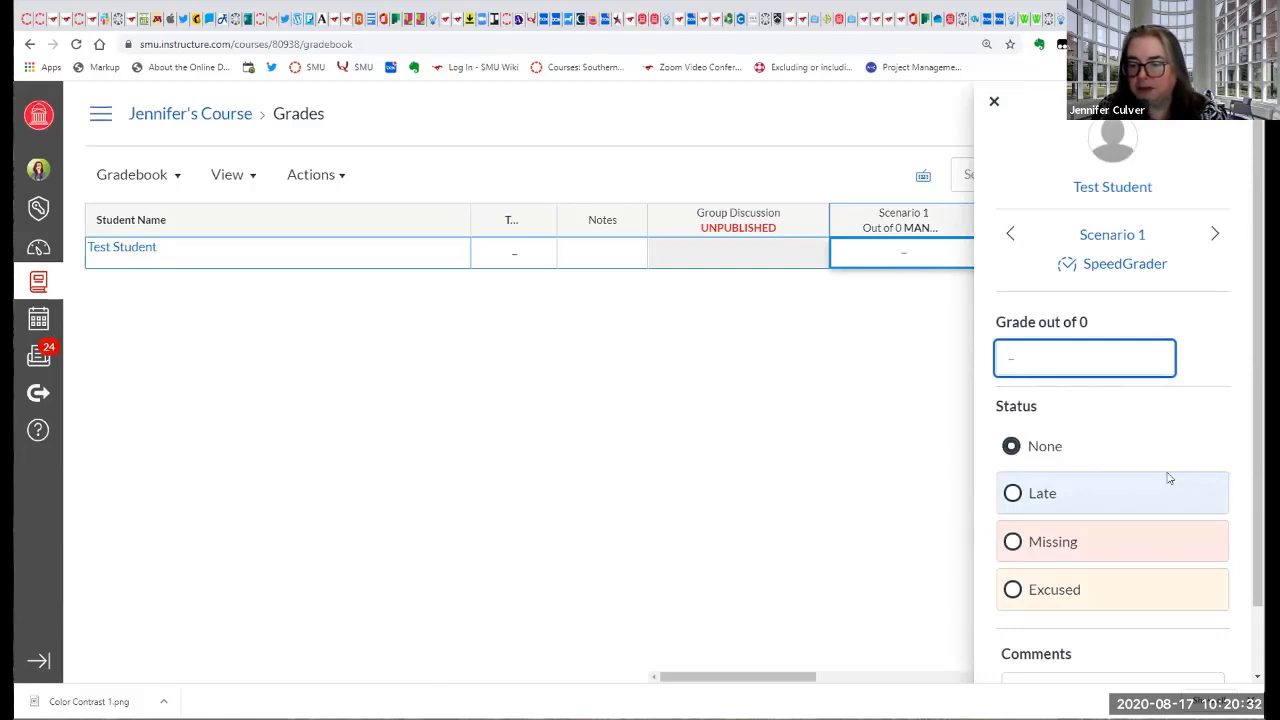
scroll(1151, 486, down, 1)
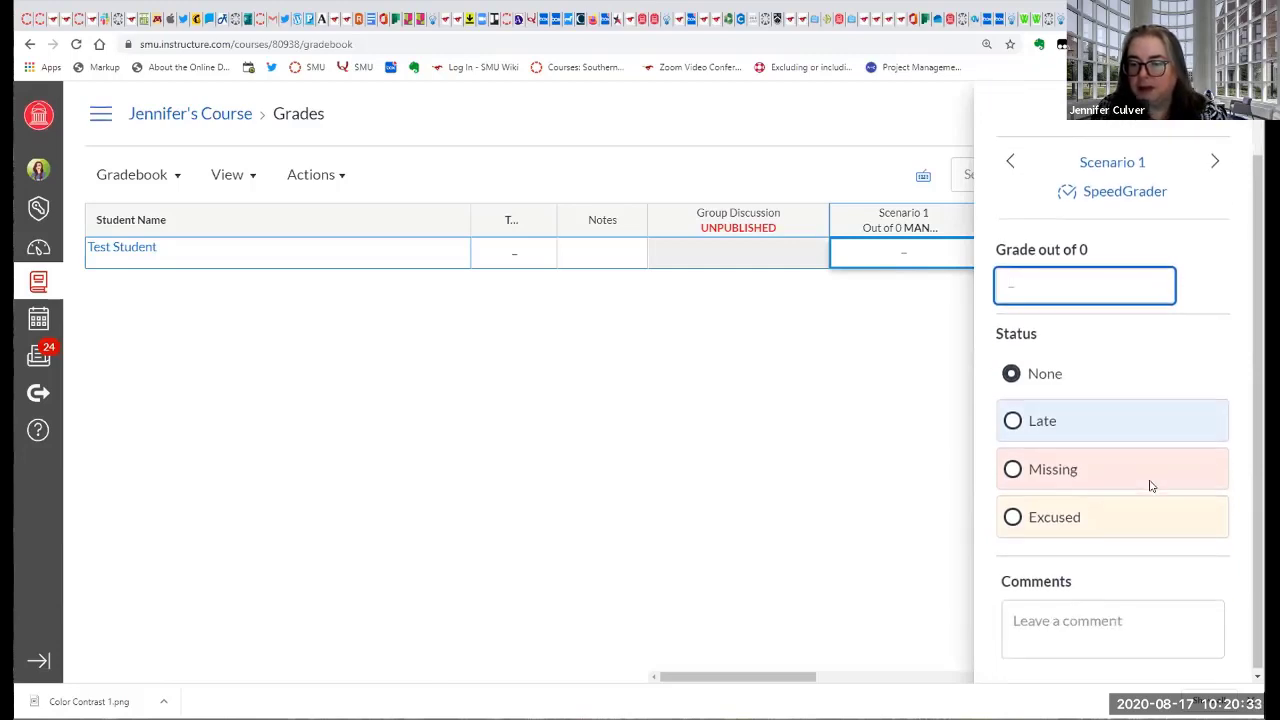
click(1012, 517)
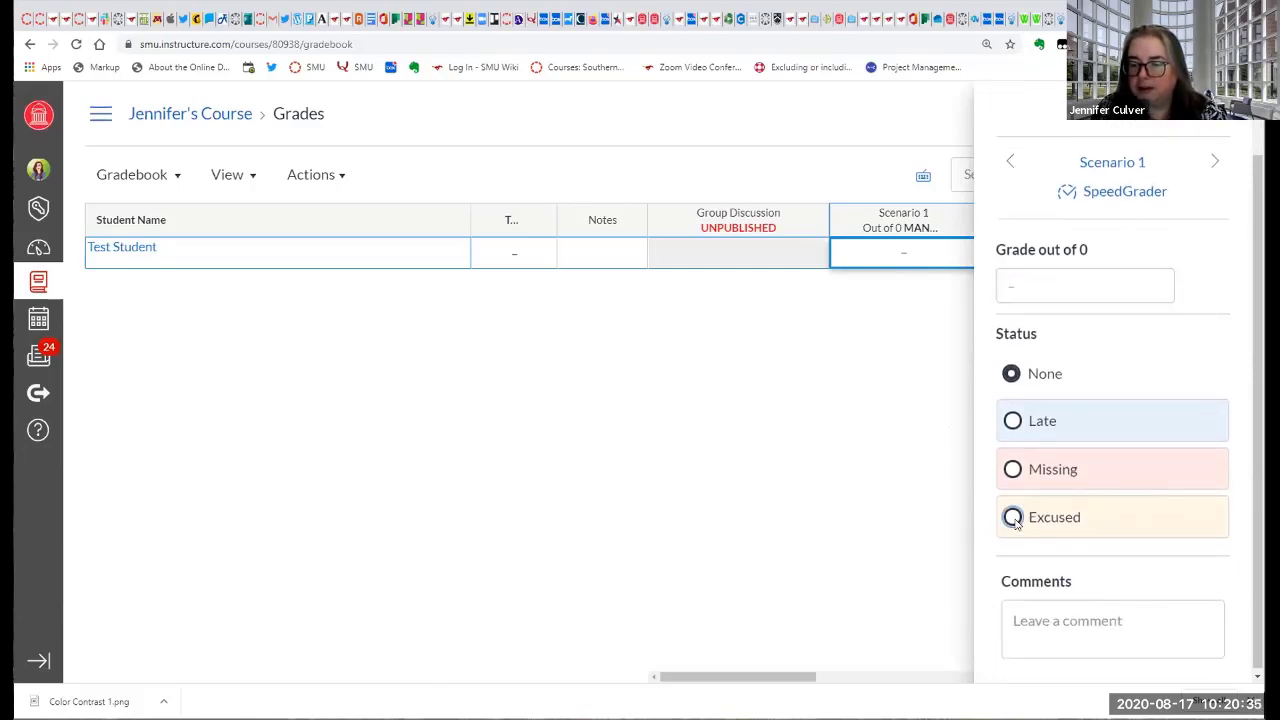
click(1011, 374)
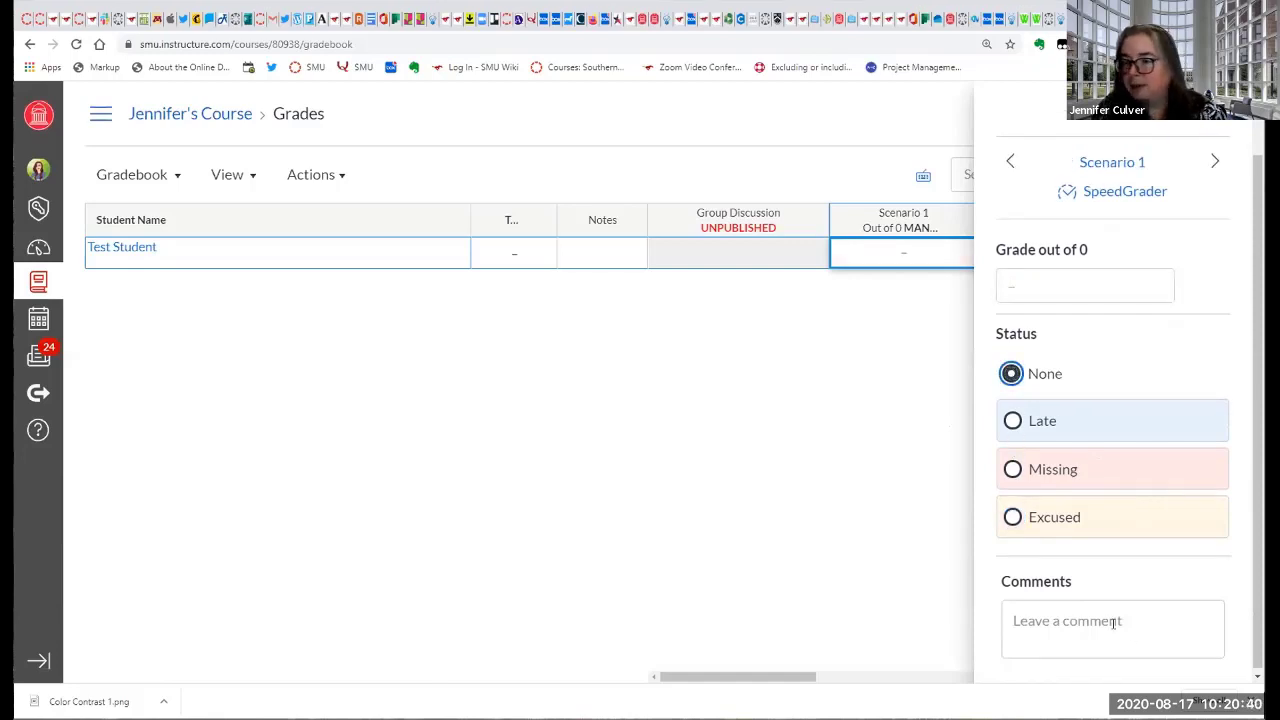
Look at the comment field in the Scenario 1 details and at the submission in SpeedGrader, and return to the gradebook.
click(1113, 622)
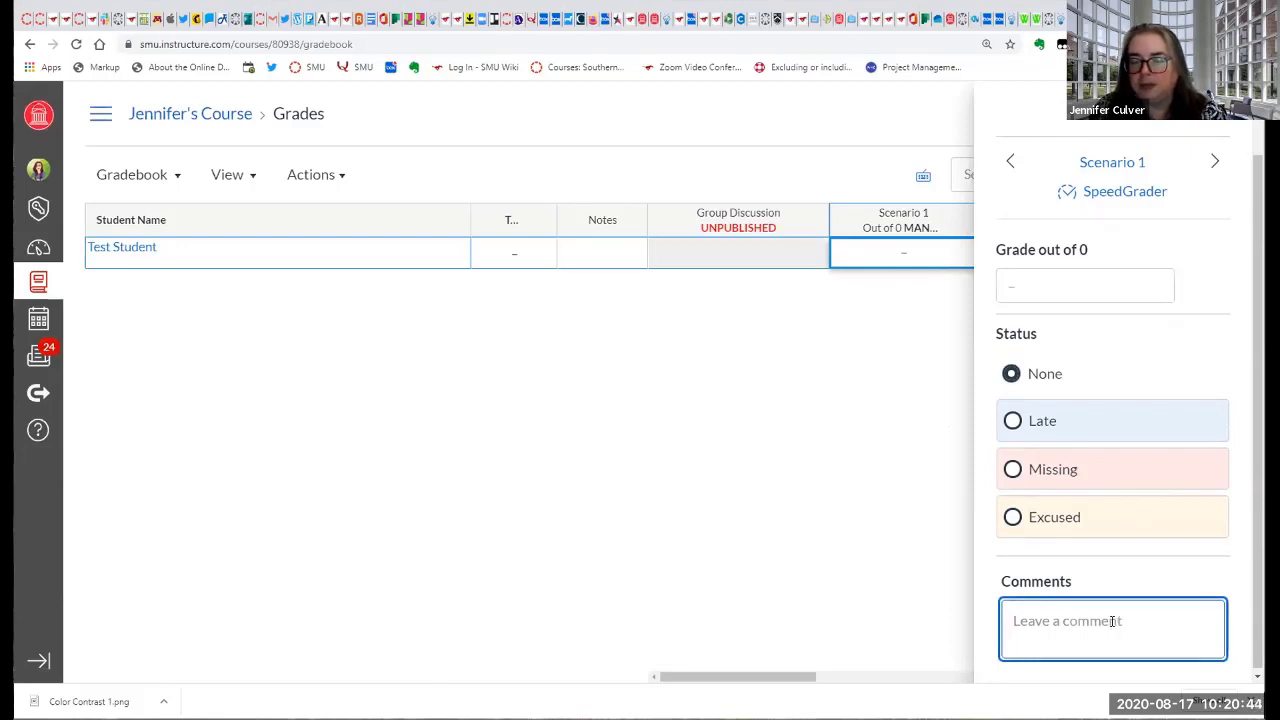
click(1100, 193)
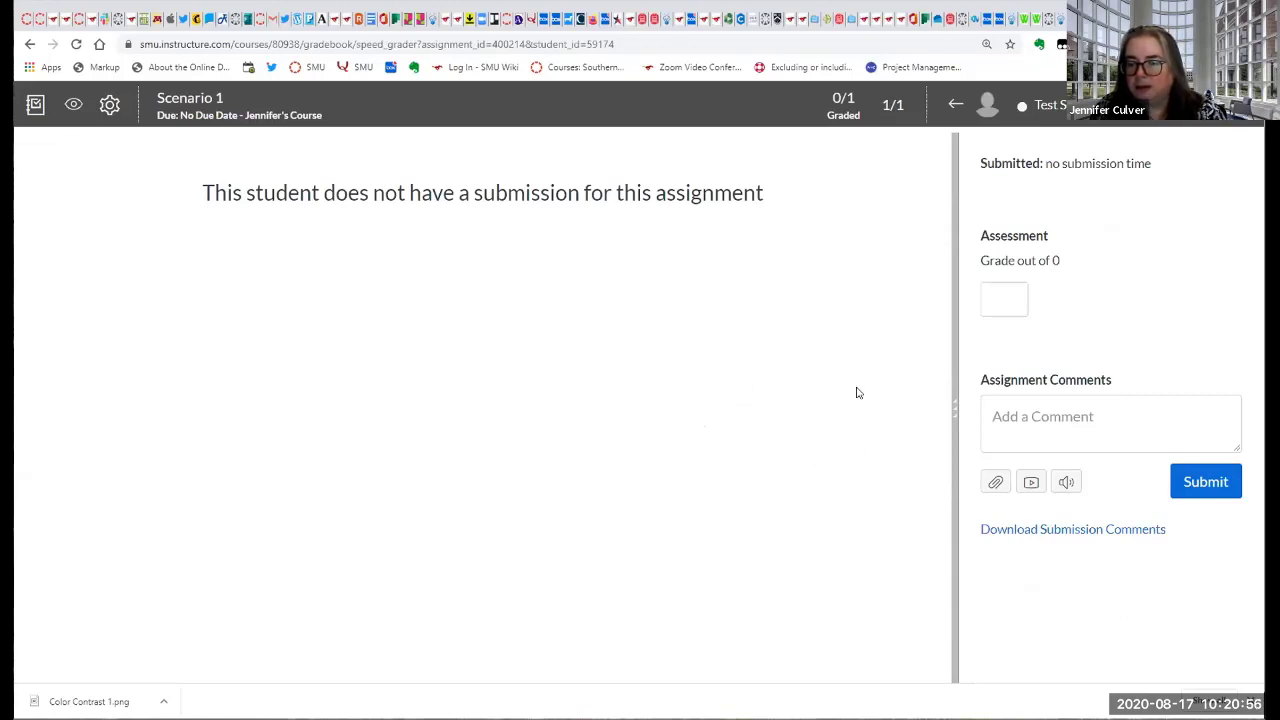
click(28, 46)
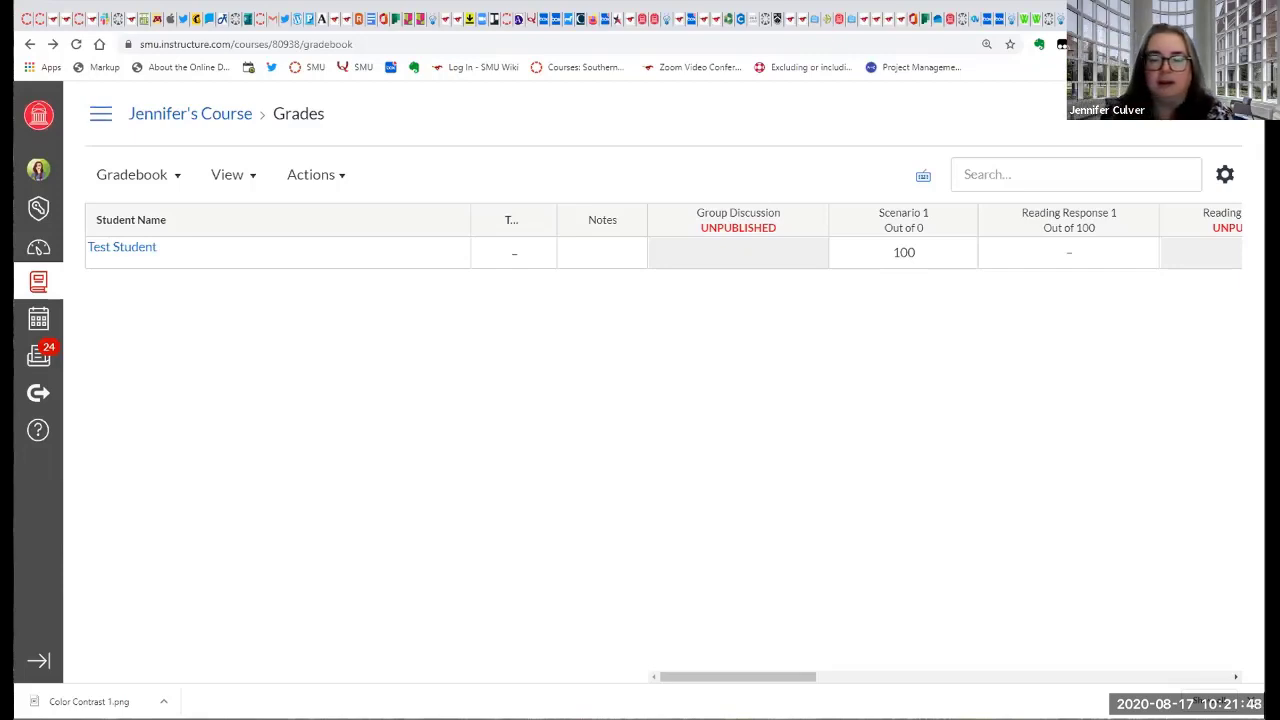
Open Test Student's Notes entry and close it without saving a note.
click(603, 257)
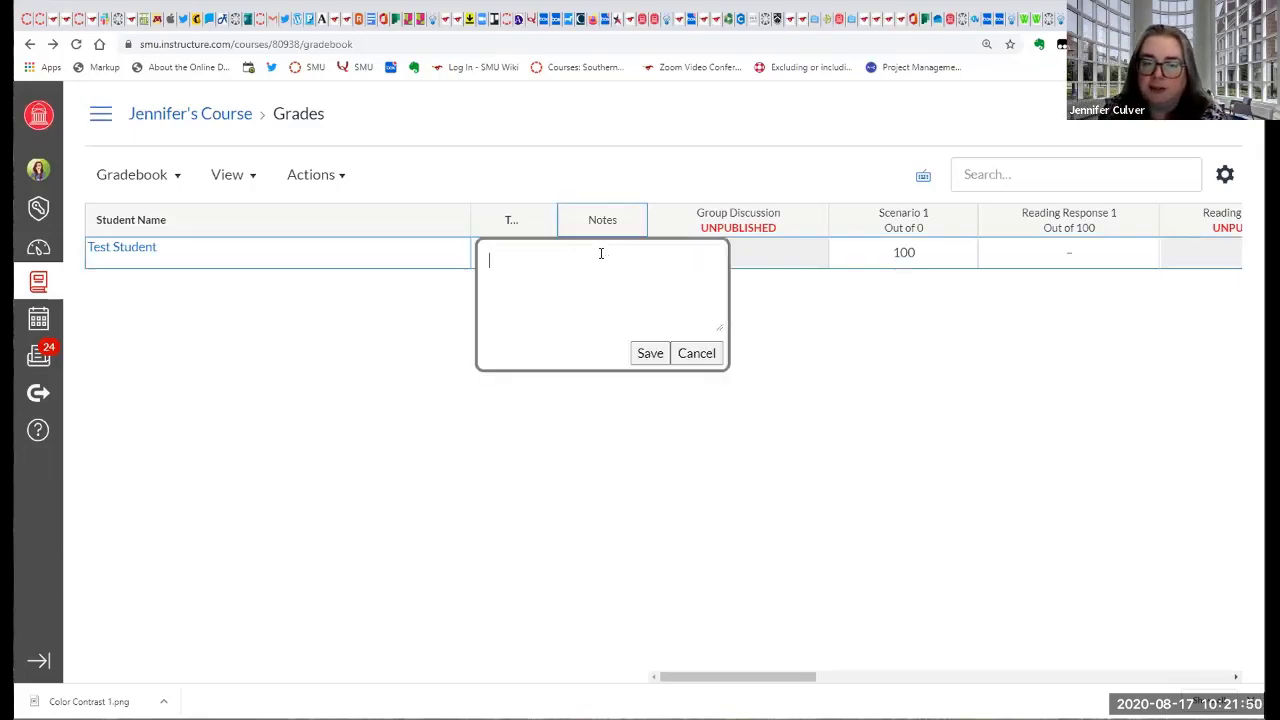
click(688, 357)
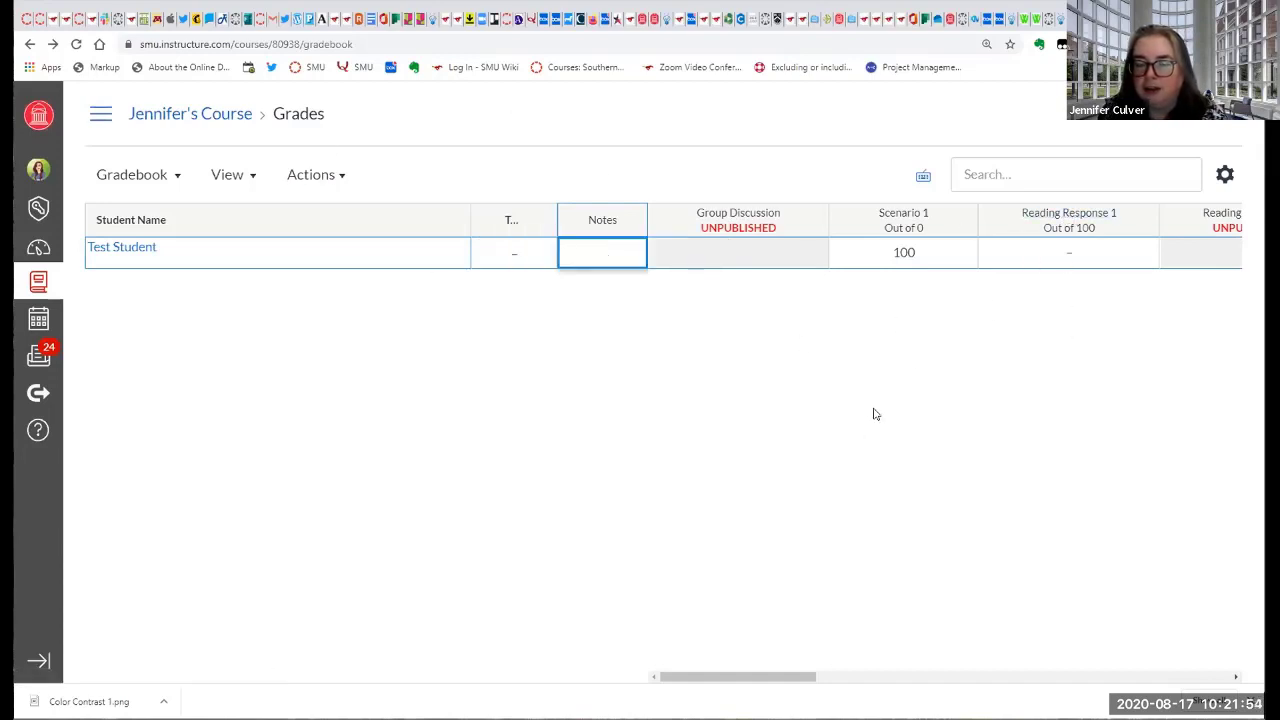
Open SpeedGrader from the Scenario 1 column options and activate the assignment comment field.
click(959, 223)
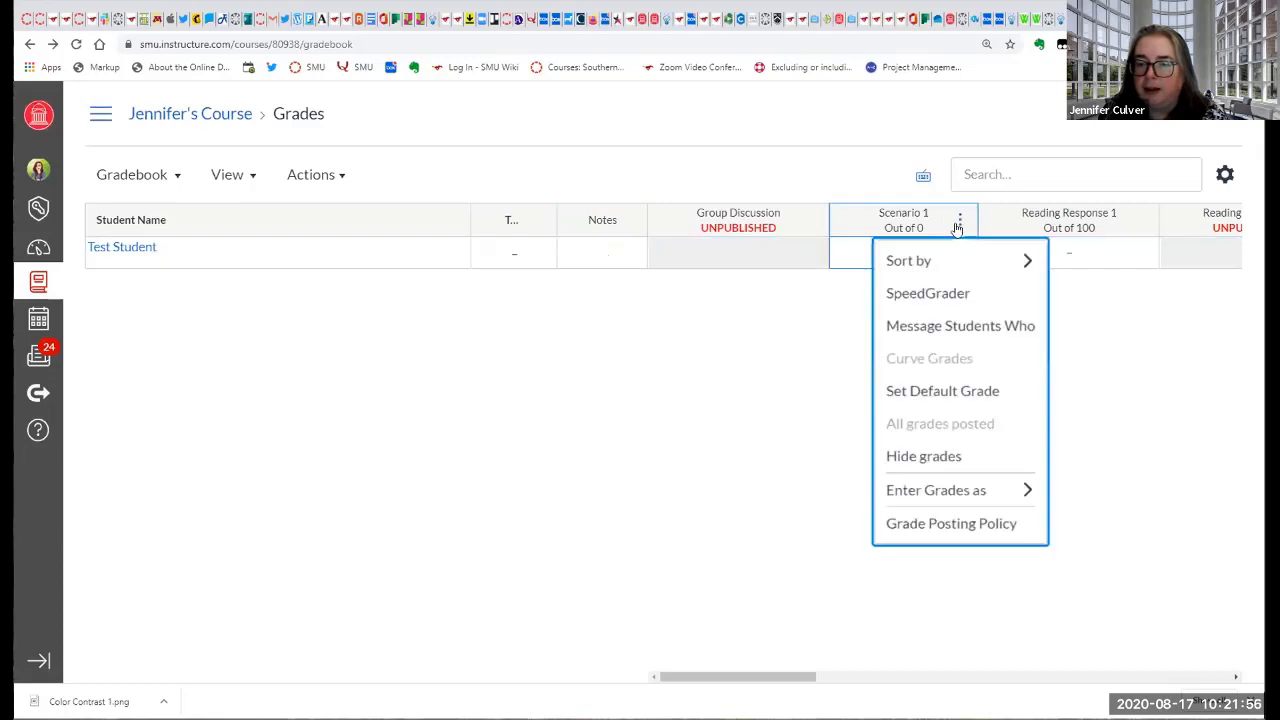
click(940, 291)
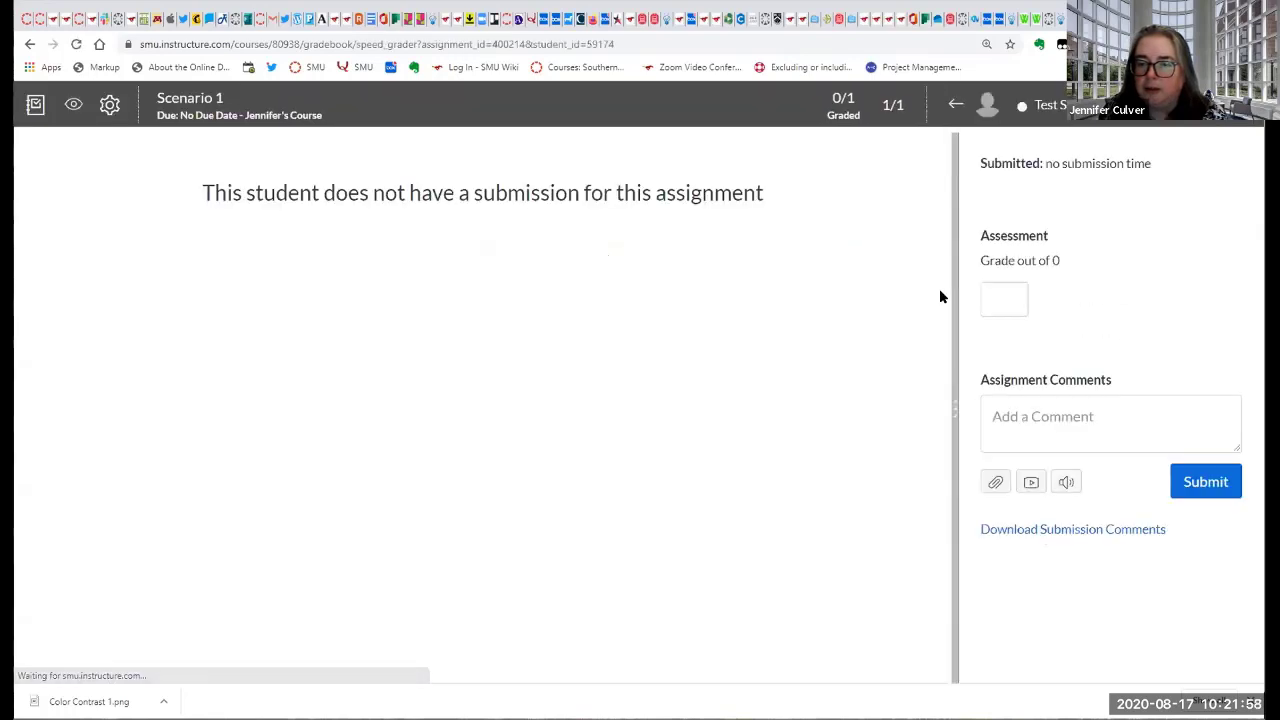
click(1036, 416)
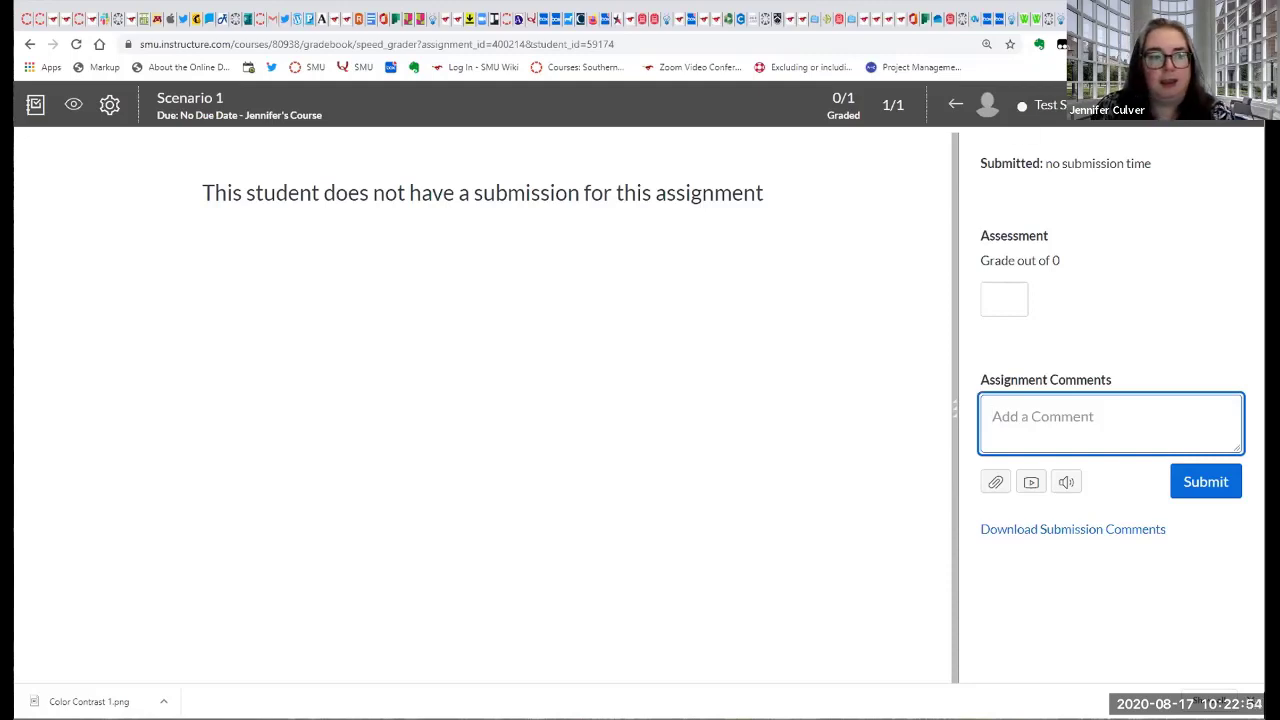
Return to the gradebook, open the Reading Response 1 assignment, and start adding a rubric to it.
click(30, 45)
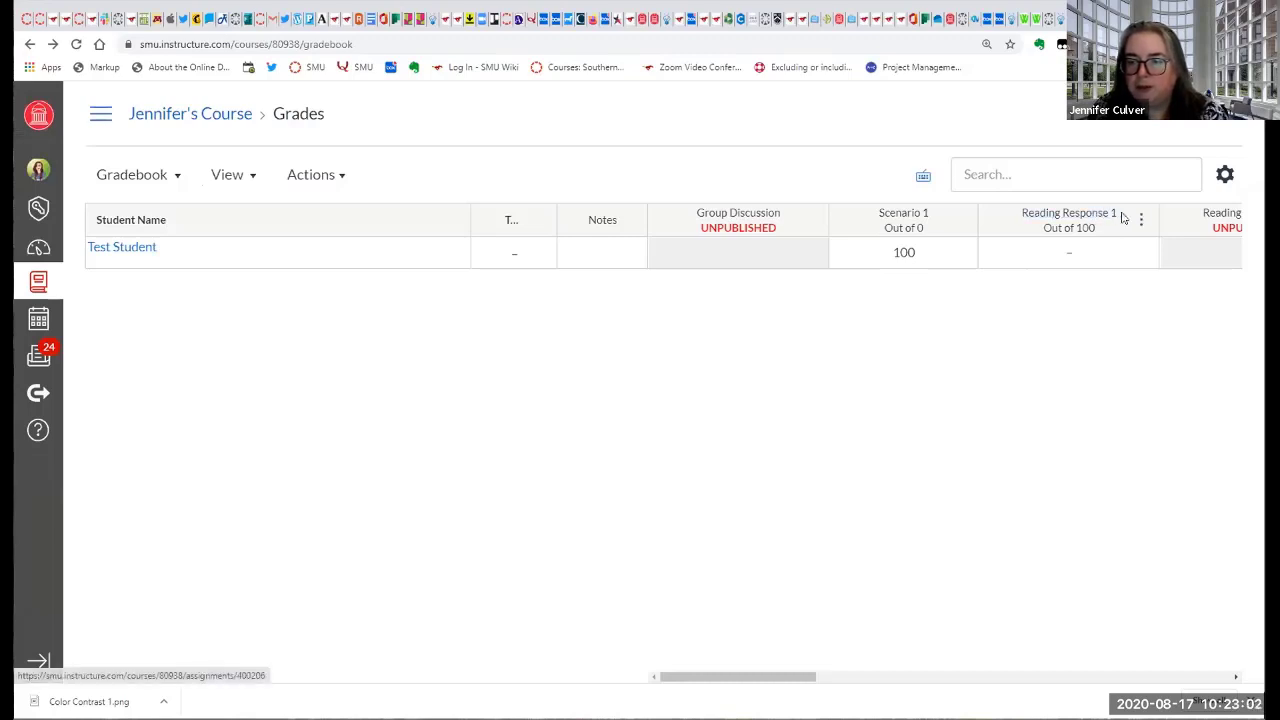
click(1025, 213)
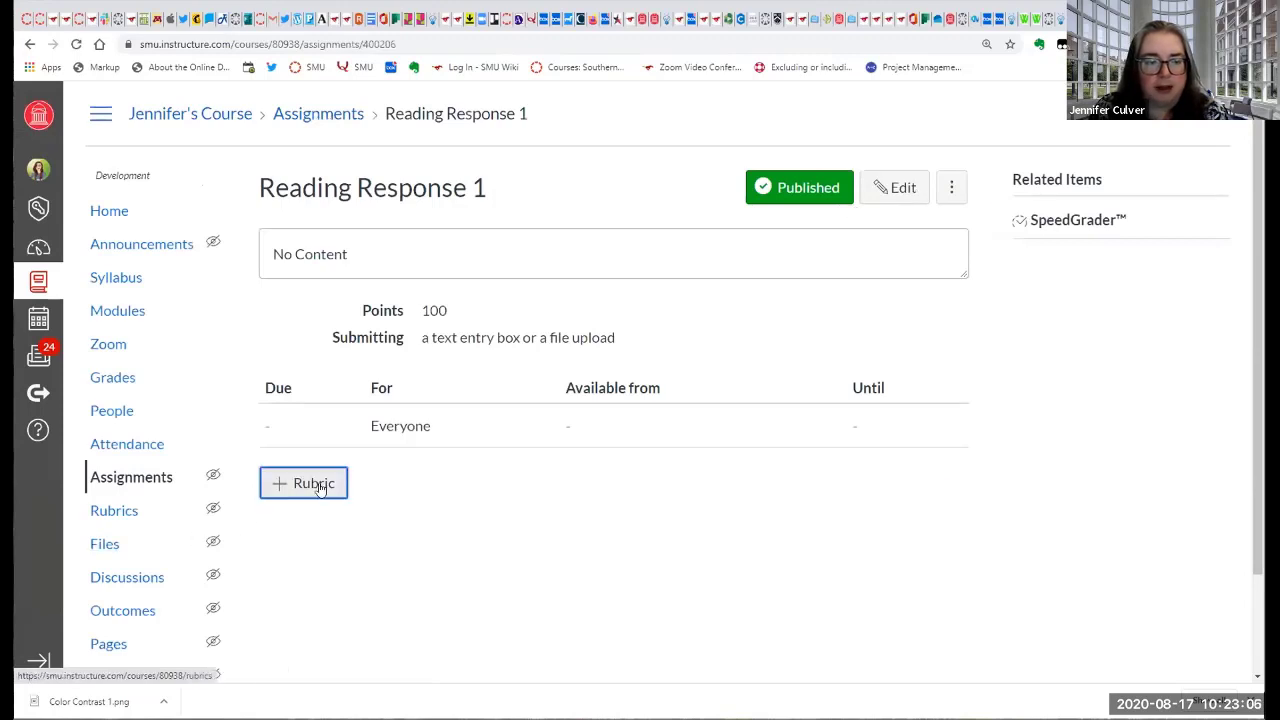
click(322, 482)
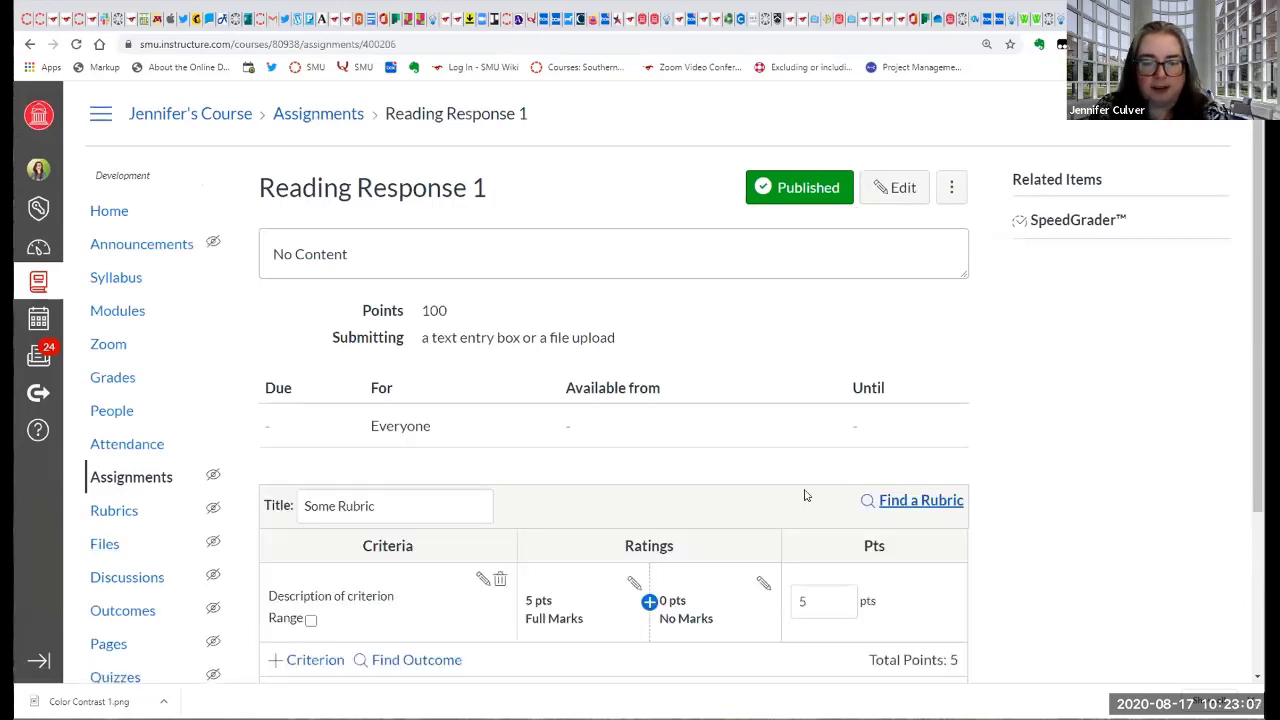
Find the existing Settings Sage rubric from Canvas Training Essentials and attach it to Reading Response 1.
click(914, 501)
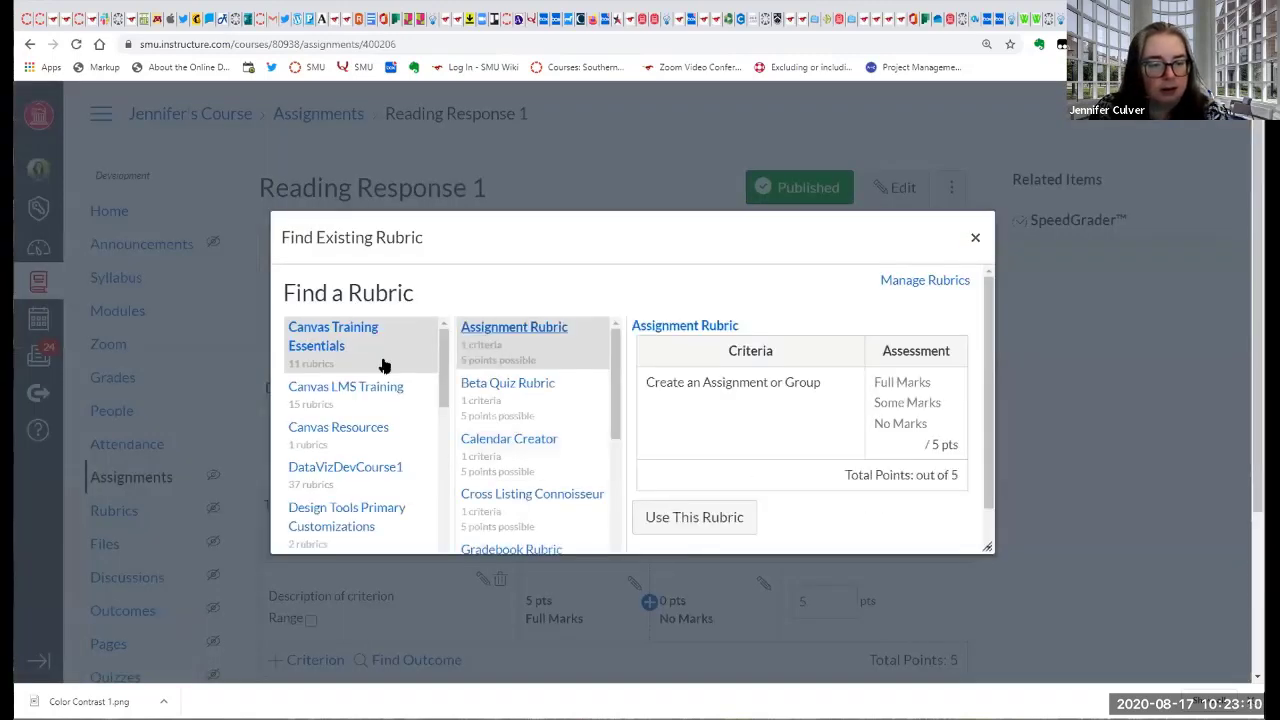
scroll(510, 428, down, 1)
scroll(510, 428, down, 3)
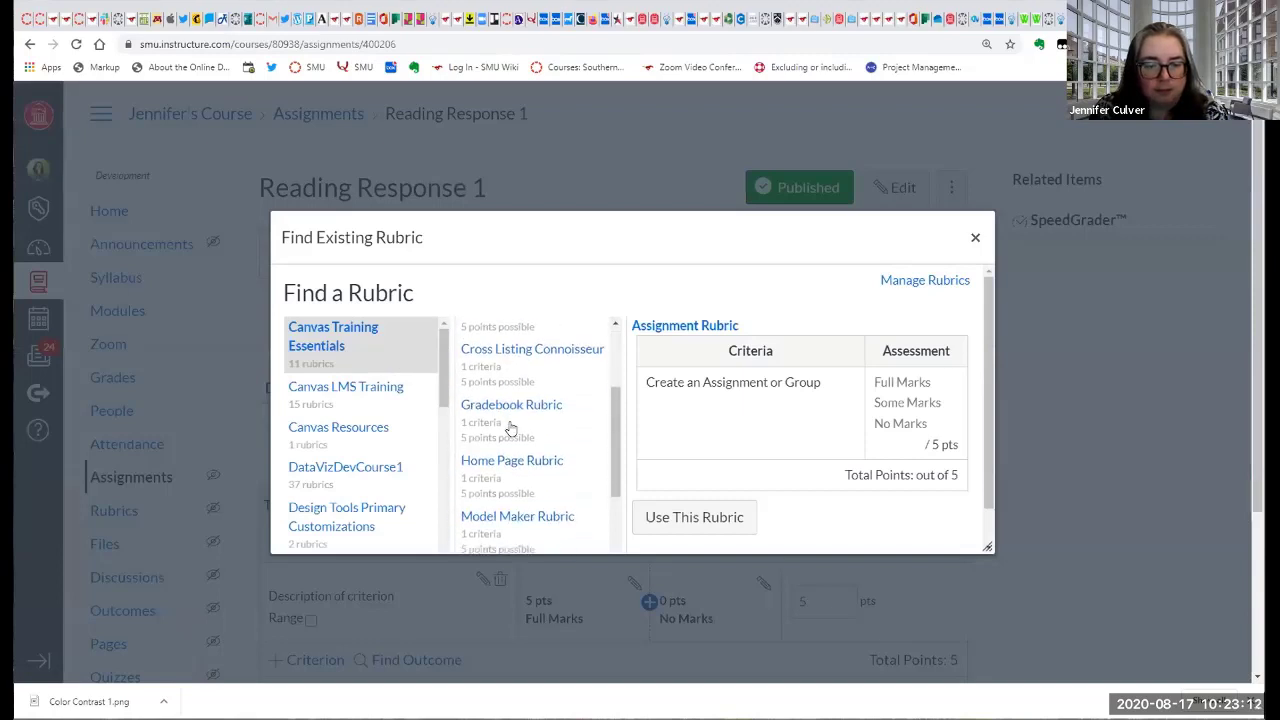
scroll(507, 427, down, 4)
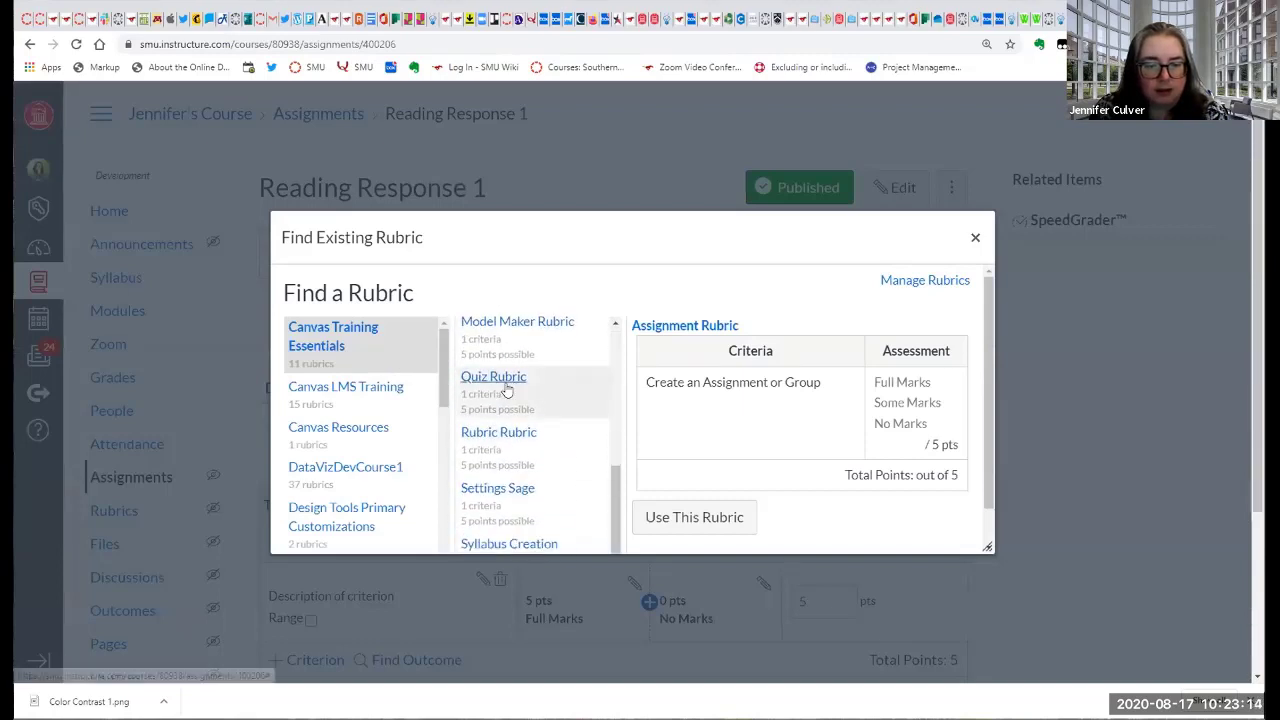
click(505, 498)
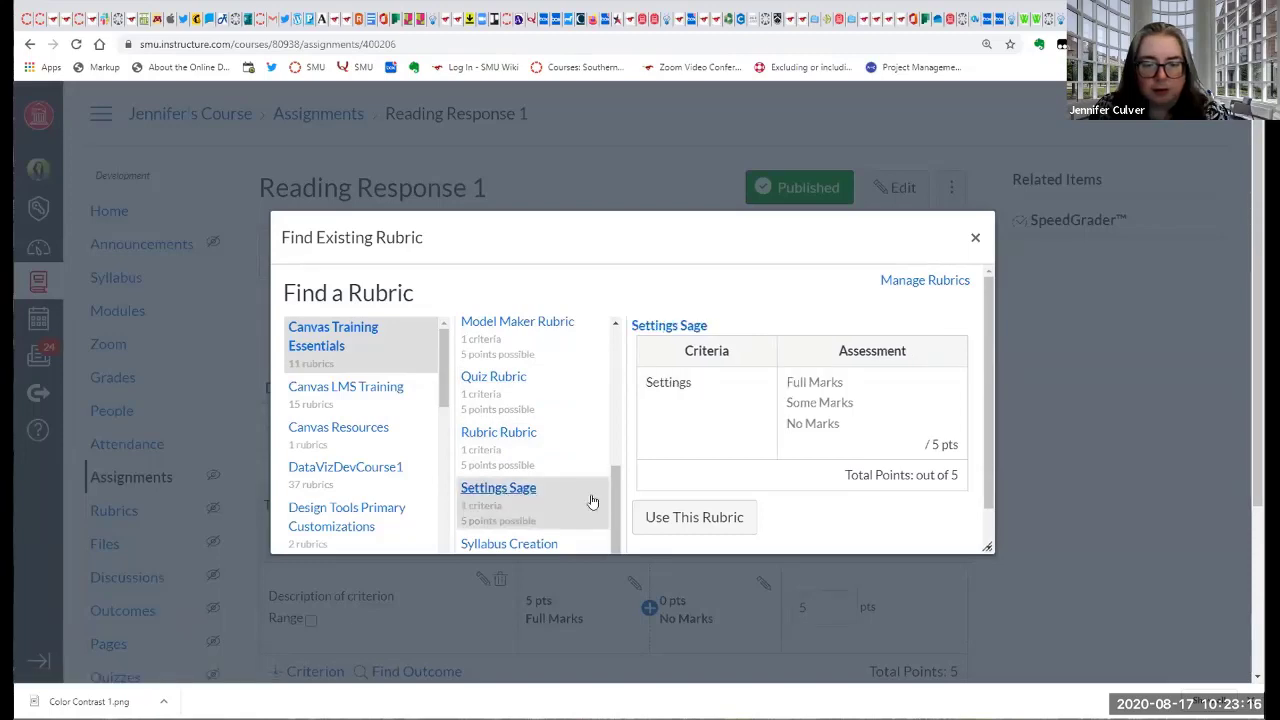
click(693, 518)
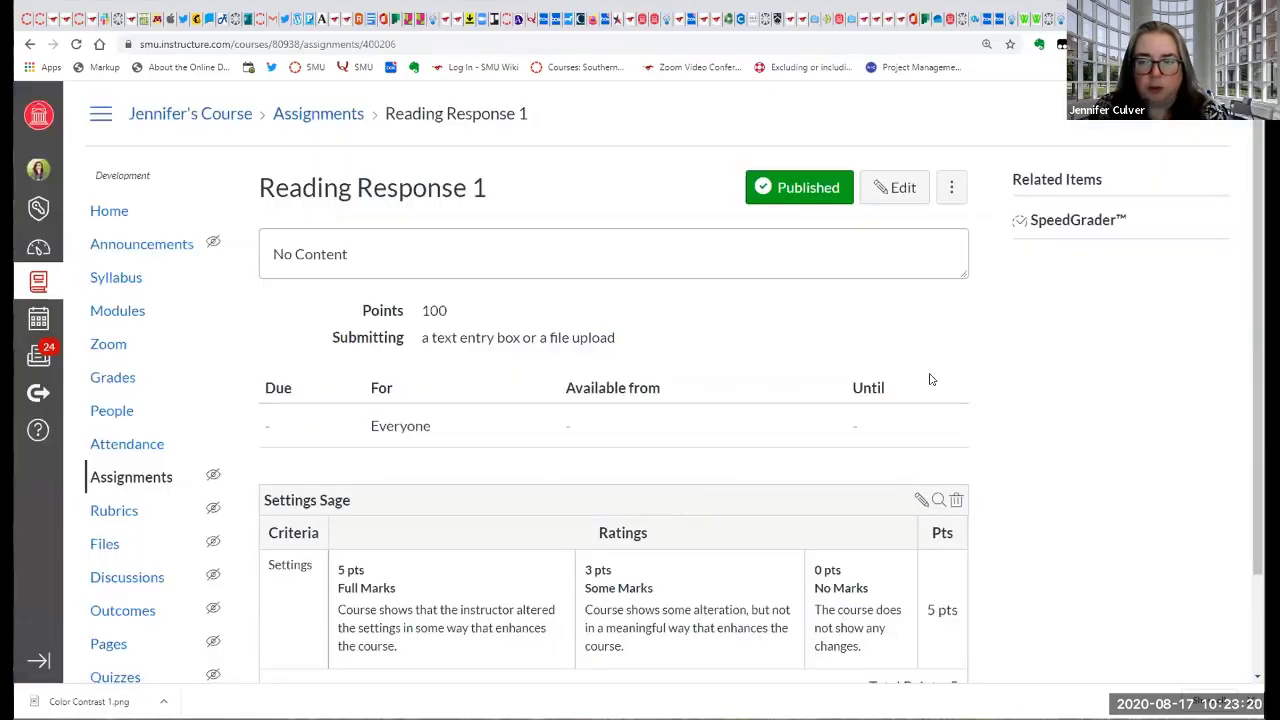
scroll(994, 443, down, 3)
scroll(990, 472, up, 3)
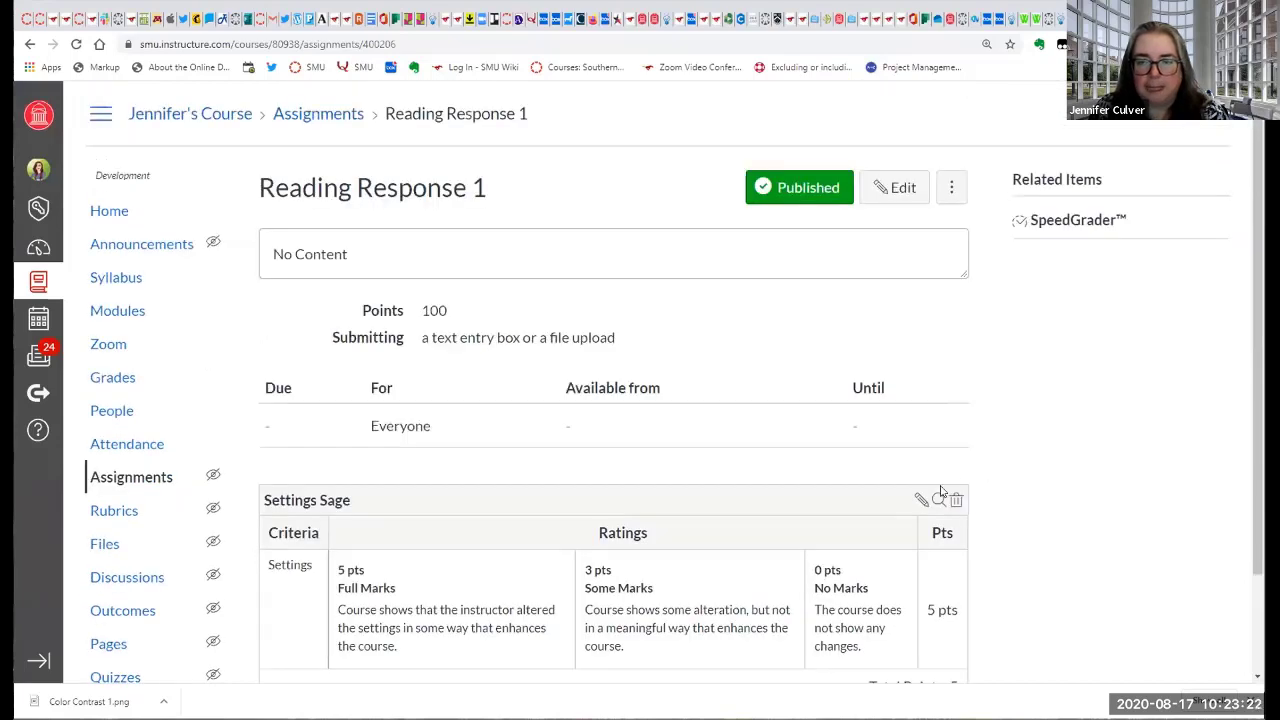
Open Reading Response 1 in SpeedGrader, display its rubric, and widen the grading area until the points column fits.
click(1073, 222)
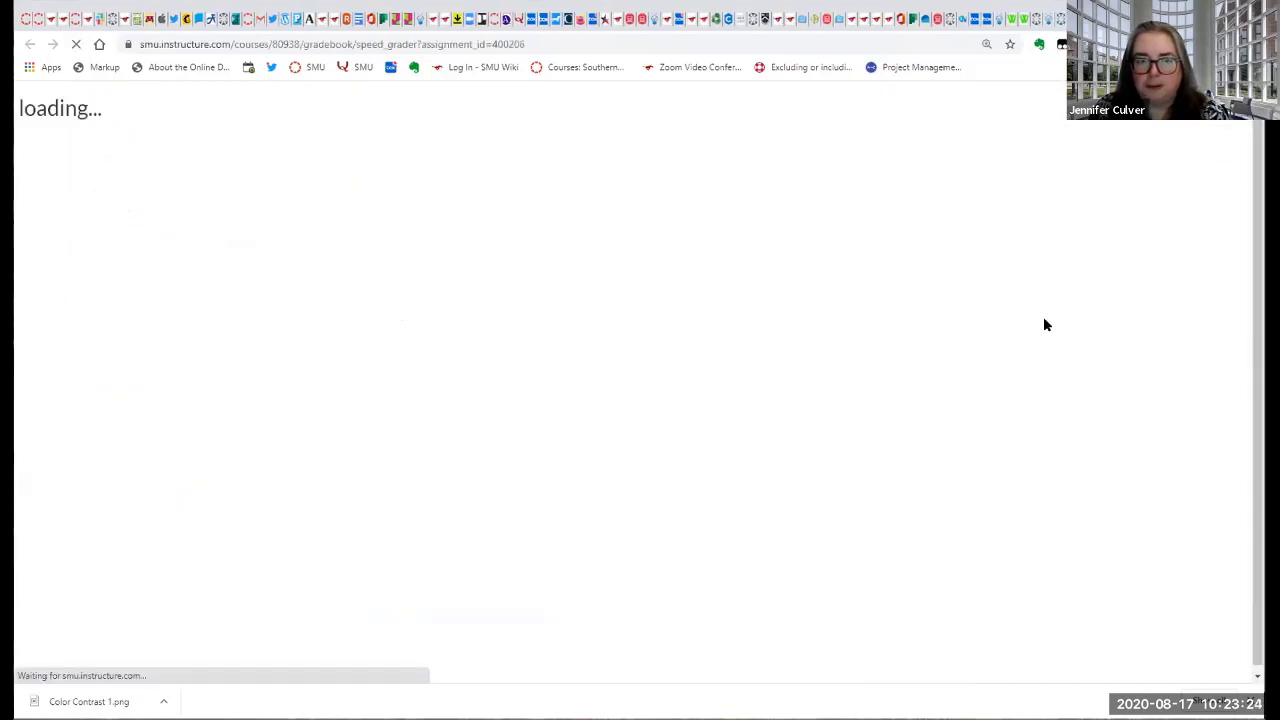
click(1035, 280)
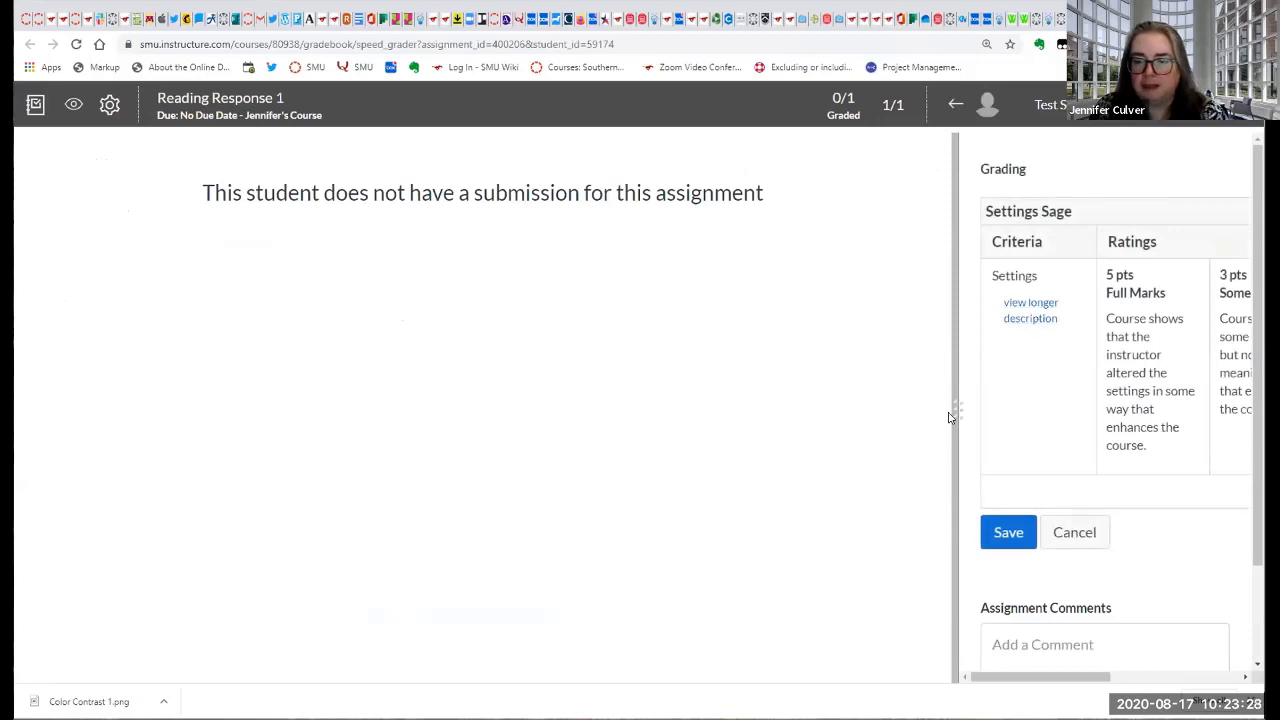
drag(956, 418, 810, 400)
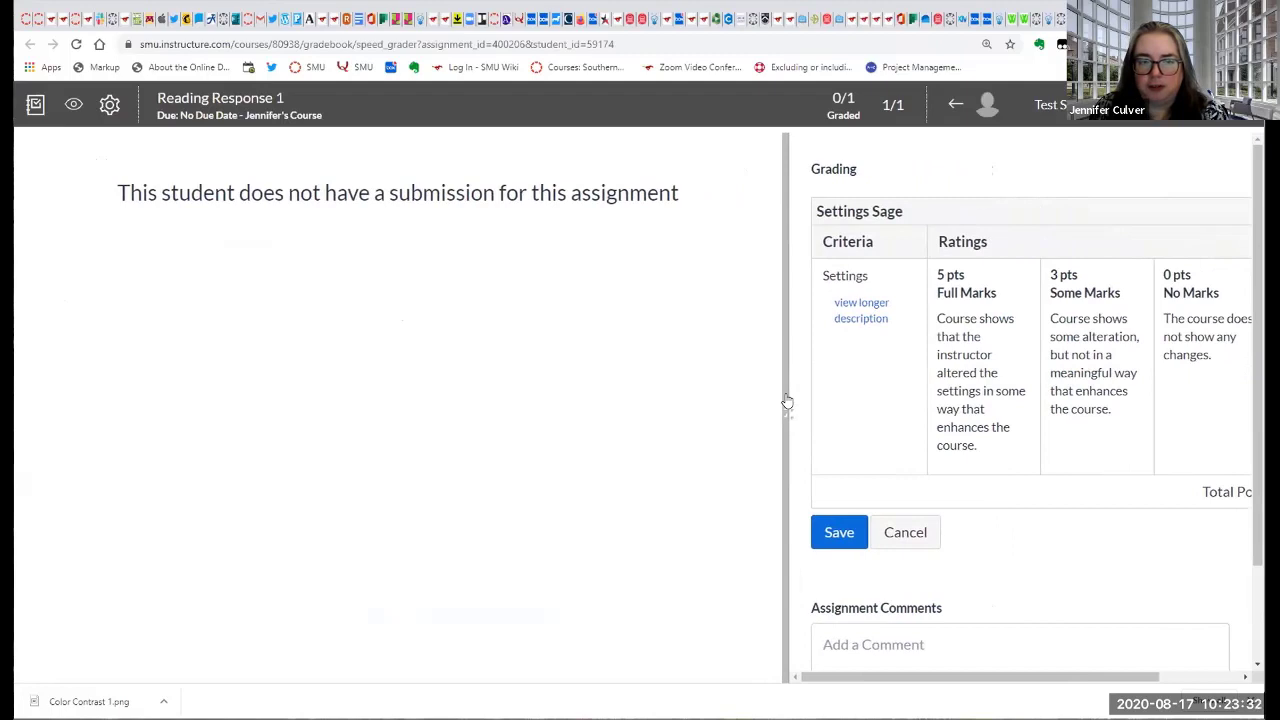
drag(787, 401, 692, 412)
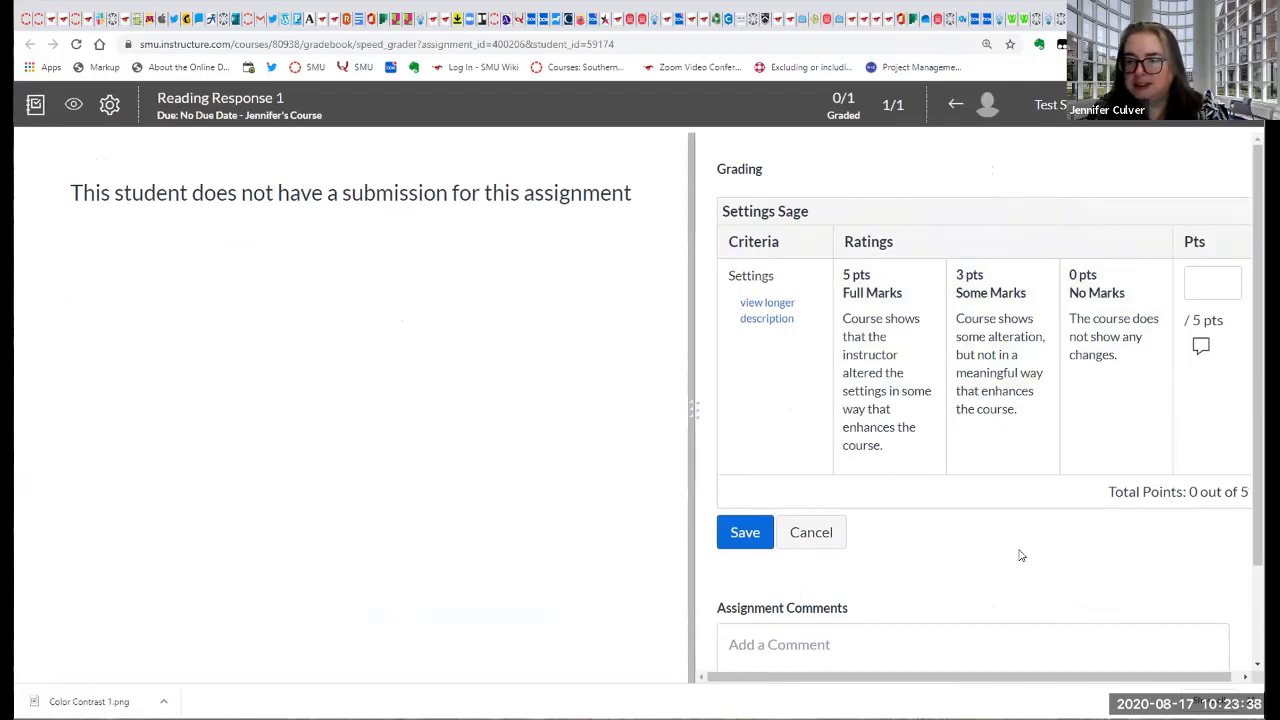
Rate the Settings criterion as Some Marks (3 pts) and activate the assignment comment field.
click(973, 360)
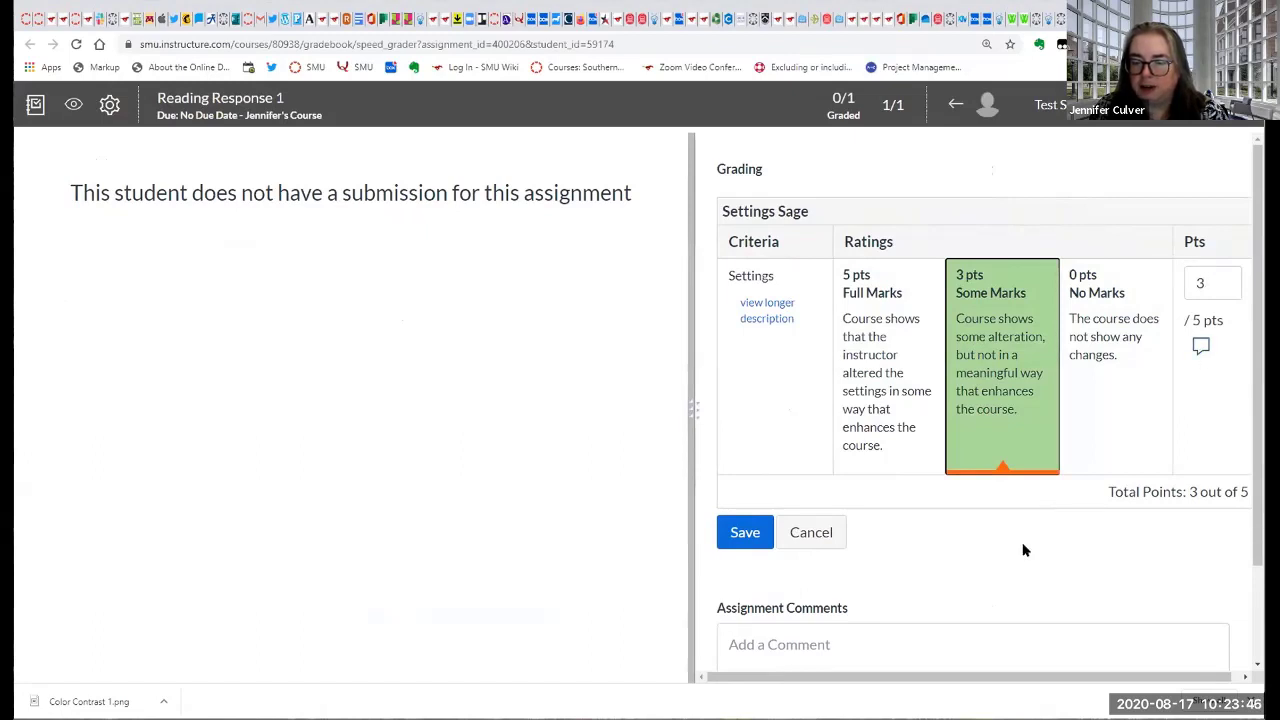
scroll(1071, 529, down, 1)
click(928, 544)
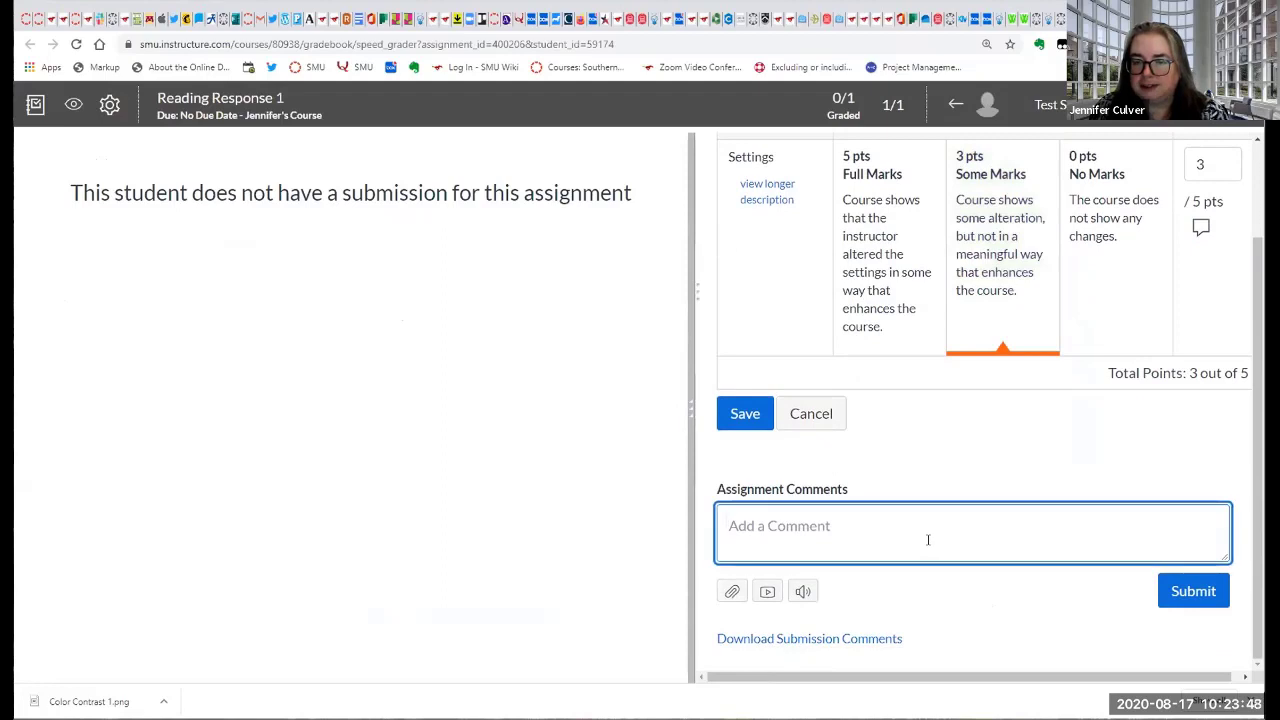
scroll(927, 540, up, 1)
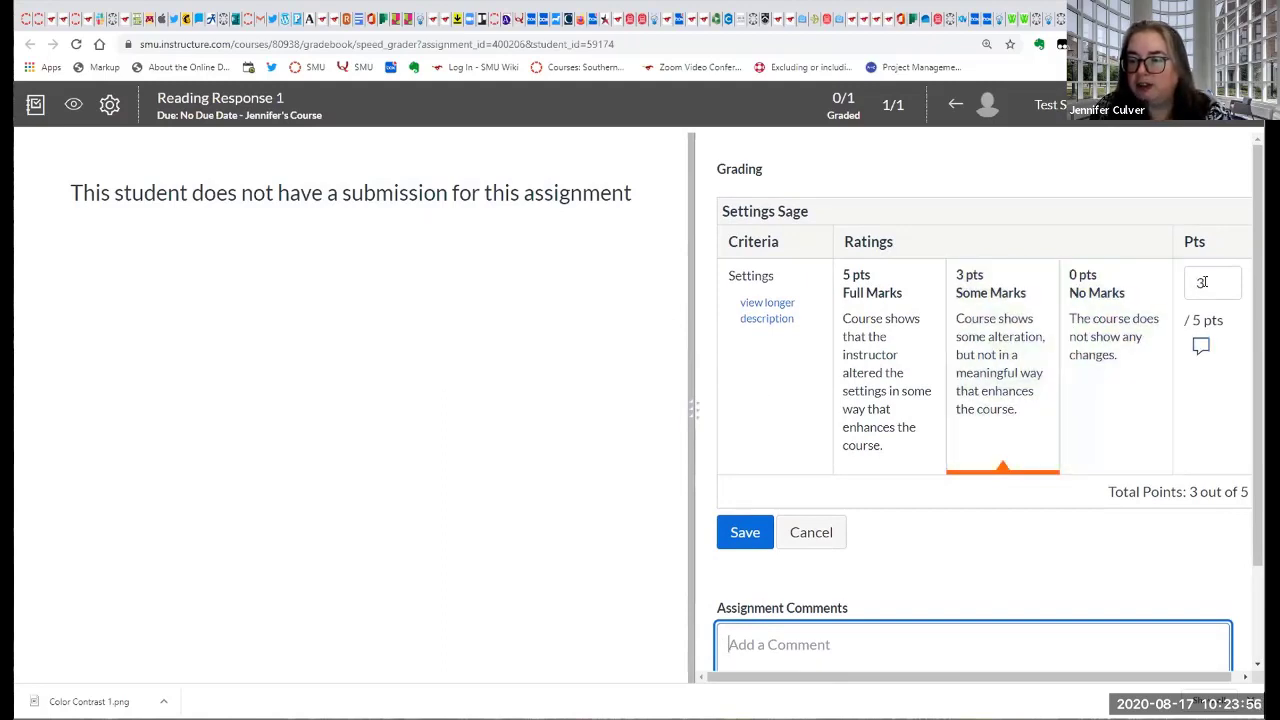
Set the Settings criterion's points to 2 and save the rubric assessment.
drag(1203, 283, 1192, 285)
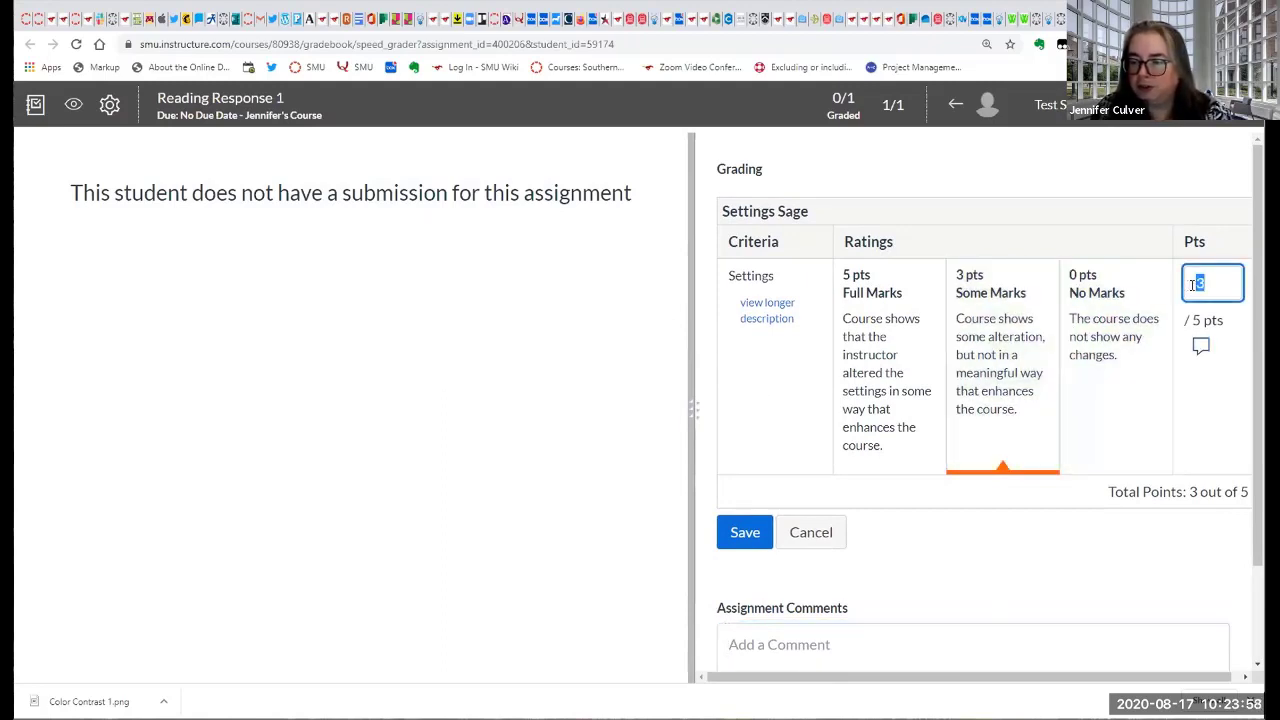
text(2)
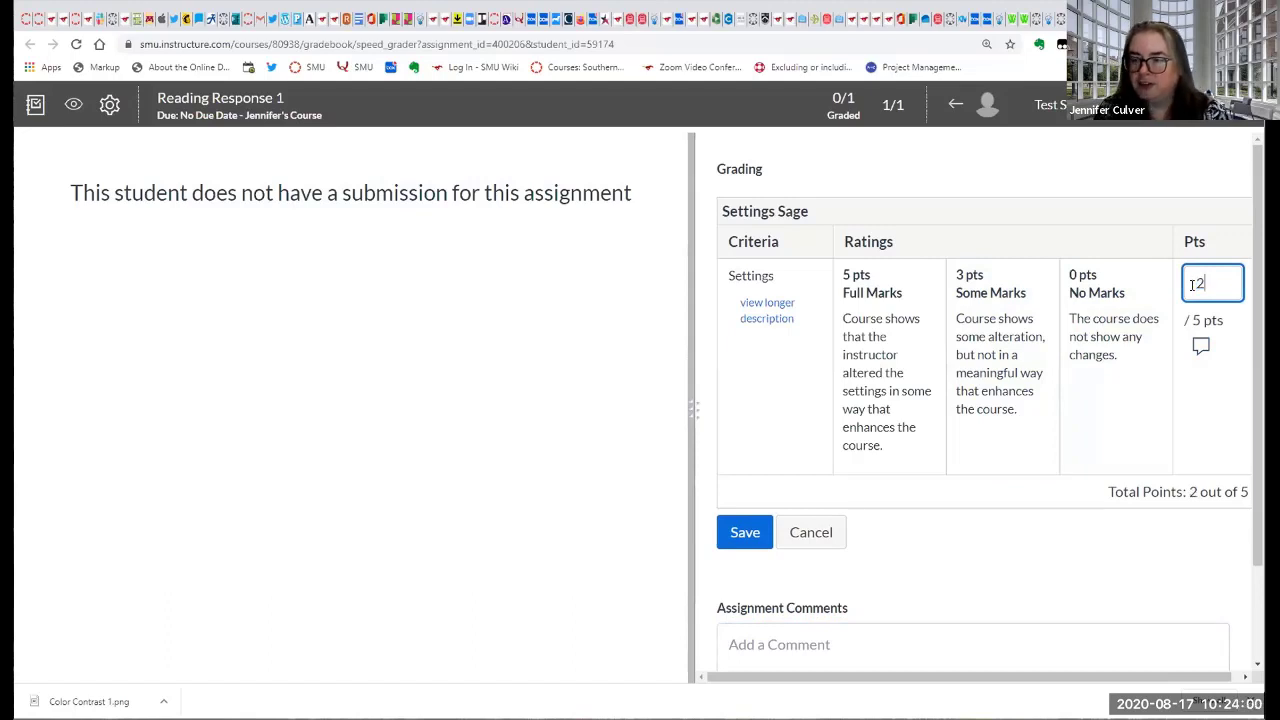
scroll(1045, 560, down, 1)
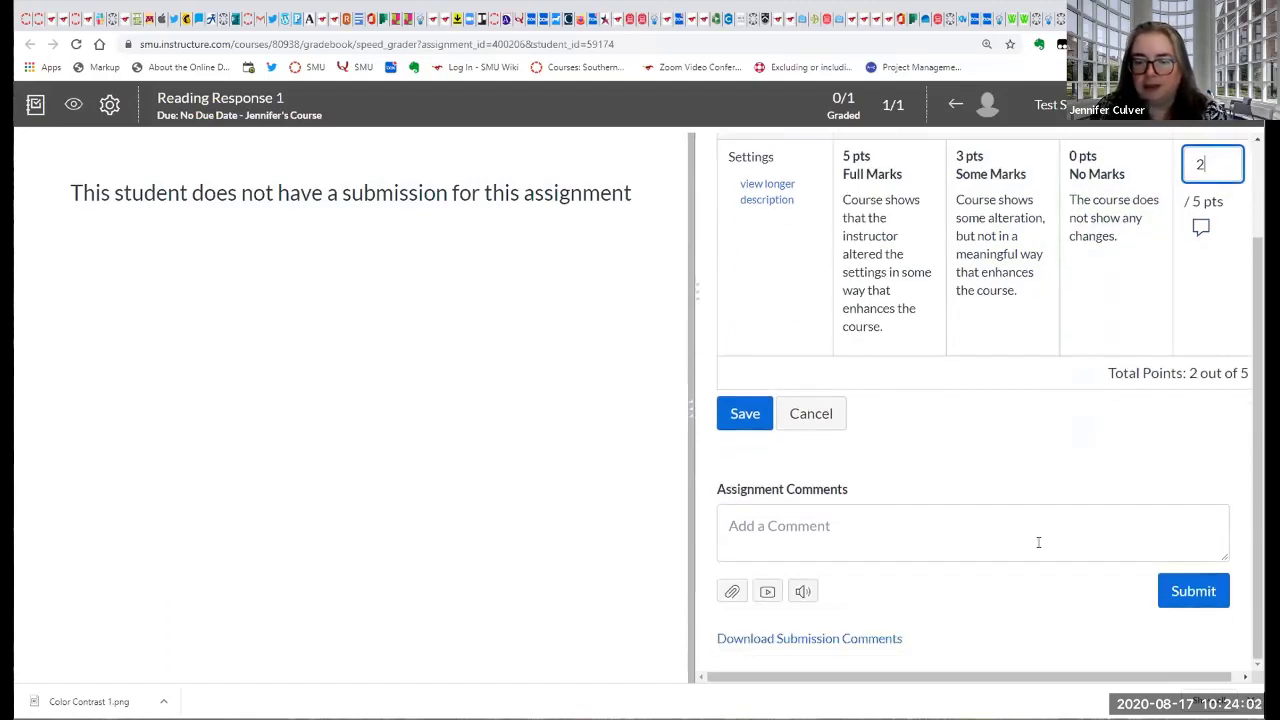
click(737, 415)
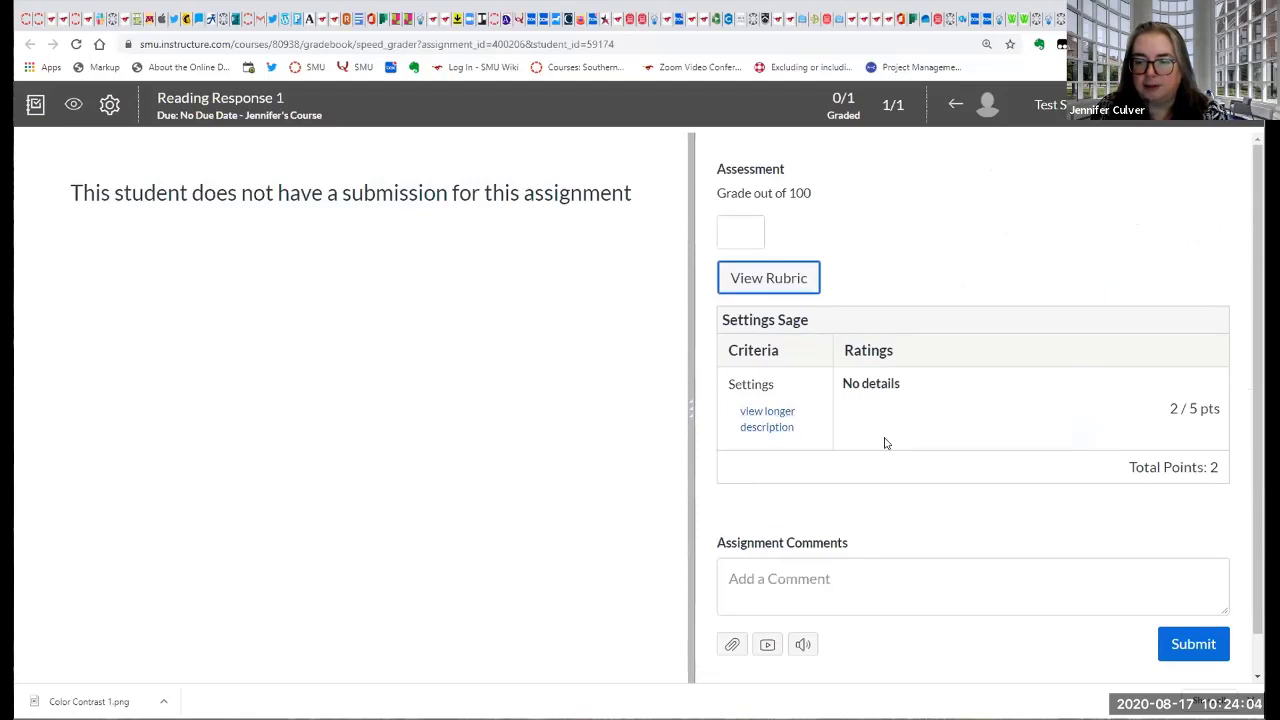
Submit the assignment comment "zdfsdf" for Test Student's Reading Response 1.
scroll(870, 455, down, 1)
click(767, 560)
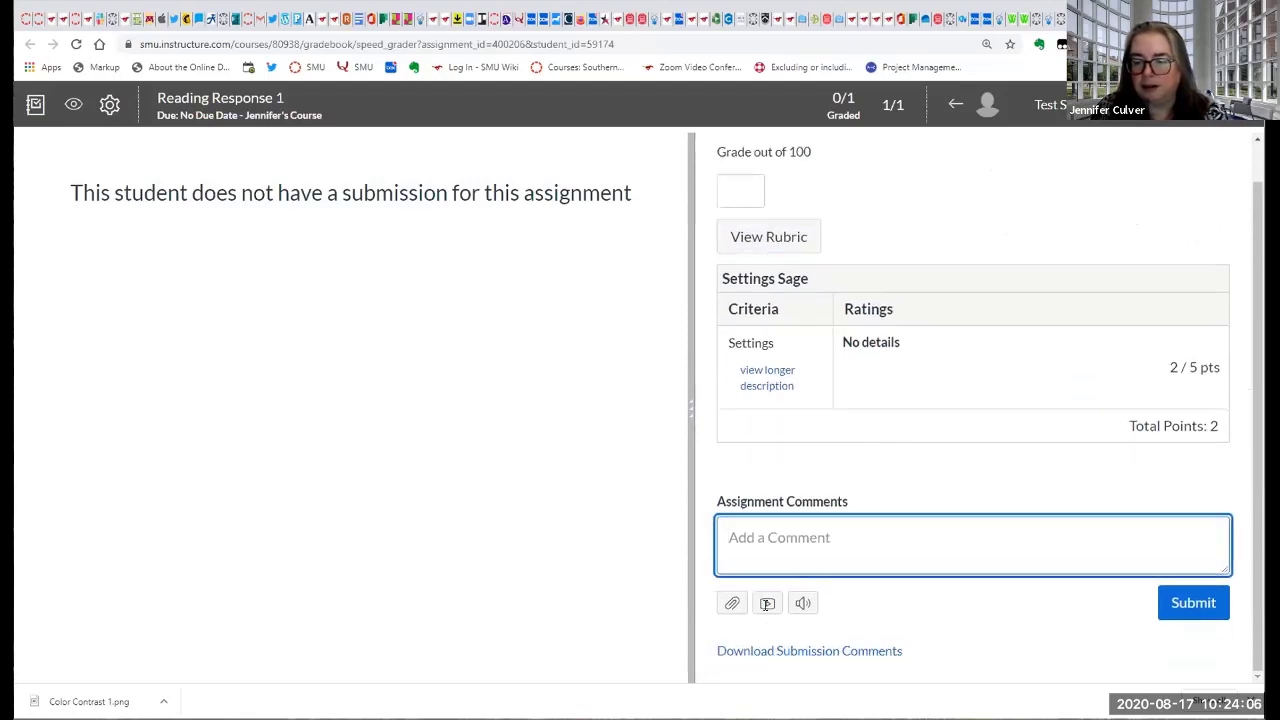
text(zdfsdf)
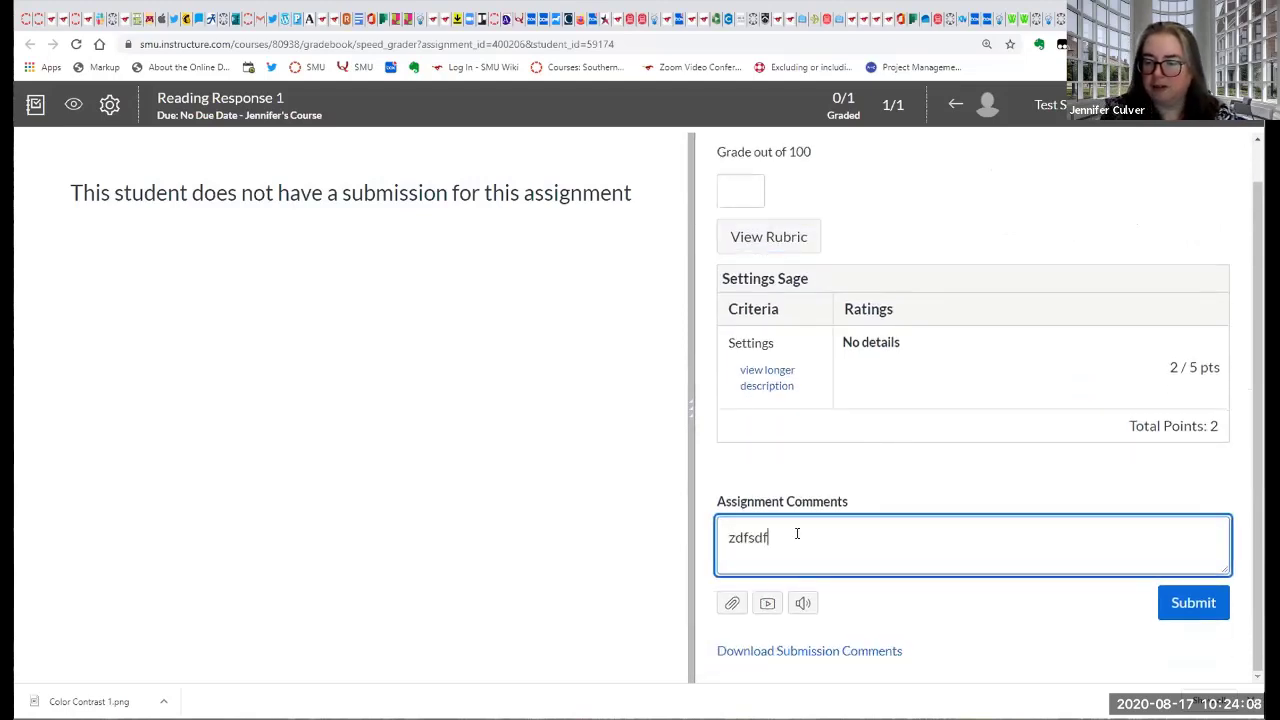
click(945, 606)
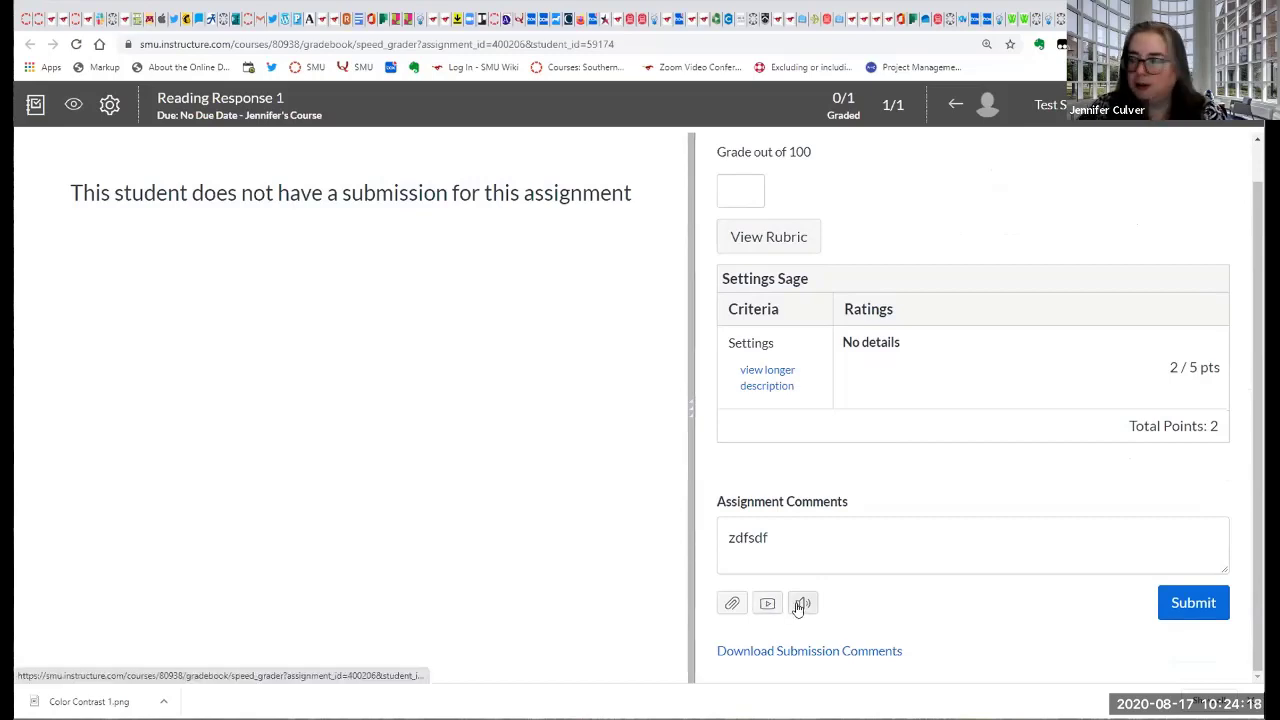
click(1190, 603)
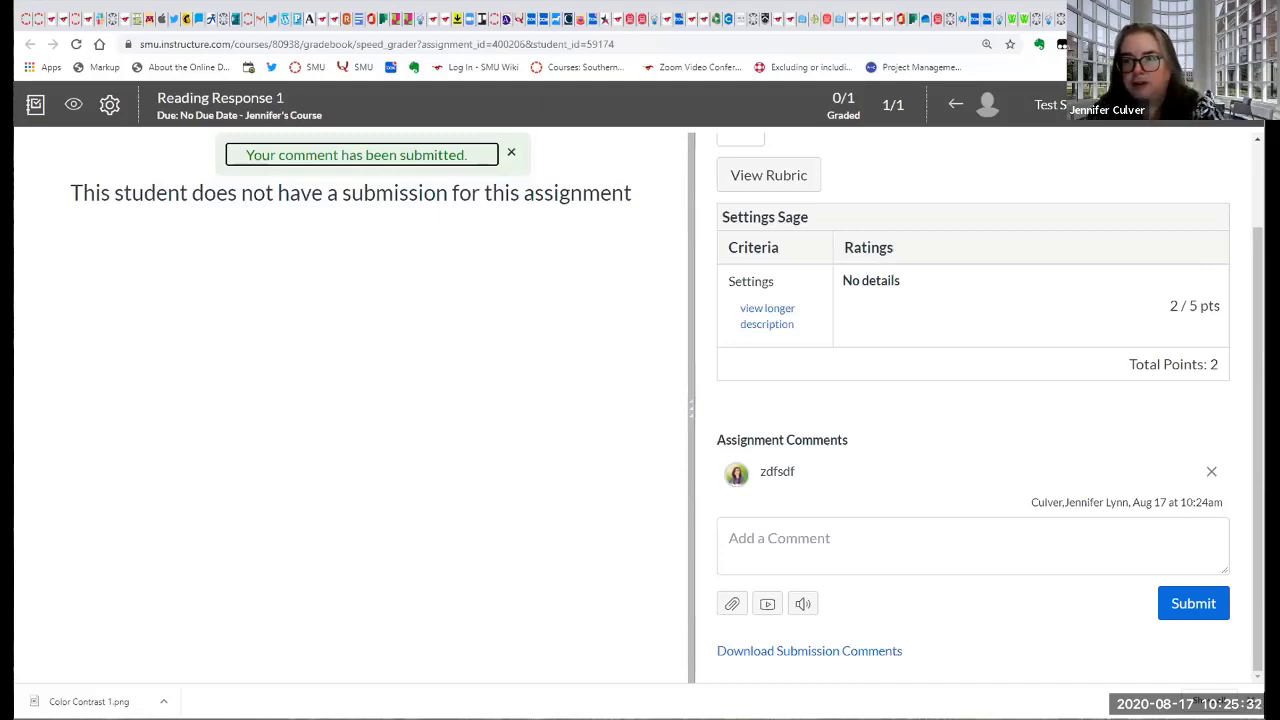
Close SpeedGrader, return to the course gradebook, and post the Reading Response 1 grades to Everyone.
key(ctrl+w)
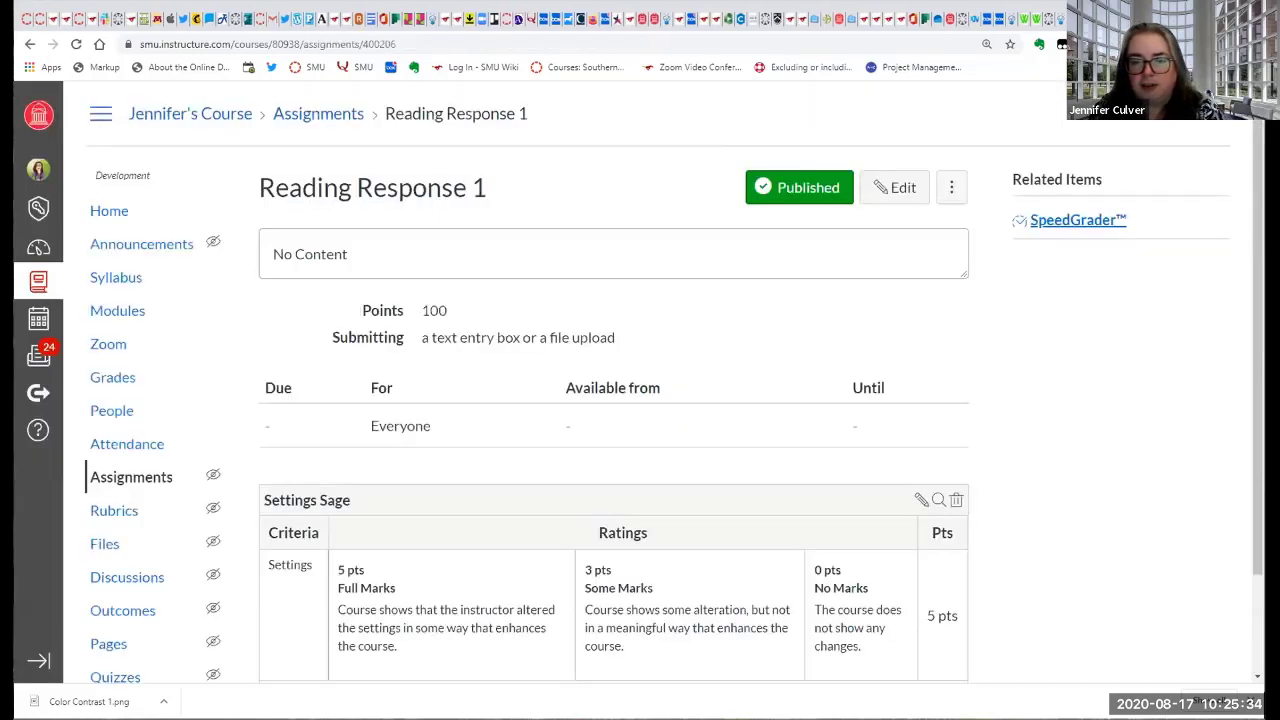
click(108, 380)
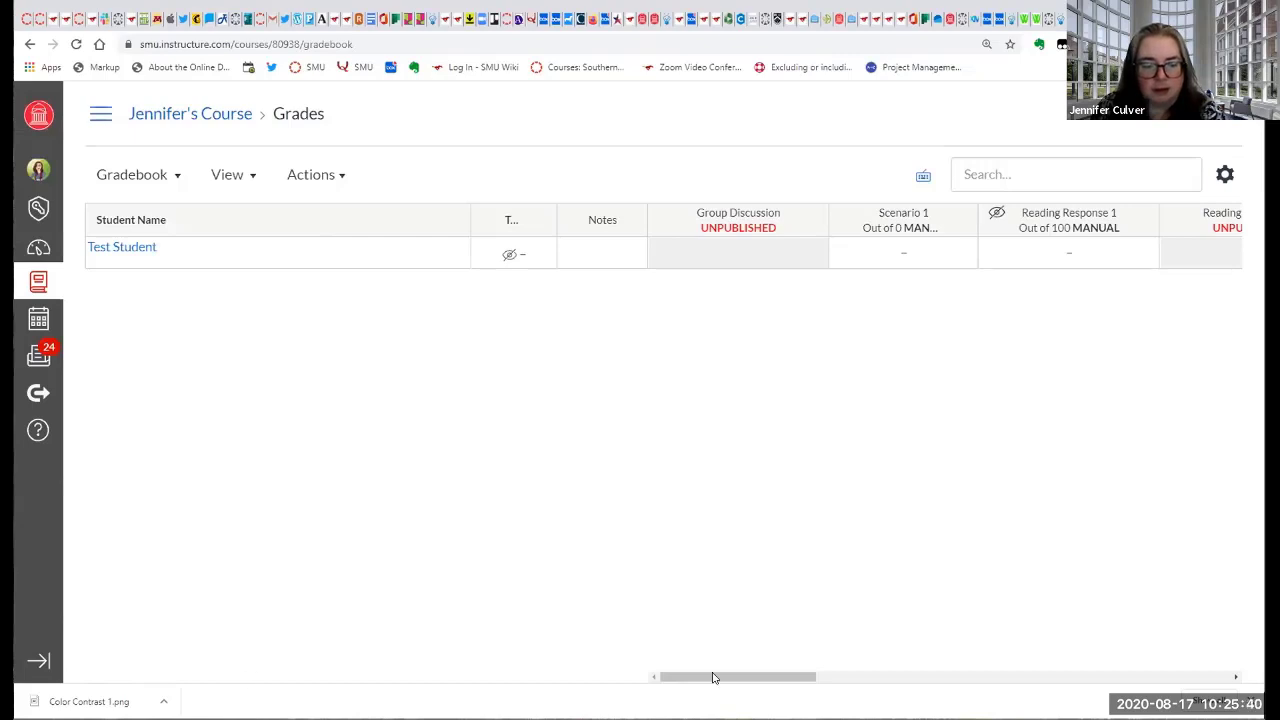
mouse_move(737, 680)
mouse_down()
mouse_move(820, 680)
mouse_move(749, 689)
mouse_up()
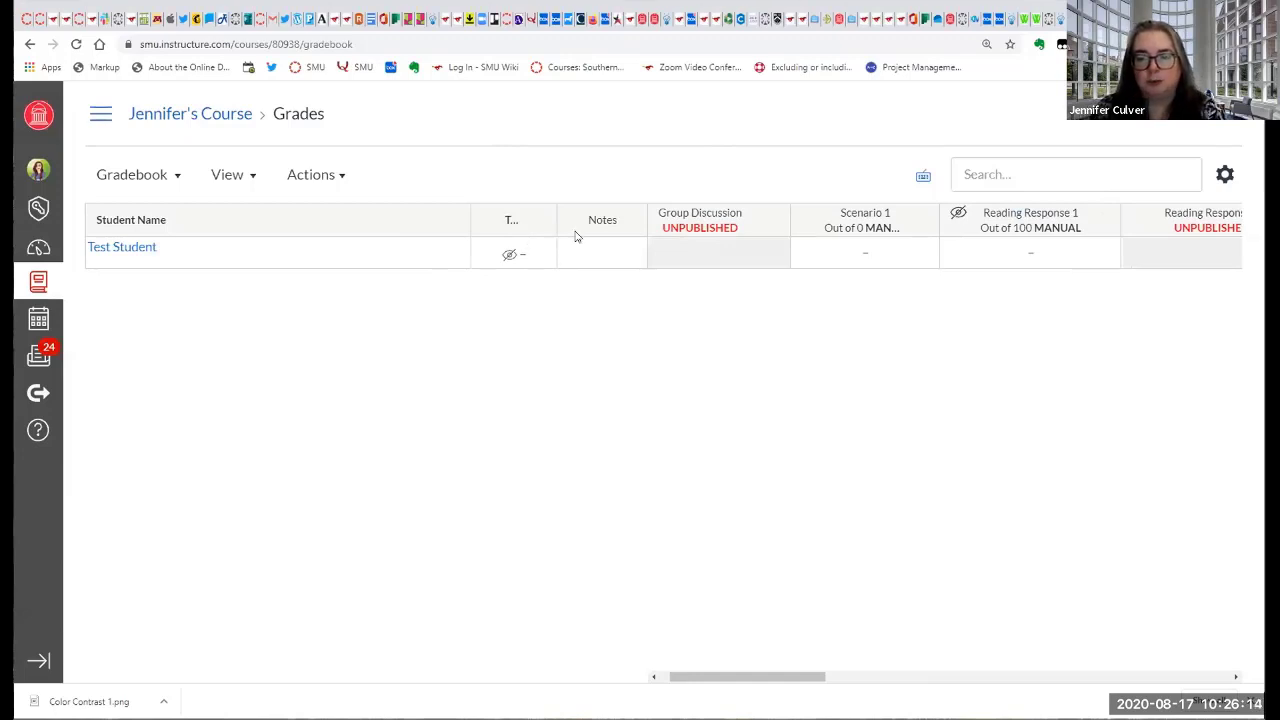
drag(723, 680, 751, 679)
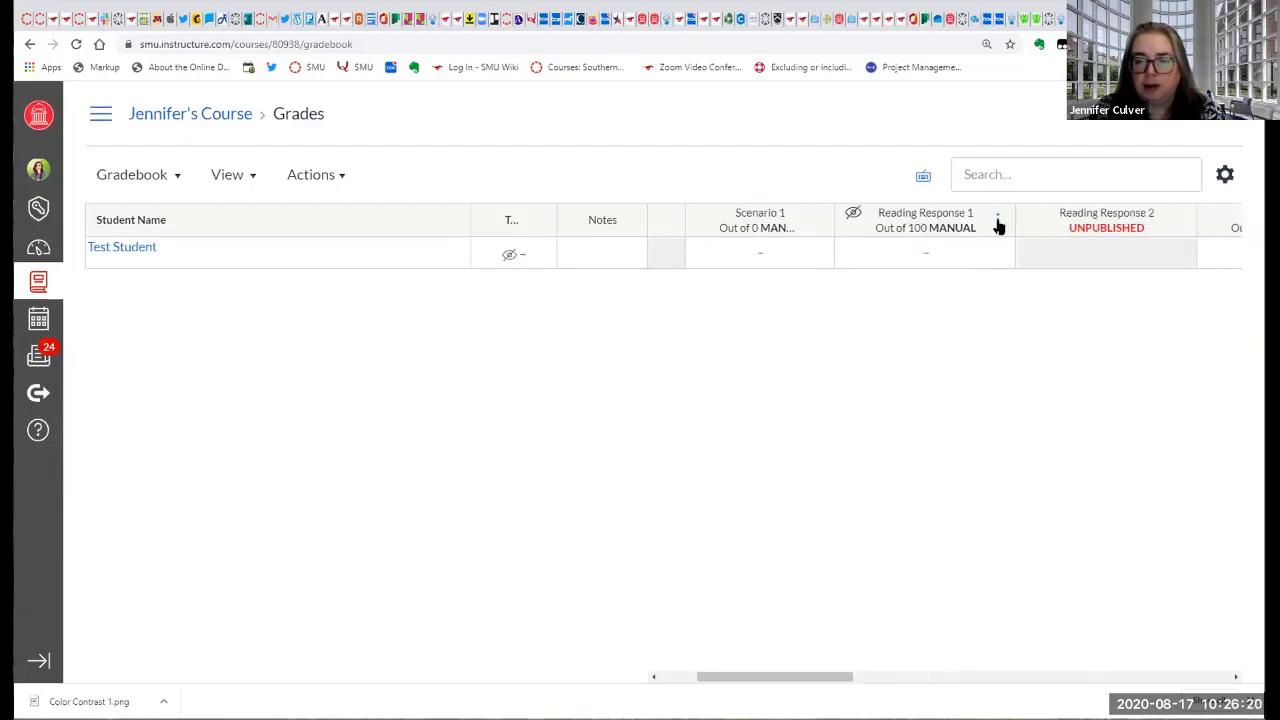
click(997, 222)
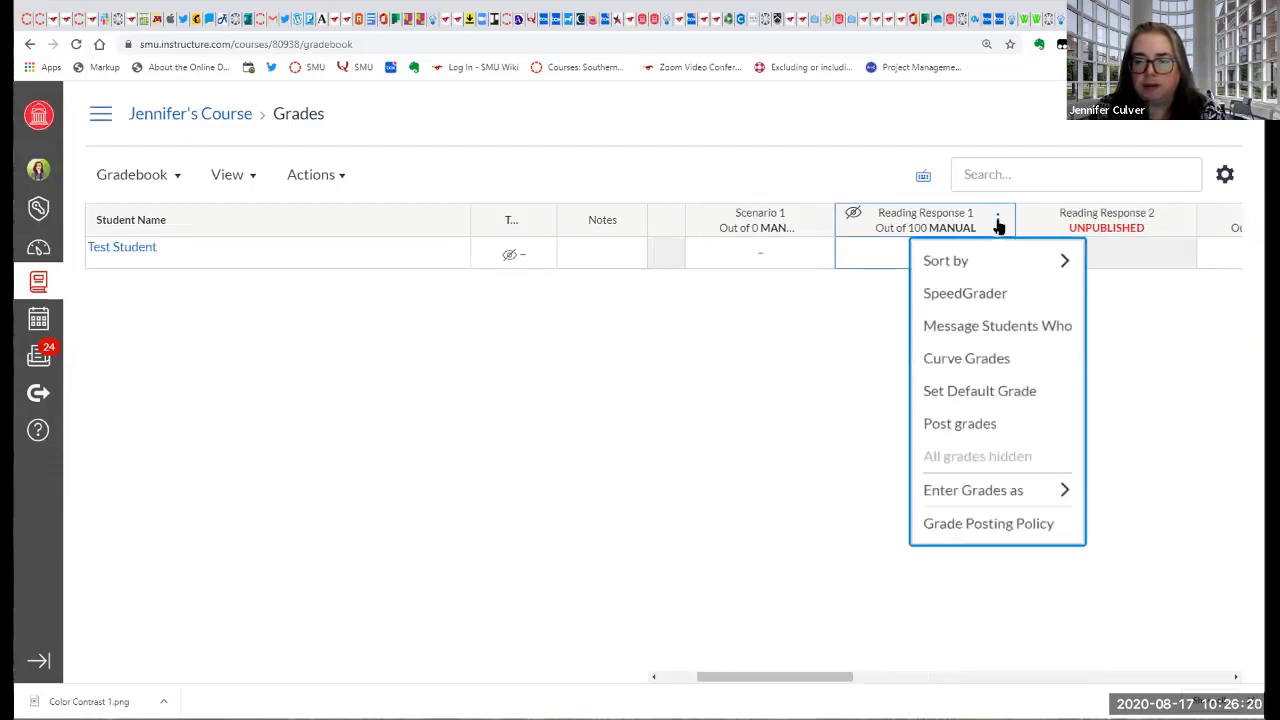
click(977, 424)
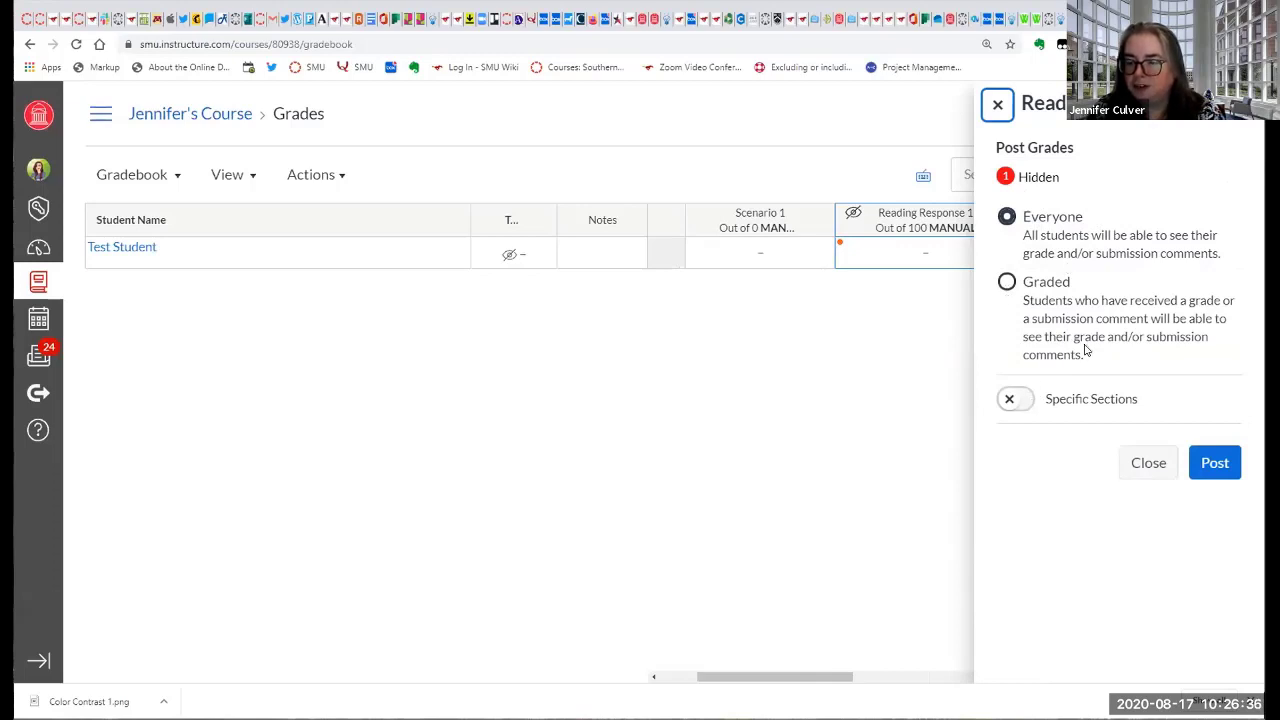
click(1214, 465)
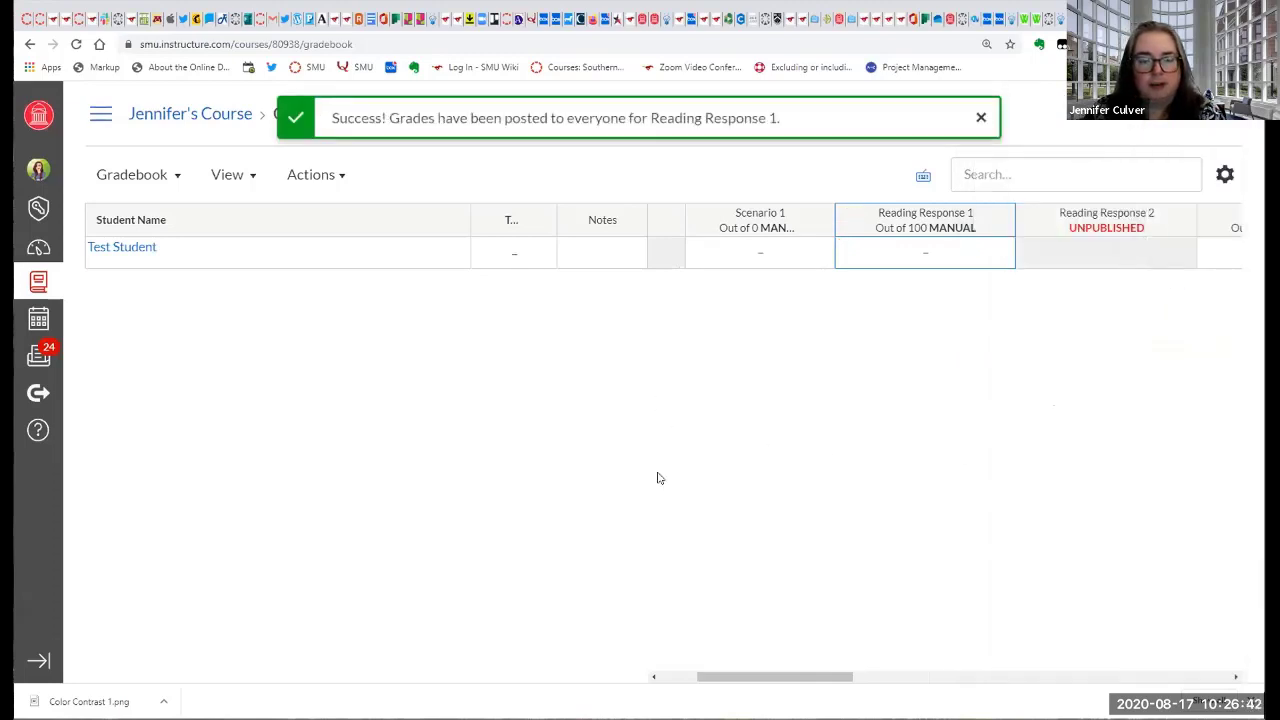
mouse_move(741, 679)
mouse_down()
mouse_move(989, 686)
mouse_move(741, 690)
mouse_up()
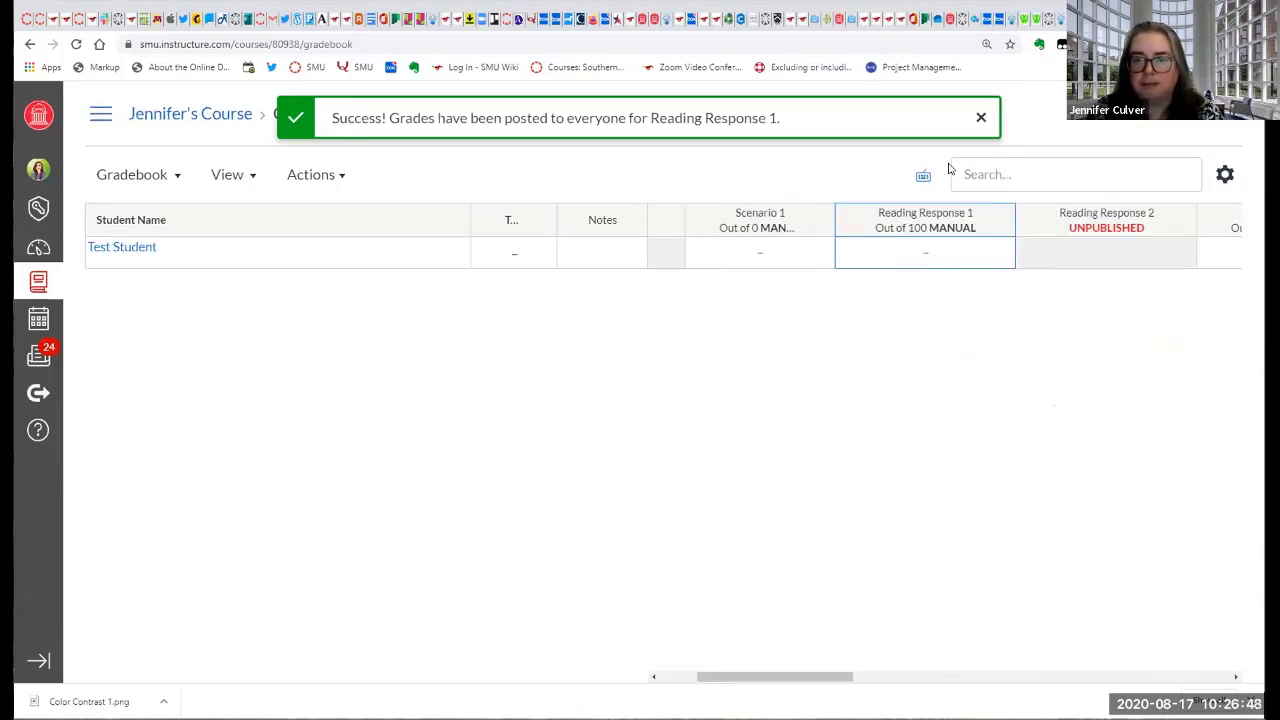
click(980, 118)
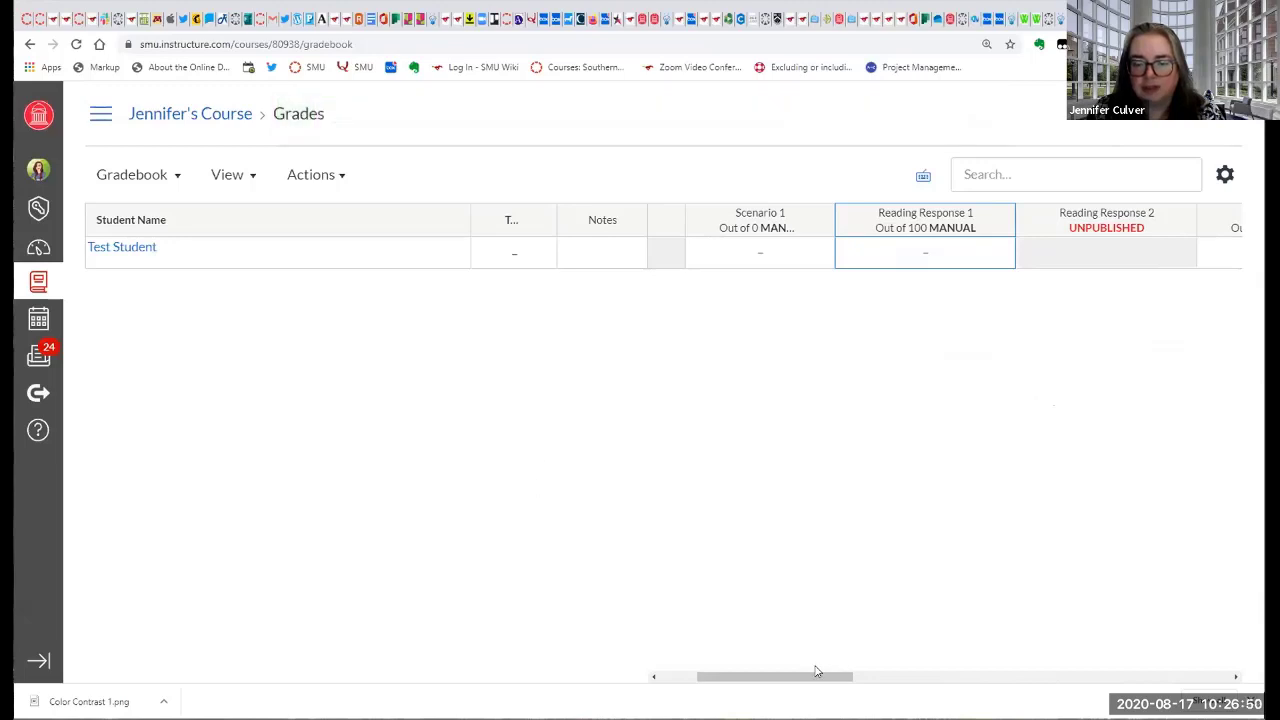
Open the Message Students Who form for the Quiz over Unit 1 column in the gradebook.
drag(834, 678, 910, 684)
drag(905, 684, 937, 677)
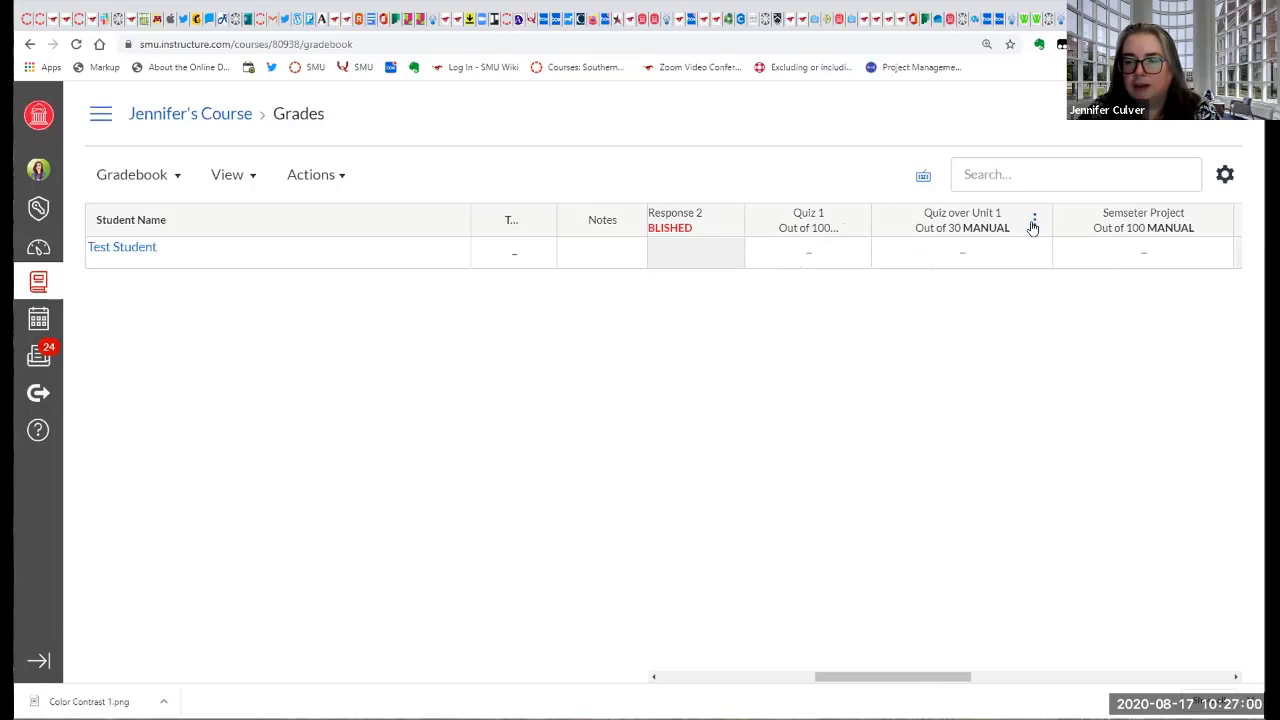
click(1034, 222)
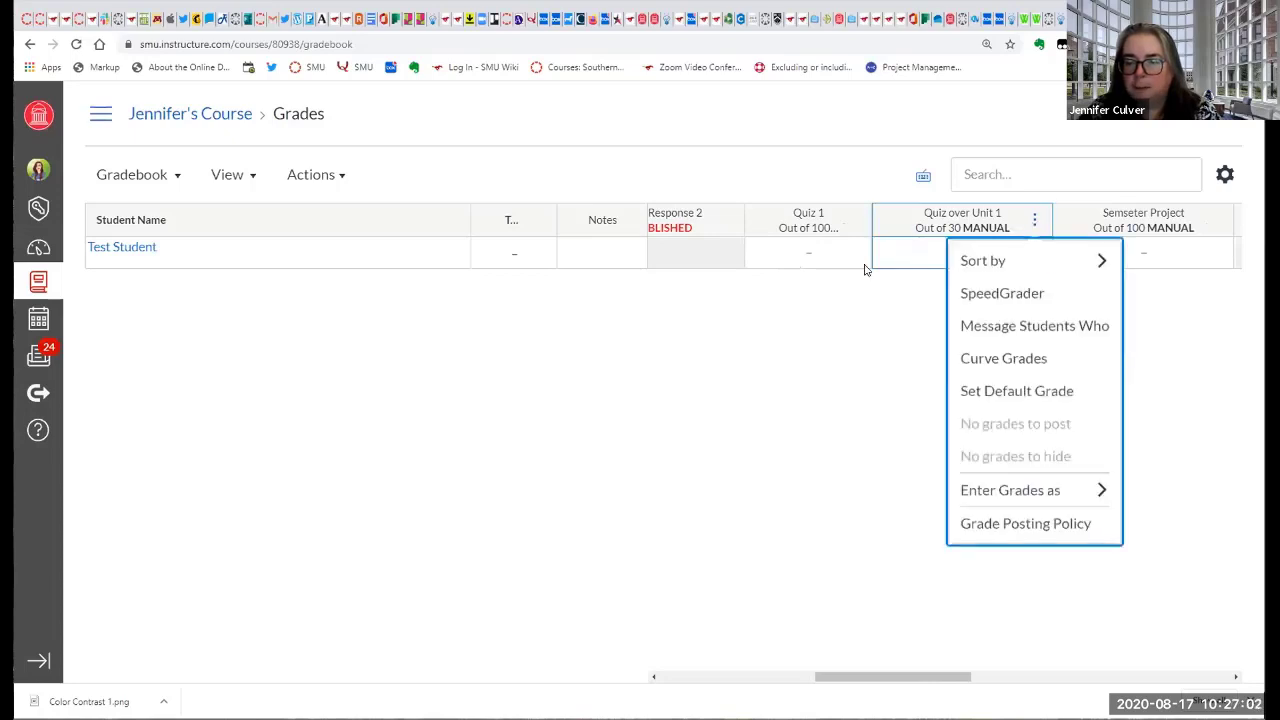
click(886, 311)
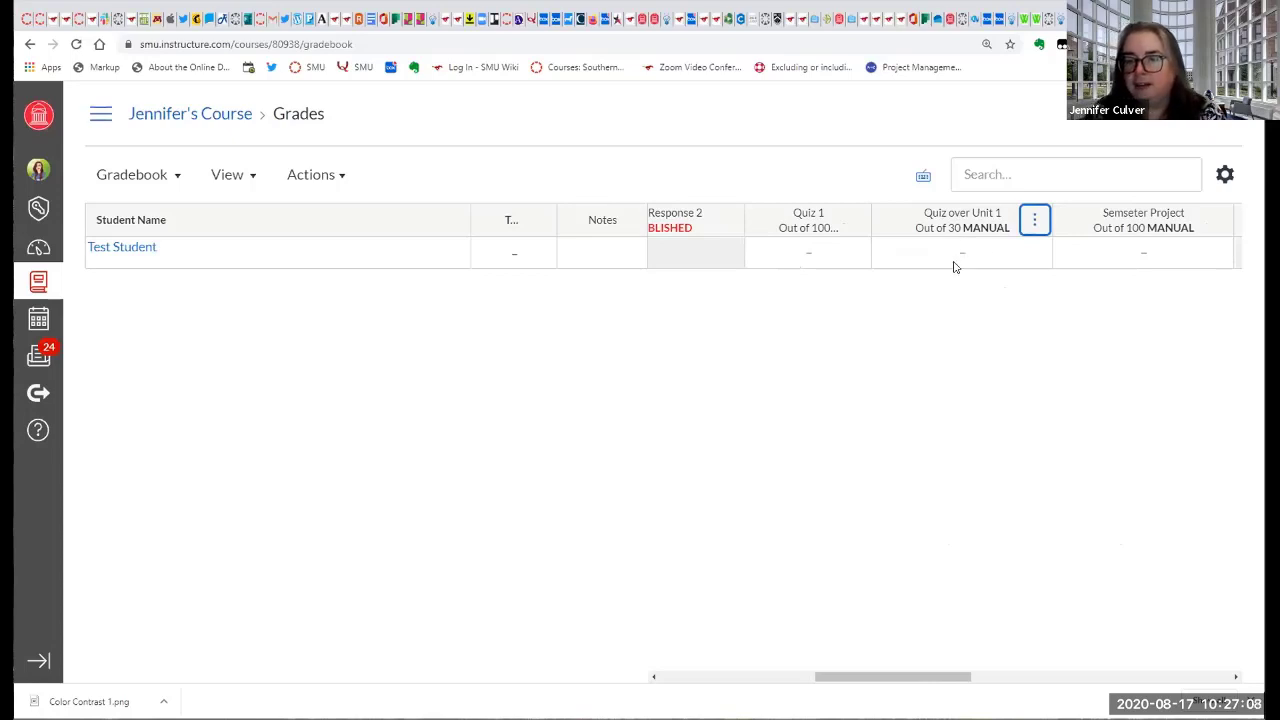
click(1033, 222)
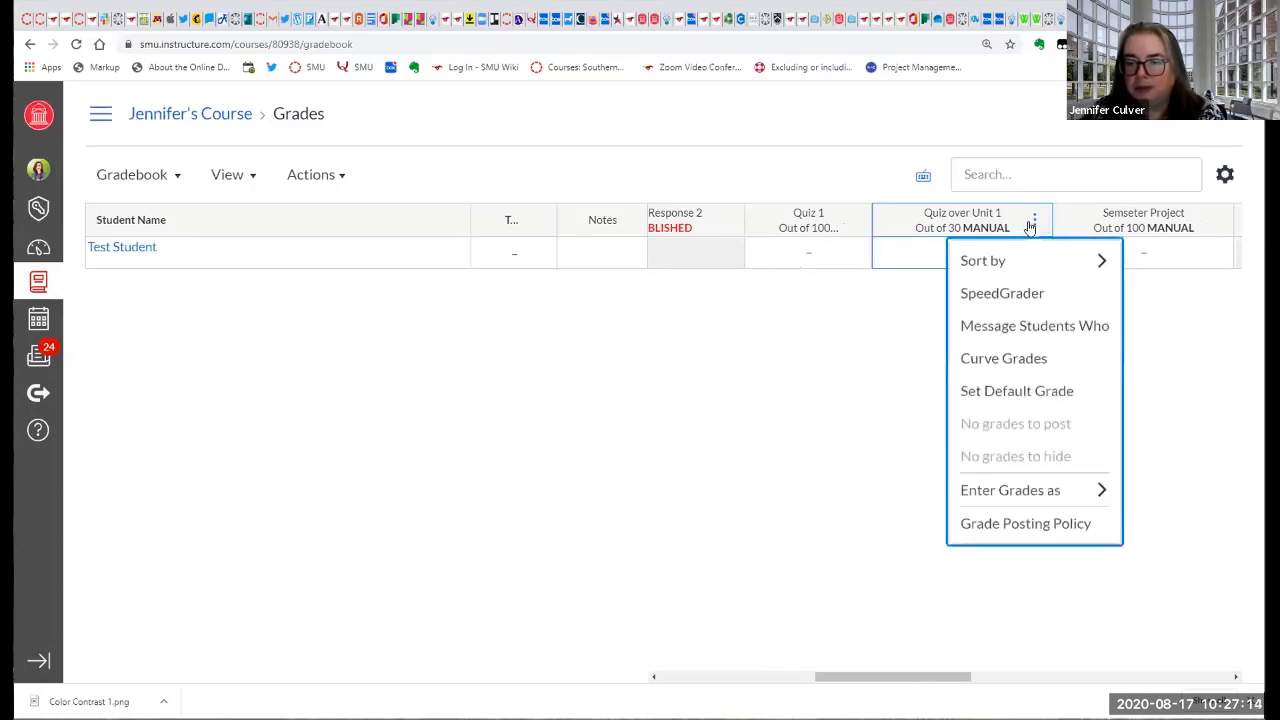
click(845, 354)
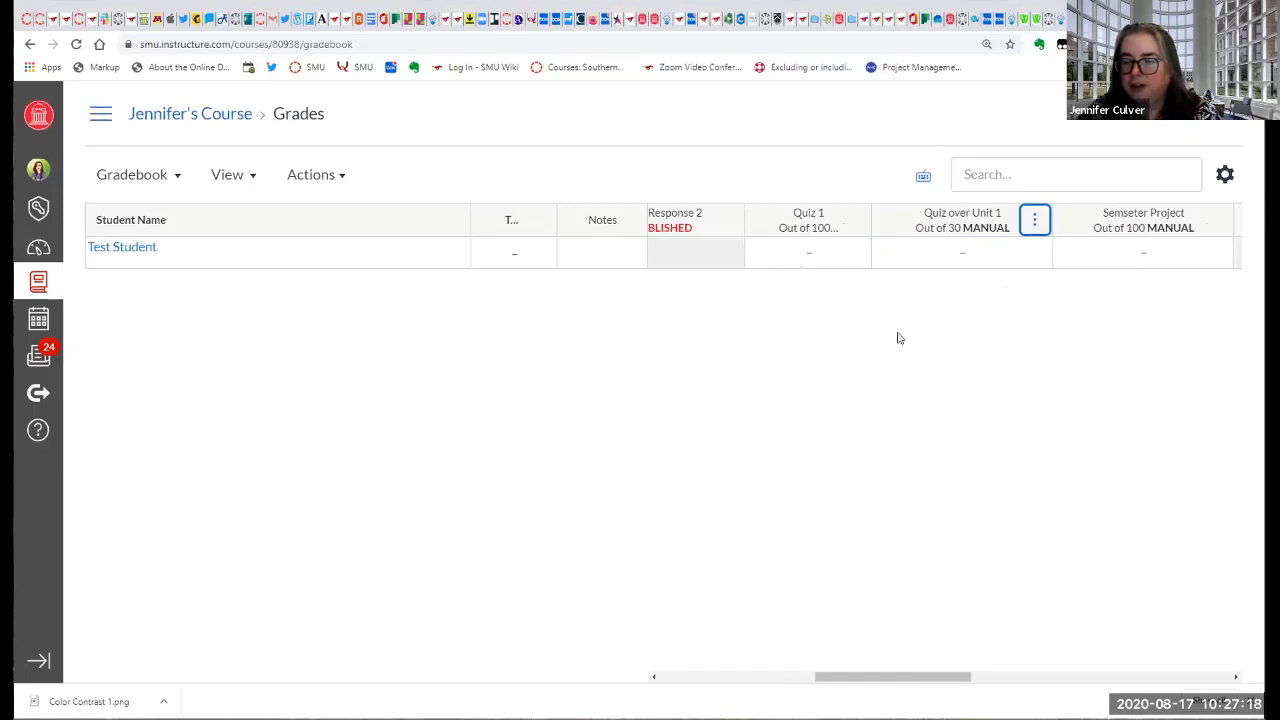
click(1036, 222)
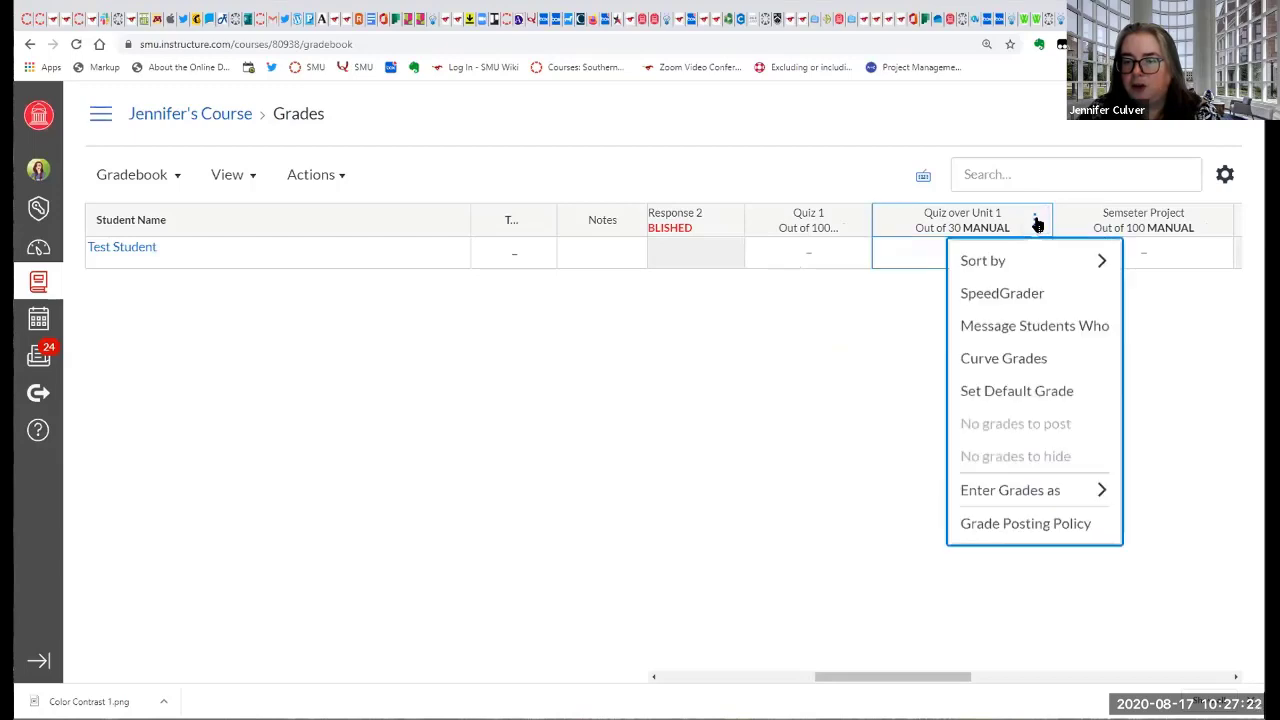
mouse_move(1041, 260)
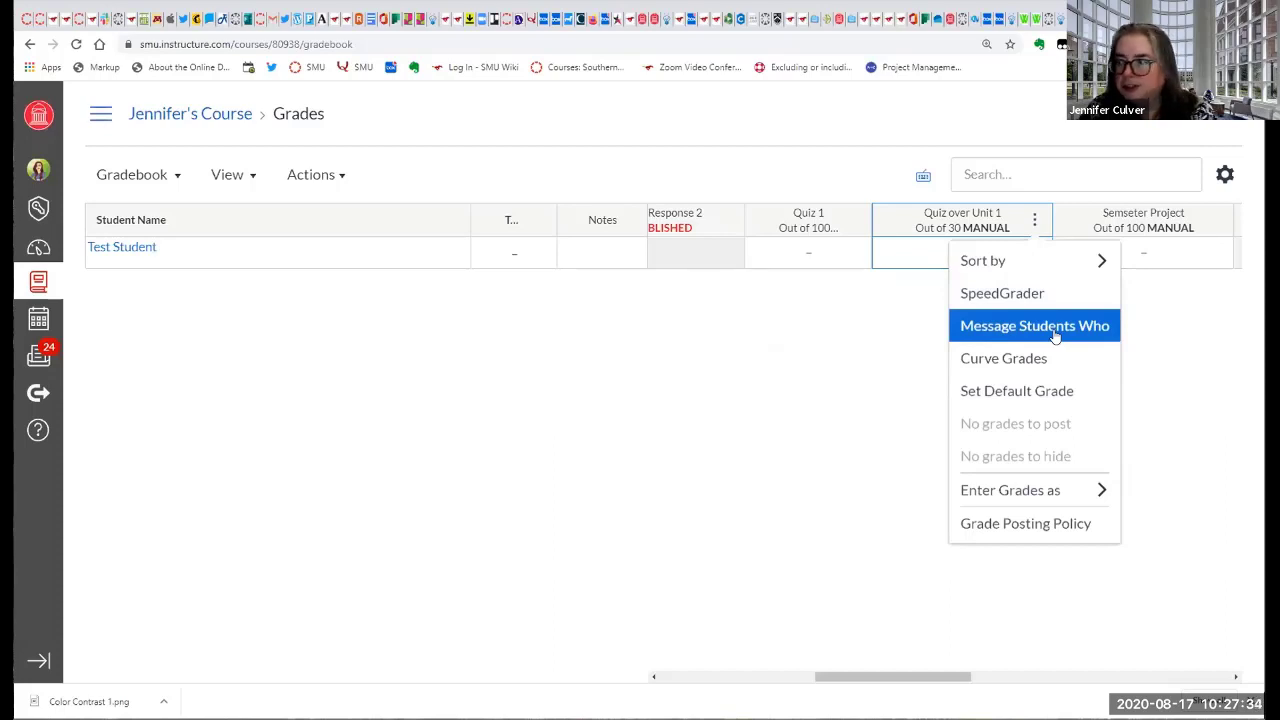
click(1054, 335)
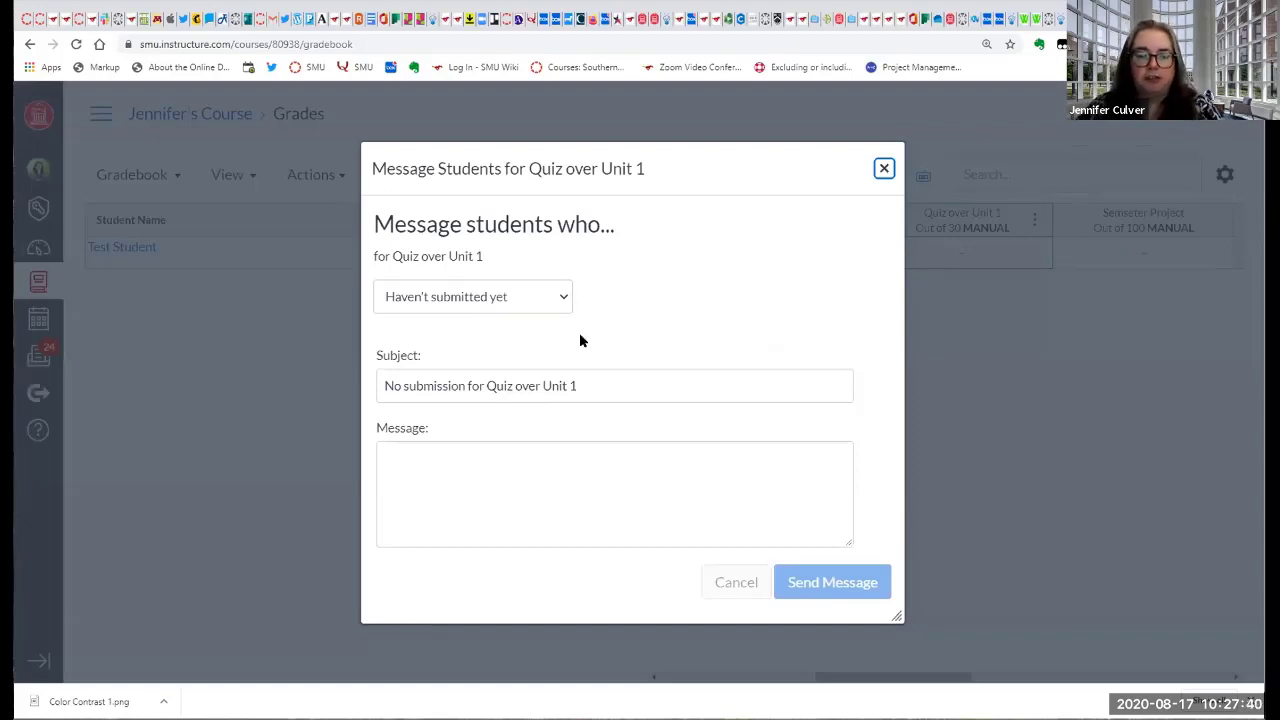
Write the message "Please take the quiz by midnight." to students who haven't submitted Quiz over Unit 1 yet.
click(436, 500)
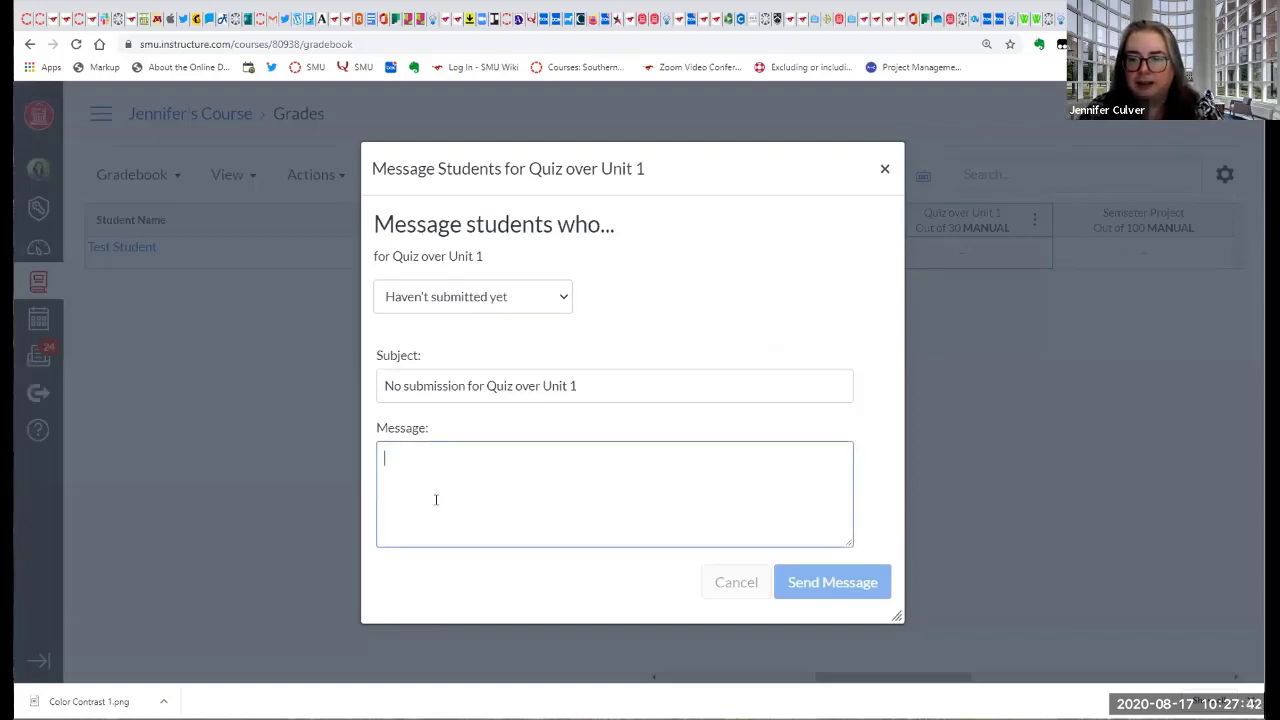
text(P)
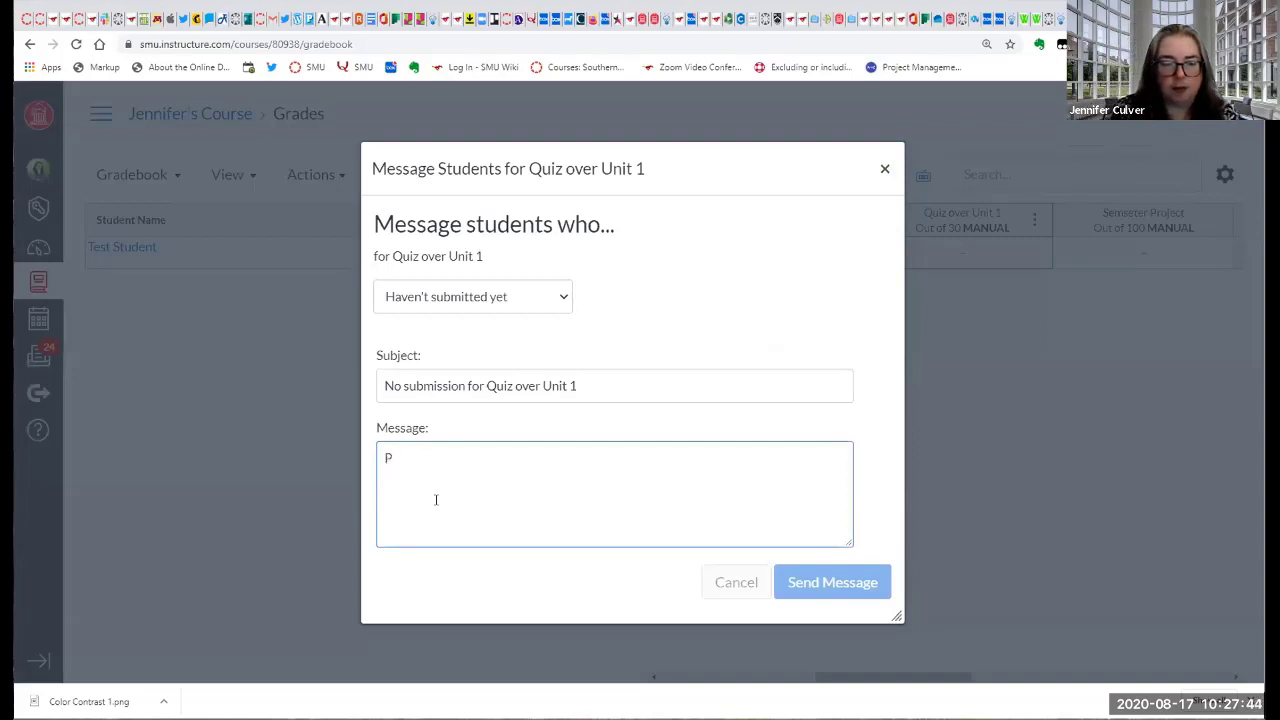
text(lease take the q)
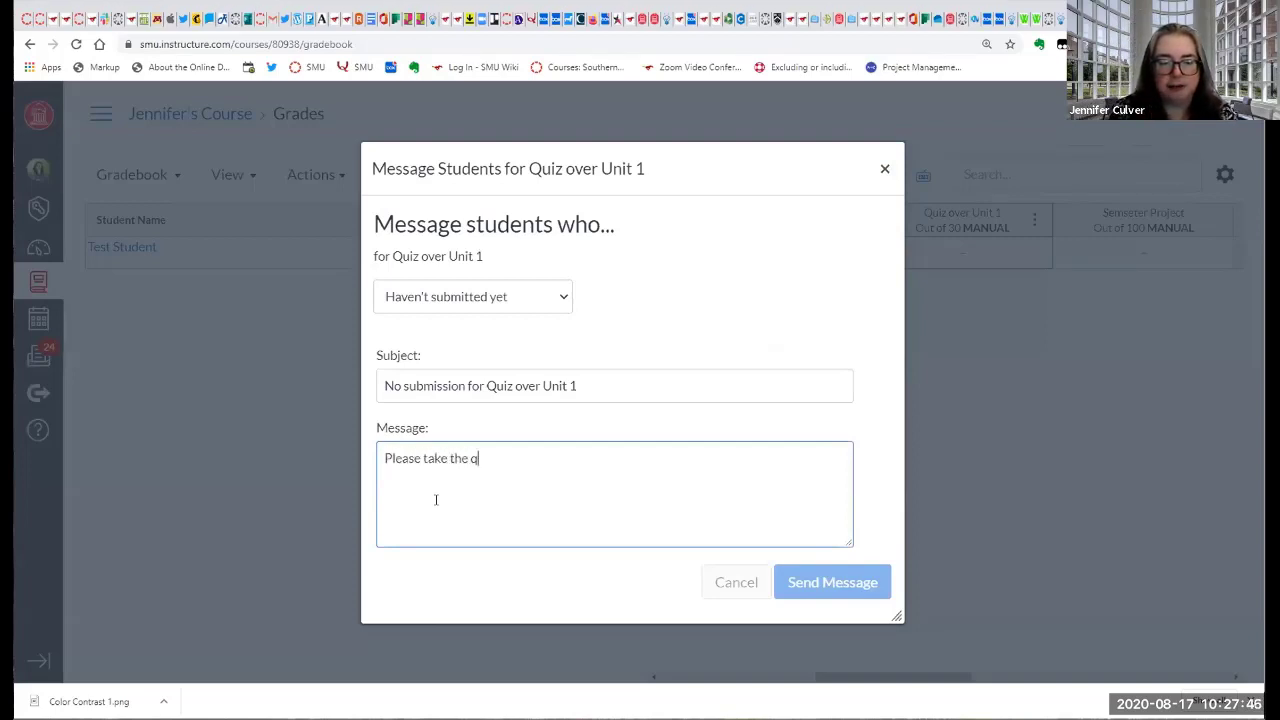
text(uiz by midni)
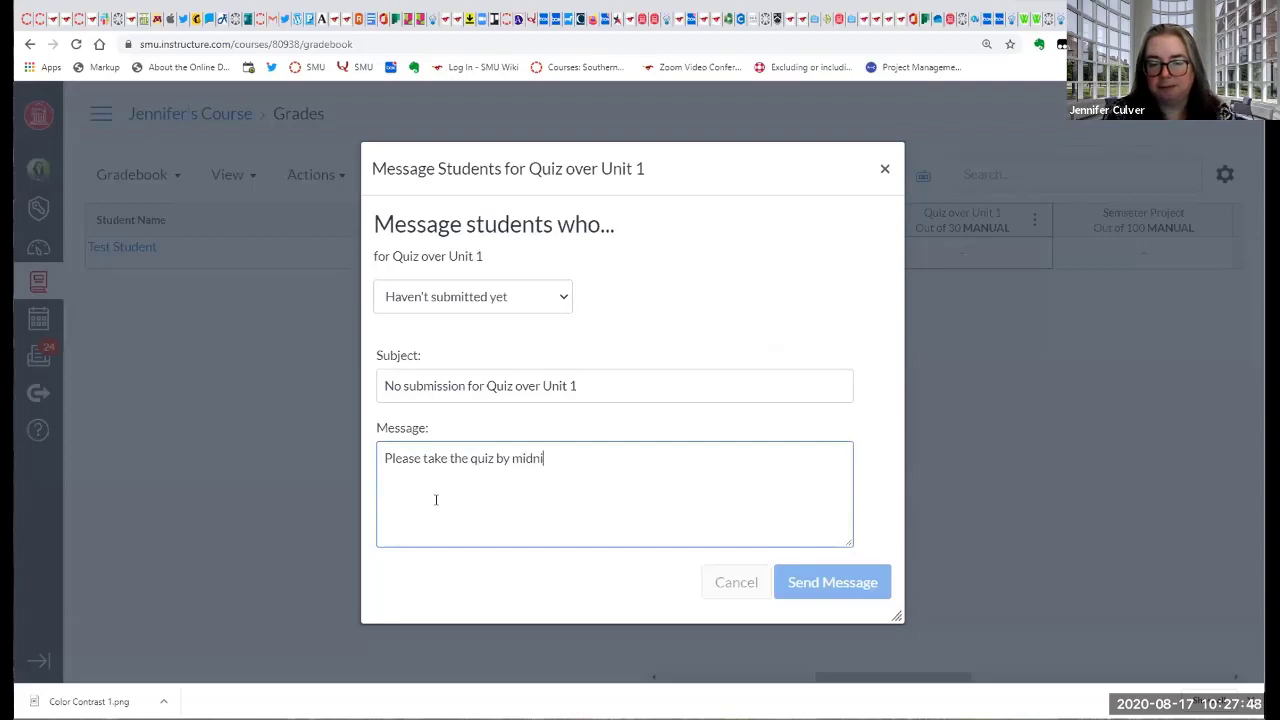
text(ght.)
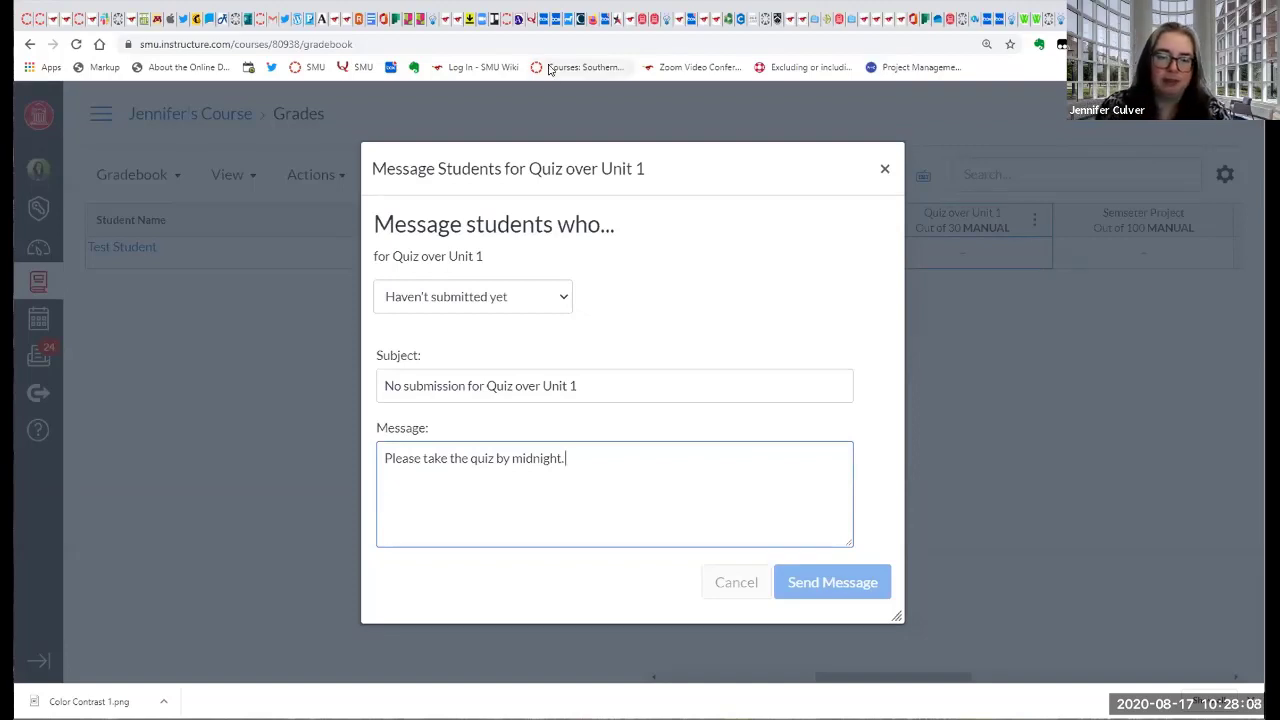
Change the message recipients to students who scored less than 70 on Quiz over Unit 1.
click(561, 296)
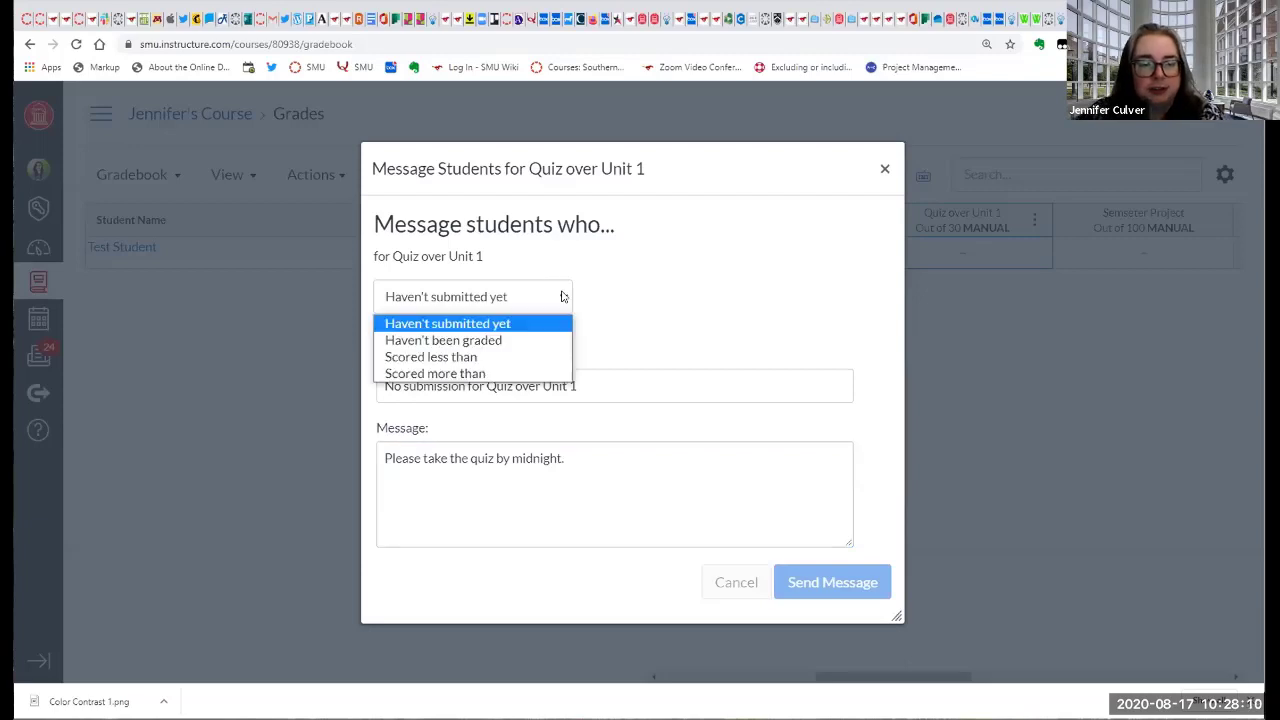
click(535, 357)
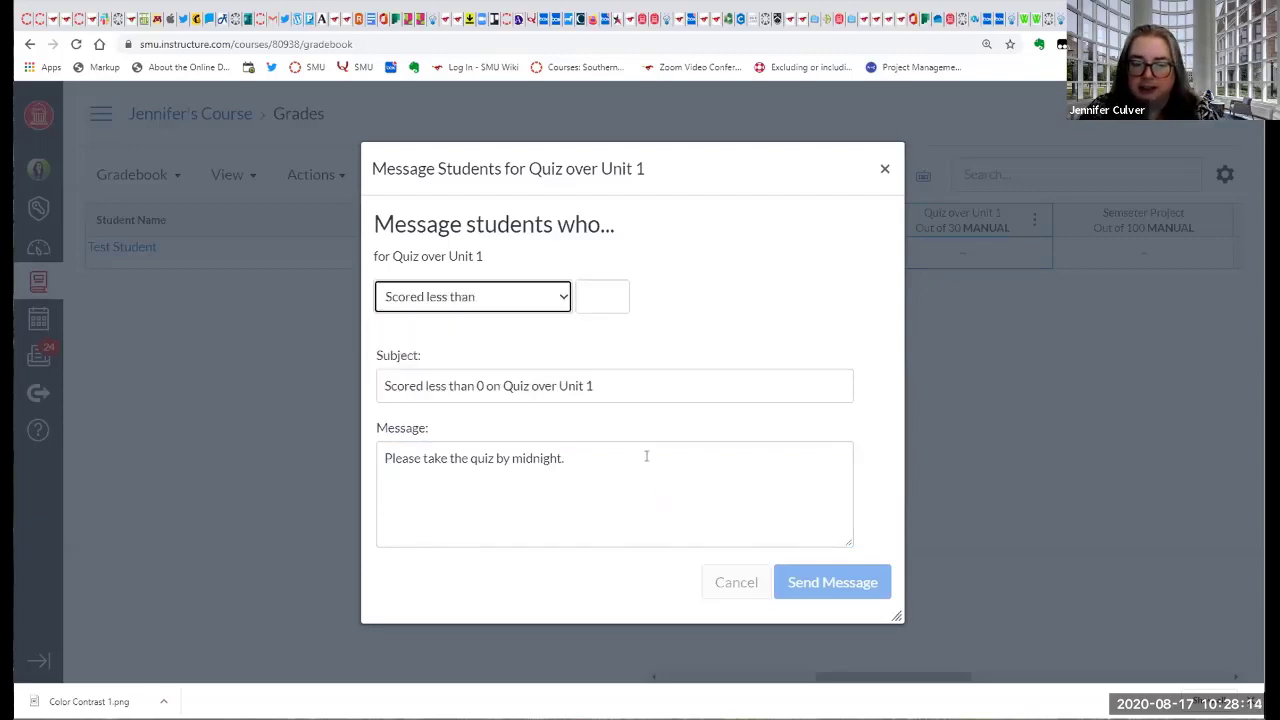
click(618, 296)
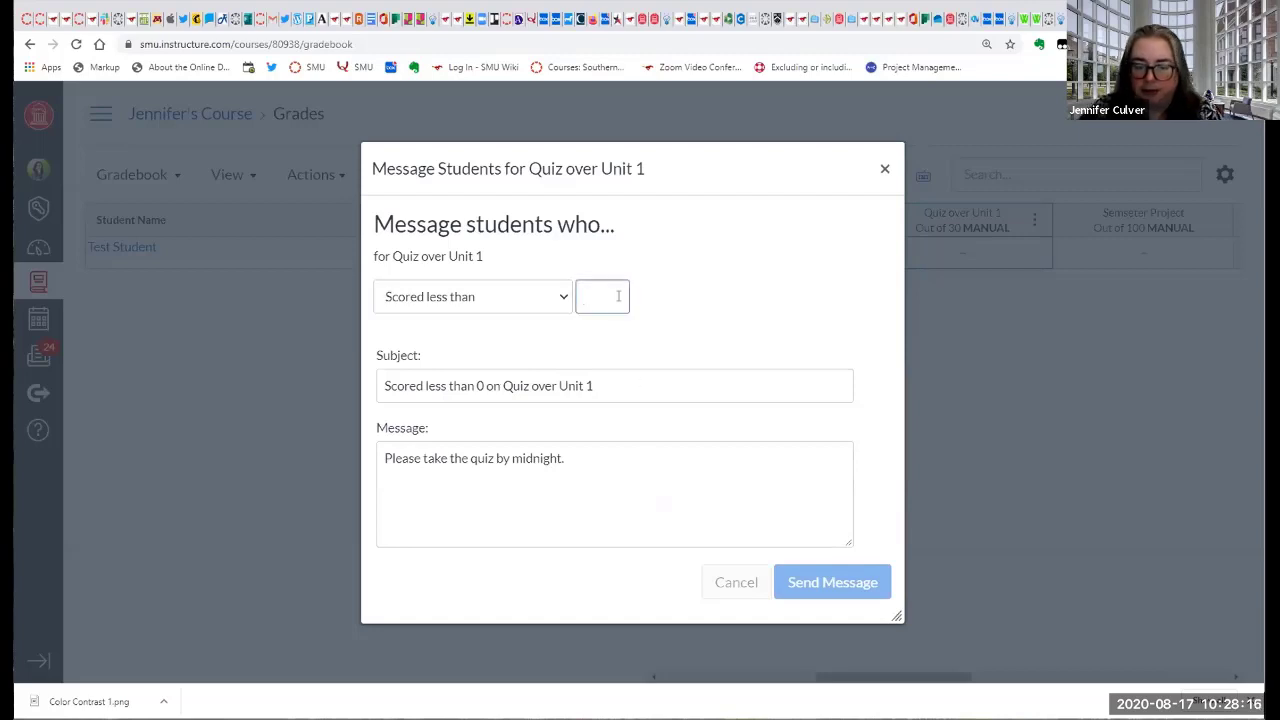
text(70)
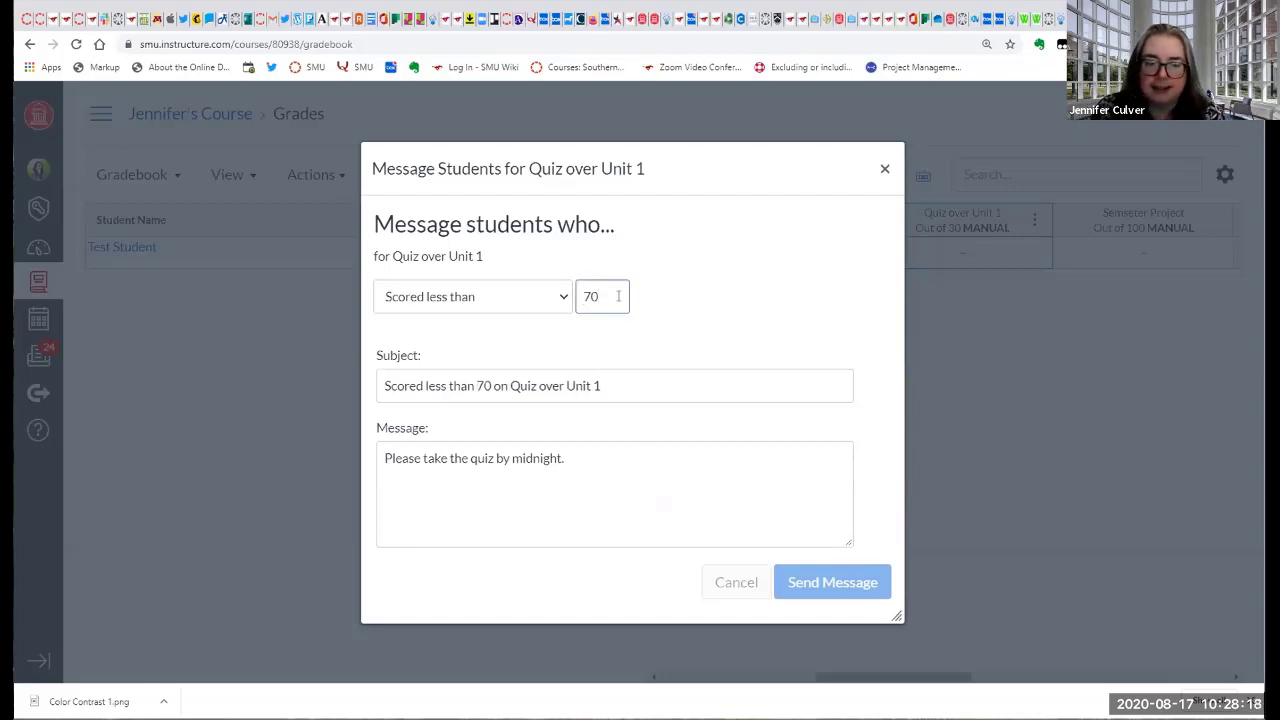
Reword the message body to "Please retake Quiz 1.".
drag(586, 458, 424, 469)
text(retake th)
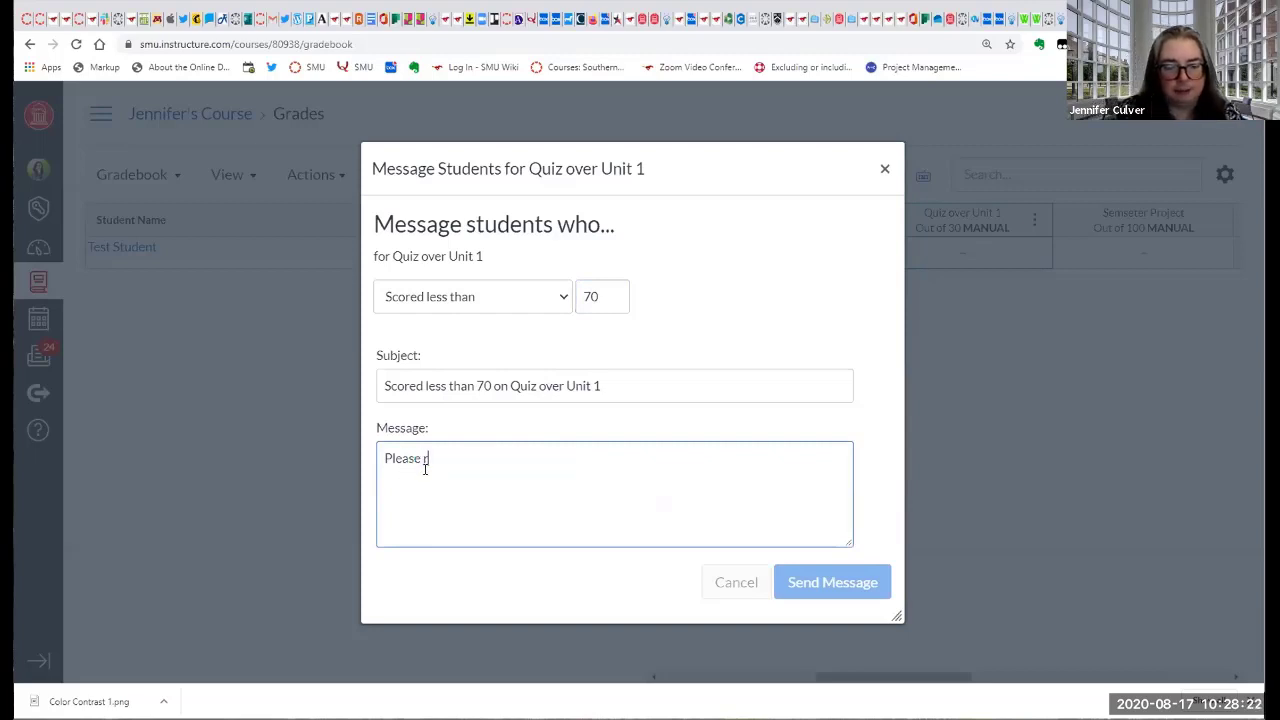
key(BackSpace)
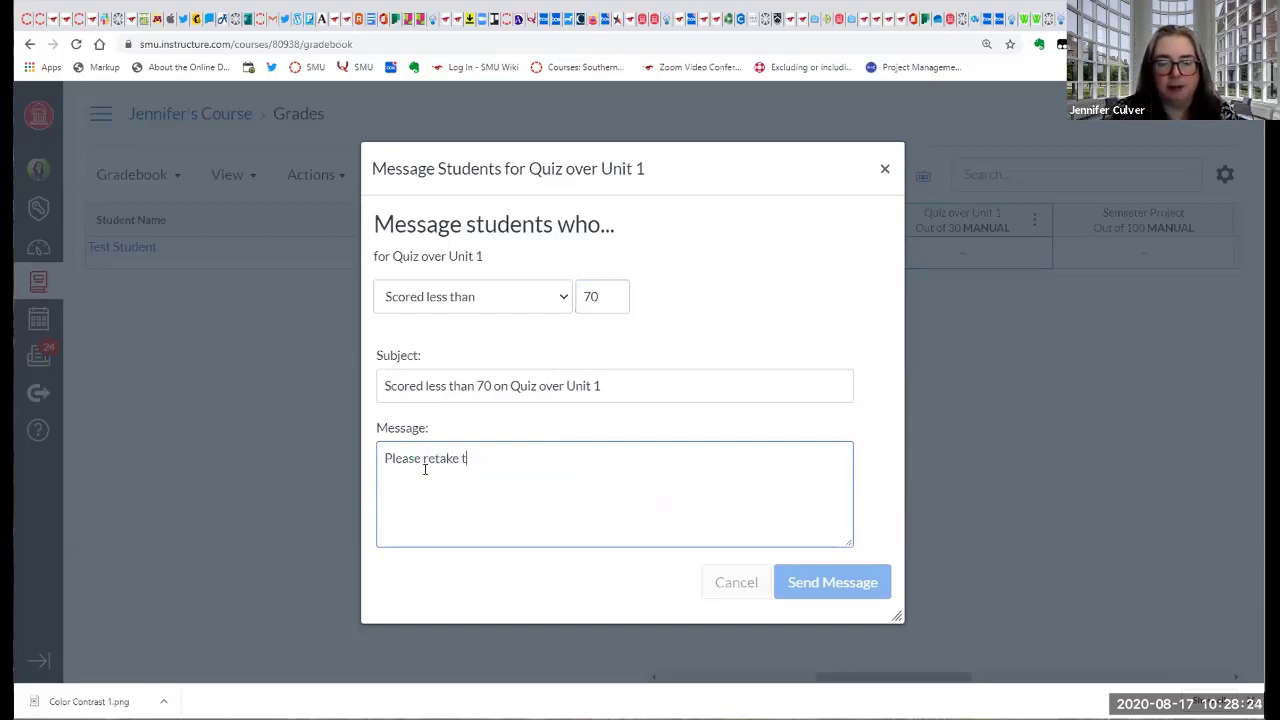
key(BackSpace)
text(Quiz q)
key(BackSpace)
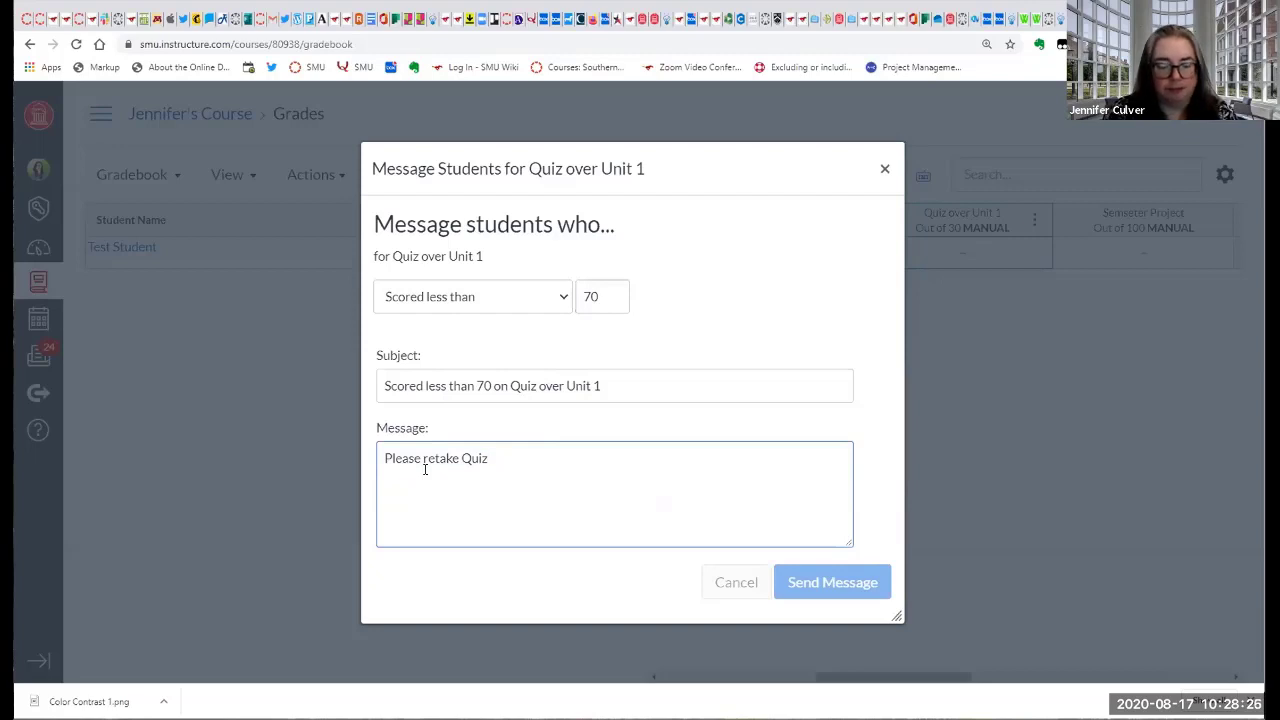
text(1.)
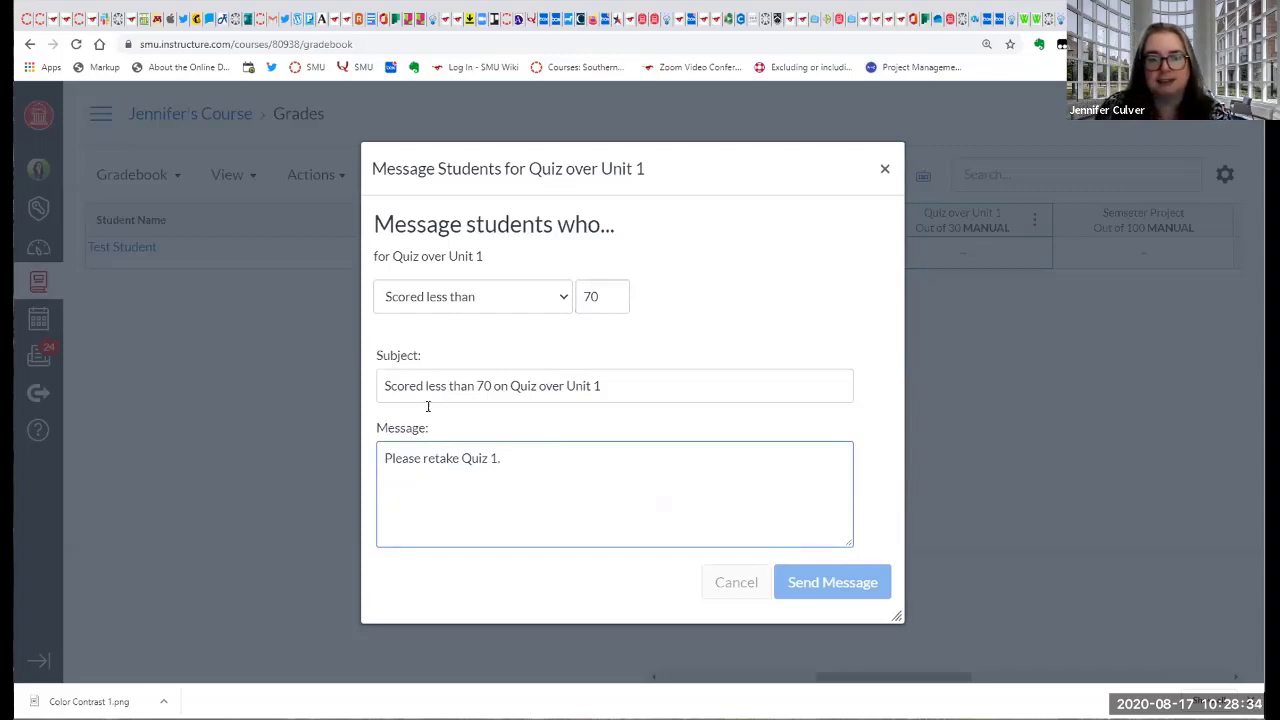
Switch the message recipients to students who haven't been graded, and close the form without sending.
click(562, 300)
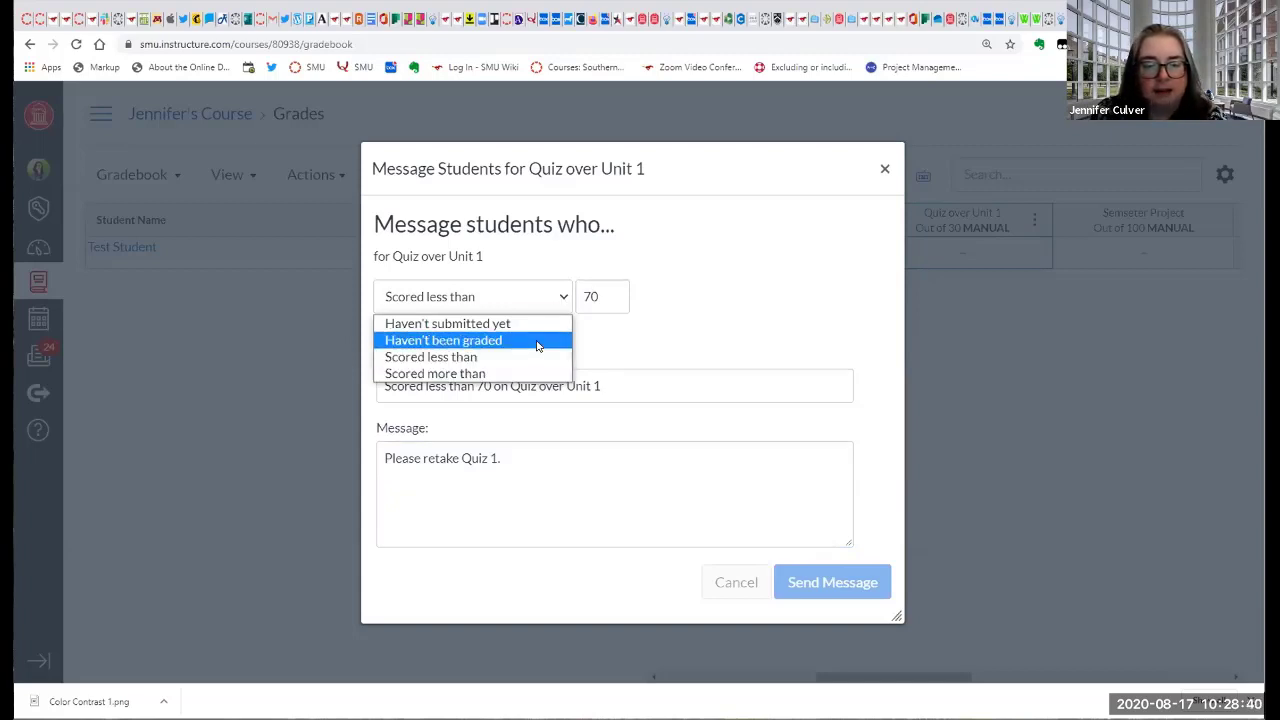
click(537, 341)
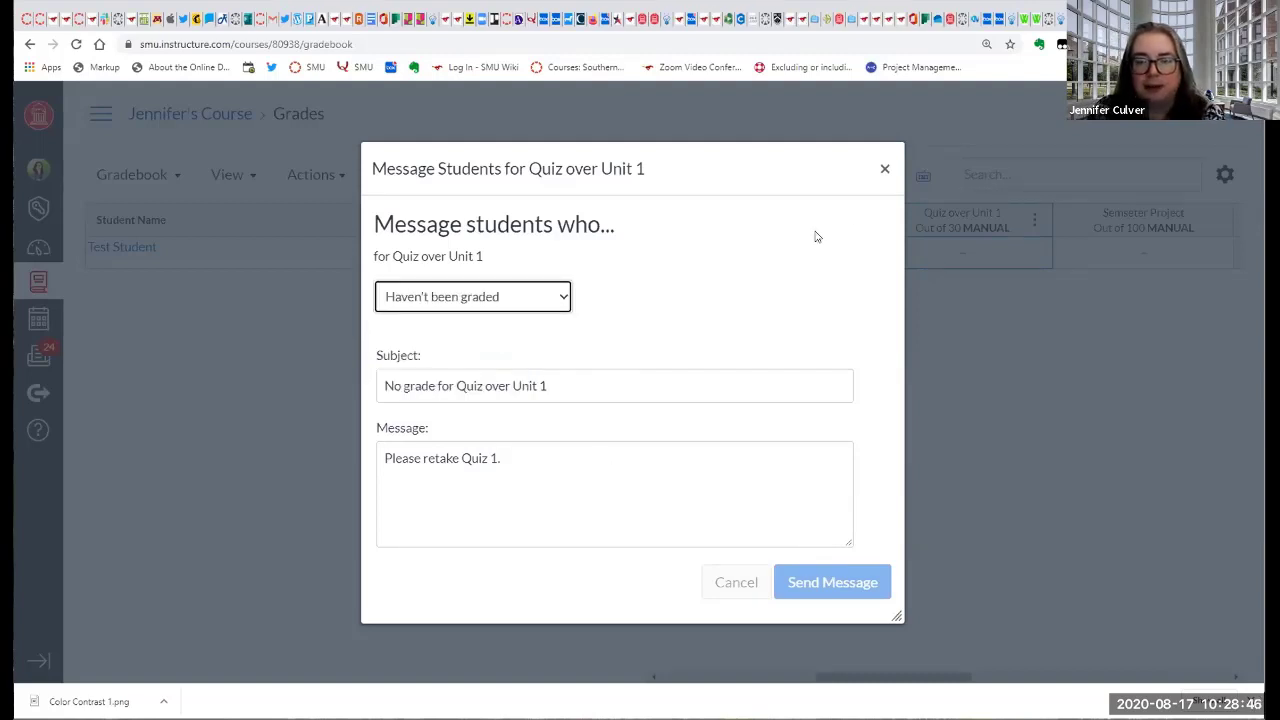
click(882, 170)
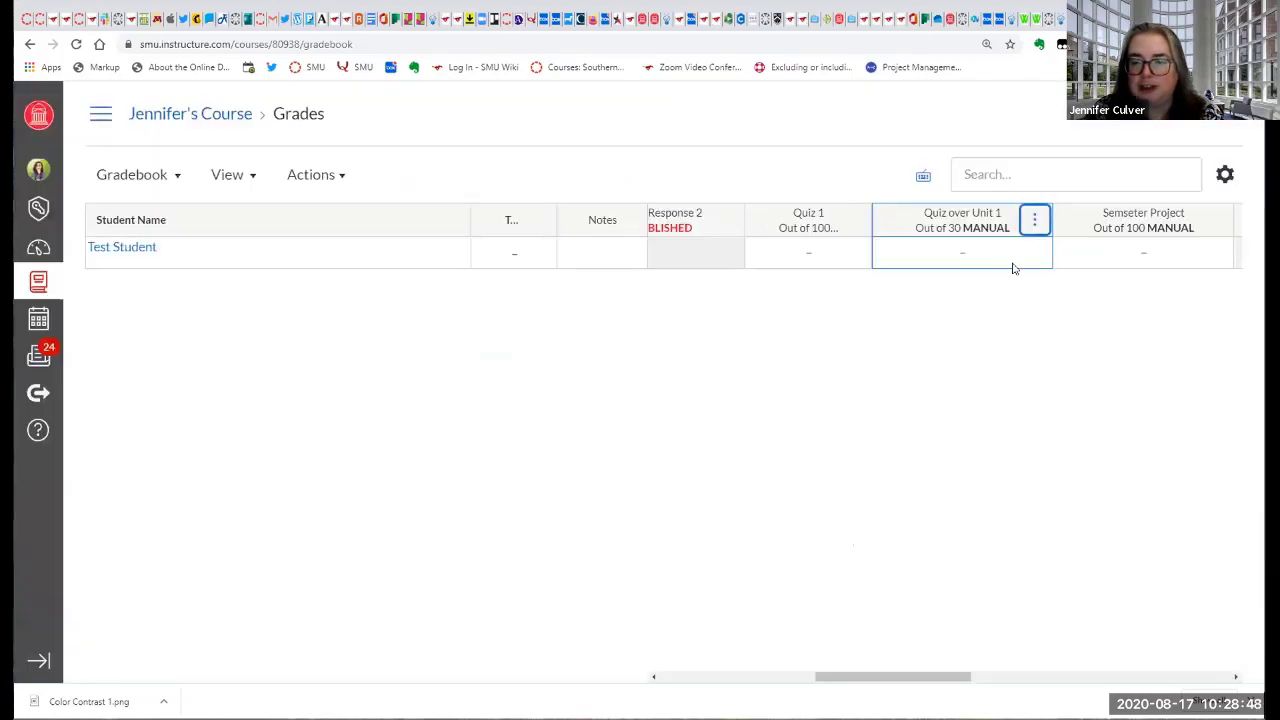
View the Curve Grades settings for Quiz over Unit 1 and close them without curving.
click(1031, 226)
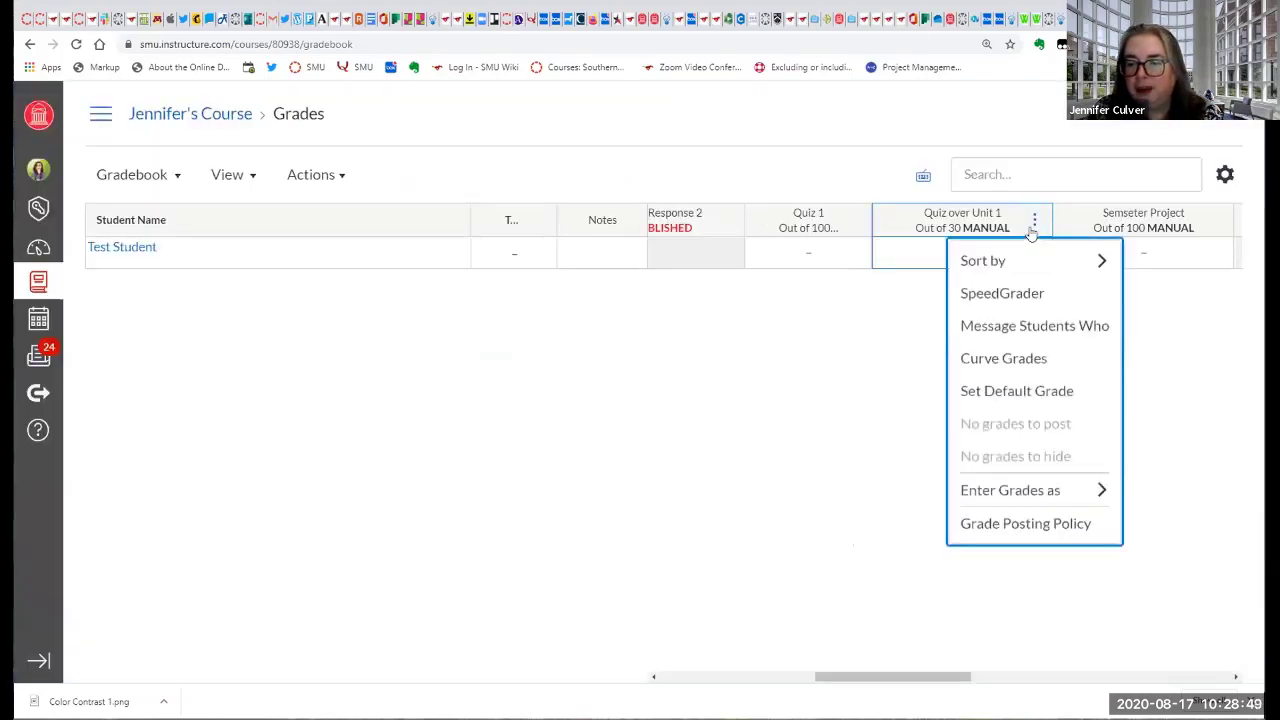
click(1031, 359)
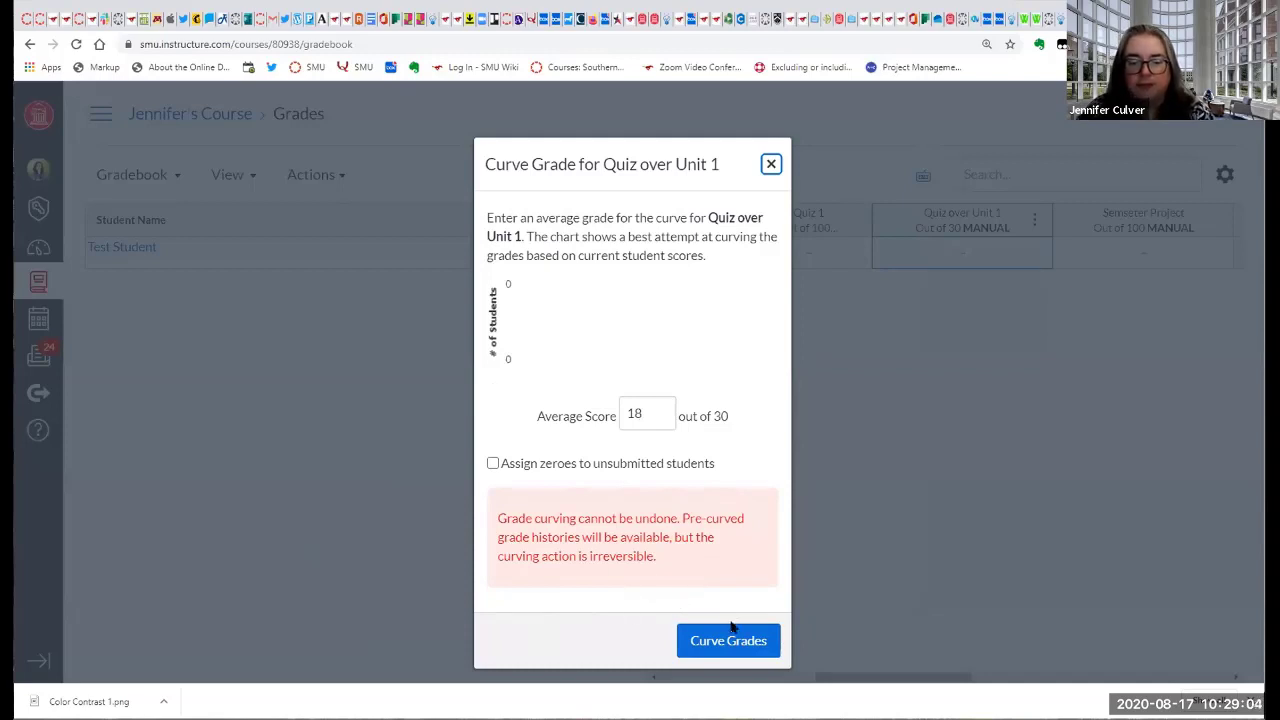
click(770, 165)
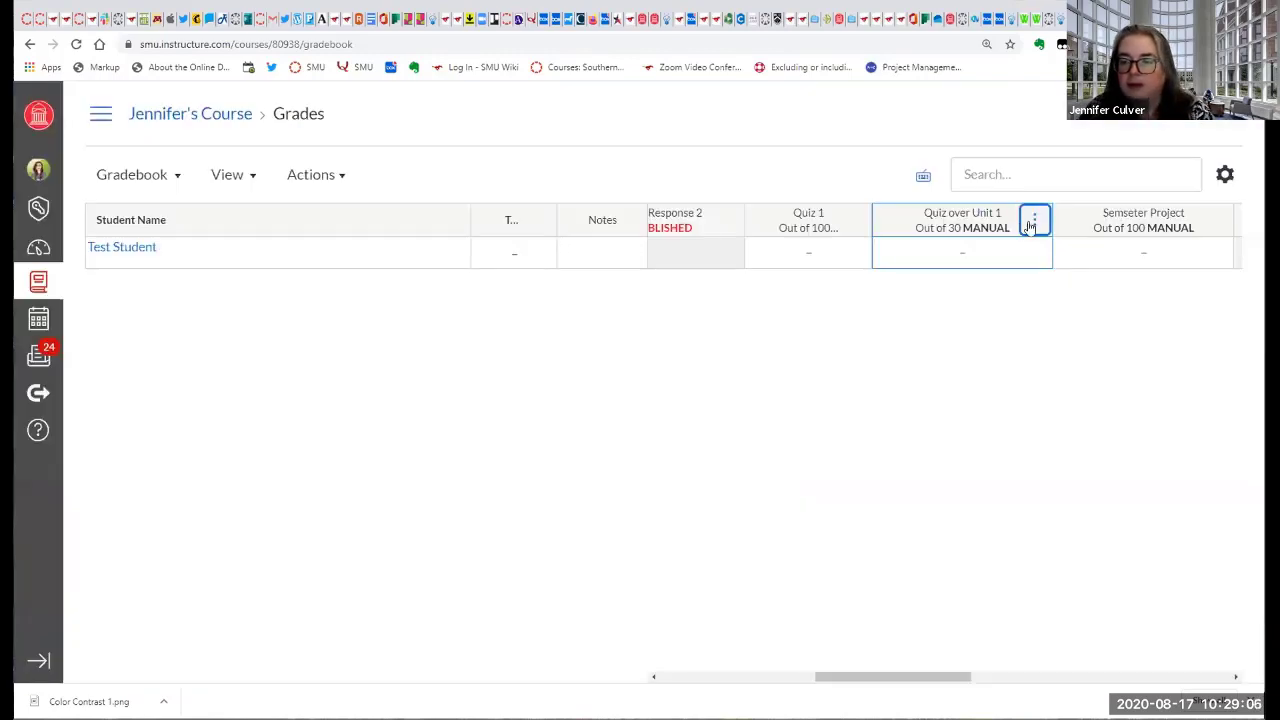
Review the grade entry formats and the Grade Posting Policy for Quiz over Unit 1, closing the policy without changes.
click(1032, 222)
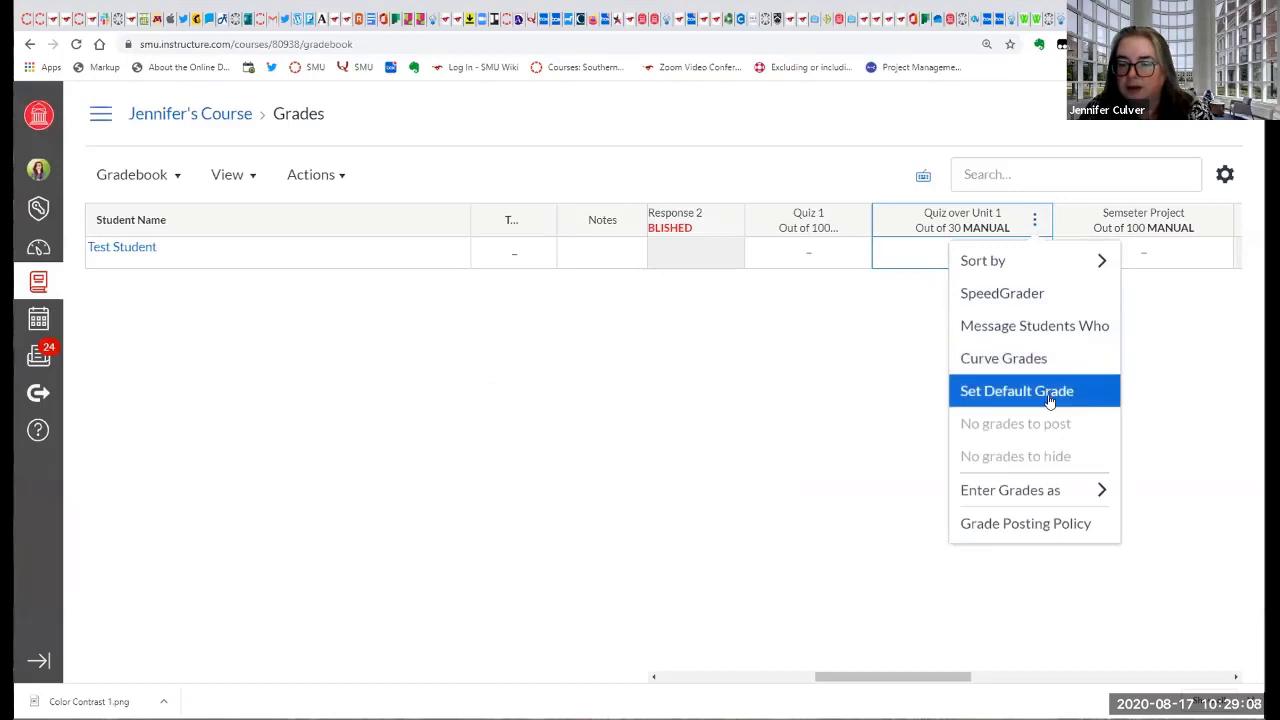
mouse_move(1031, 497)
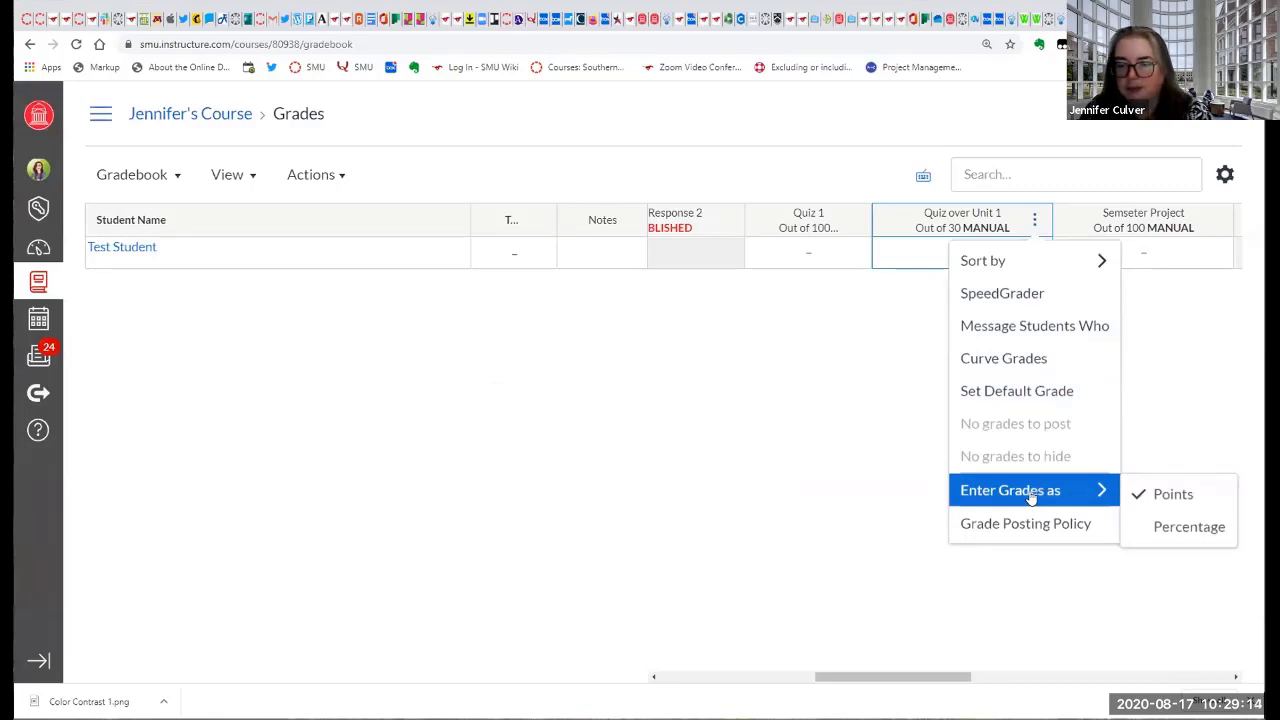
click(1030, 523)
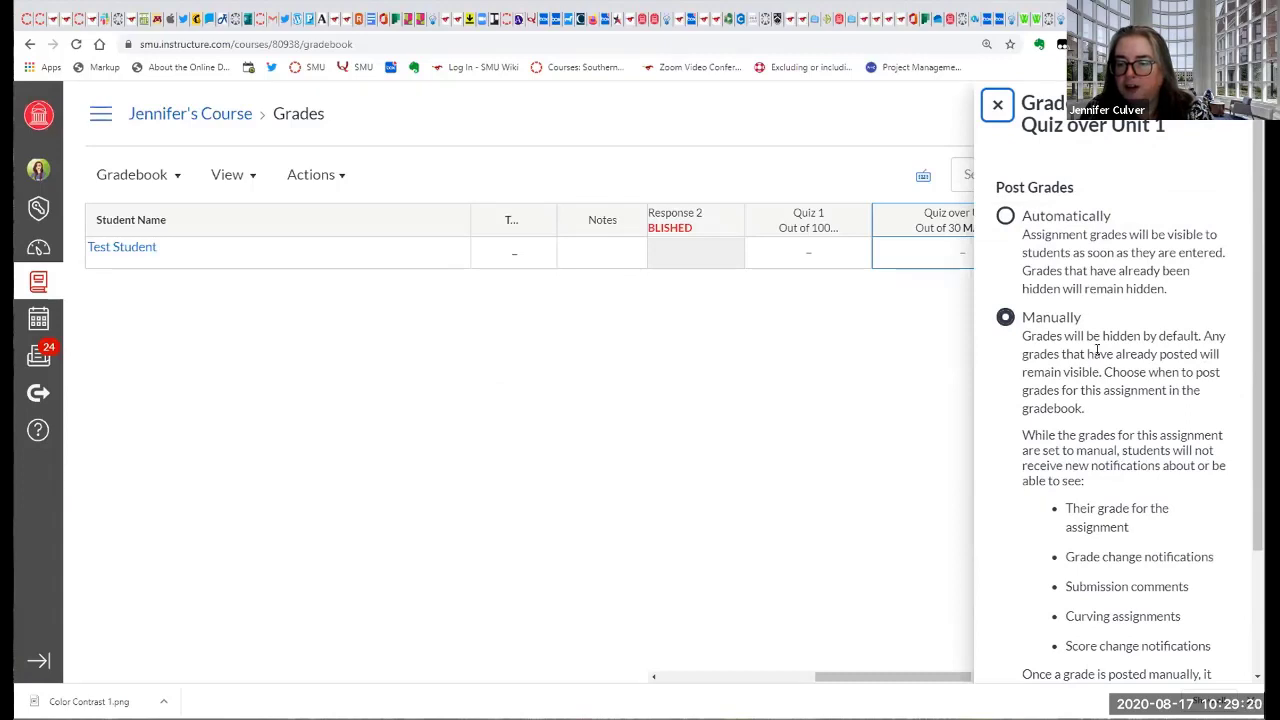
scroll(1098, 350, down, 3)
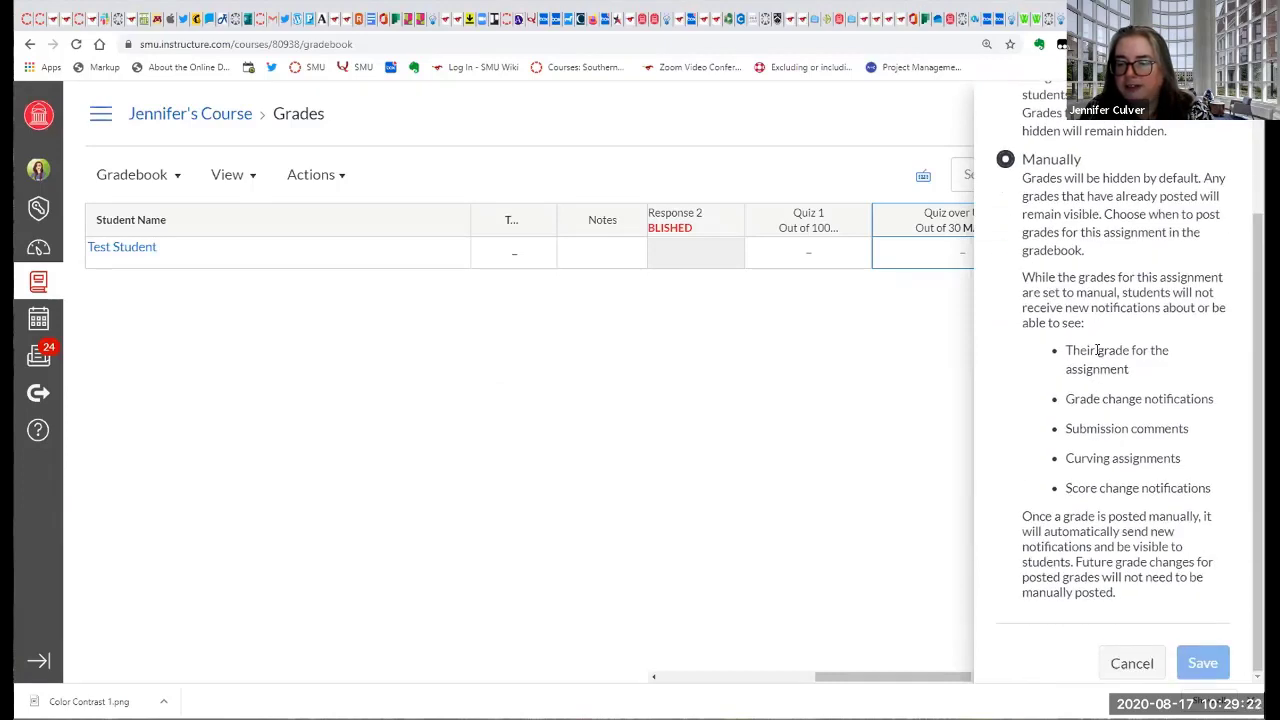
scroll(1098, 350, up, 3)
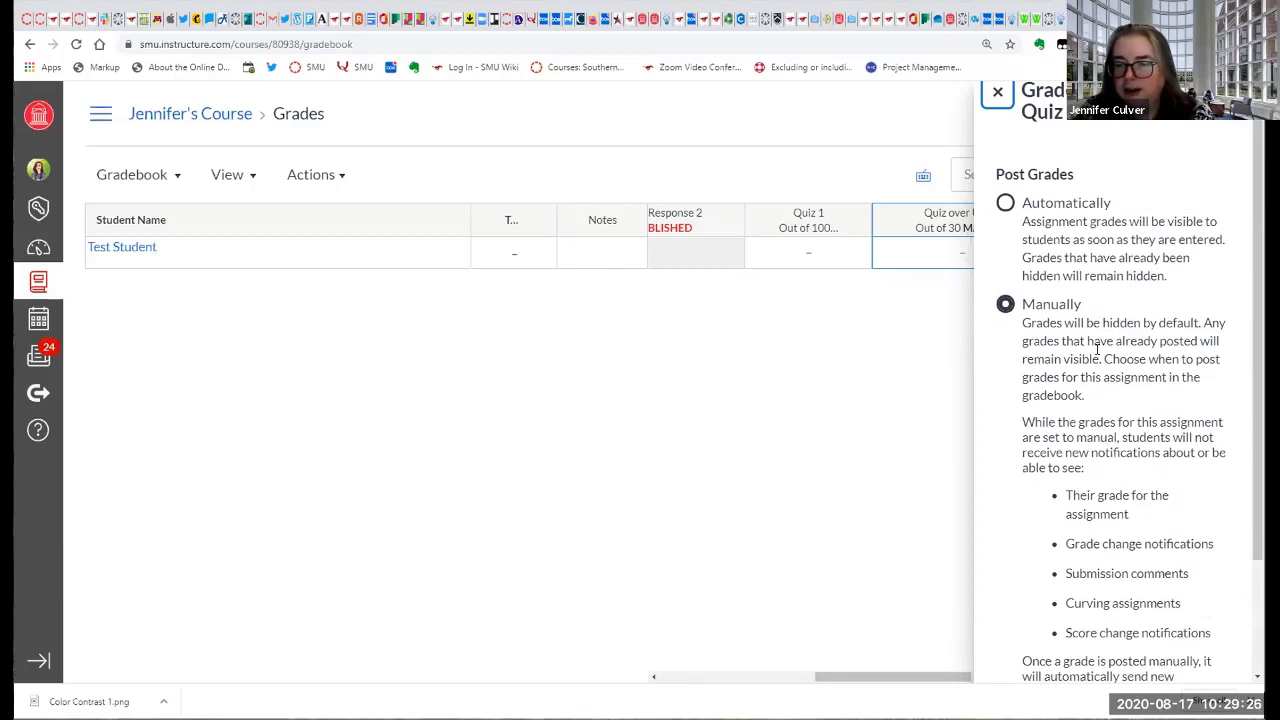
scroll(1097, 350, up, 1)
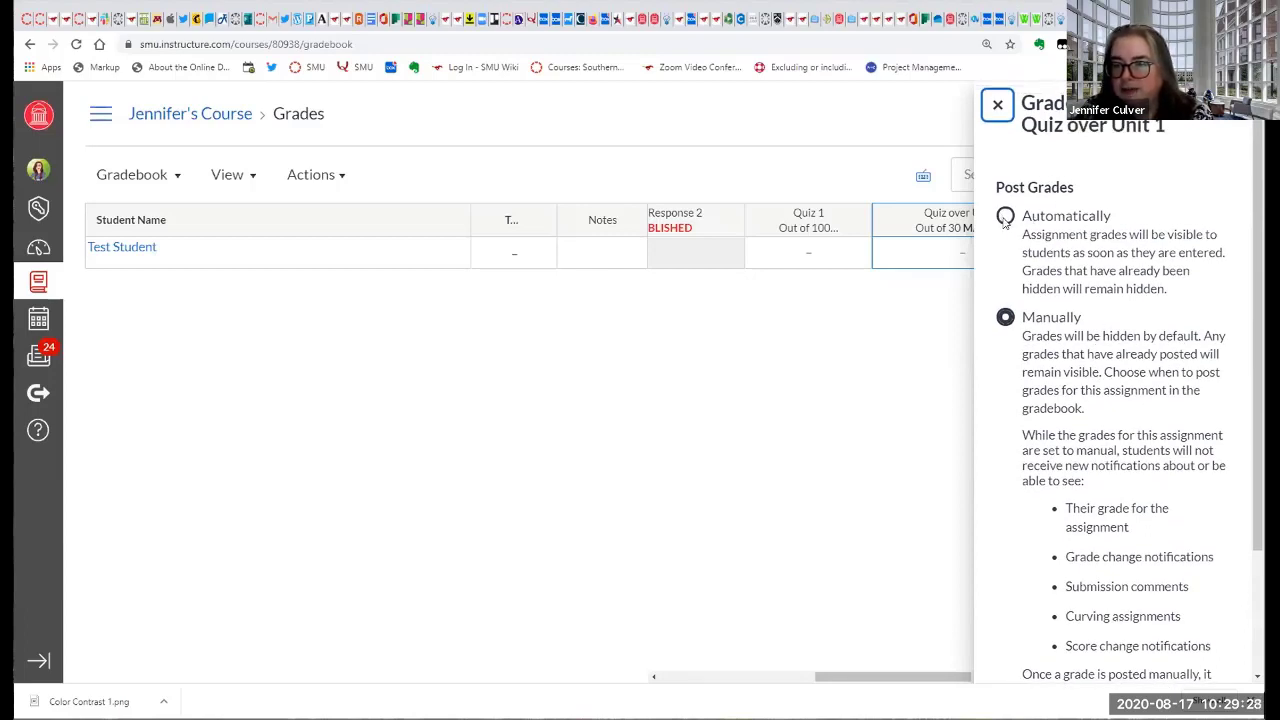
click(996, 108)
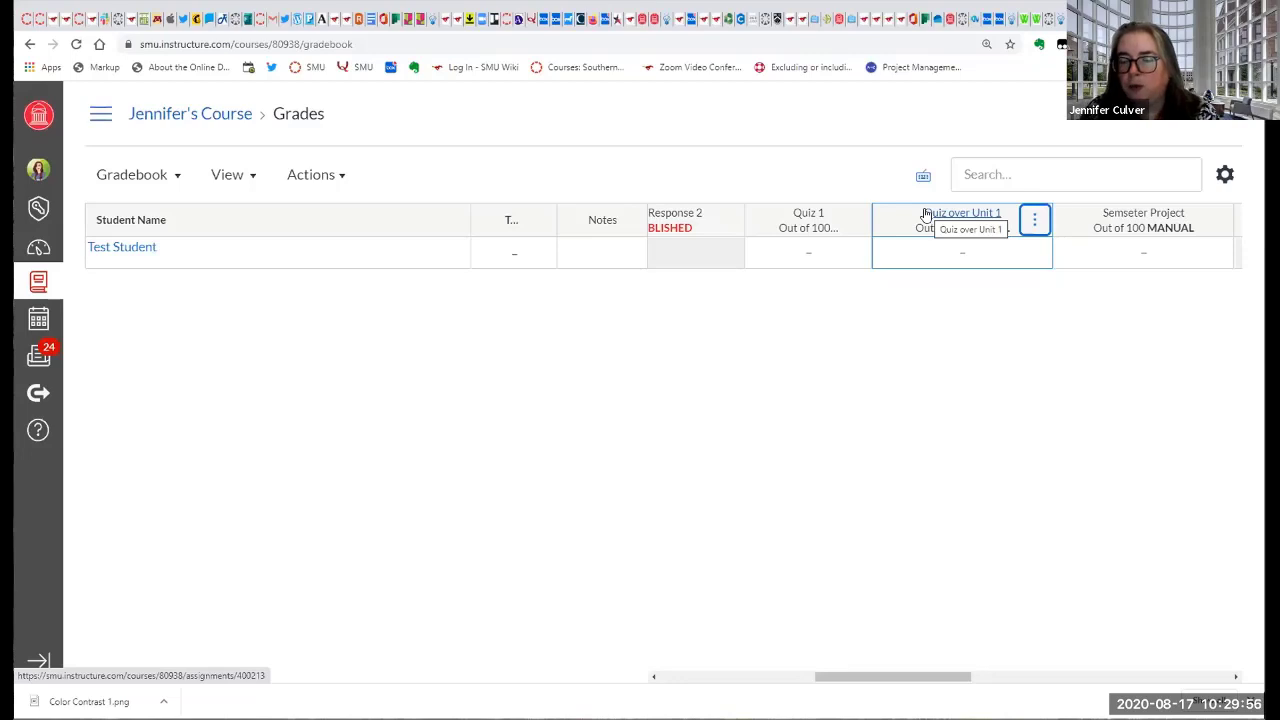
Review the column options for Quiz over Unit 1 and Semseter Project, including the latter's grade entry formats, without changing anything.
click(1033, 219)
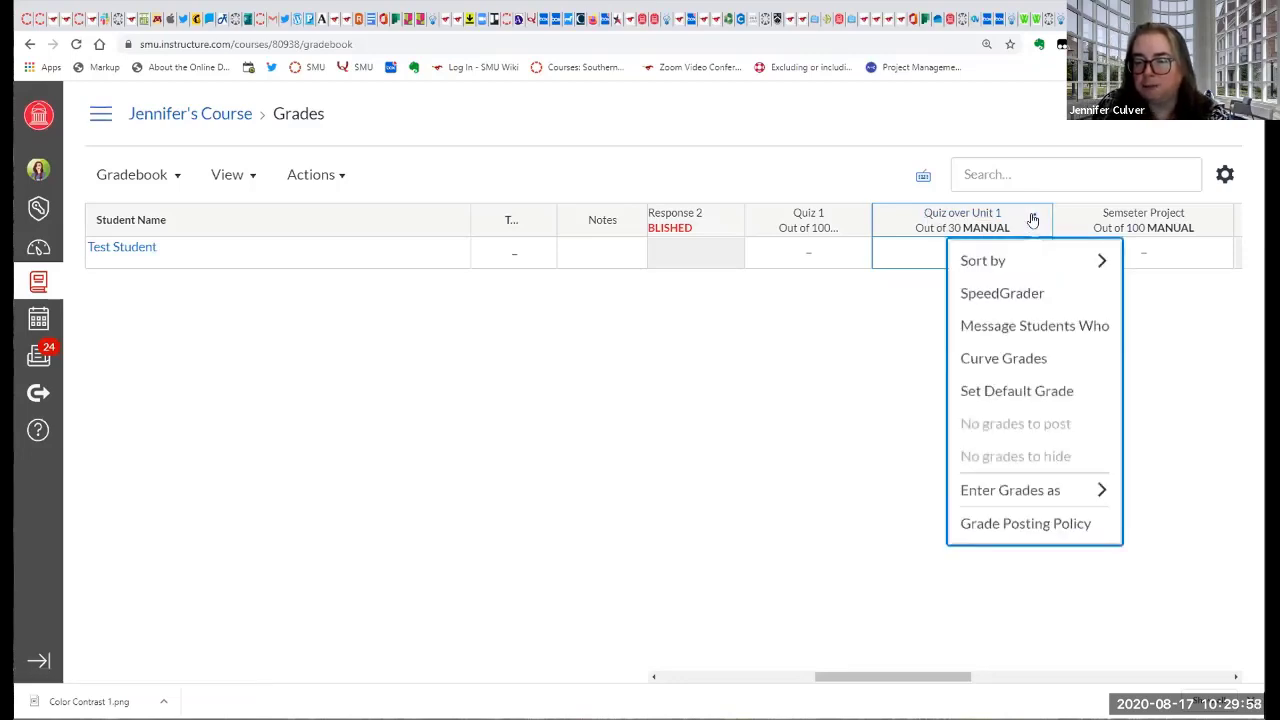
click(743, 309)
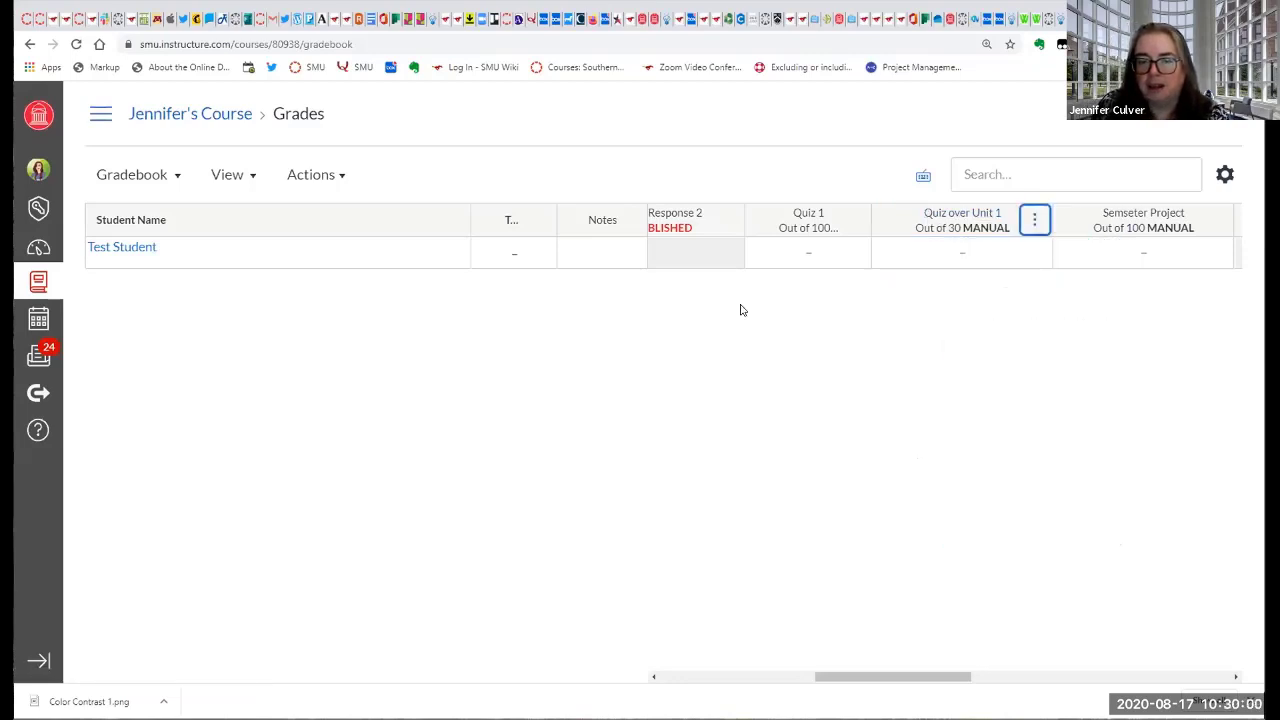
drag(857, 676, 931, 663)
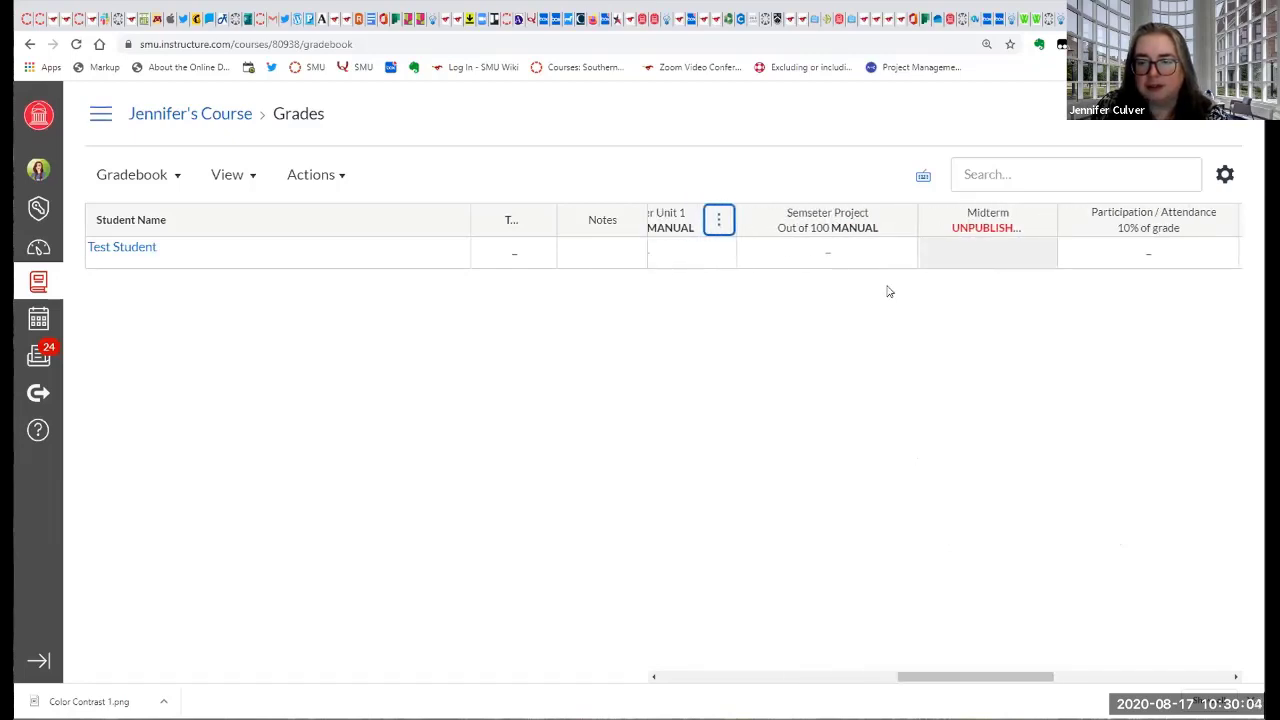
click(900, 220)
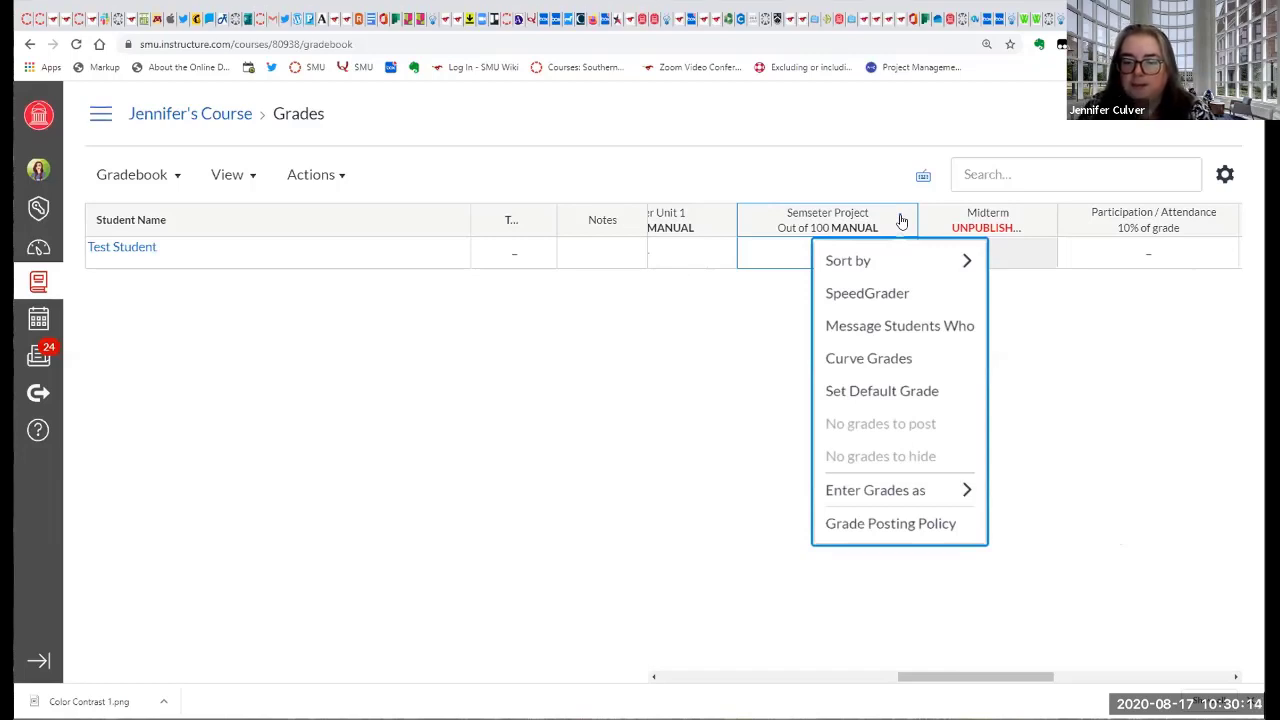
mouse_move(922, 500)
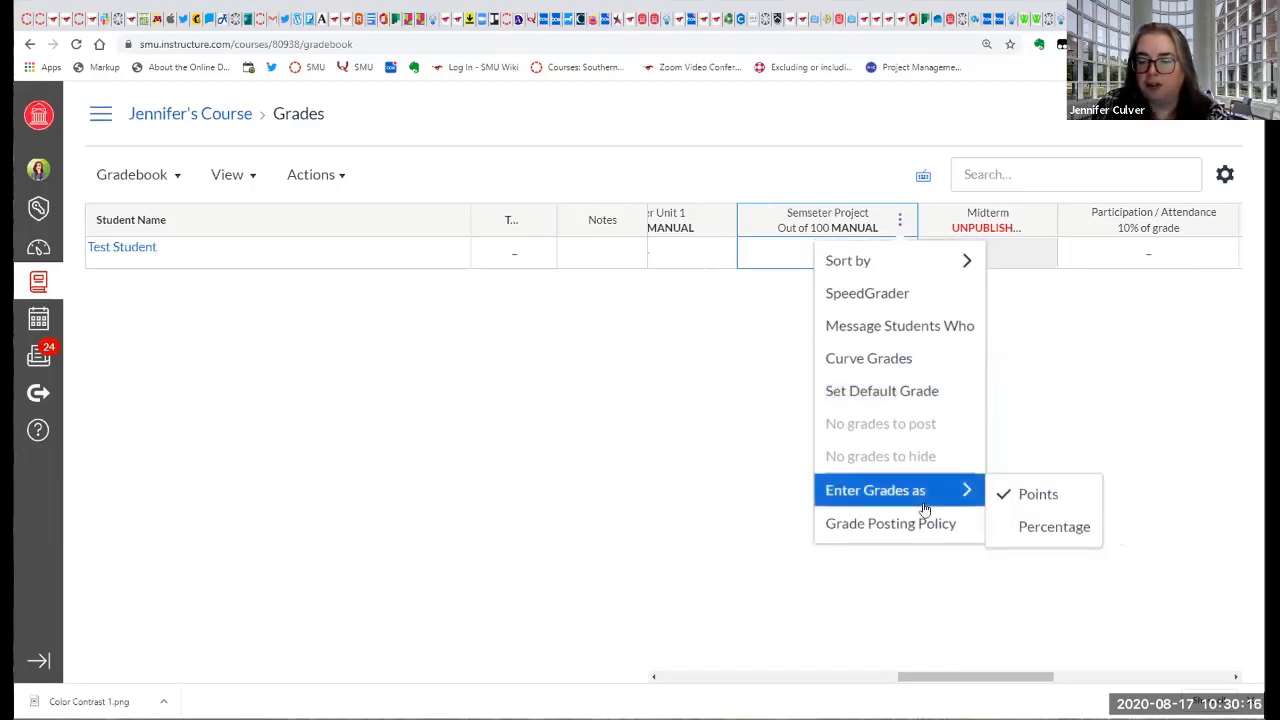
click(723, 474)
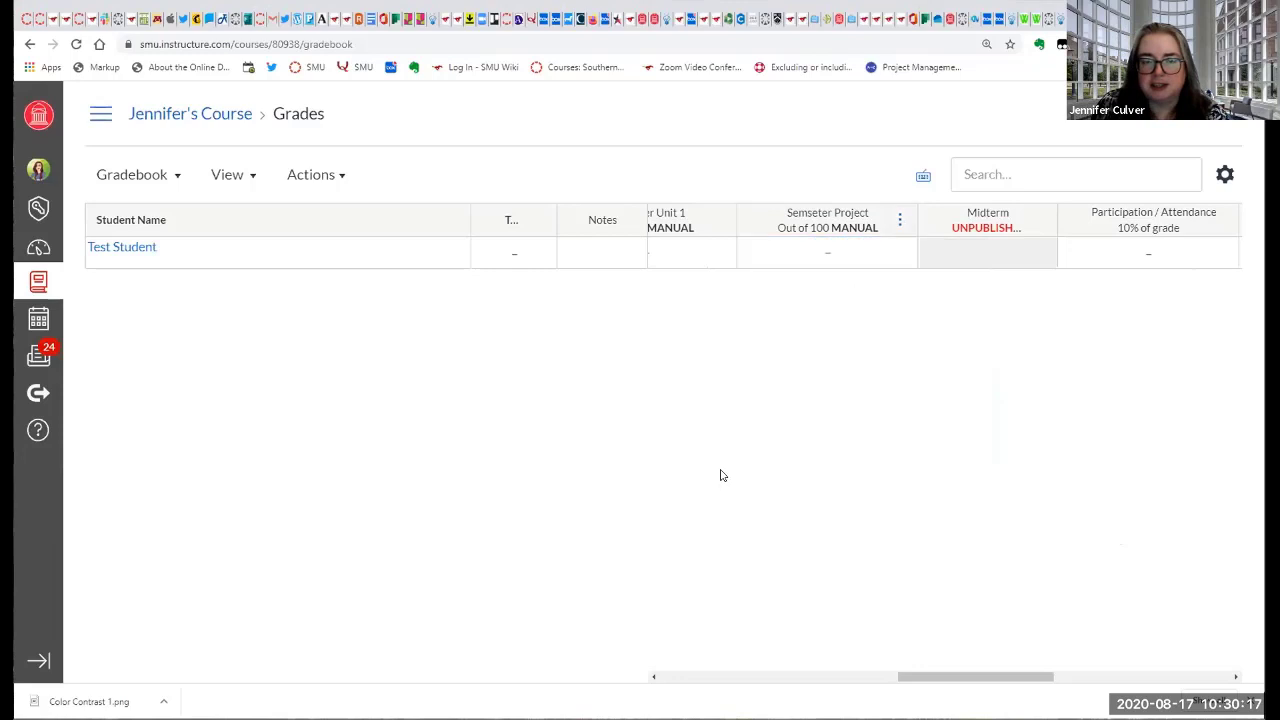
View the sort choices for the total grade column without applying any, and return to the first assignment columns.
click(538, 220)
mouse_move(537, 275)
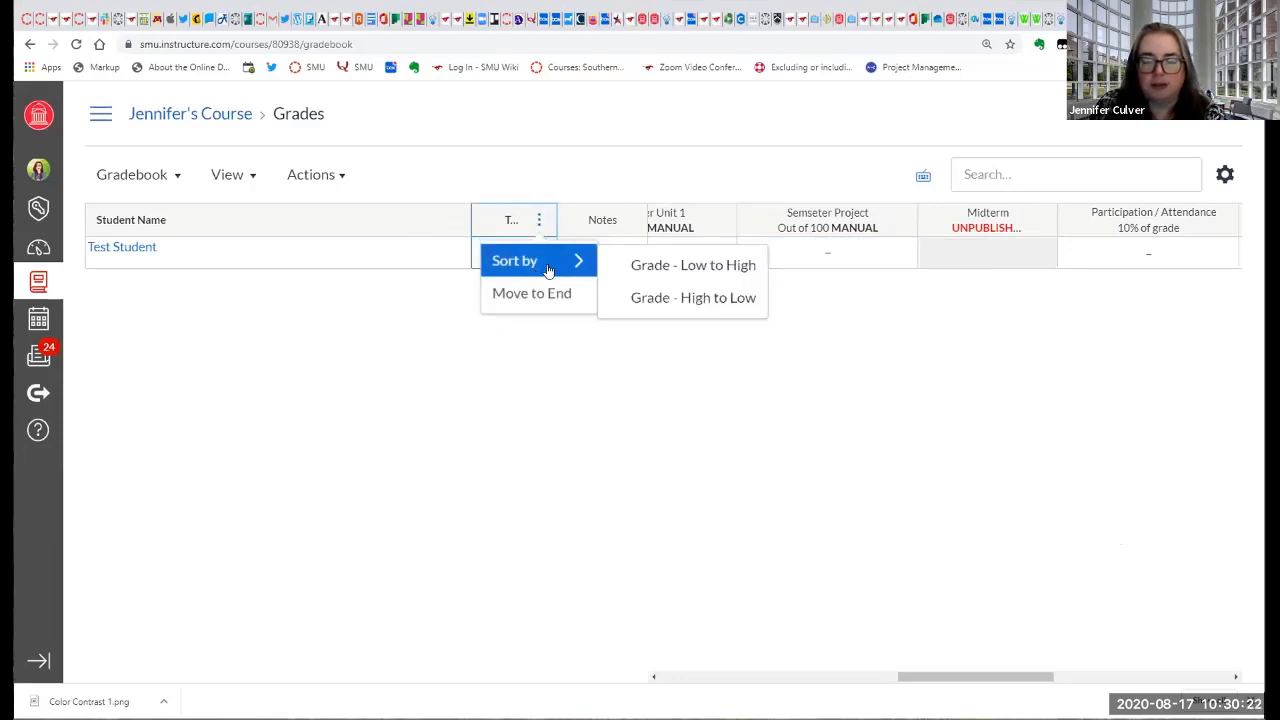
click(537, 423)
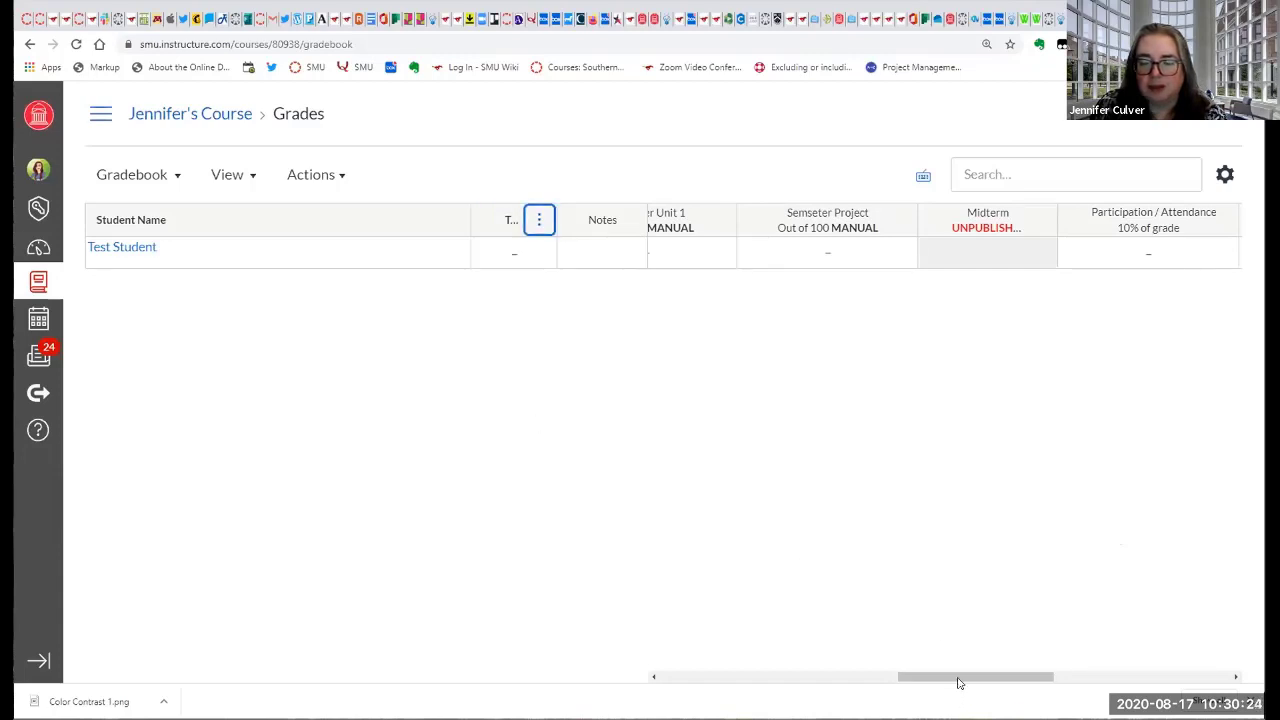
drag(957, 677, 707, 678)
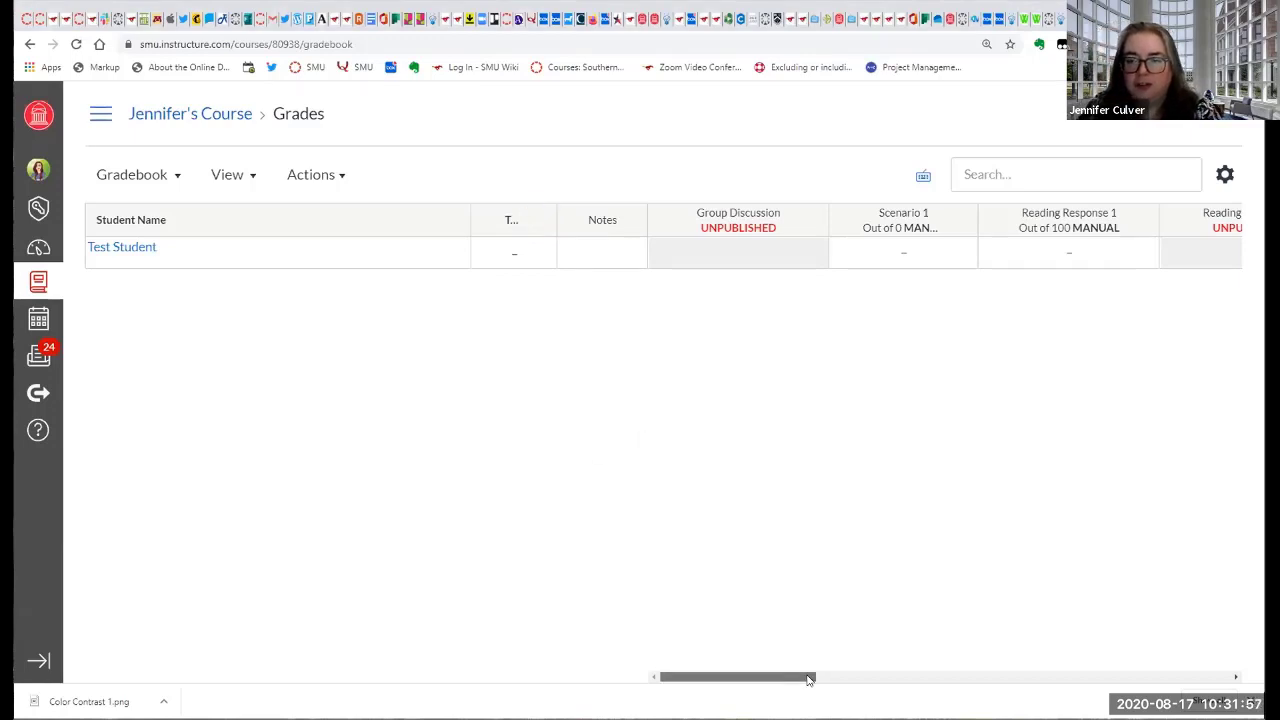
drag(810, 678, 766, 549)
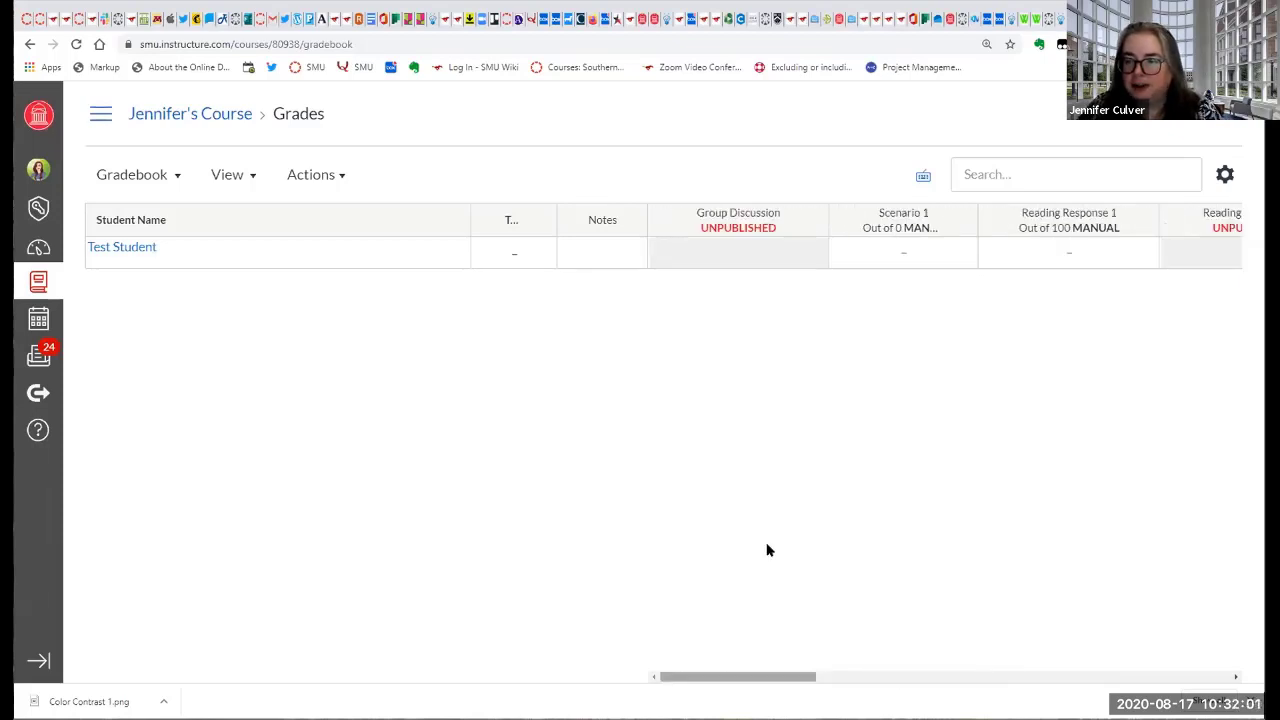
Search the gradebook for "Test" and clear the search.
click(1027, 164)
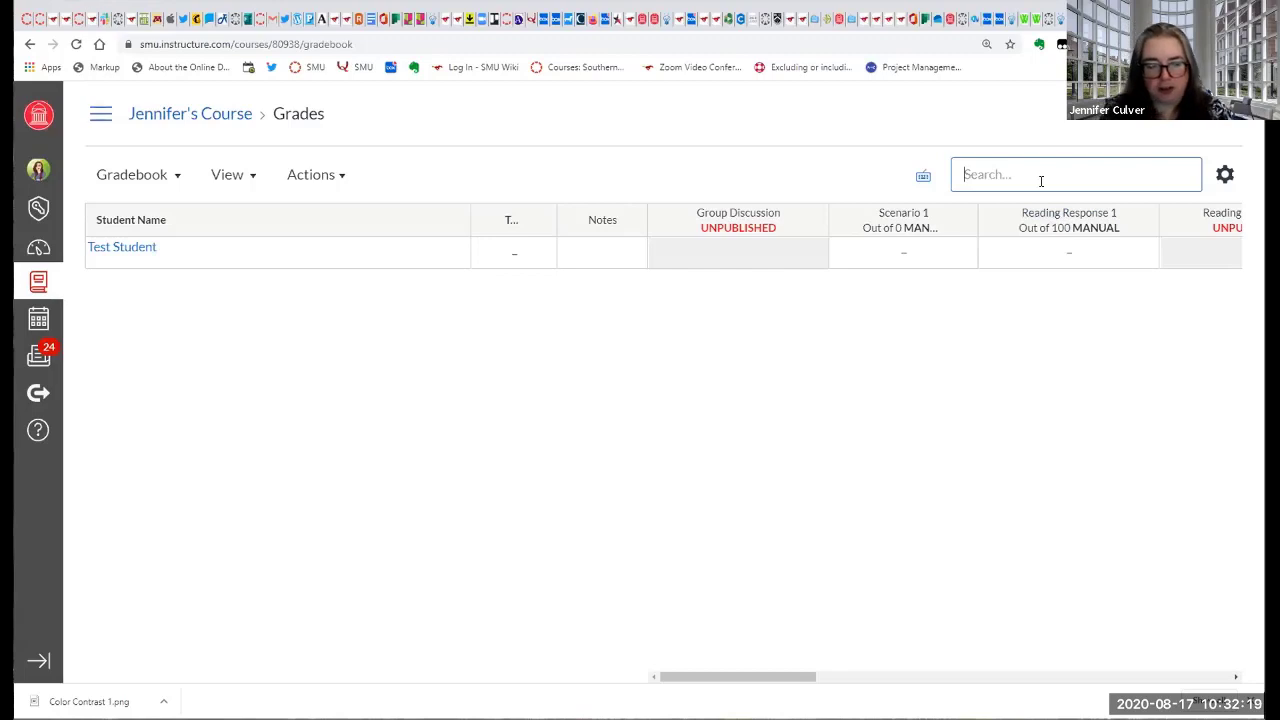
text(Test)
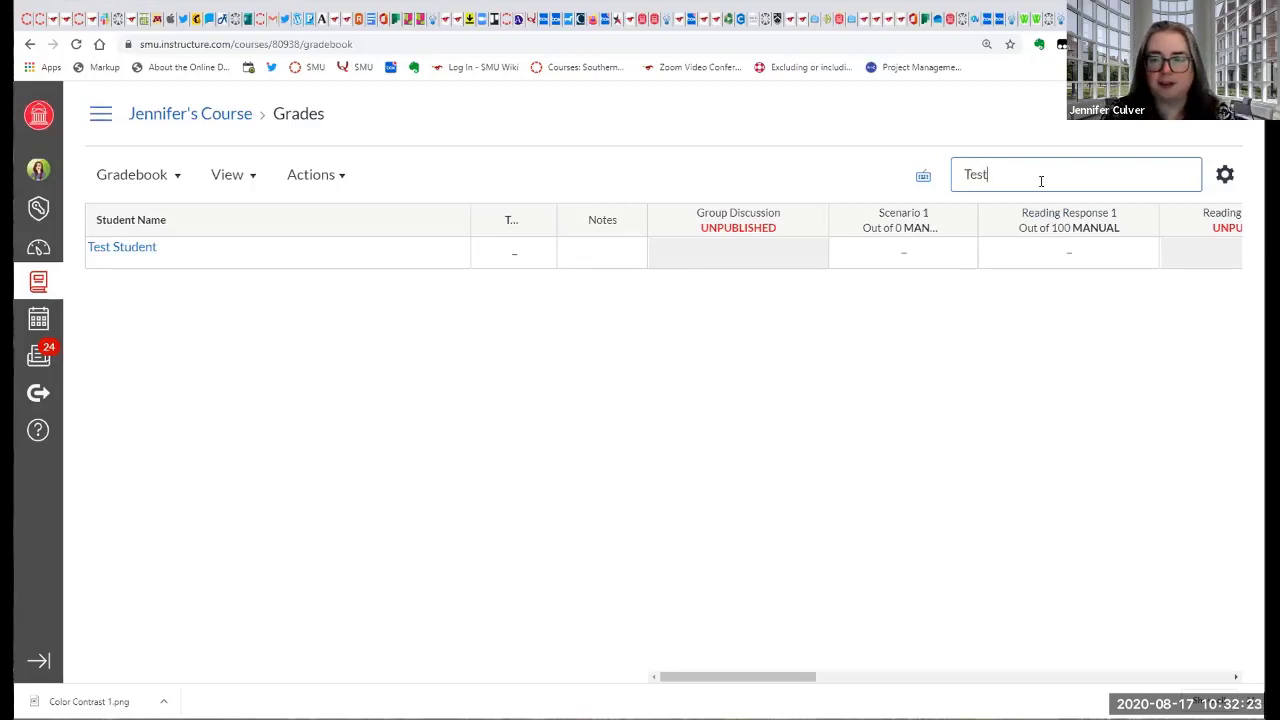
key(BackSpace)
key(BackSpace)
key(BackSpace)
key(BackSpace)
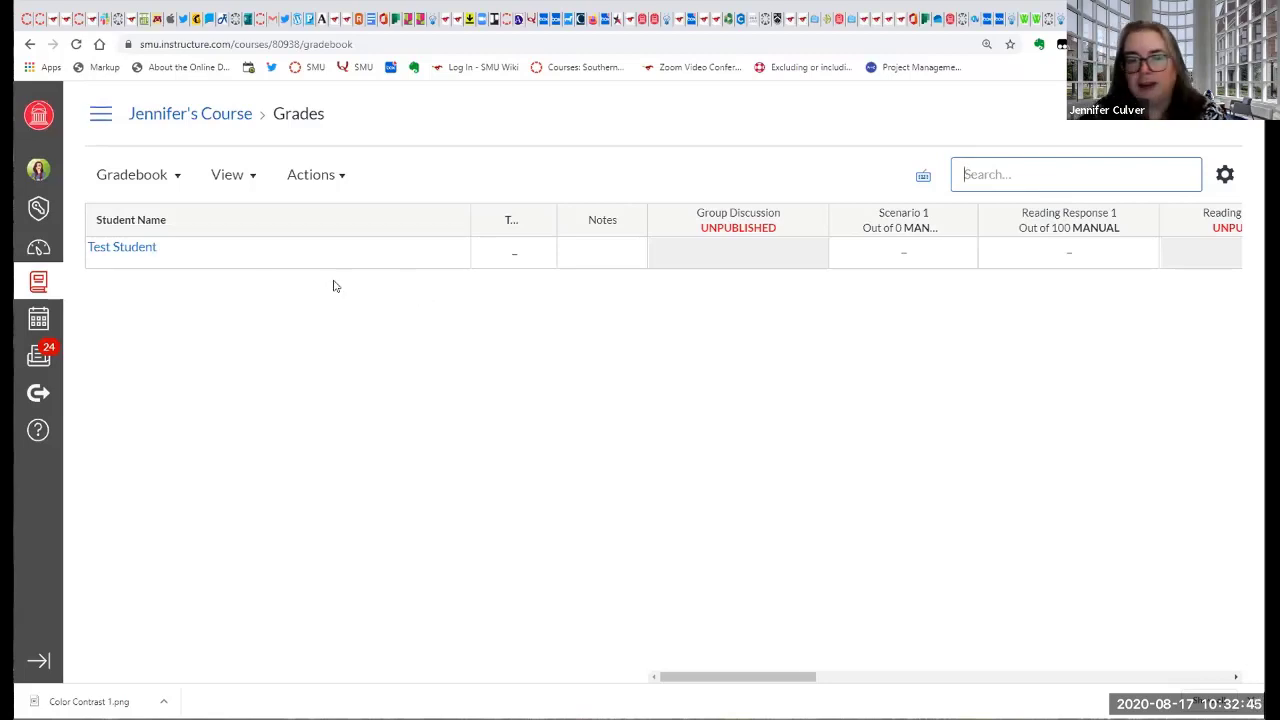
Check the total column's options, and examine the weighted assignment group and Override columns at the end of the gradebook.
click(538, 219)
click(606, 172)
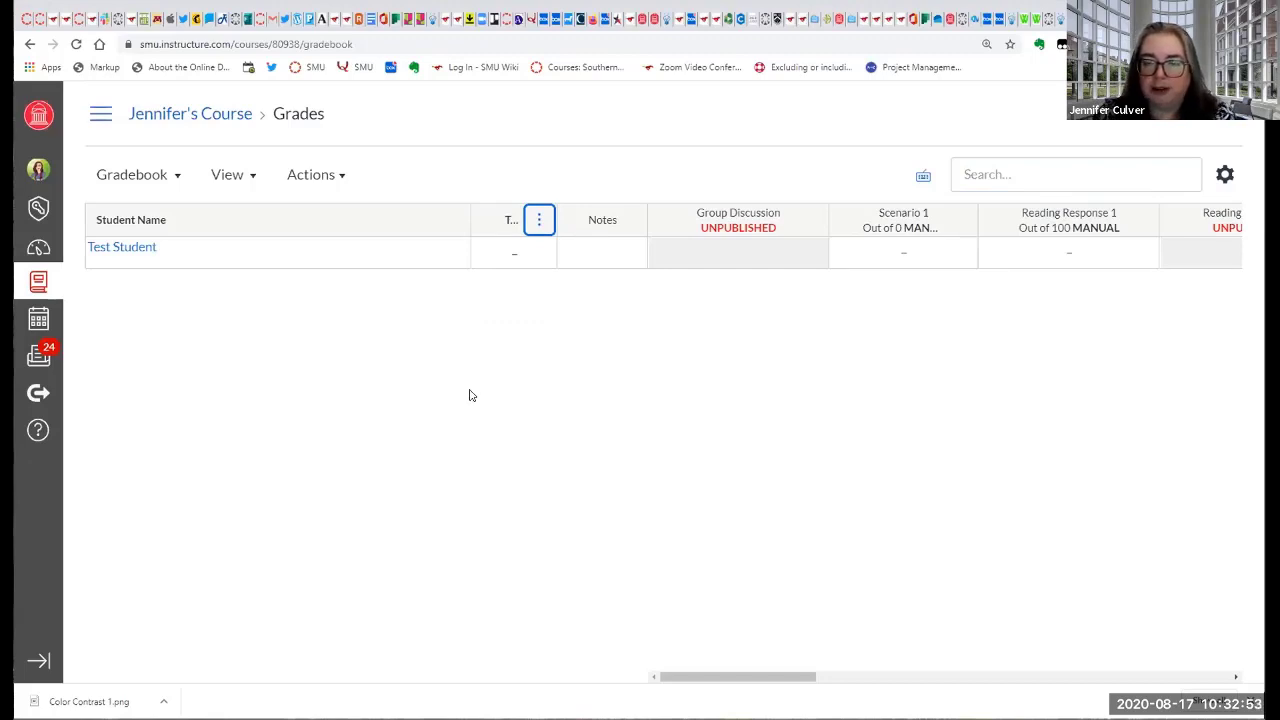
drag(794, 680, 1213, 692)
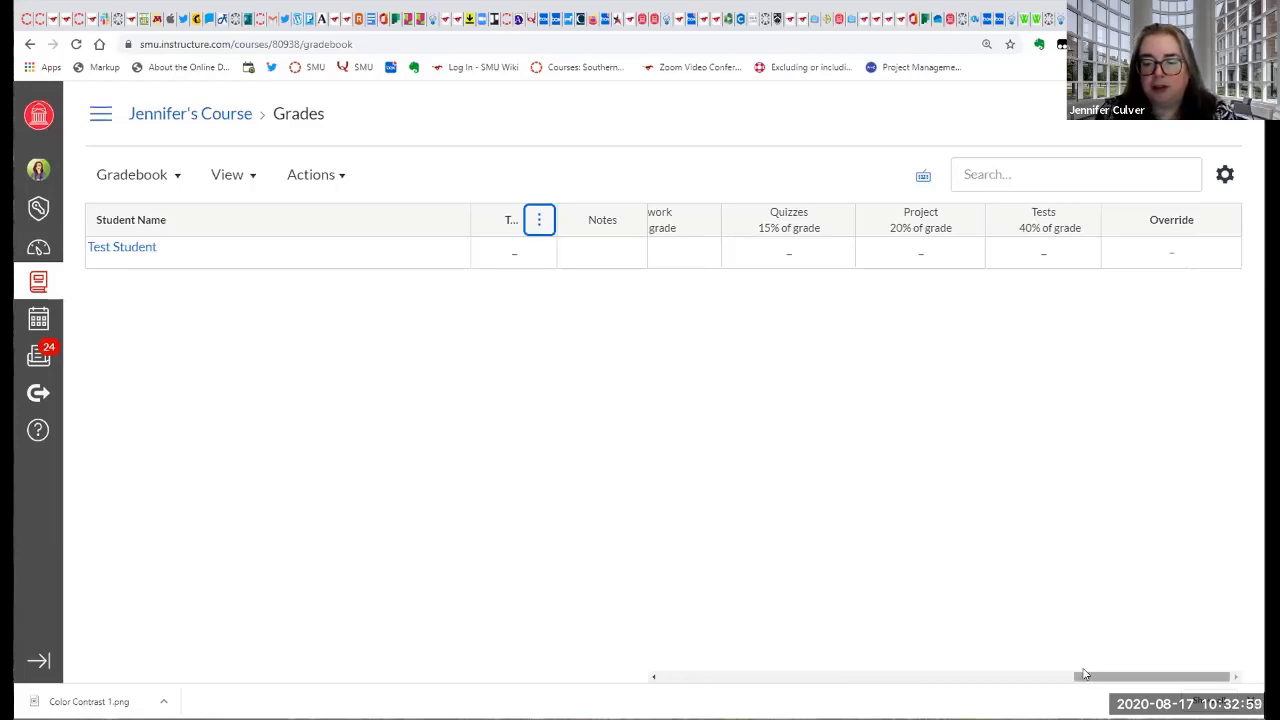
drag(1094, 681, 1018, 693)
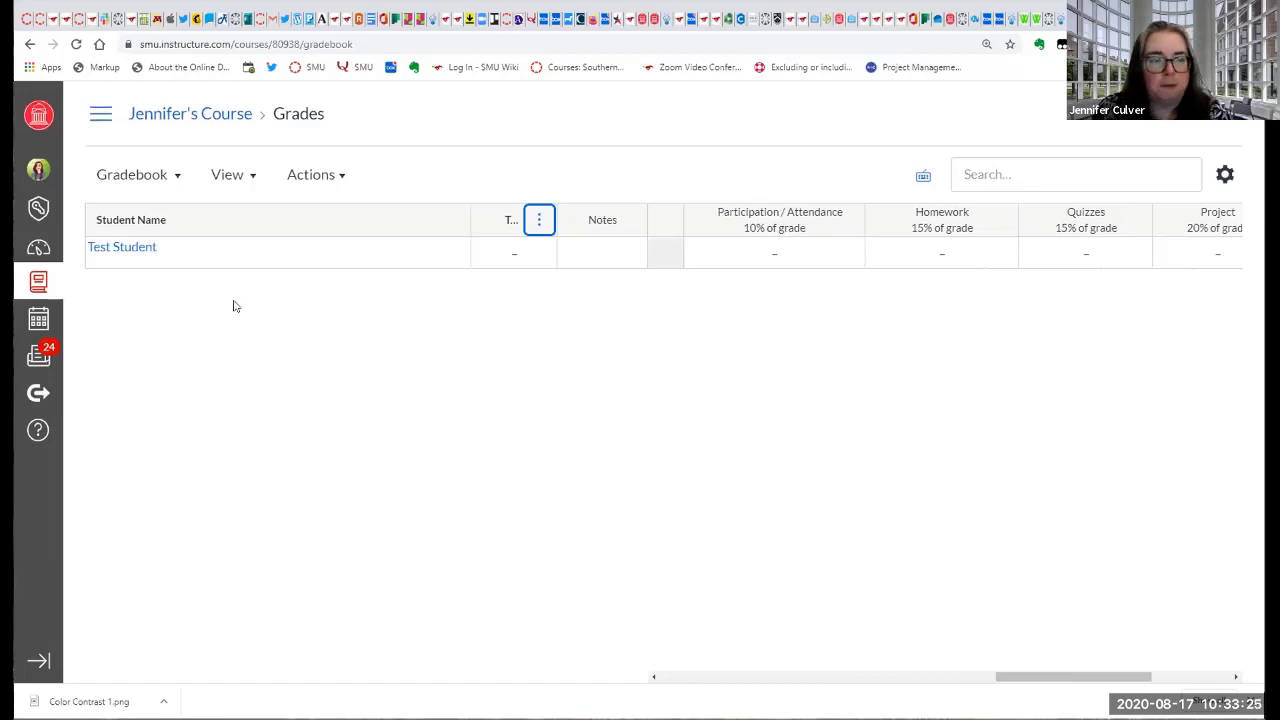
Open the course's Assignments page and review the assignment groups, their weights and the assignments in each group.
click(92, 115)
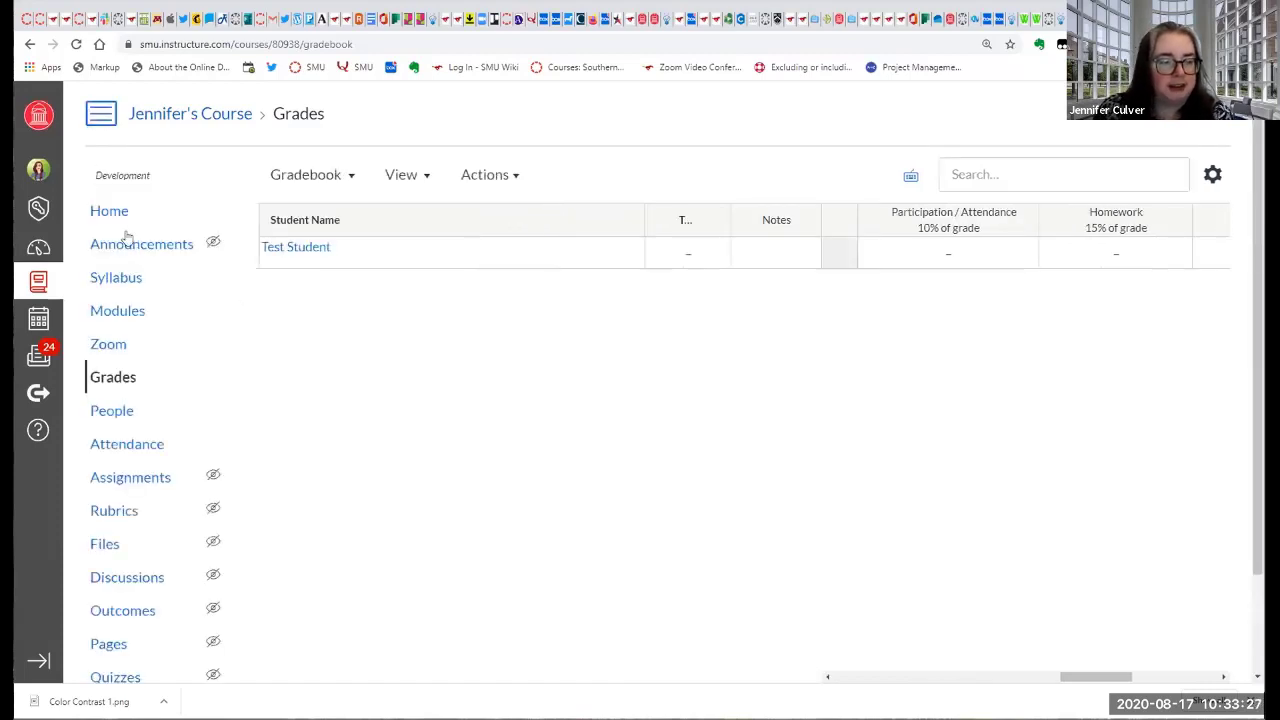
click(115, 481)
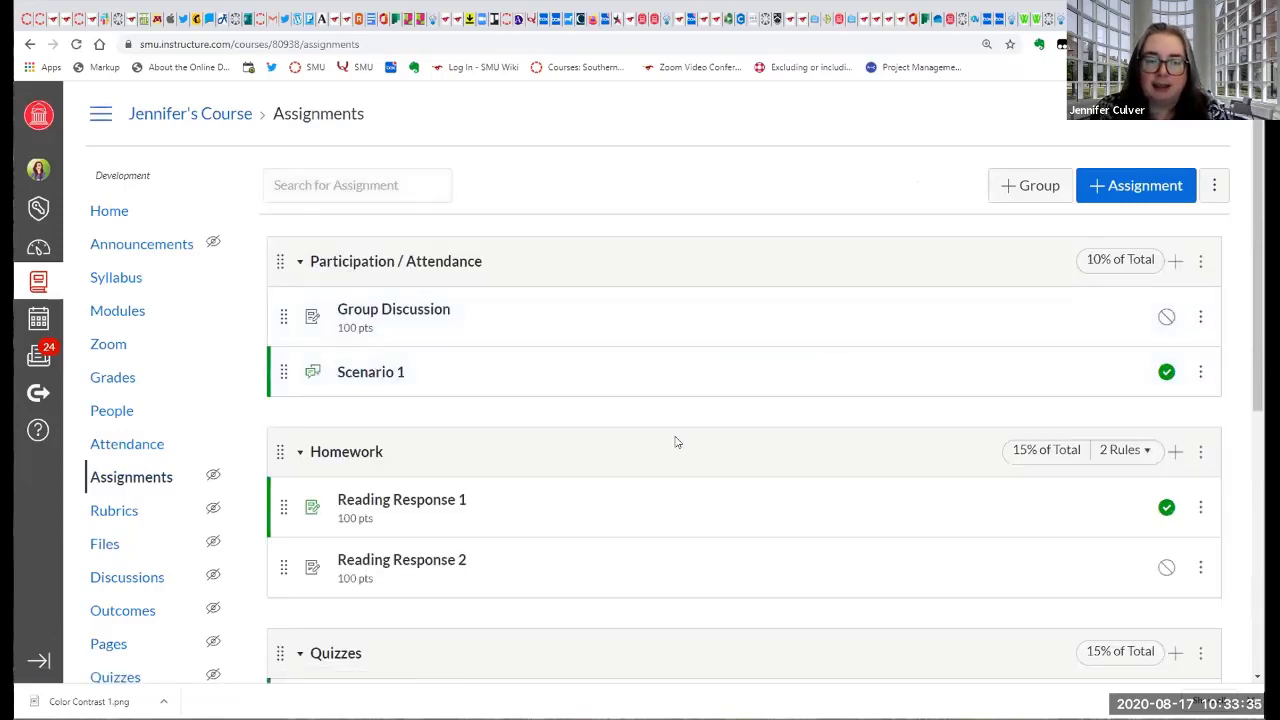
scroll(677, 440, down, 1)
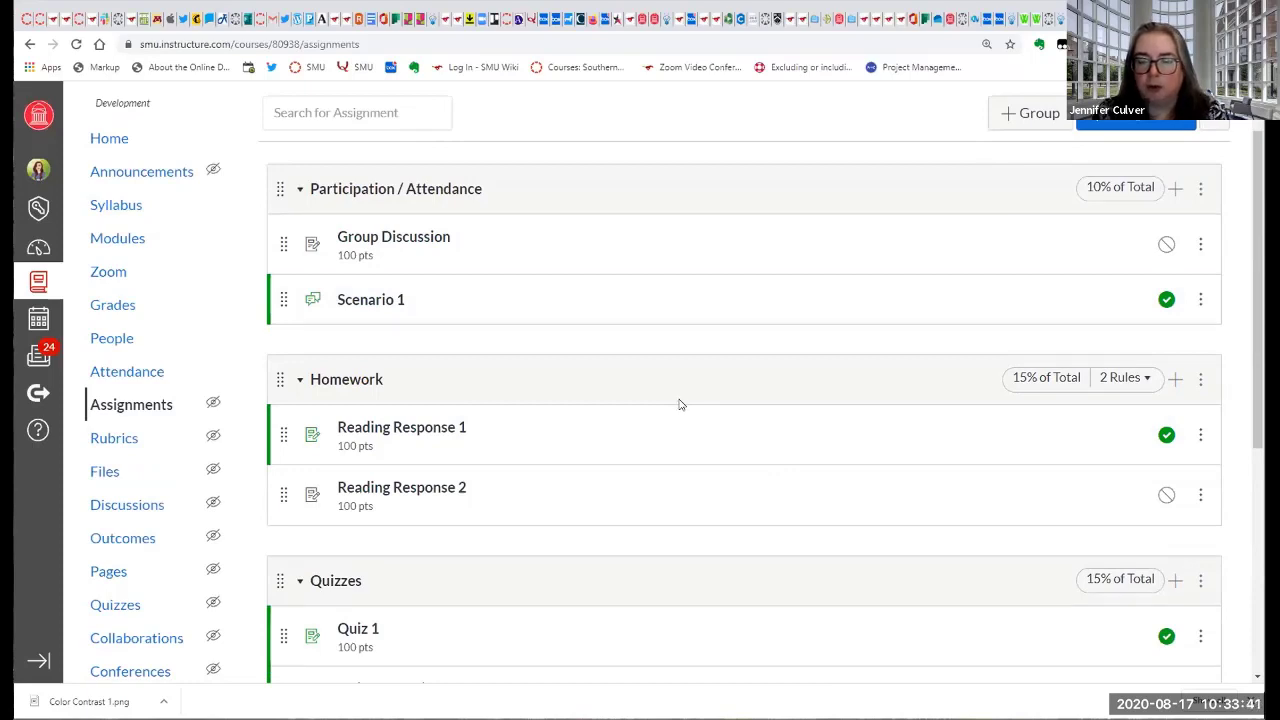
scroll(791, 382, down, 2)
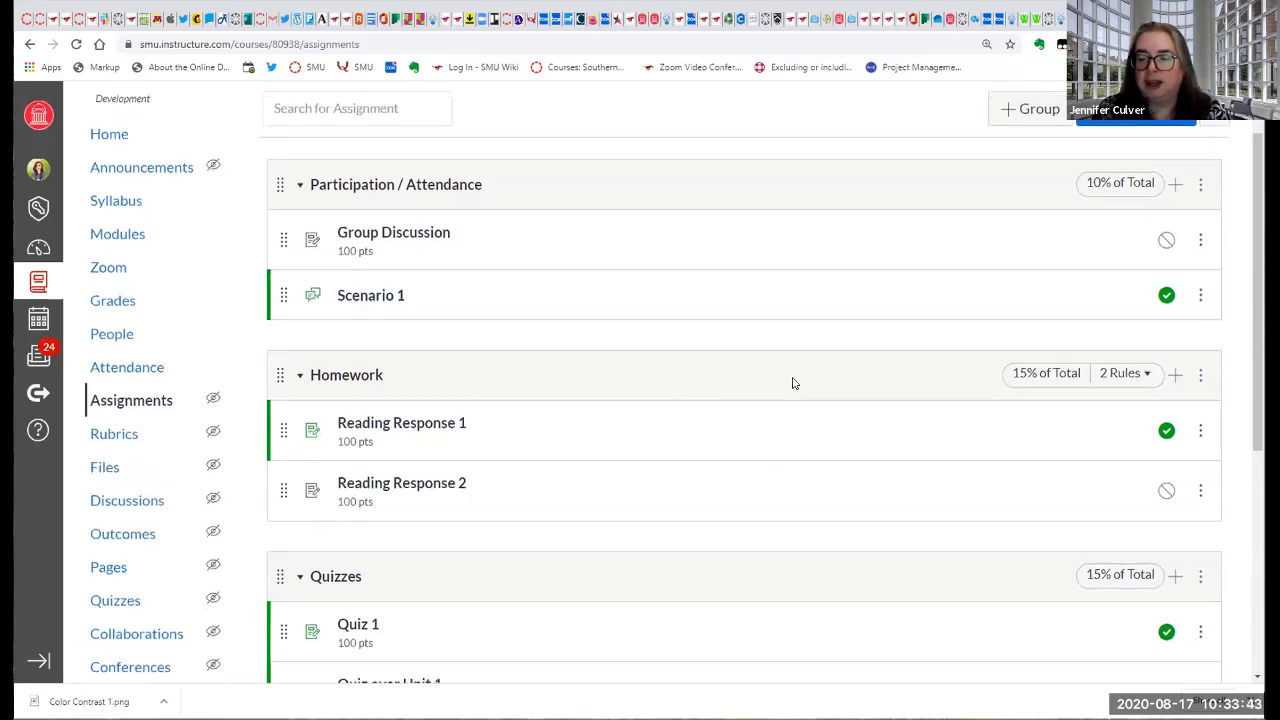
scroll(792, 380, down, 3)
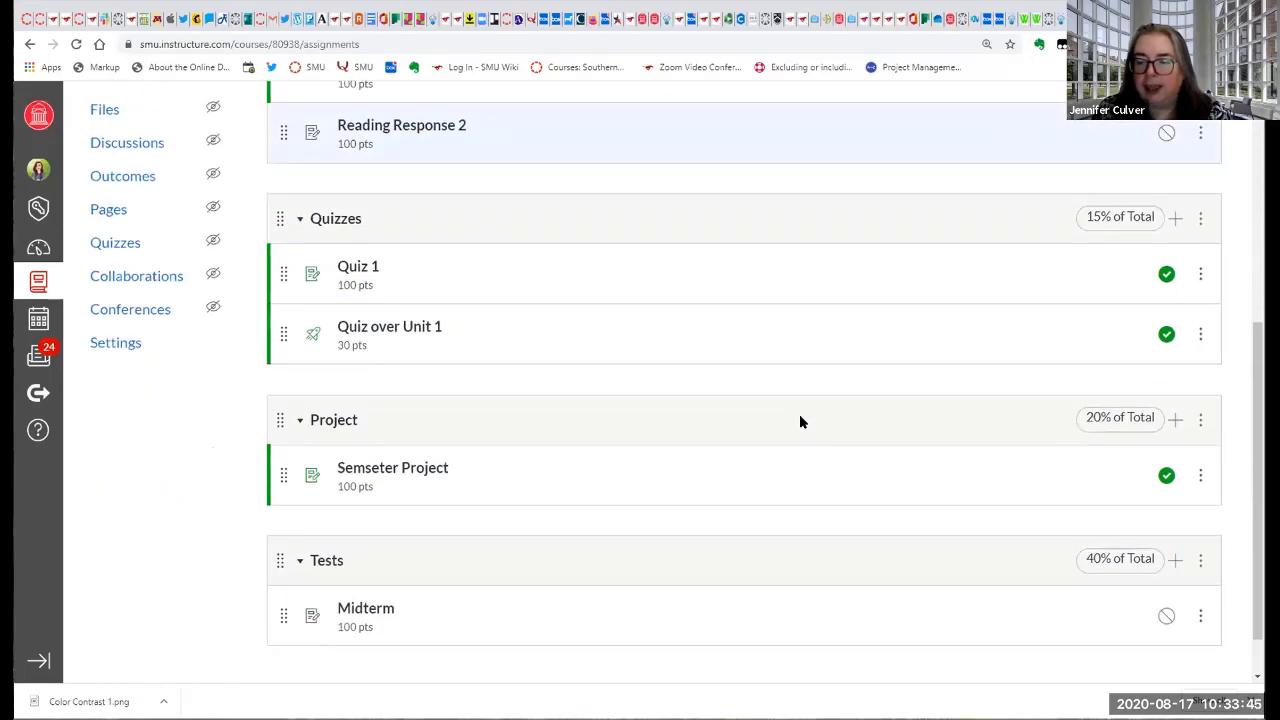
scroll(824, 472, up, 5)
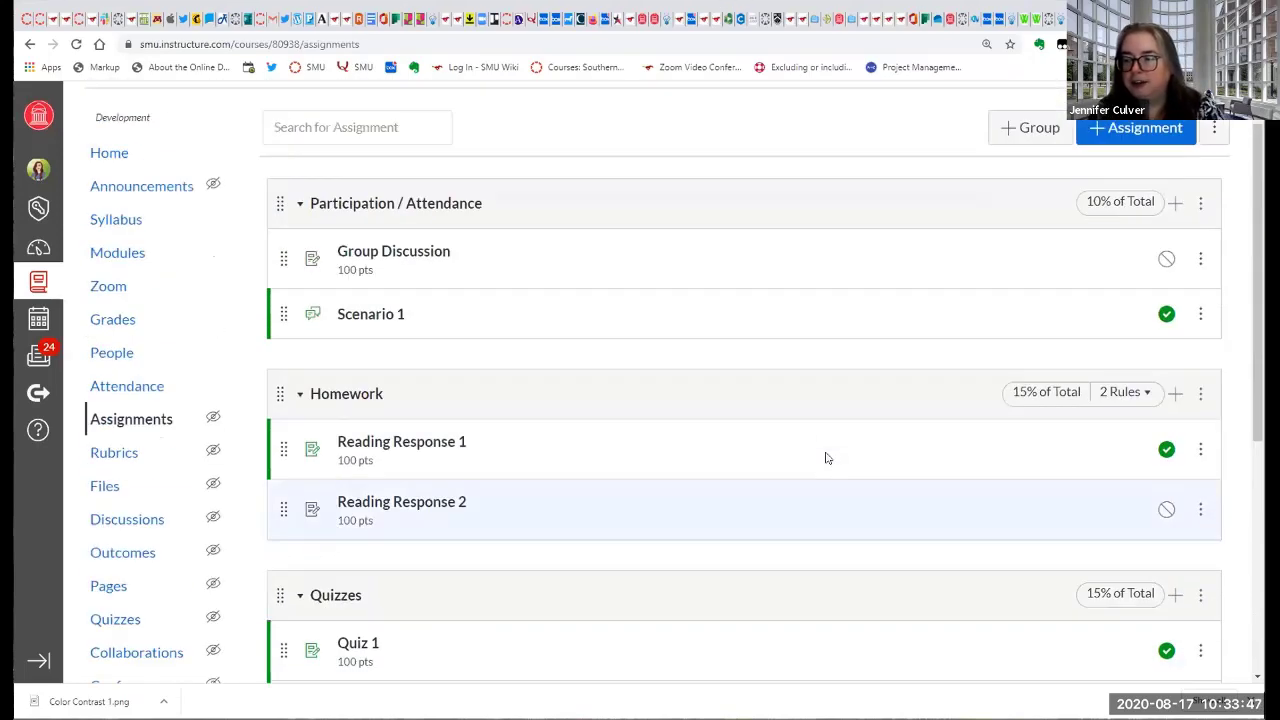
scroll(826, 458, up, 1)
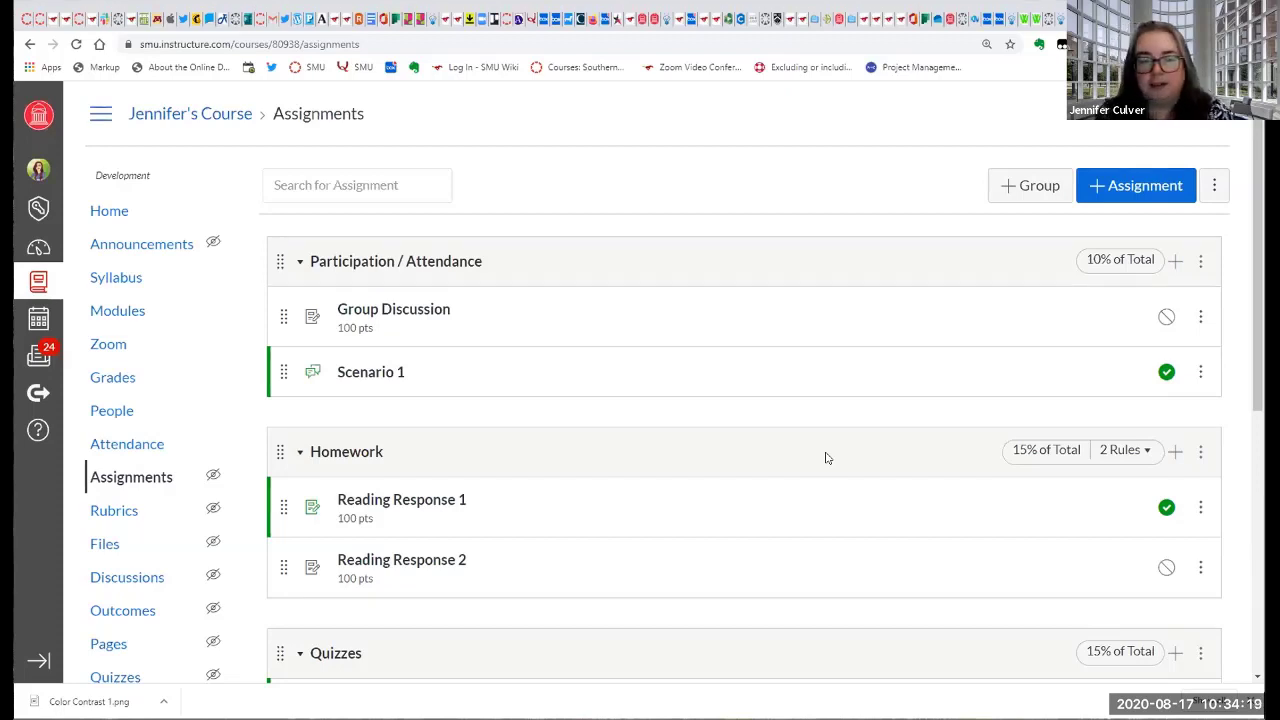
scroll(811, 443, down, 3)
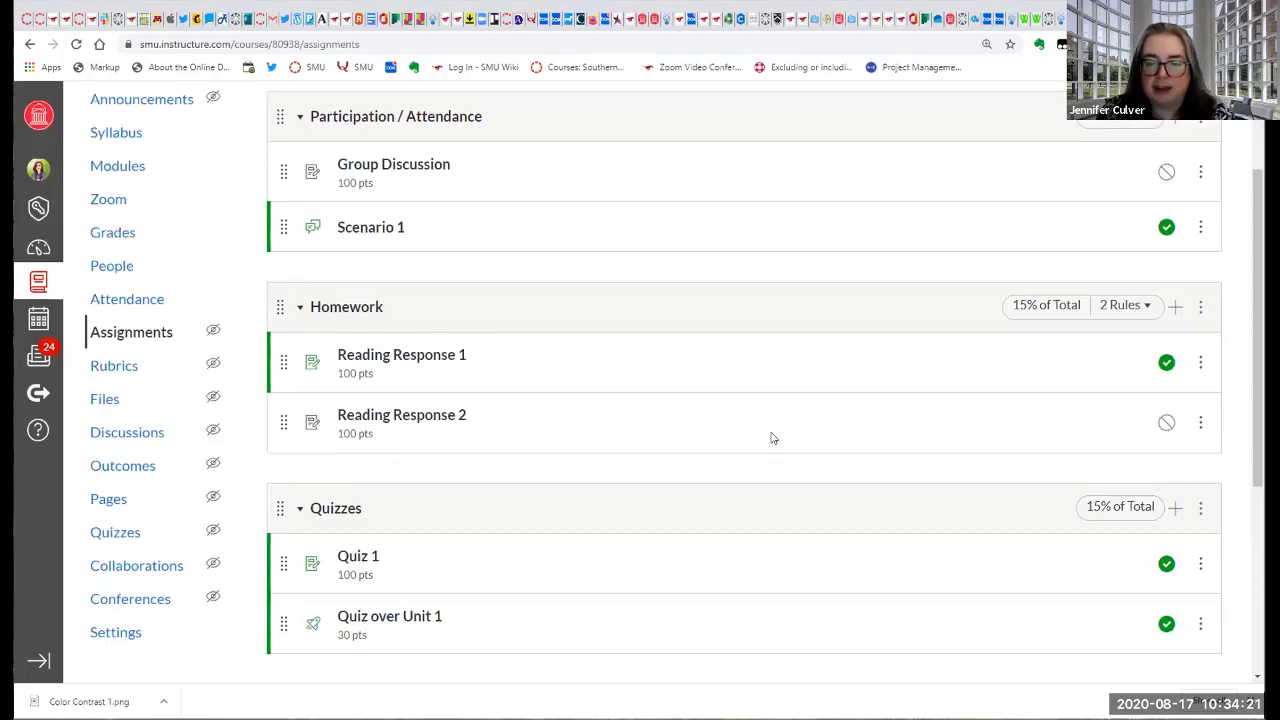
scroll(758, 448, down, 4)
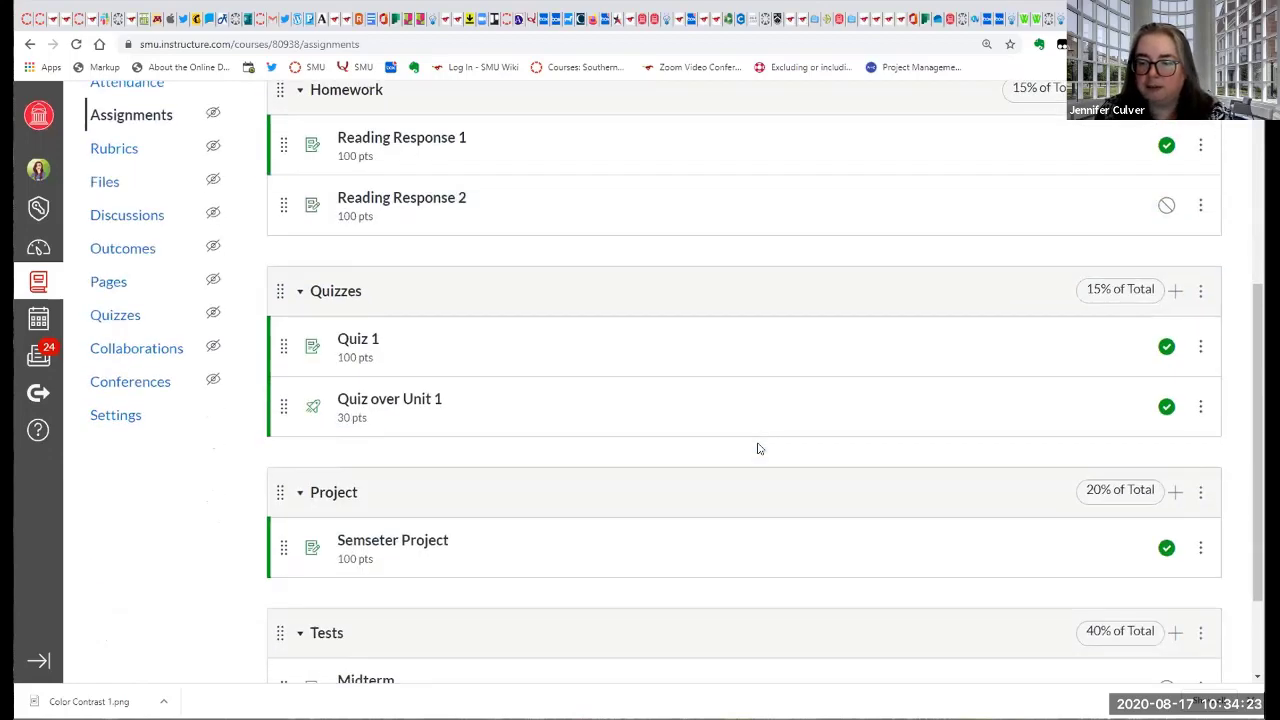
scroll(758, 448, up, 5)
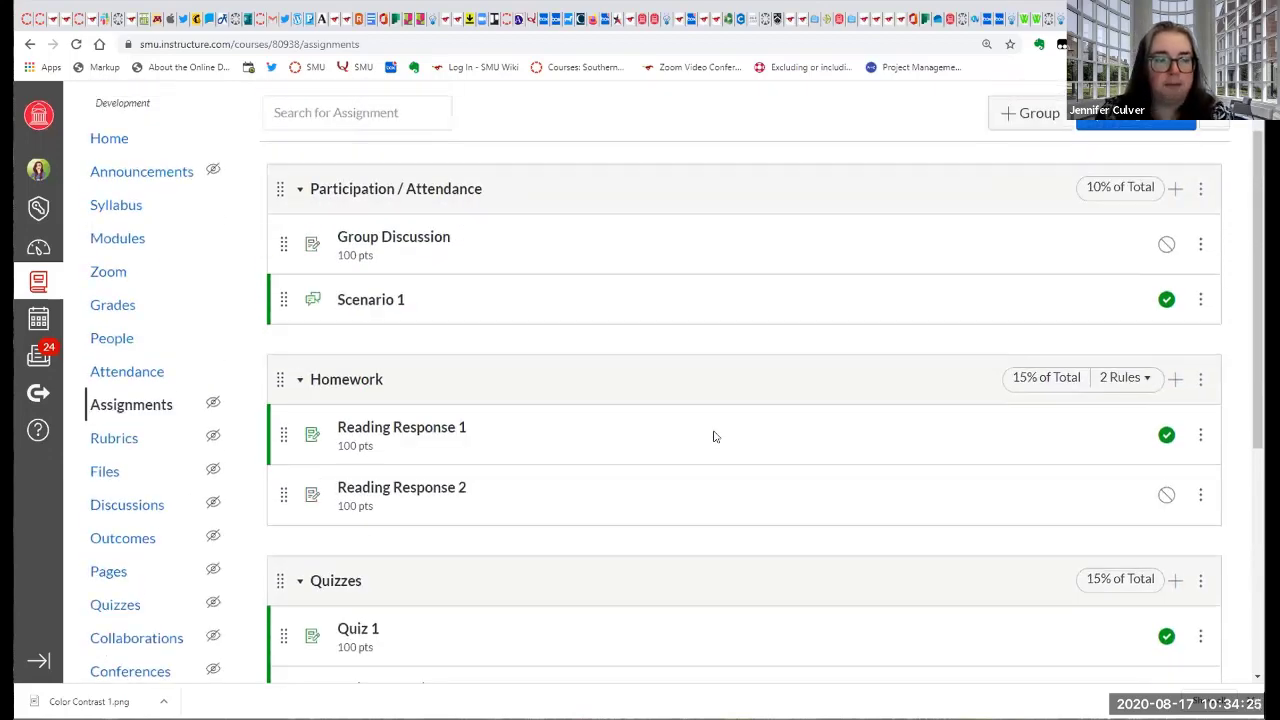
scroll(686, 430, up, 2)
Enter Student View from the course home page and open the test student's Grades page.
click(106, 210)
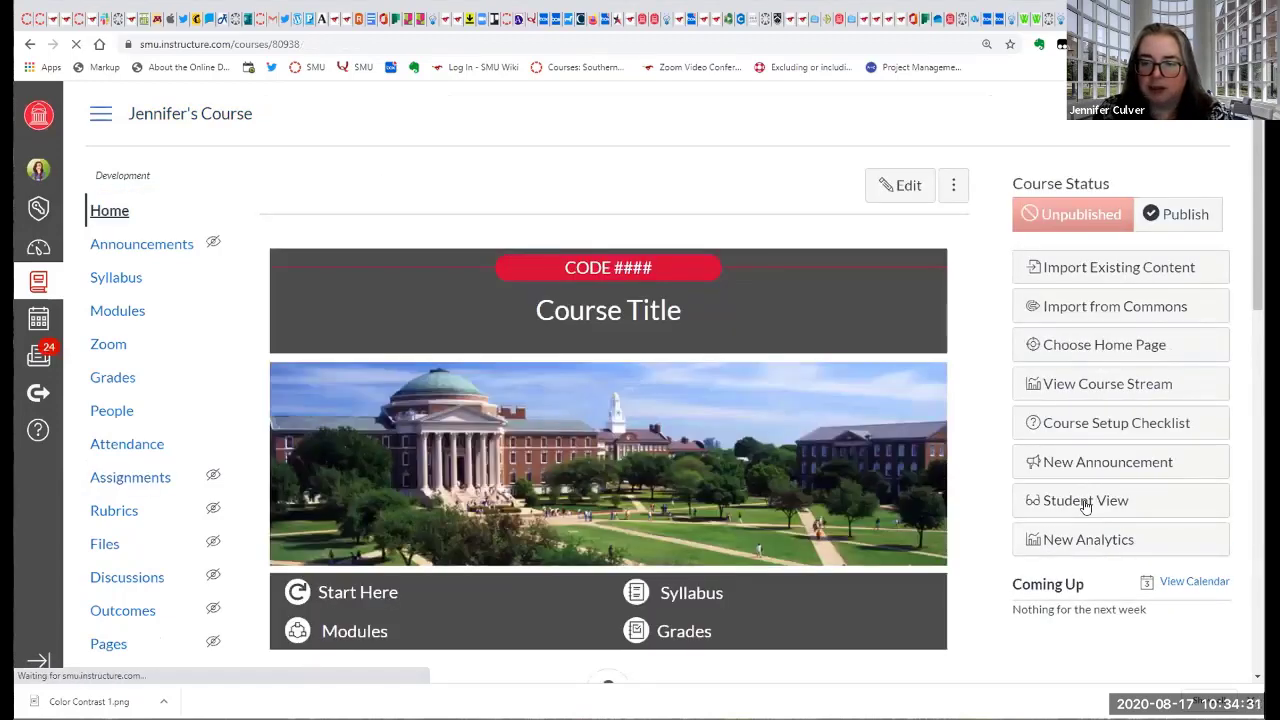
click(1086, 505)
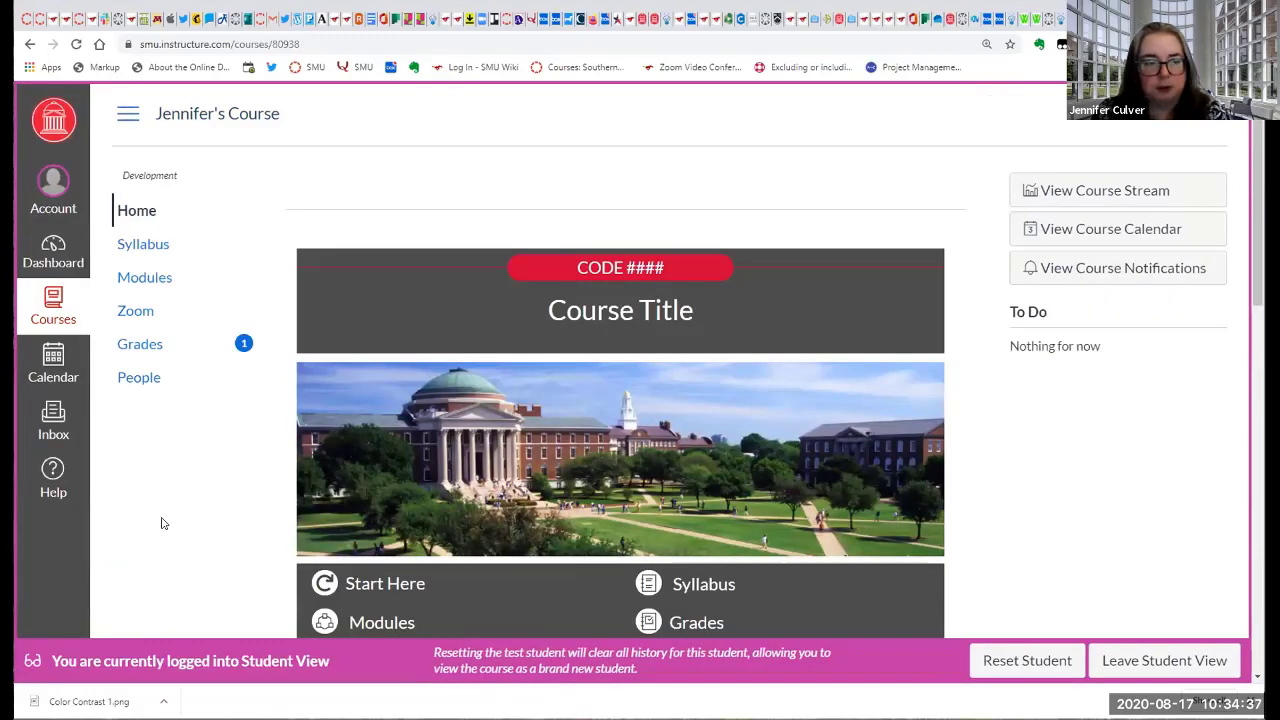
click(127, 345)
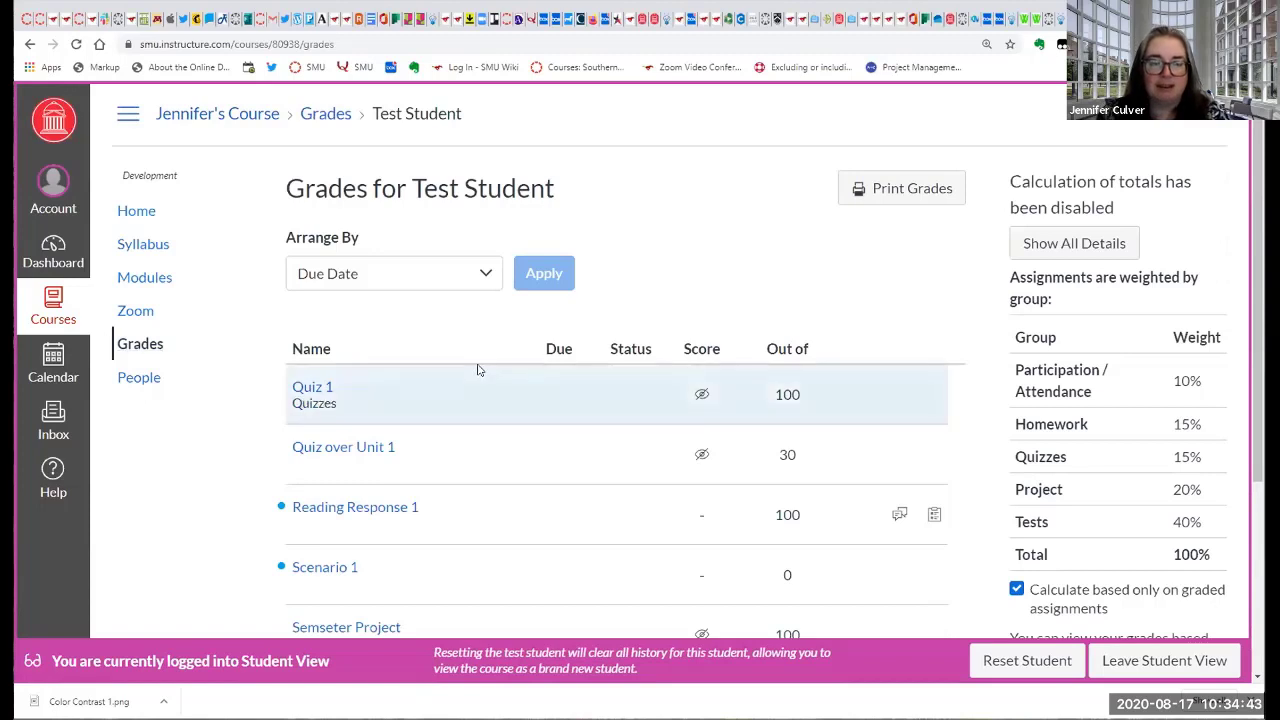
Examine the test student's grade list, including hidden scores, group weights, and the comment and rubric indicators for Reading Response 1.
scroll(477, 371, down, 1)
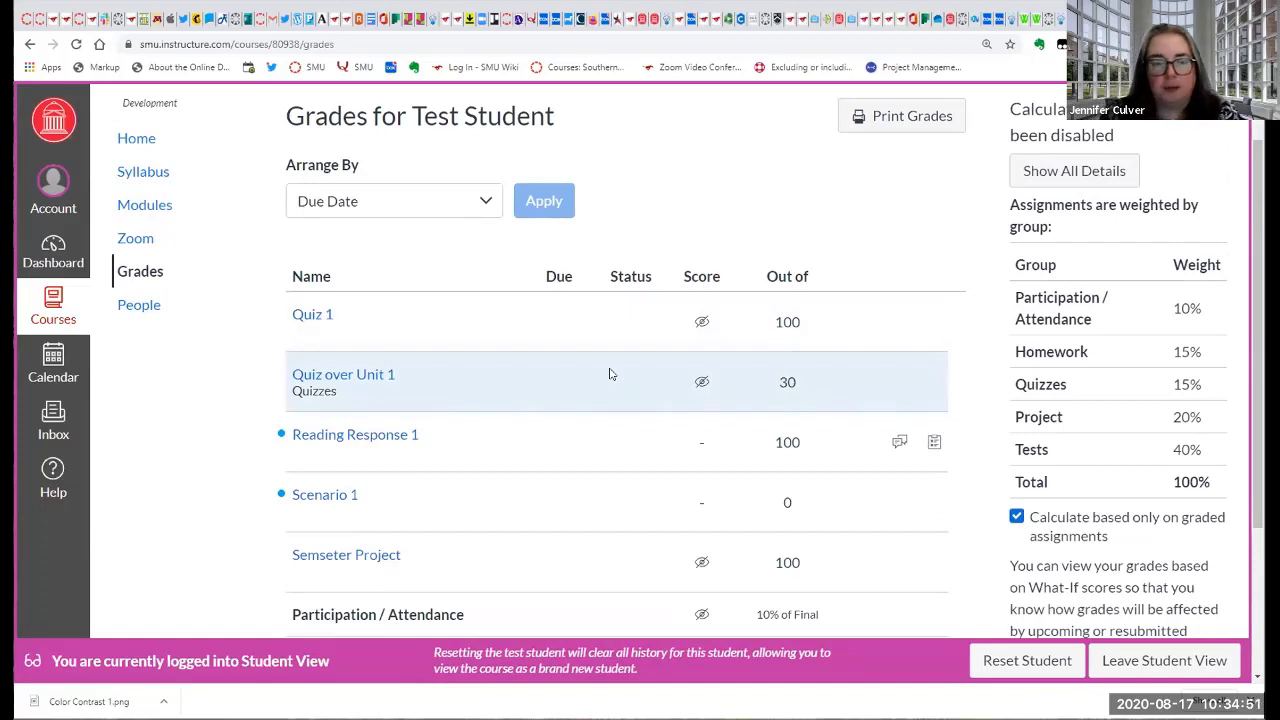
scroll(499, 425, down, 1)
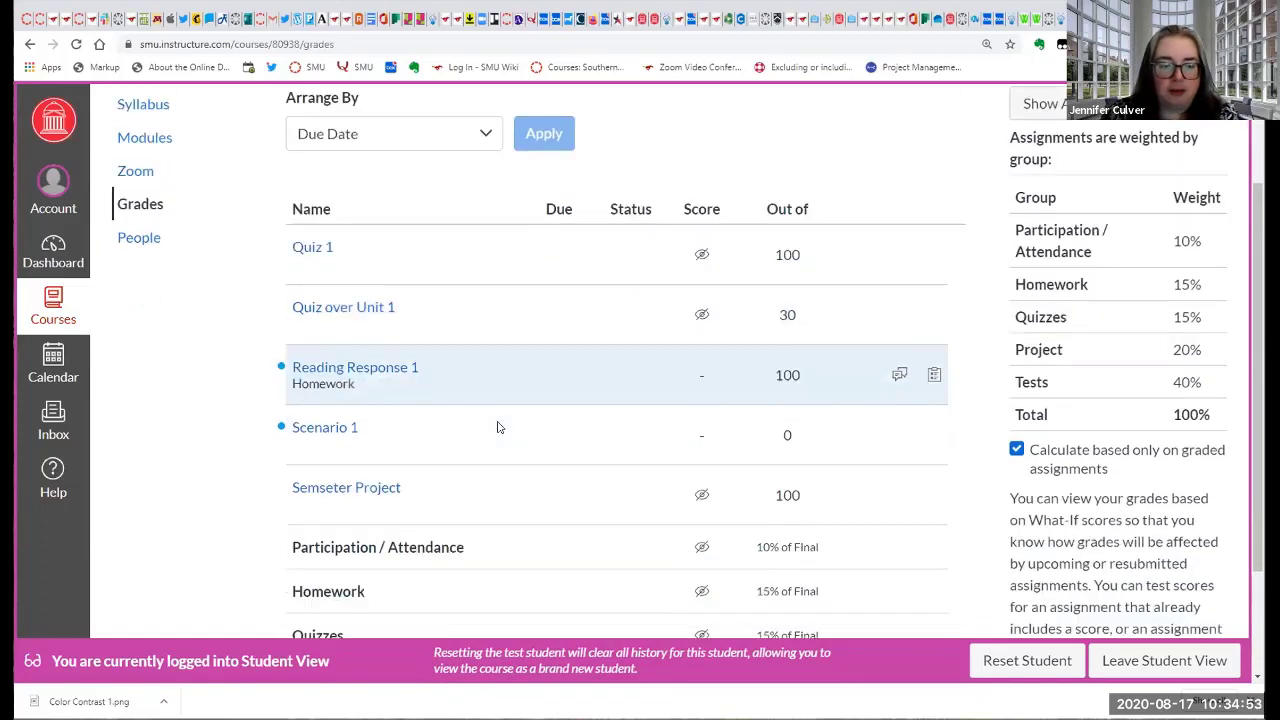
scroll(497, 450, down, 1)
scroll(495, 472, up, 1)
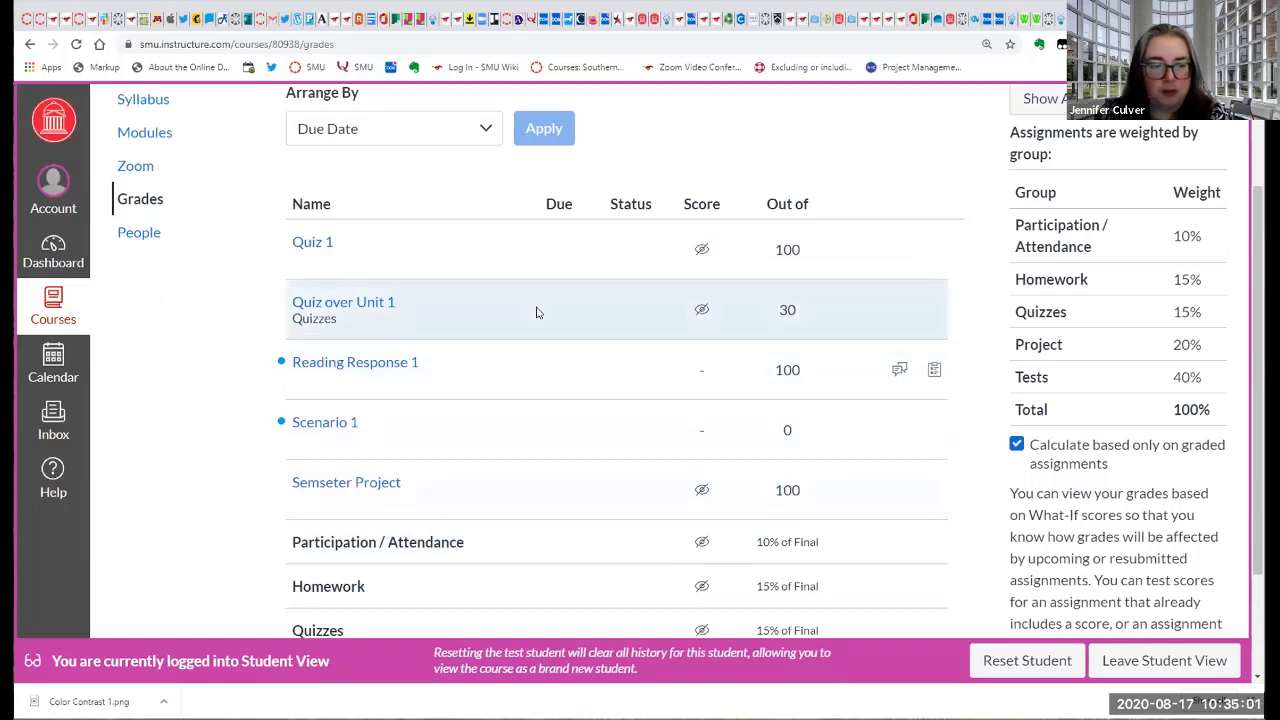
scroll(551, 360, down, 1)
scroll(530, 435, up, 1)
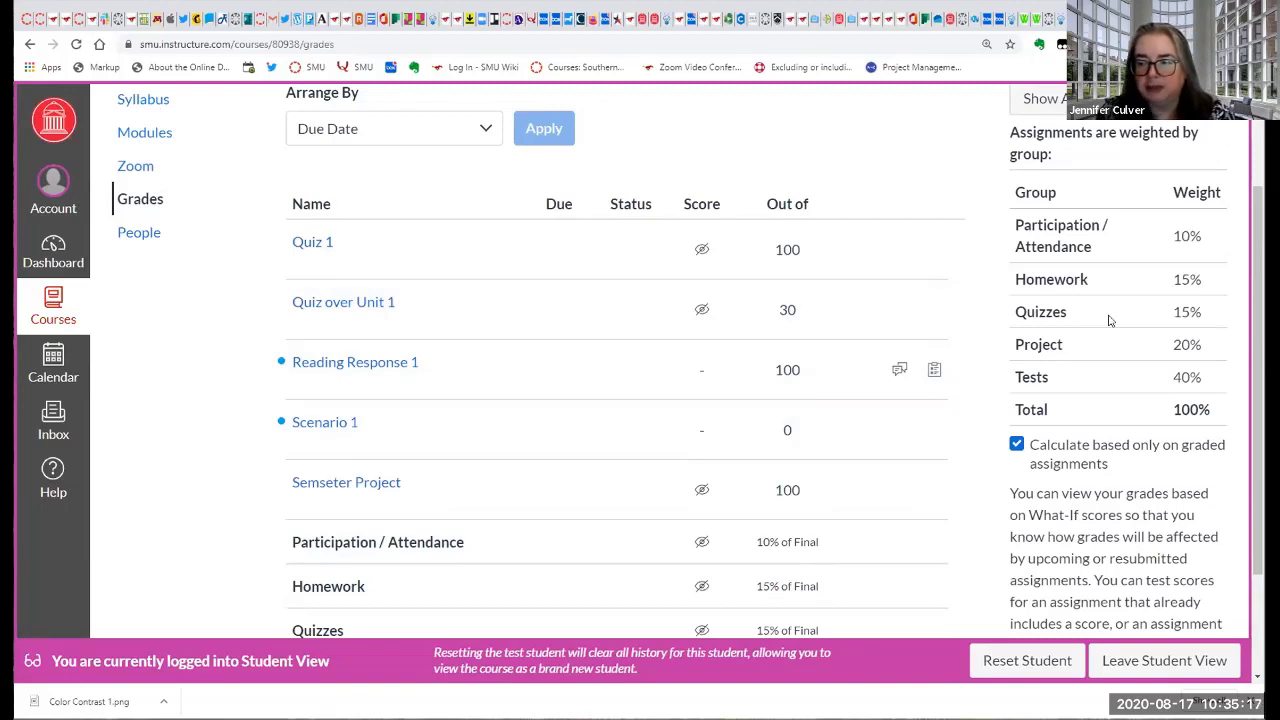
scroll(619, 447, down, 3)
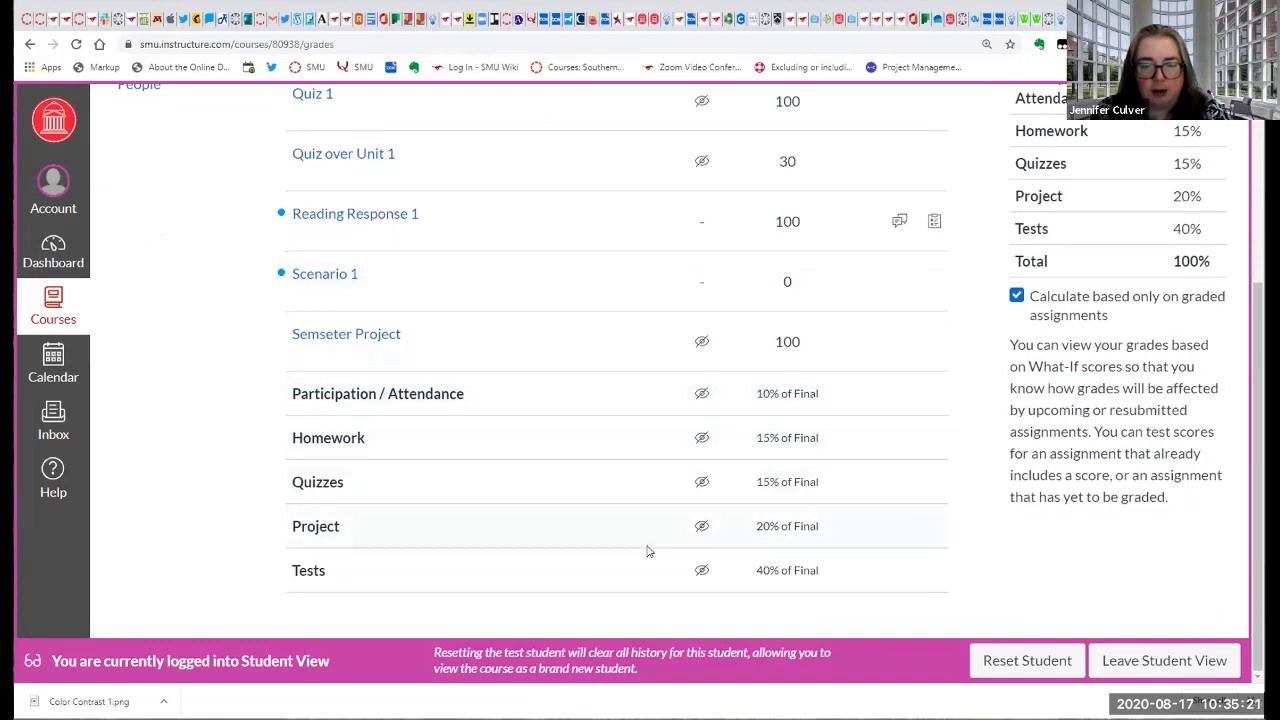
scroll(397, 481, up, 3)
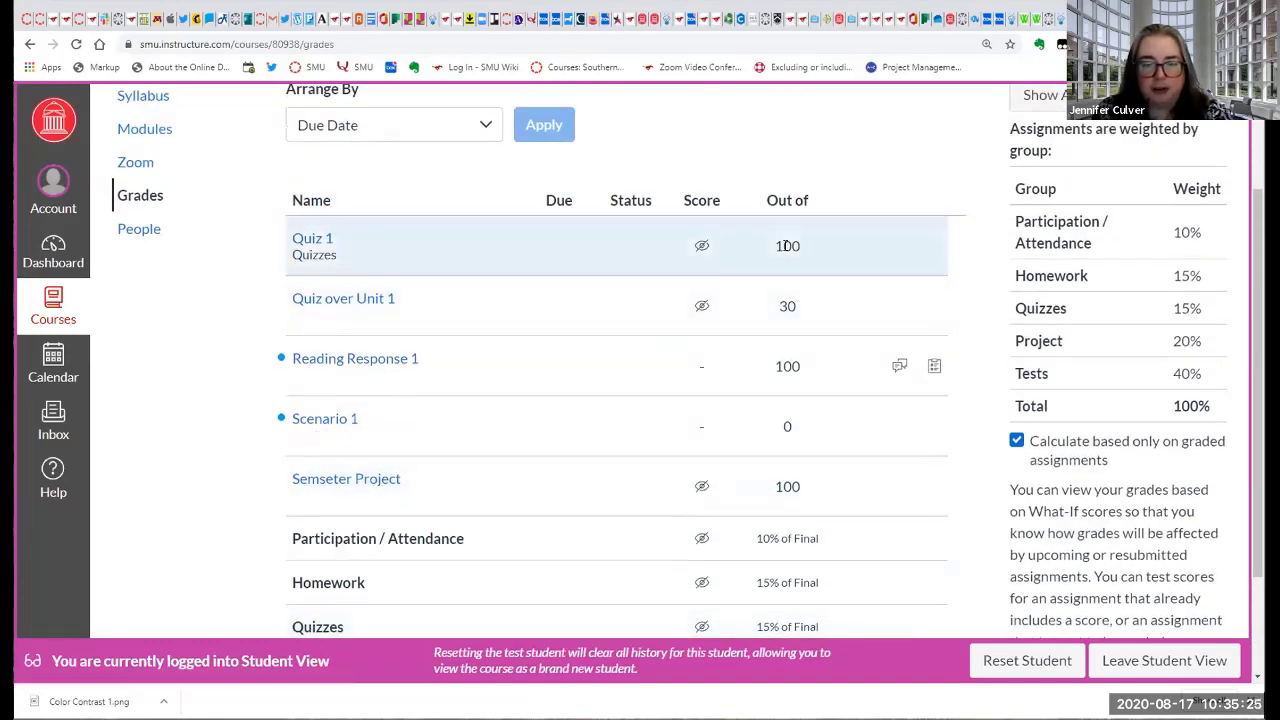
Open the comments on Reading Response 1 in the test student's grade list.
click(900, 368)
click(897, 369)
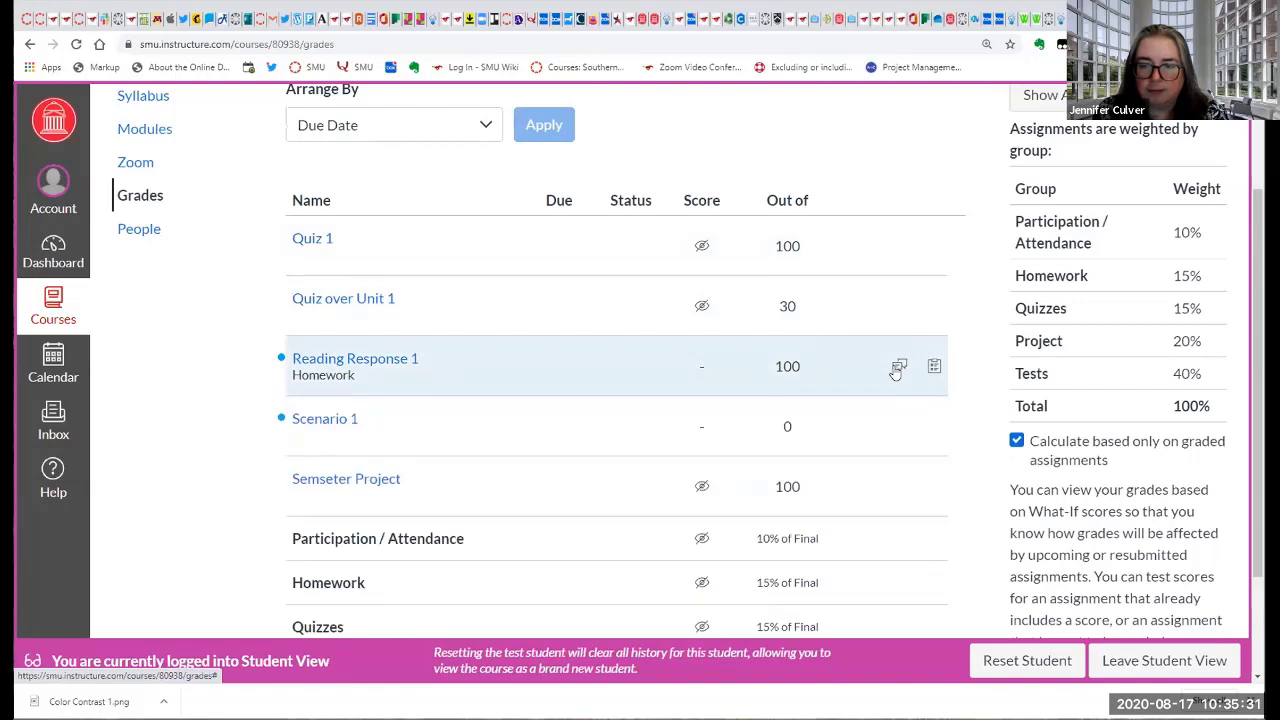
click(897, 369)
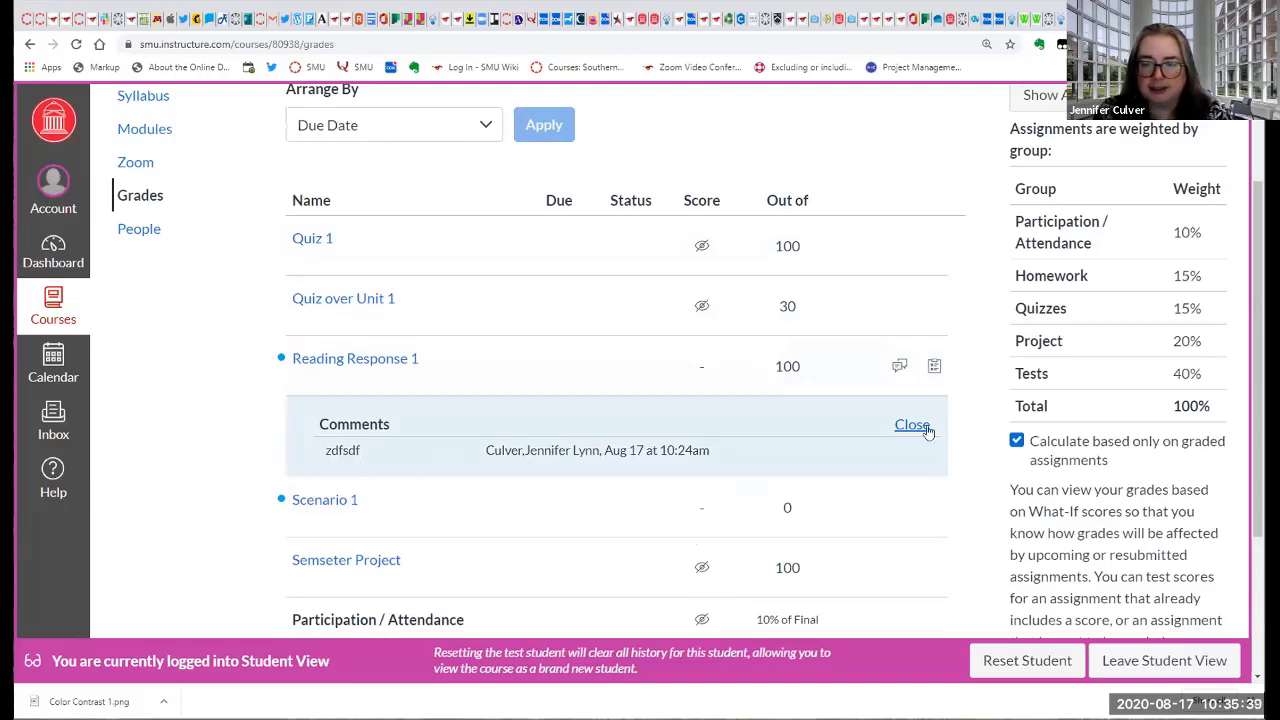
Open the rubric assessment for Reading Response 1 and review its criteria, ratings and points.
click(934, 368)
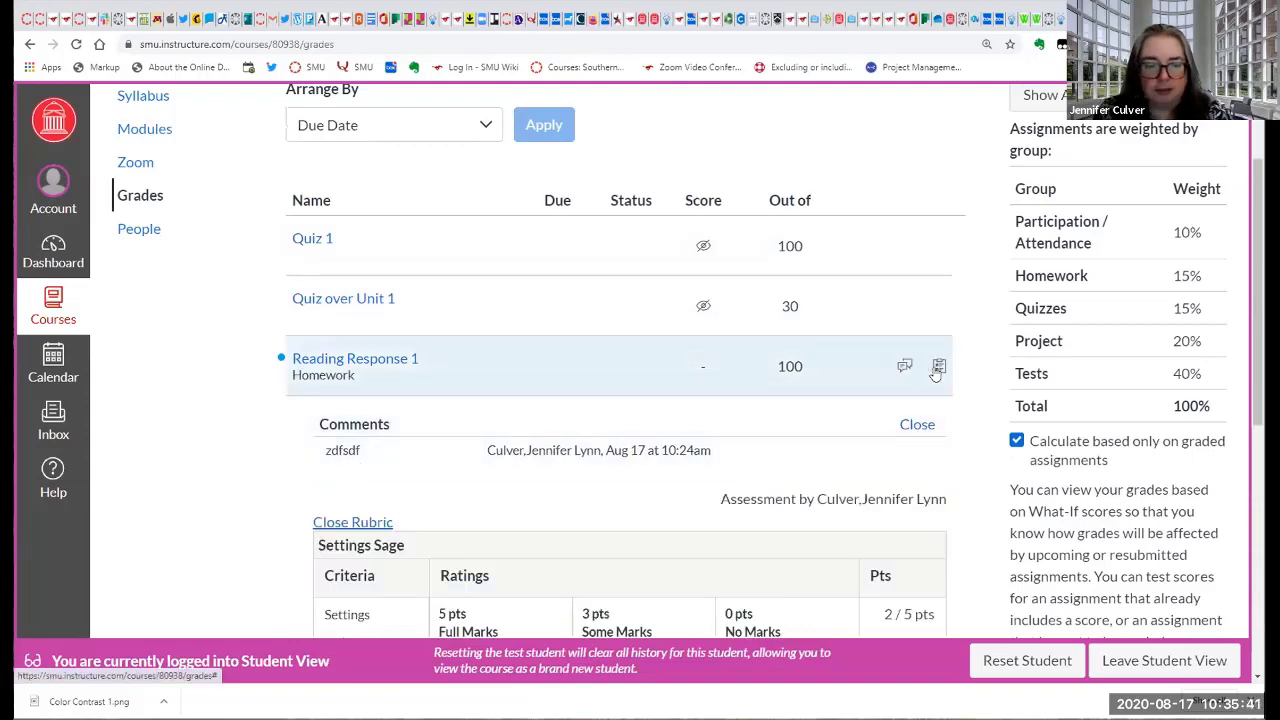
scroll(849, 409, down, 2)
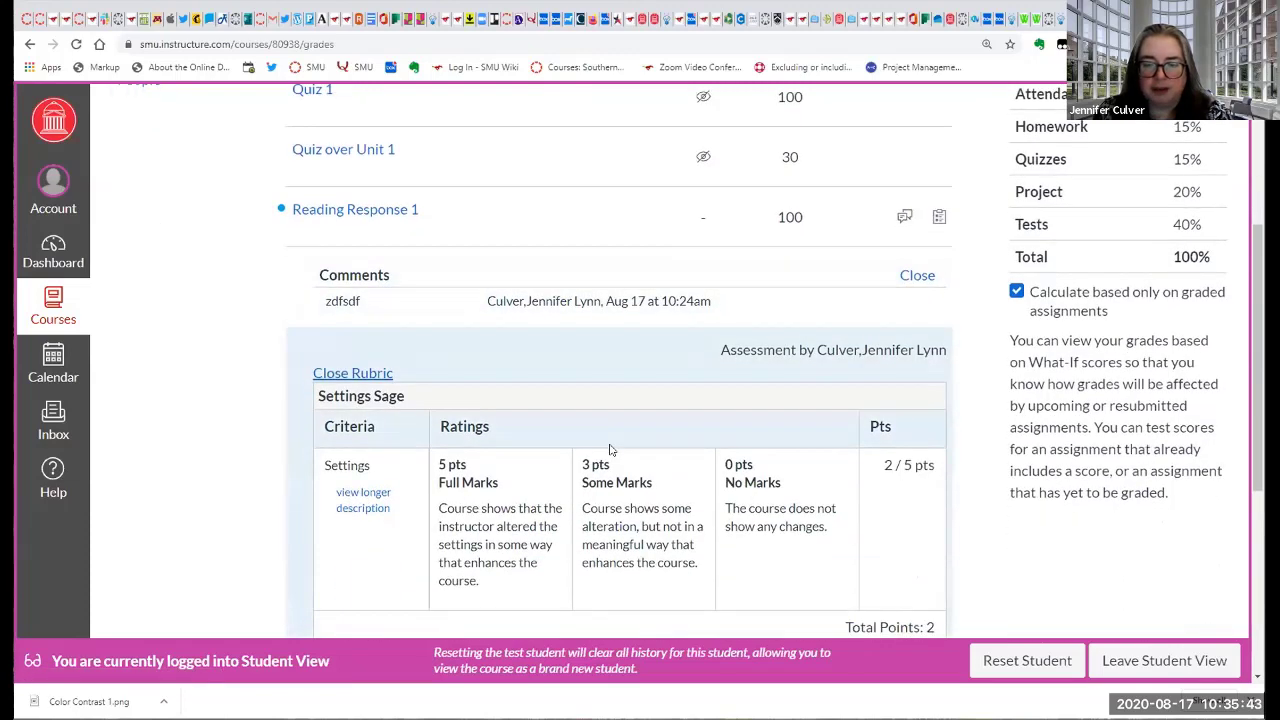
scroll(897, 346, down, 2)
scroll(897, 346, down, 1)
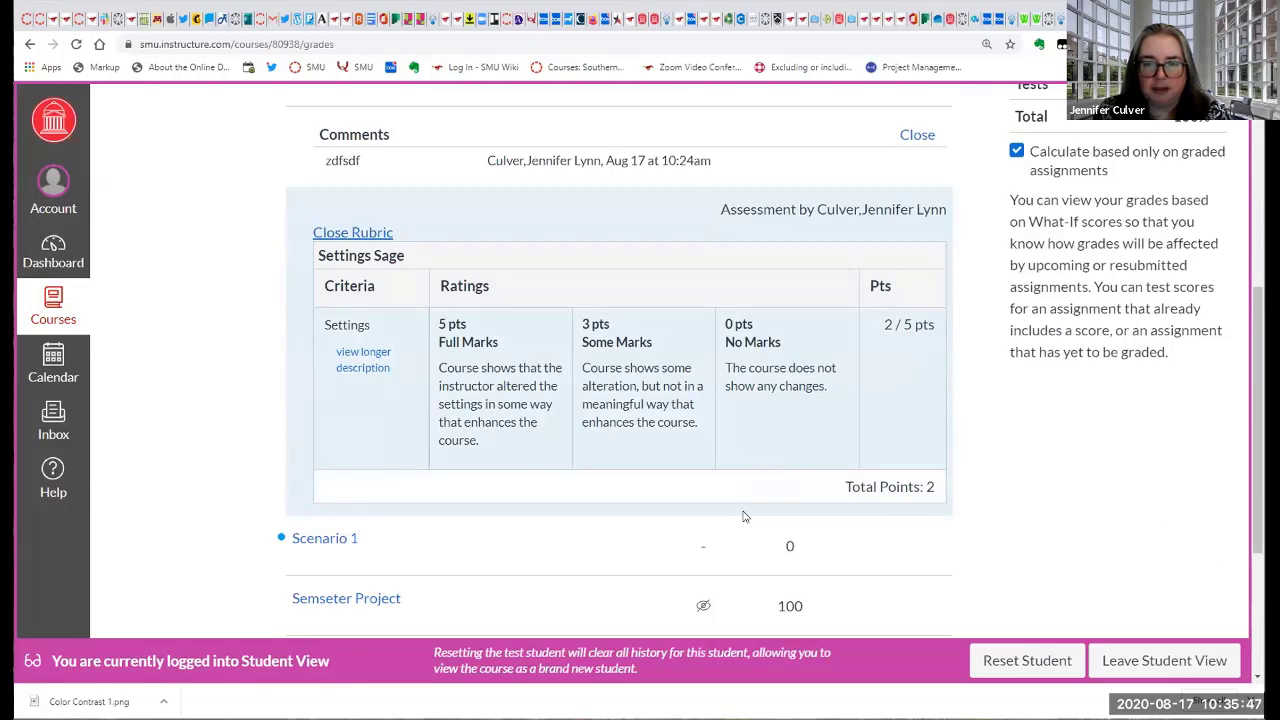
scroll(695, 418, up, 1)
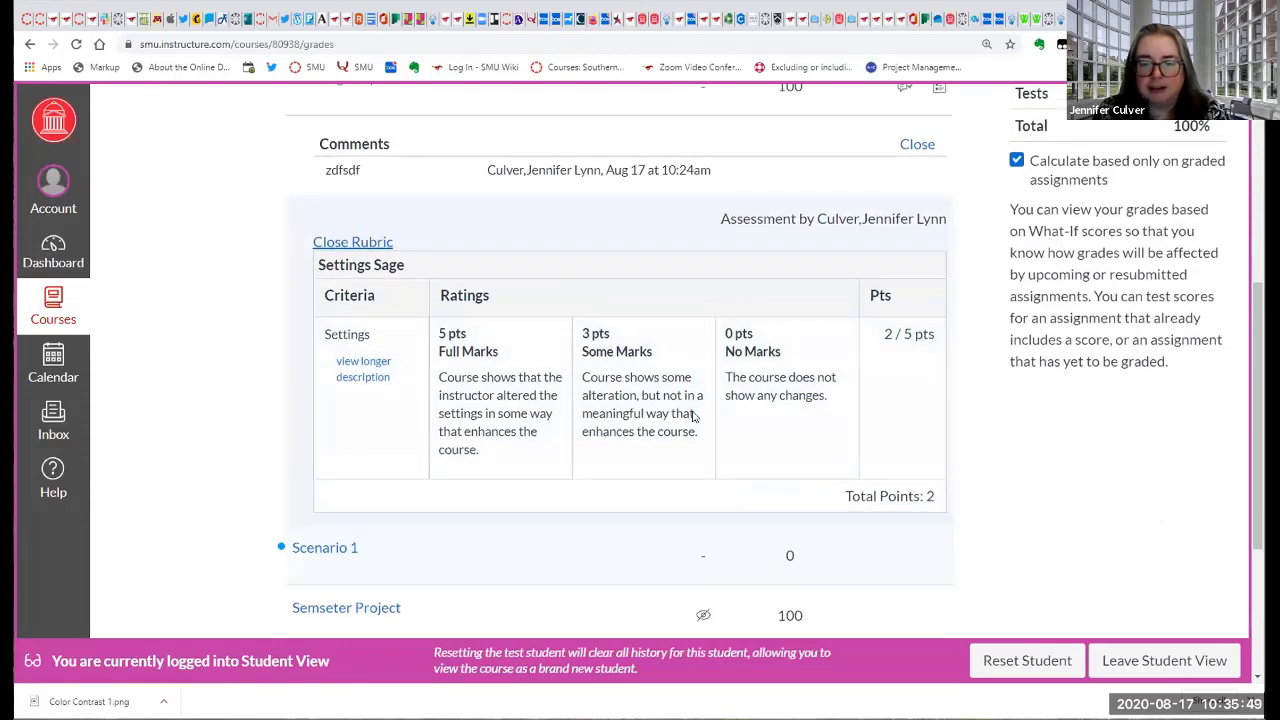
scroll(695, 418, up, 2)
scroll(345, 478, up, 3)
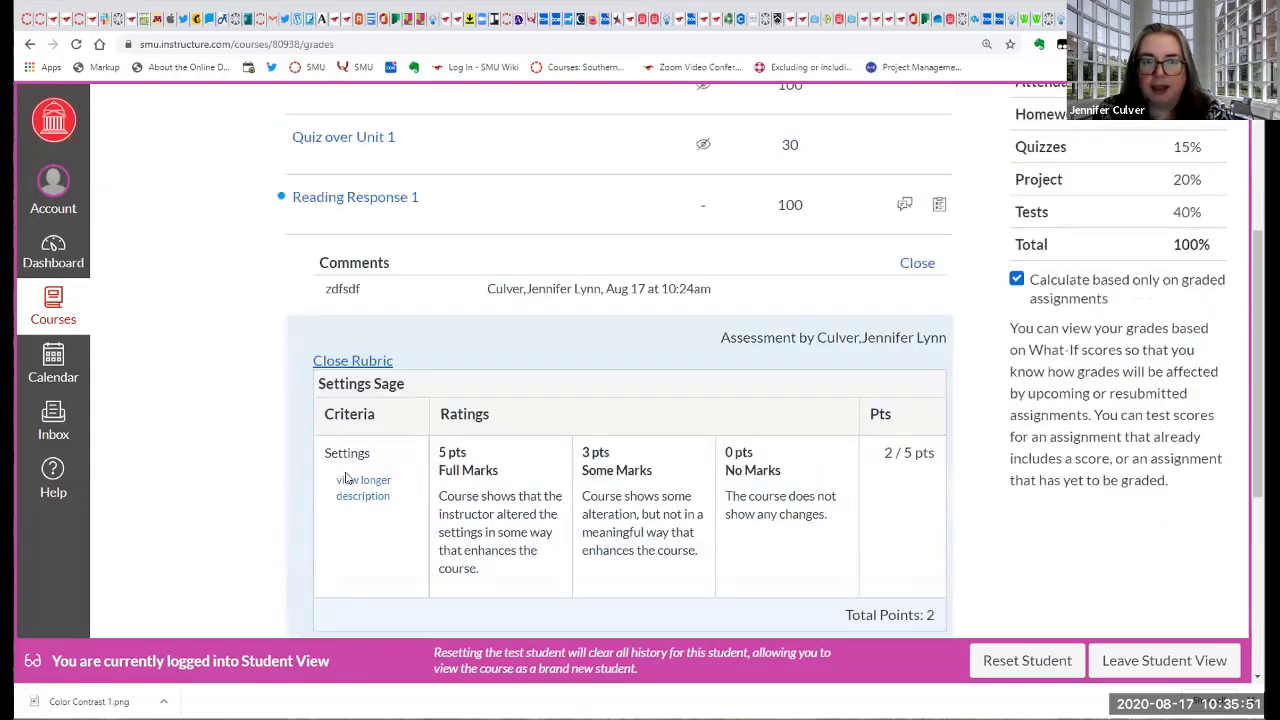
scroll(345, 478, up, 1)
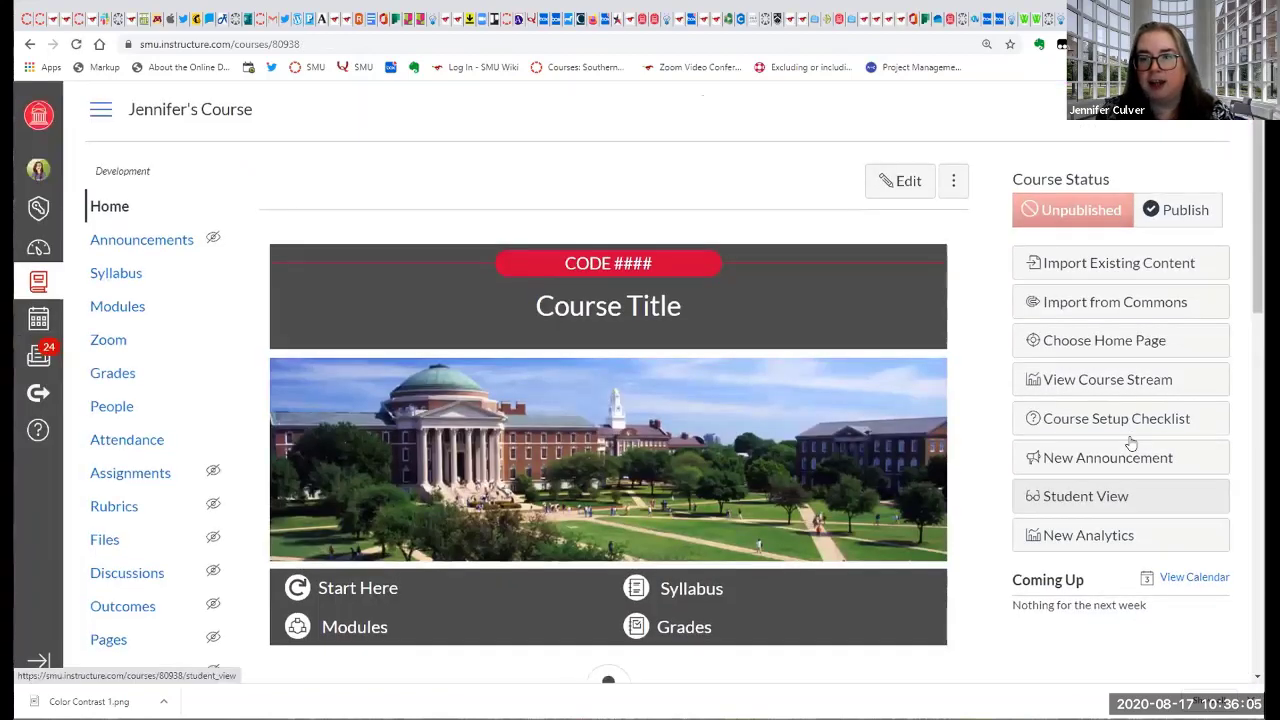
Enter Student View again from the course home page and review the test student's assignment scores and group totals in Grades.
scroll(1131, 443, down, 1)
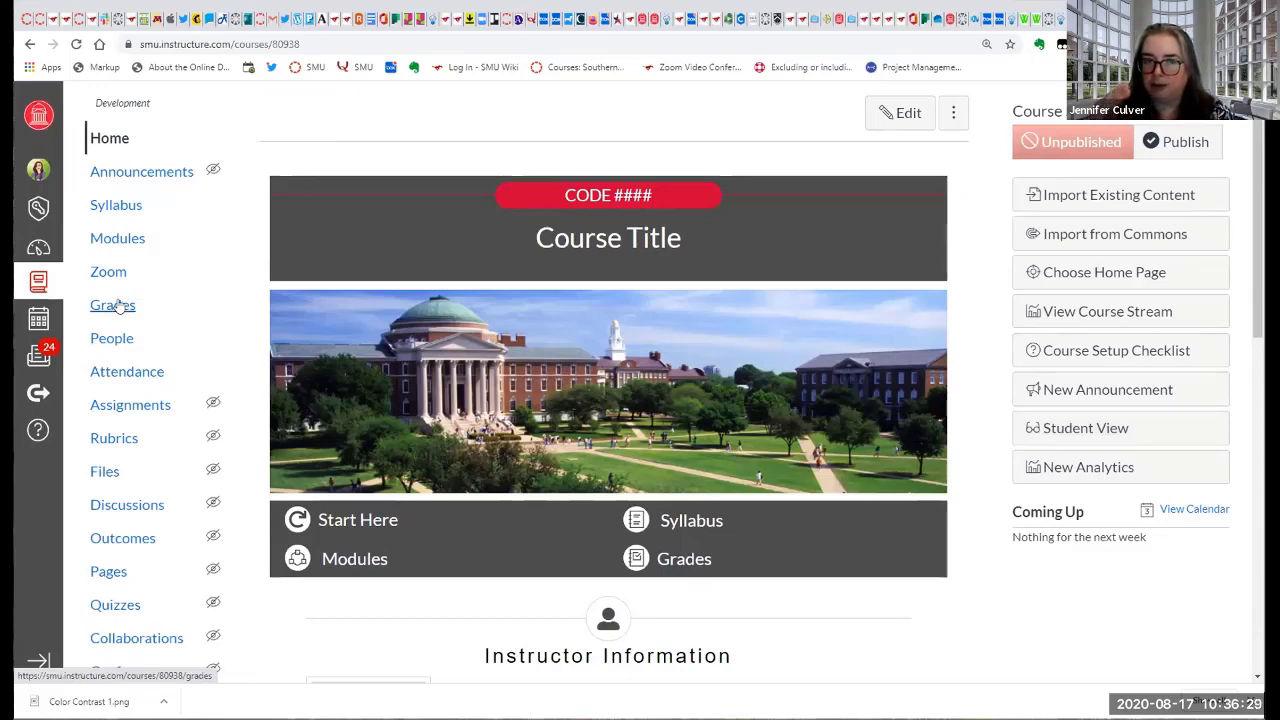
click(1085, 428)
click(132, 345)
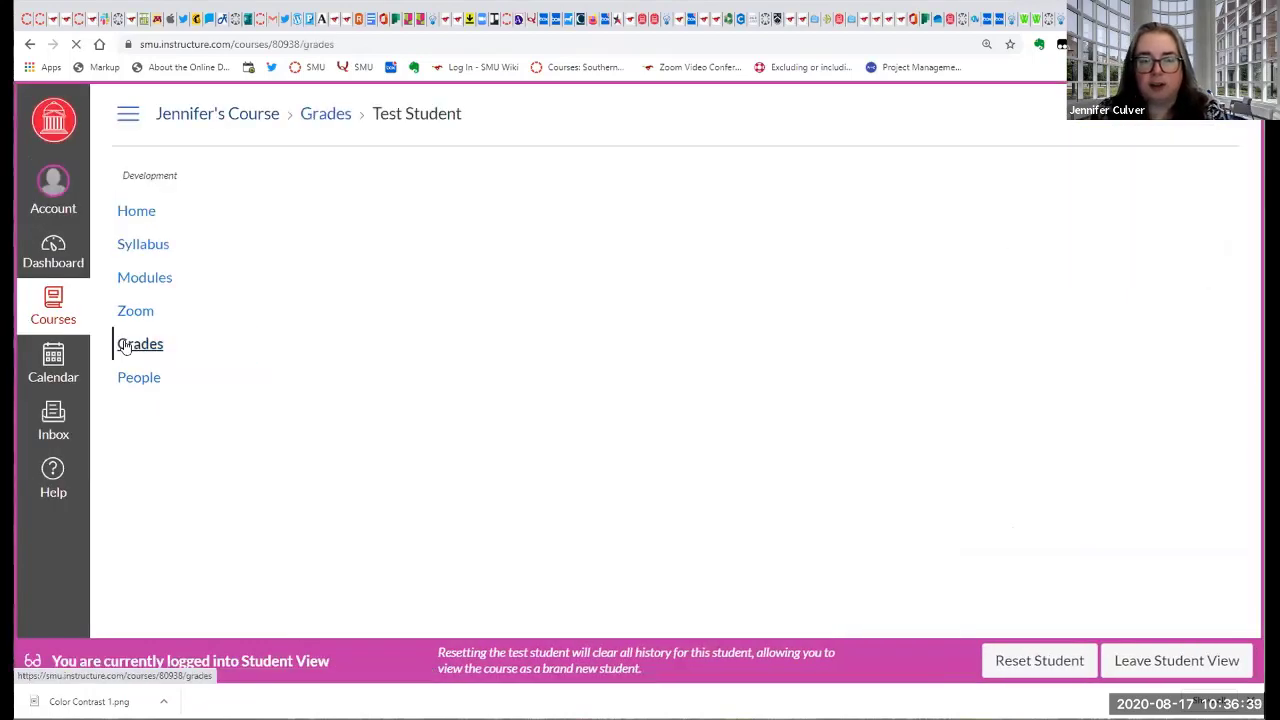
scroll(400, 345, down, 3)
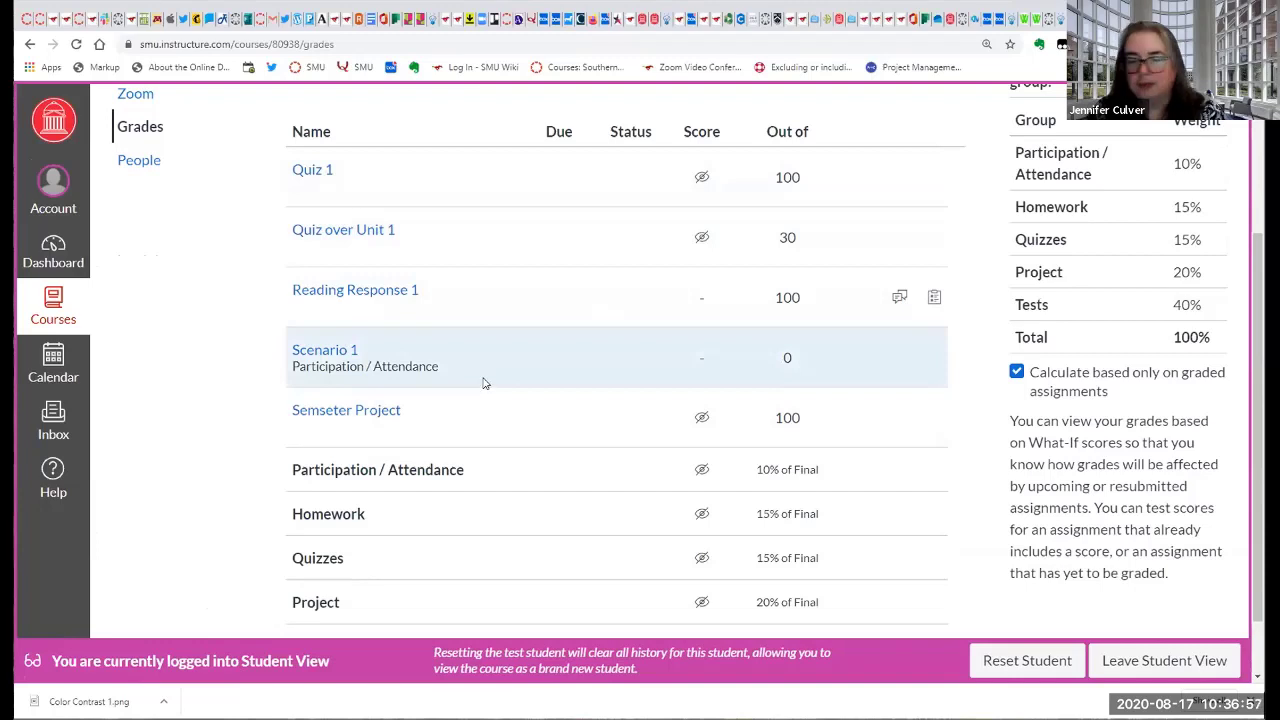
scroll(671, 398, down, 1)
scroll(671, 398, down, 1)
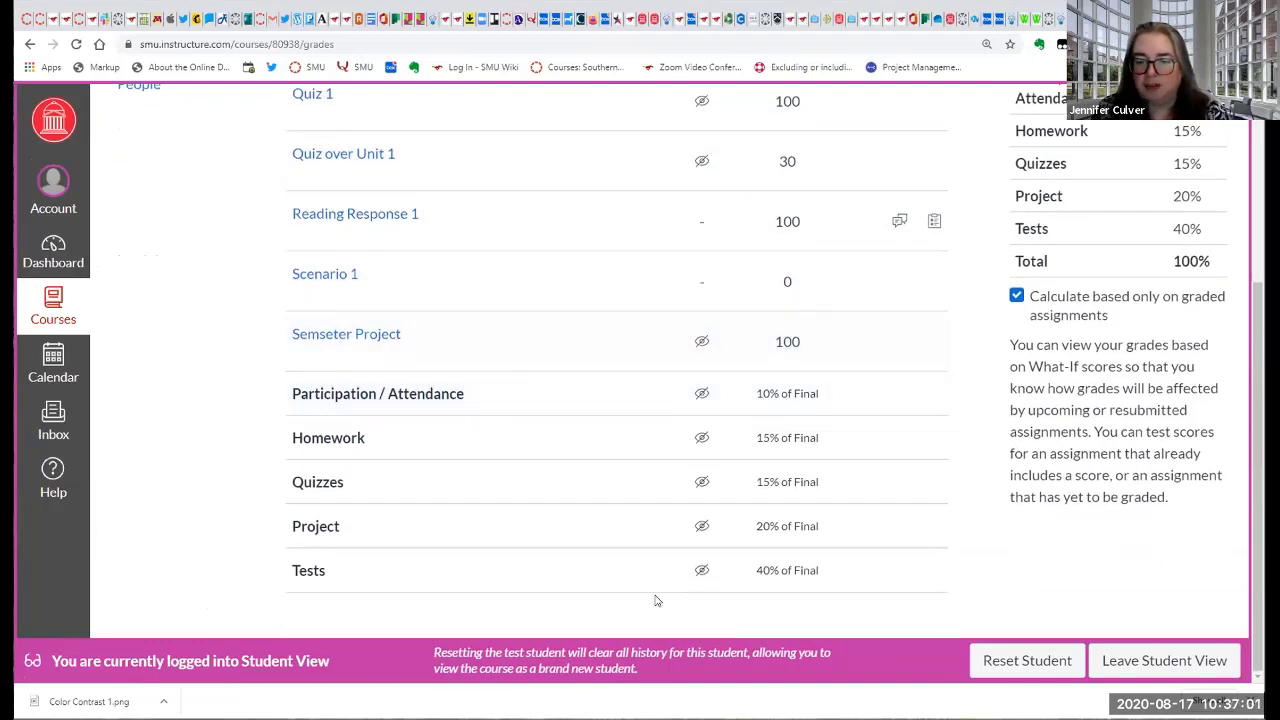
Leave Student View and open the course's Assignments page.
click(1138, 668)
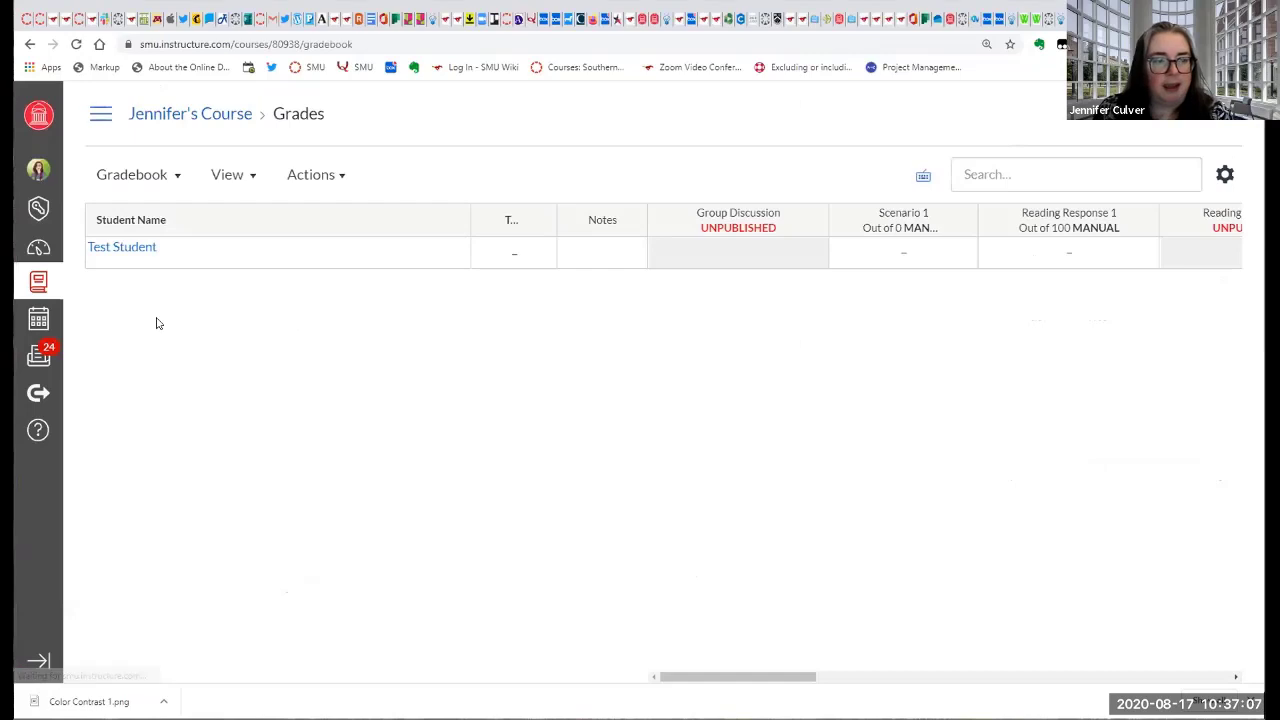
click(101, 114)
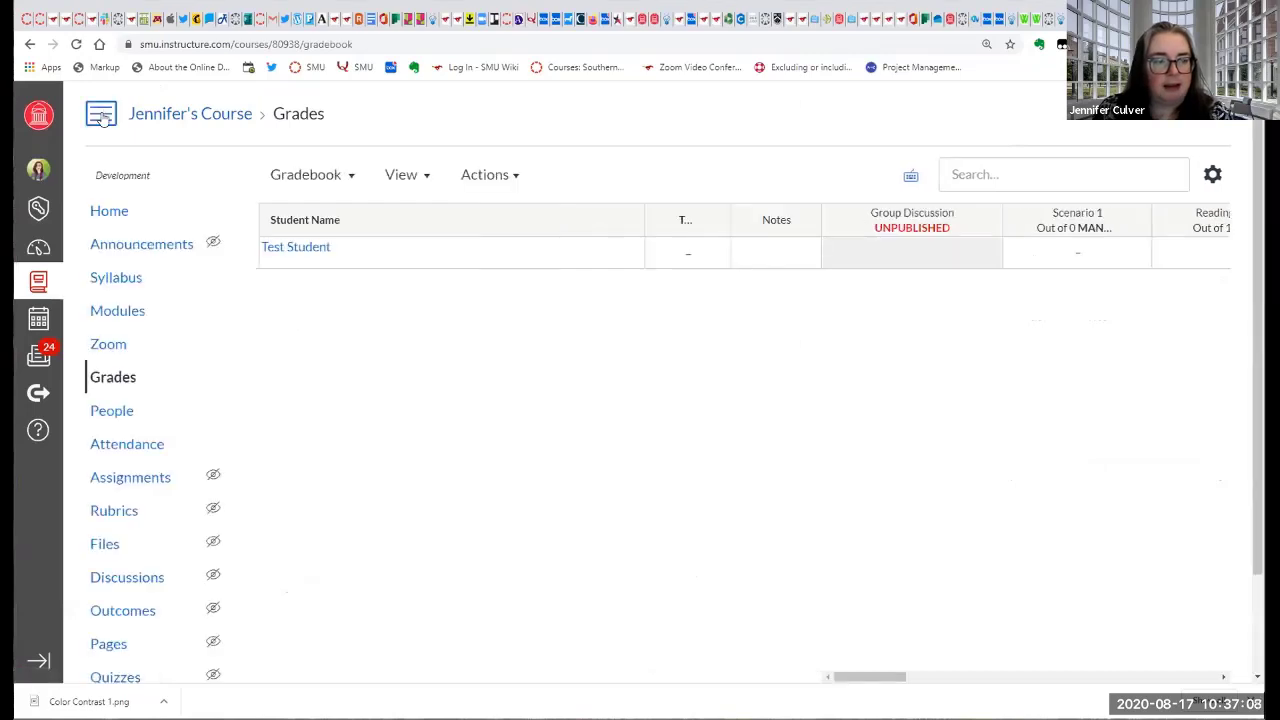
click(148, 482)
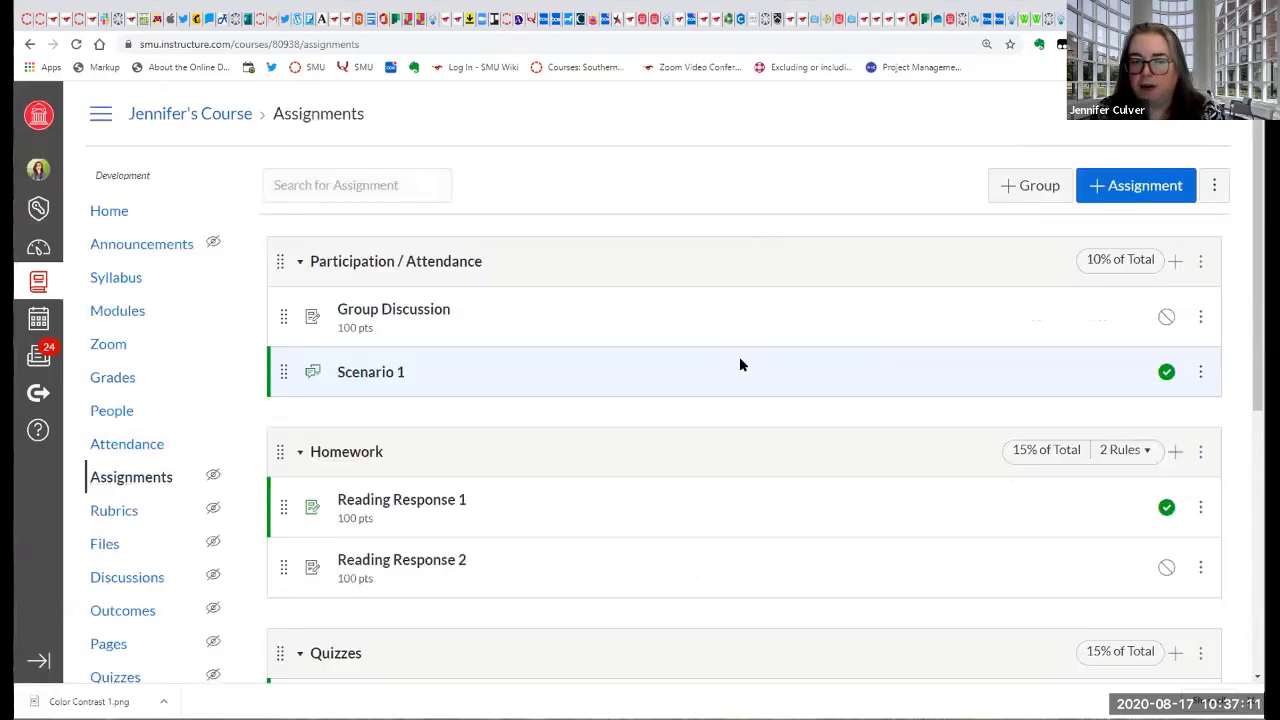
Examine the assignments in each weighted group, from Participation / Attendance to Tests, and whether each is published.
scroll(500, 168, down, 2)
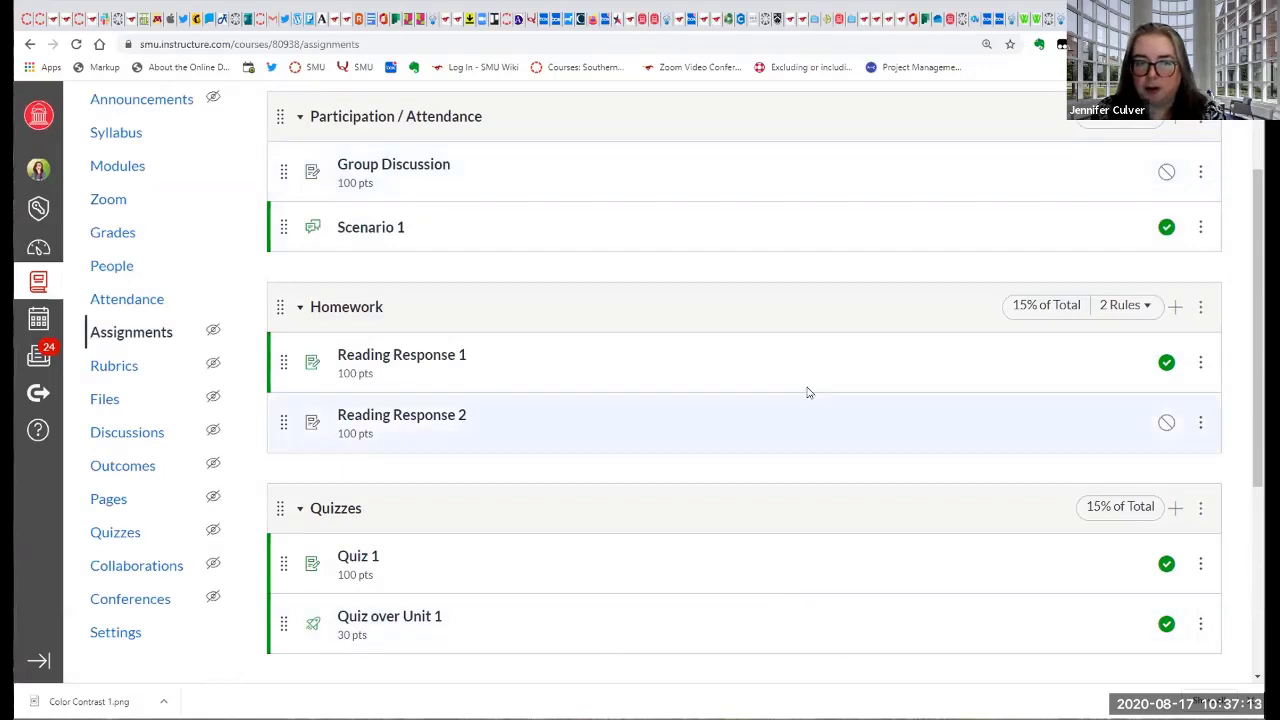
scroll(723, 500, down, 3)
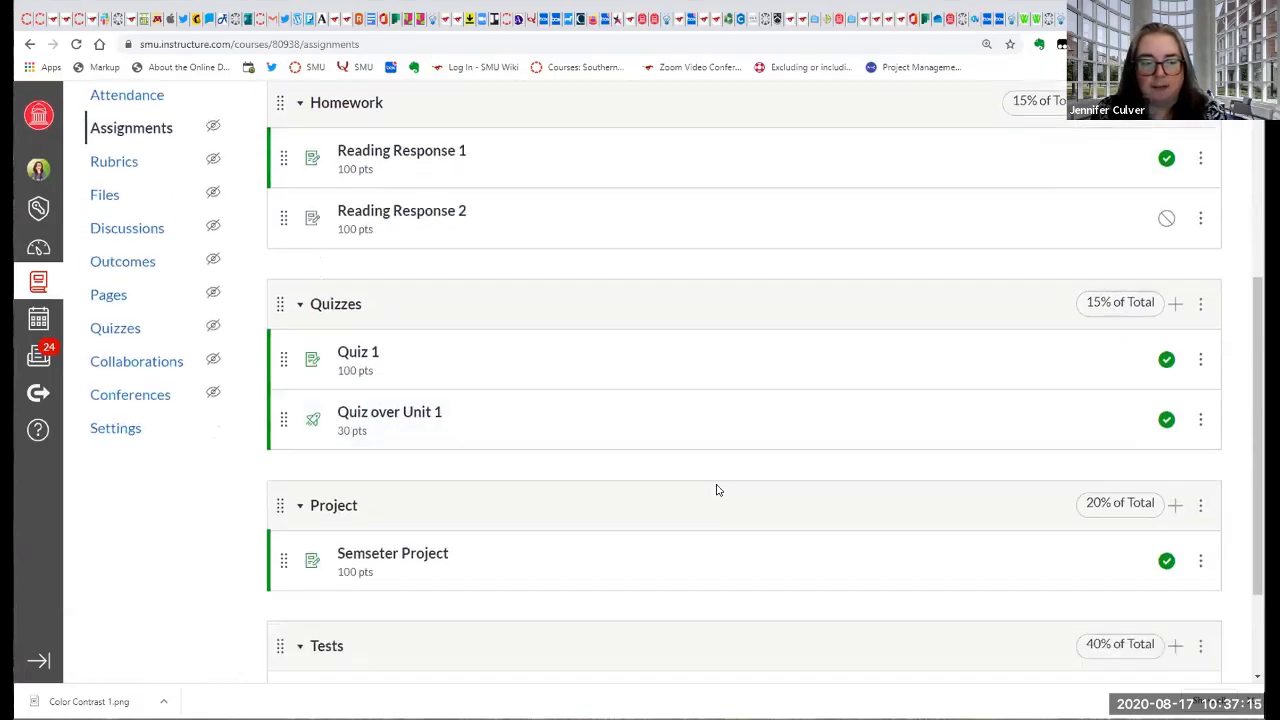
scroll(715, 487, down, 2)
scroll(714, 486, up, 2)
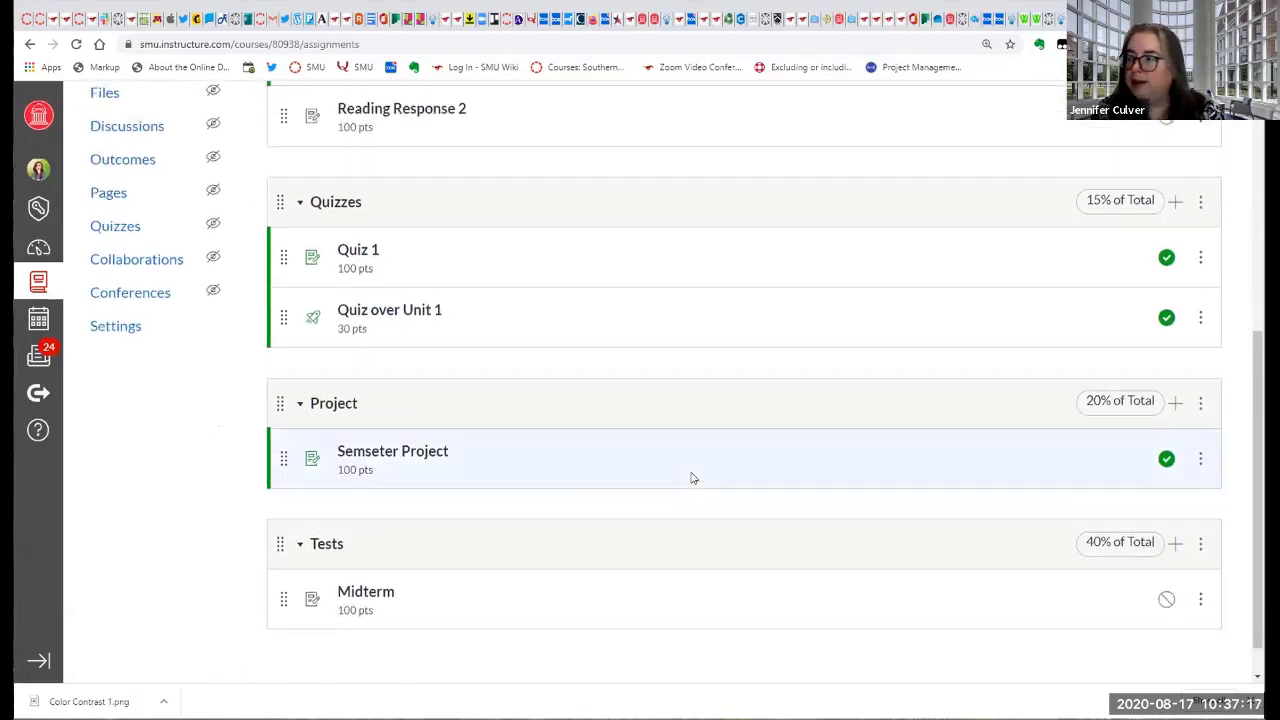
scroll(691, 478, up, 2)
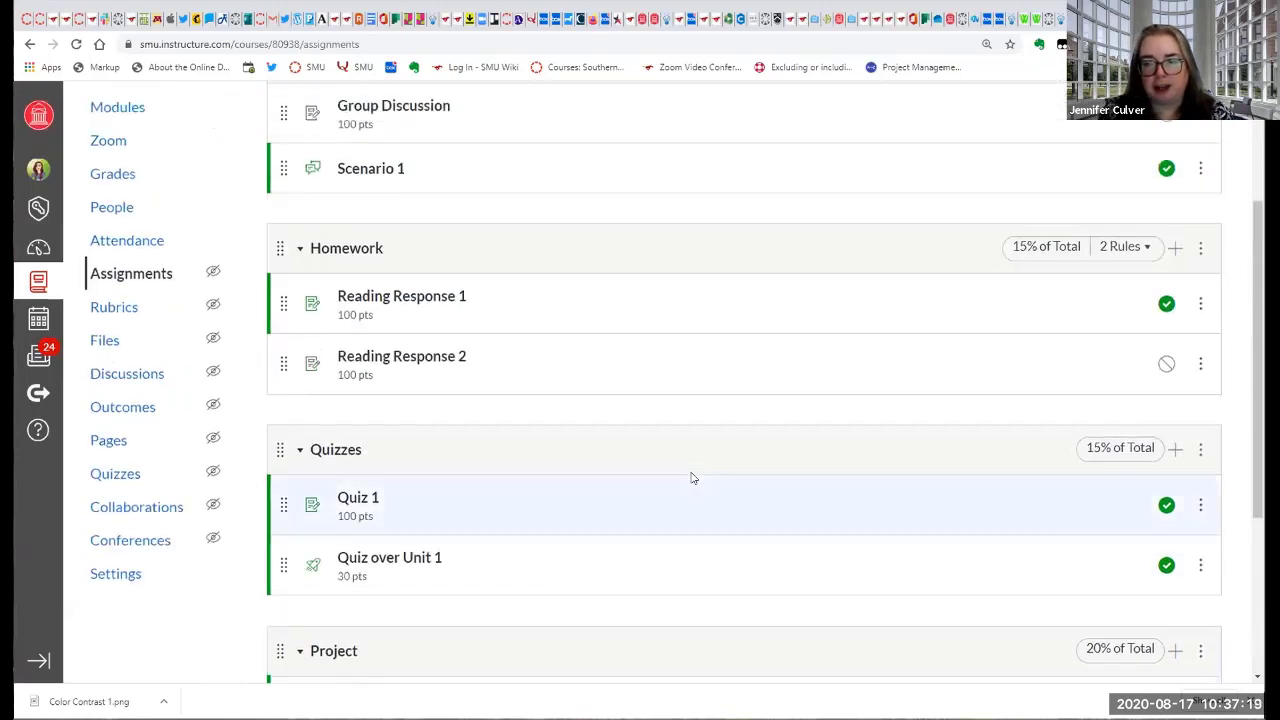
scroll(691, 478, up, 1)
scroll(691, 478, up, 2)
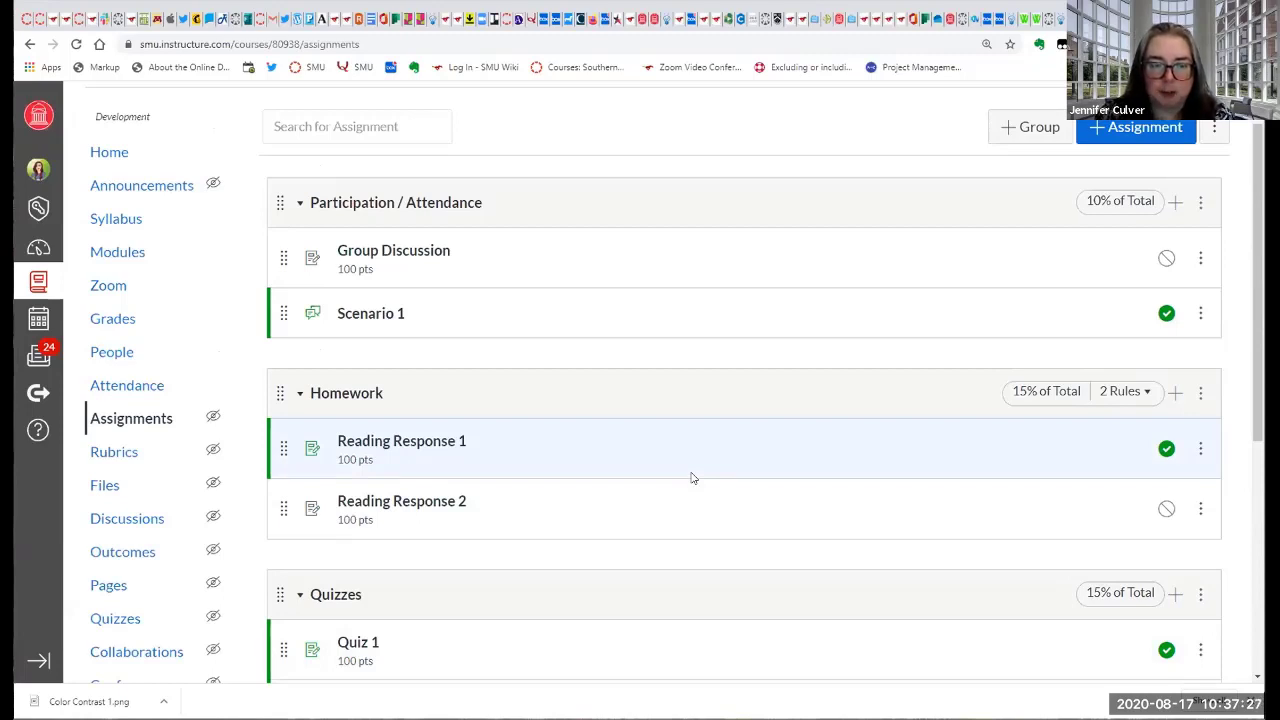
scroll(654, 480, down, 3)
scroll(652, 481, up, 2)
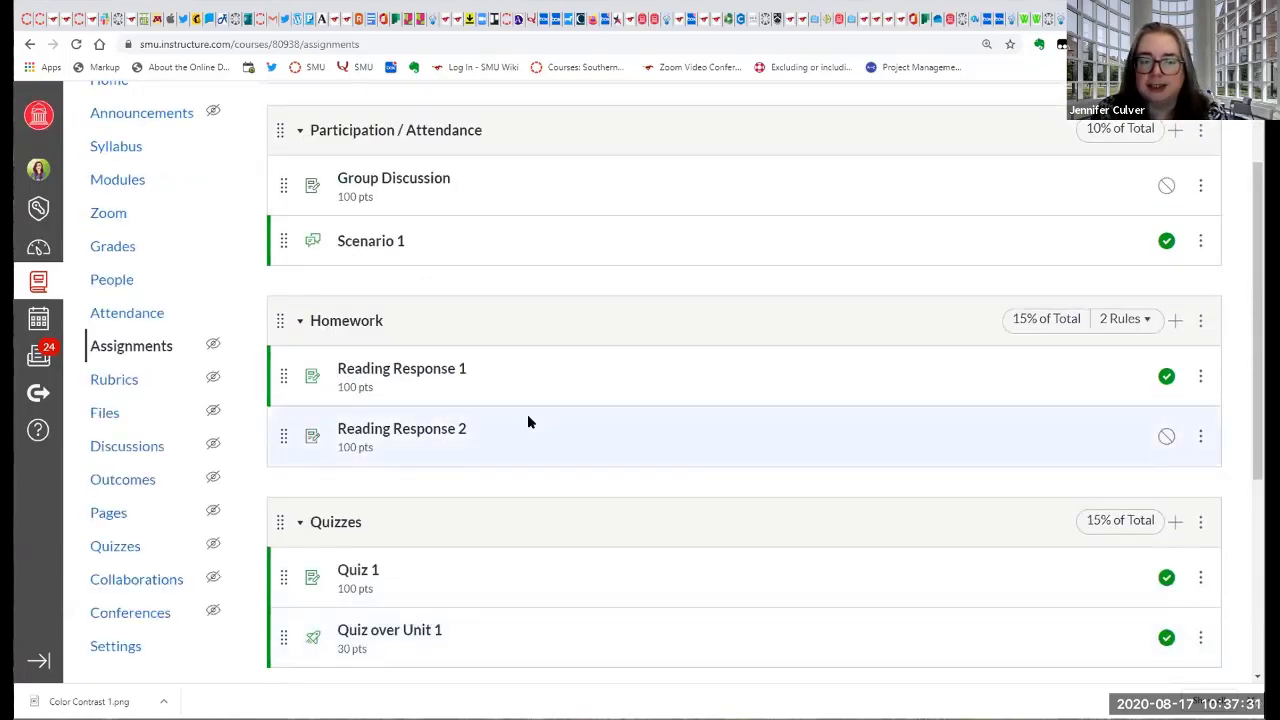
scroll(529, 421, down, 2)
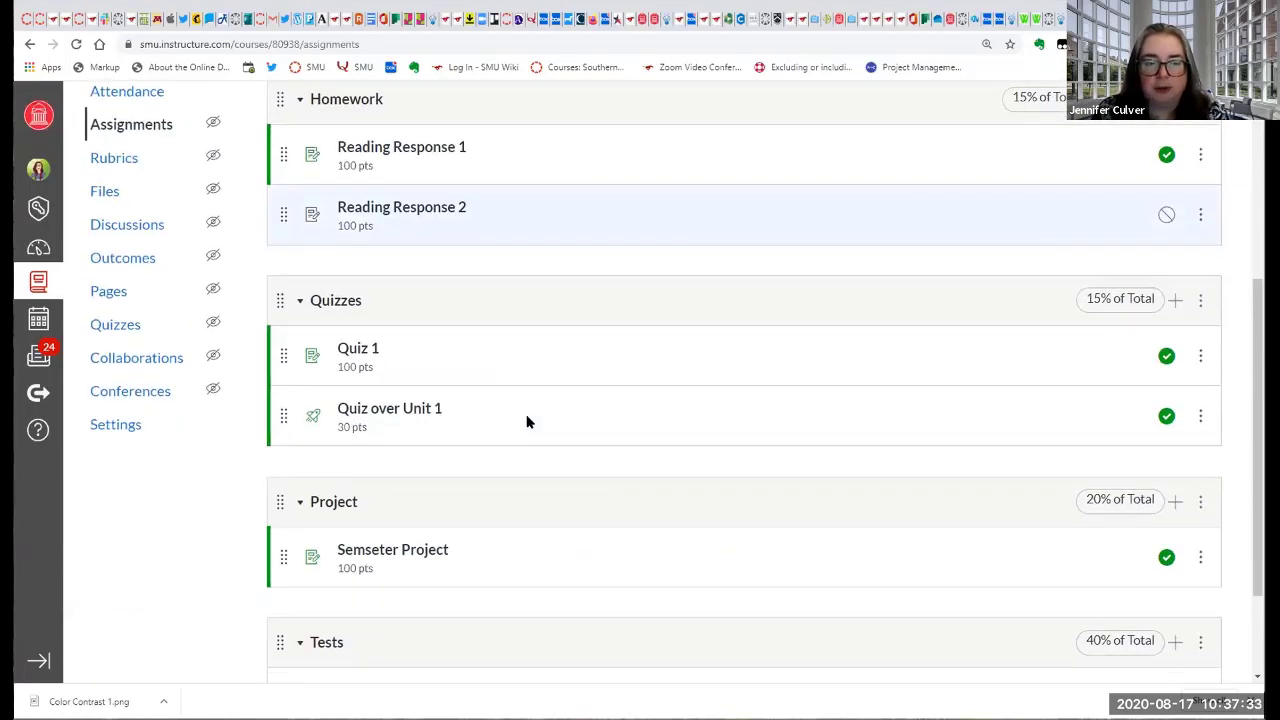
scroll(527, 414, down, 1)
scroll(527, 406, down, 1)
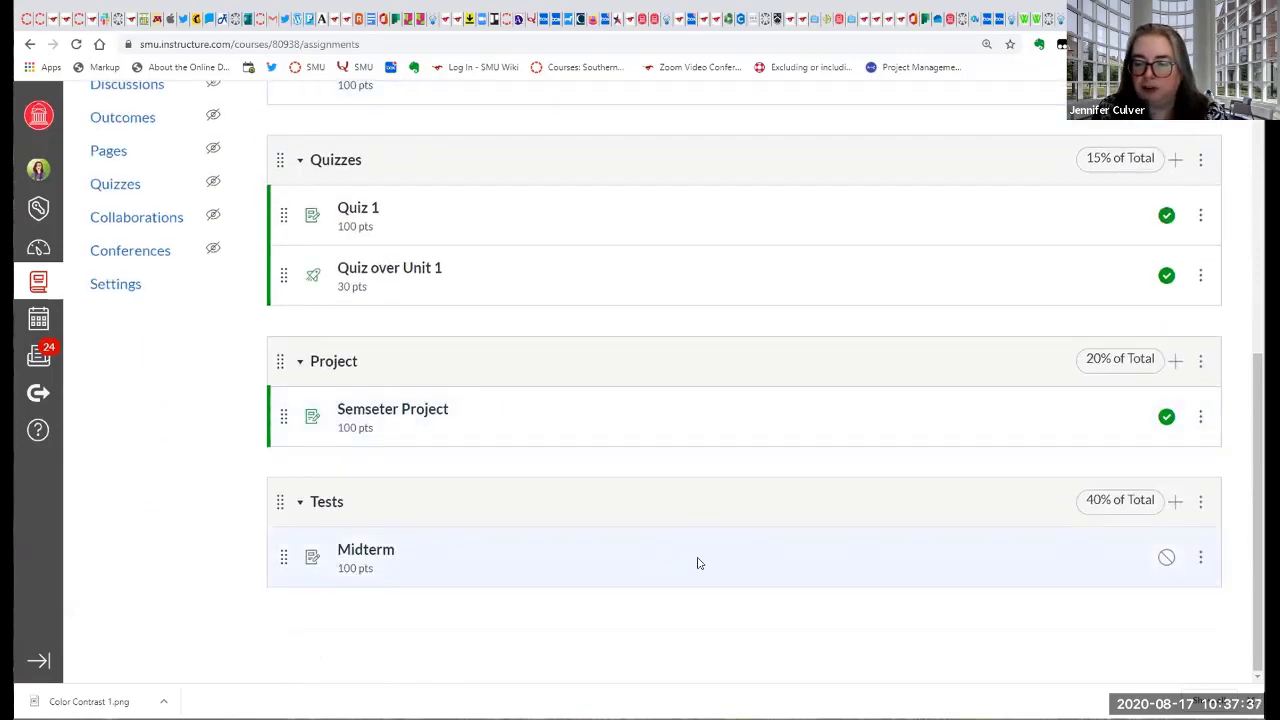
Add a quiz named Final Exam worth 100 points to the Tests assignment group and save it without publishing.
click(1175, 503)
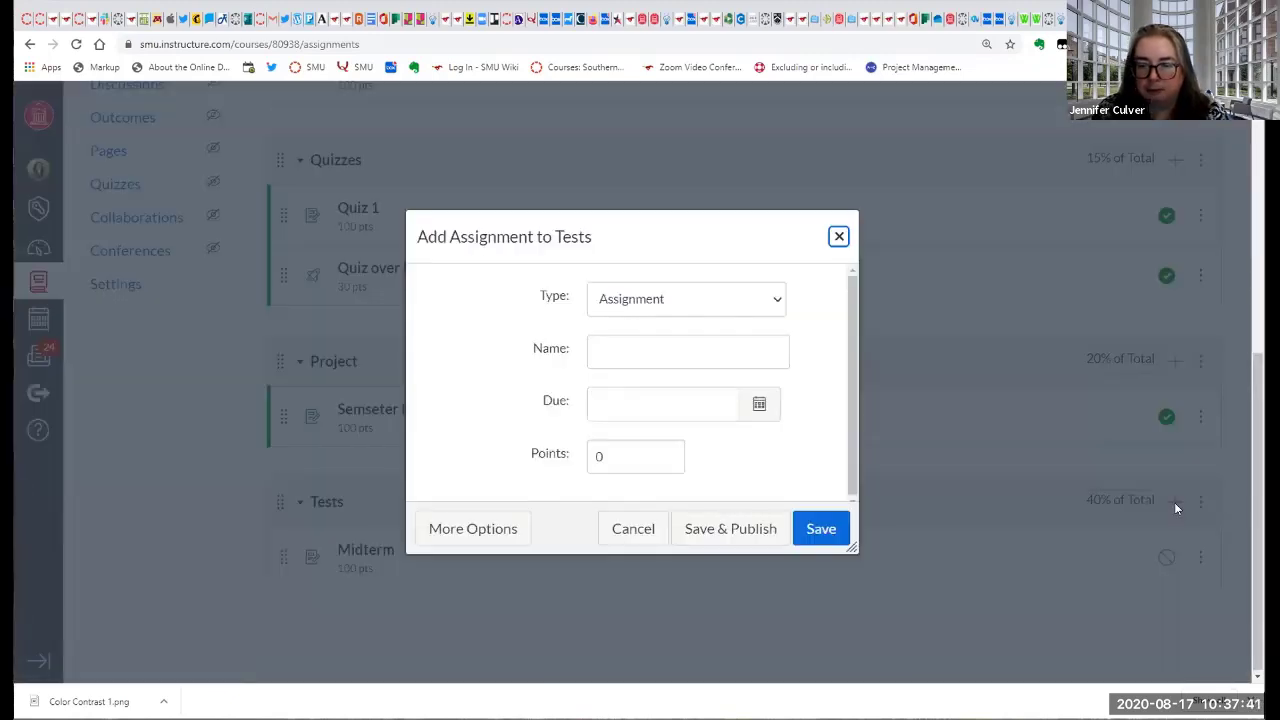
click(613, 353)
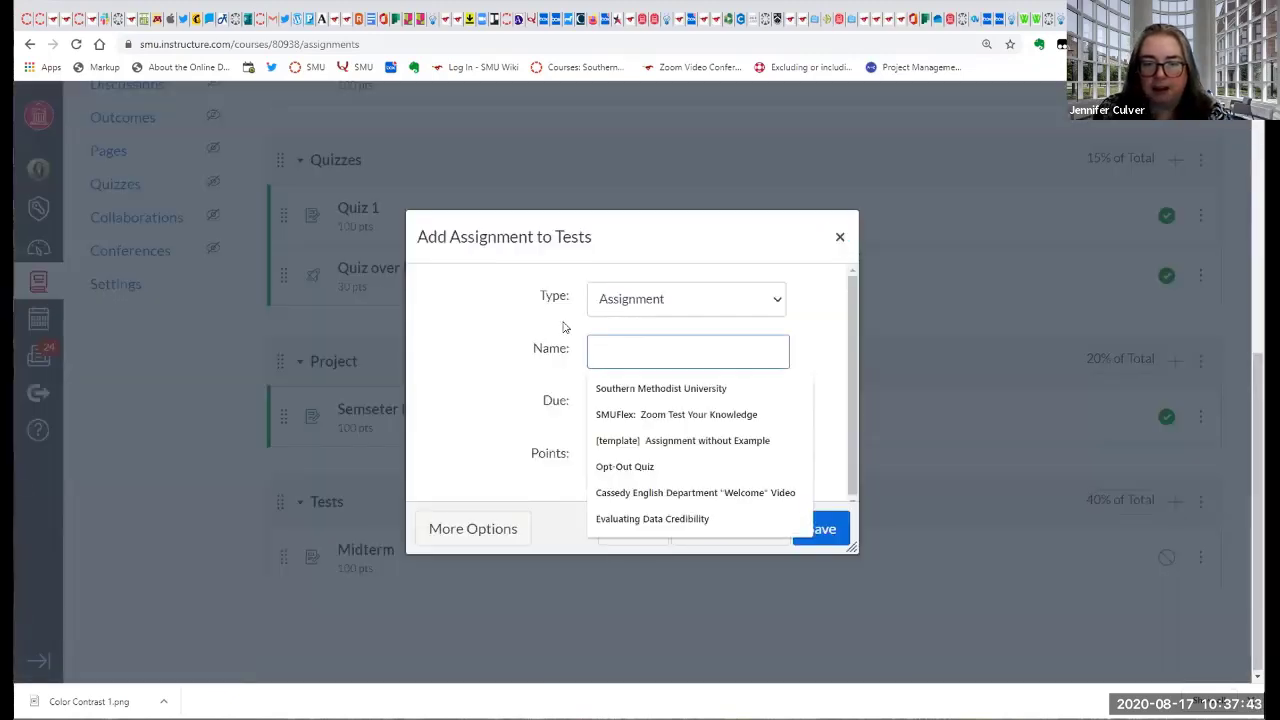
click(779, 300)
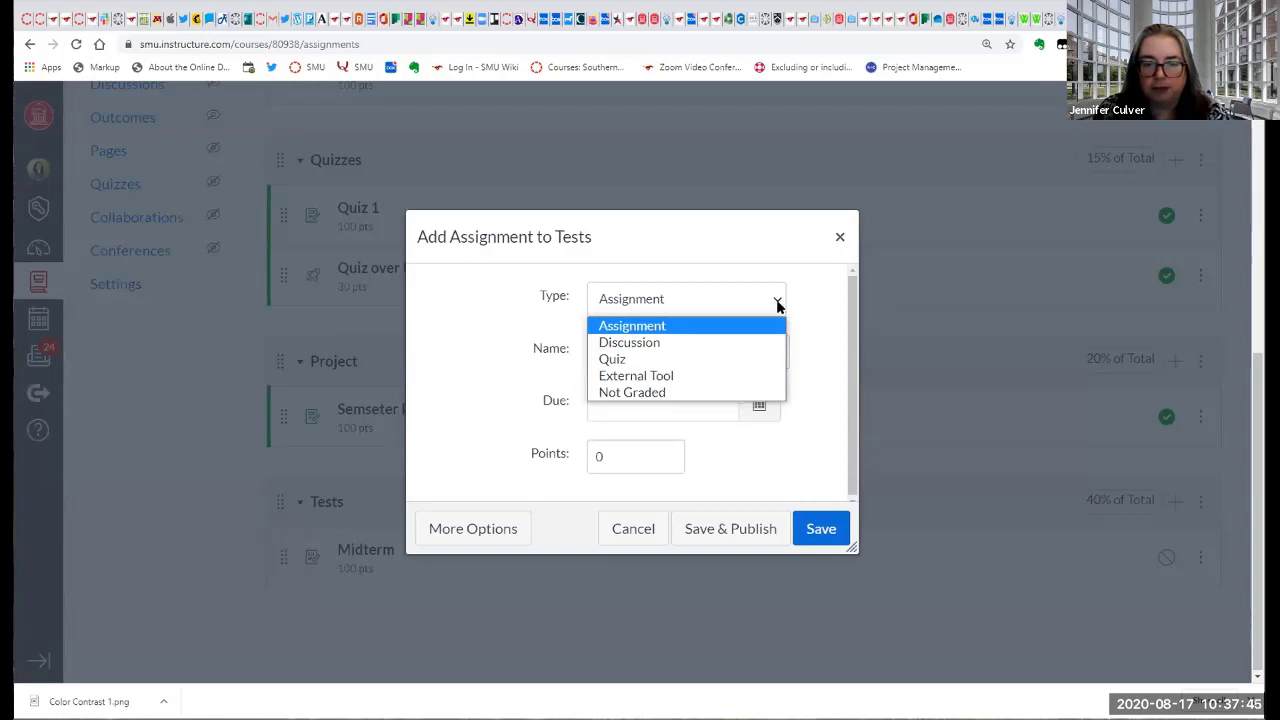
click(766, 360)
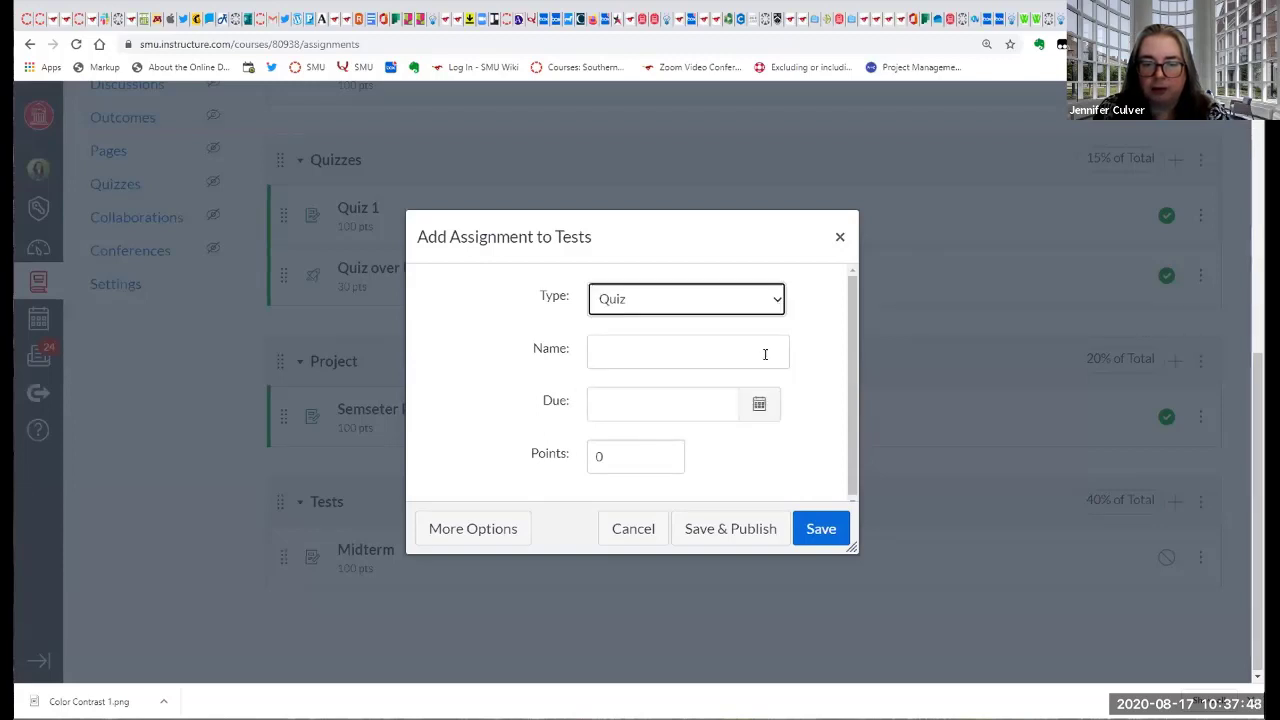
click(653, 358)
text(Final )
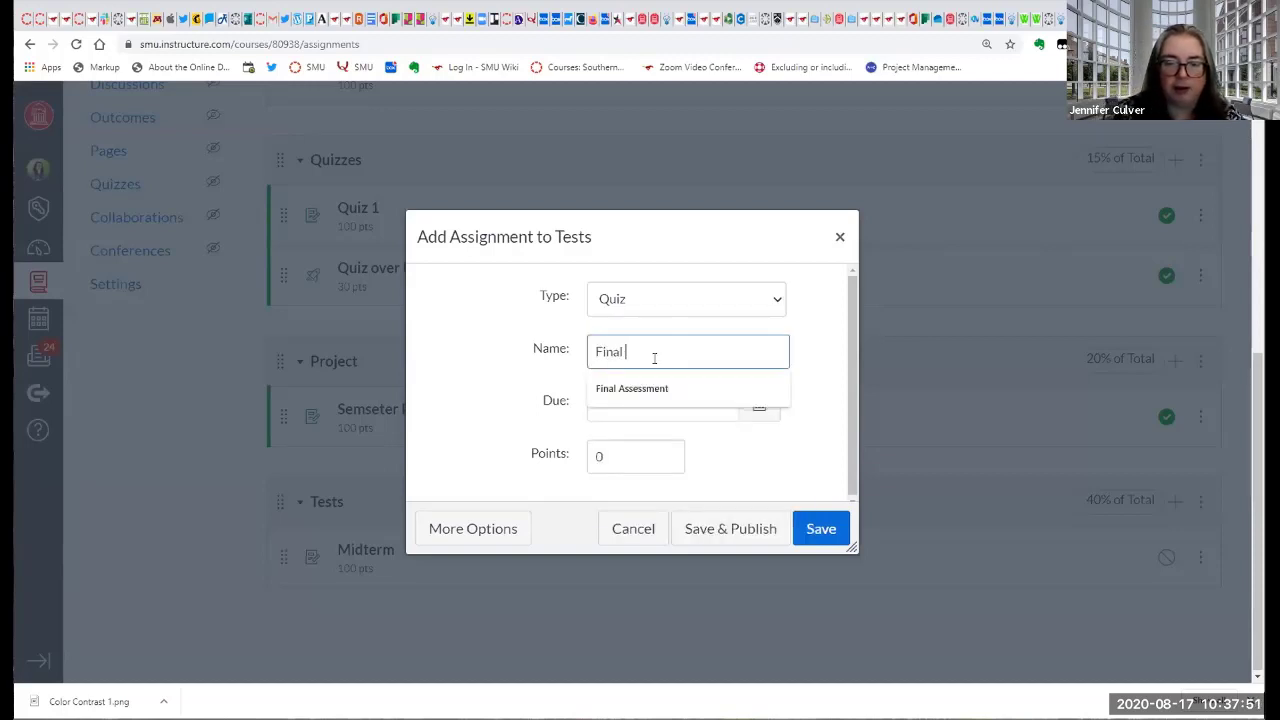
text(Exam)
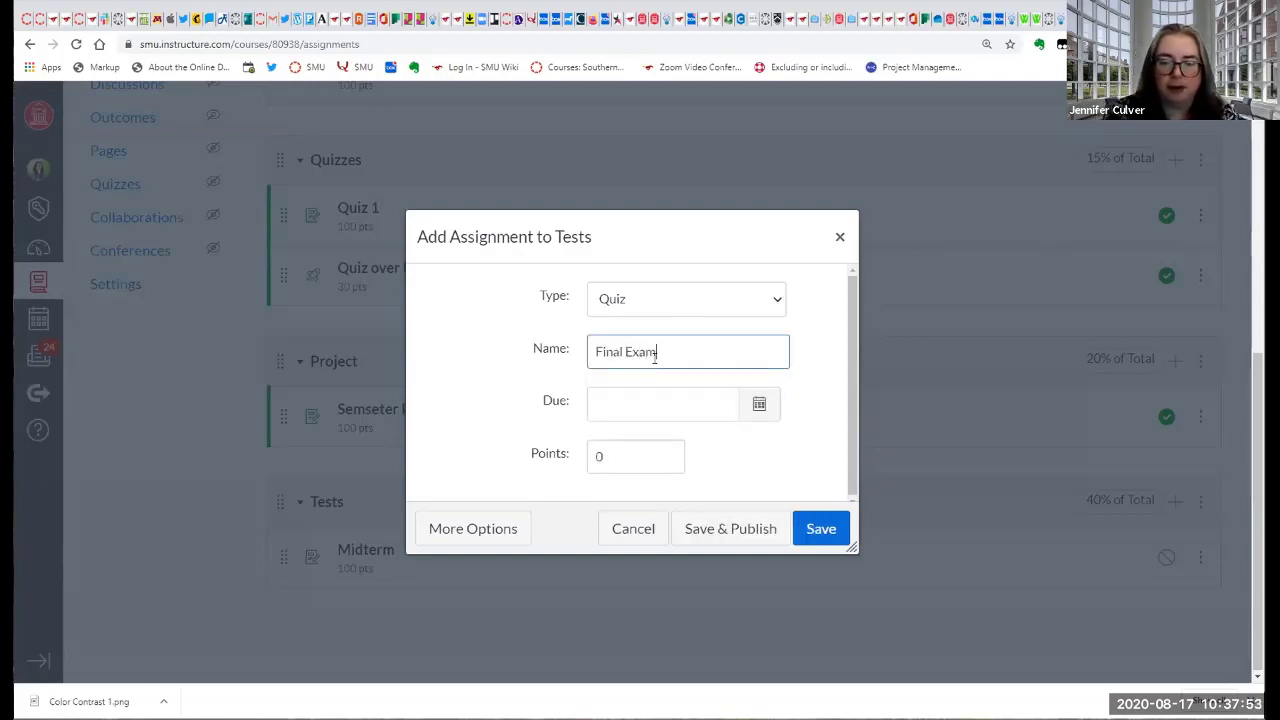
click(590, 456)
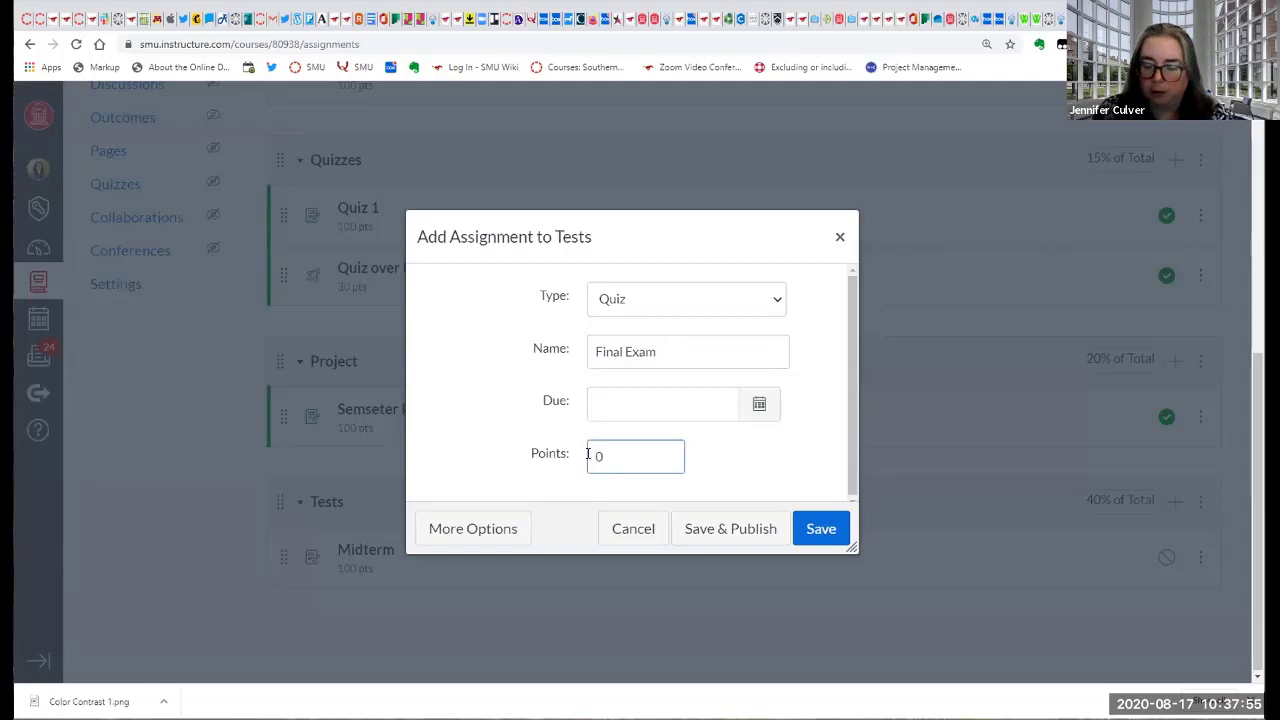
text(100)
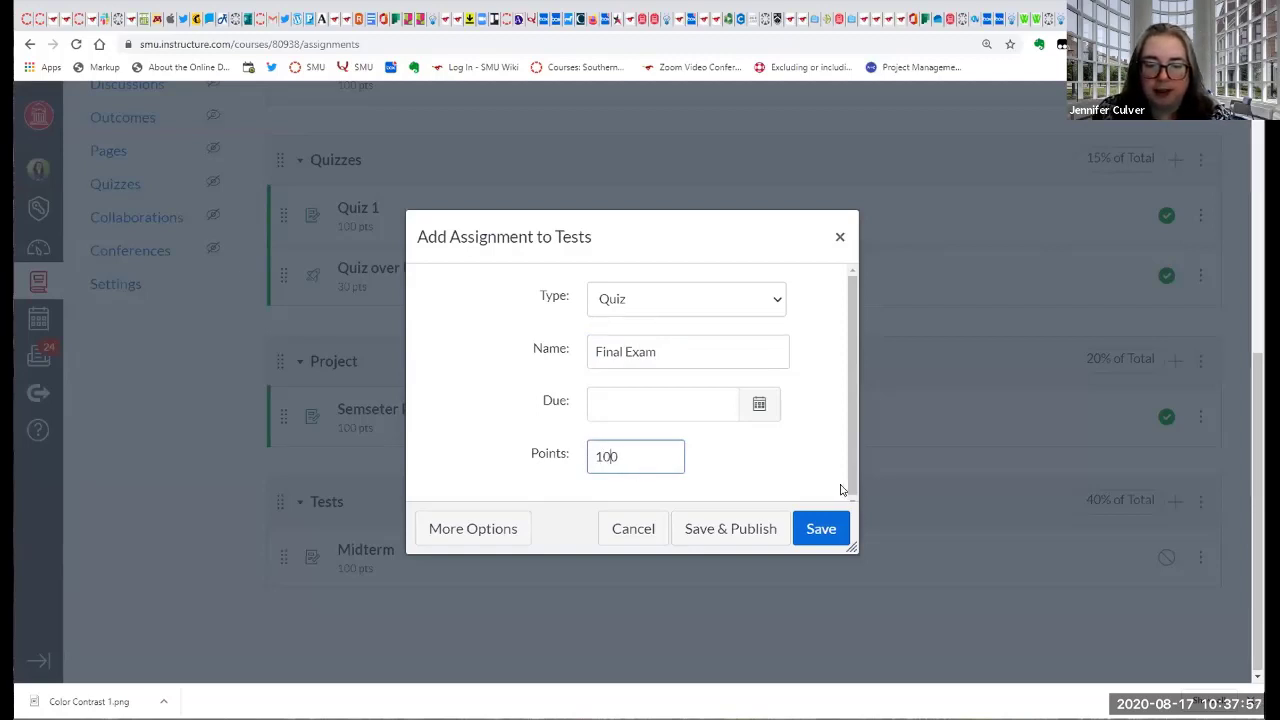
click(826, 530)
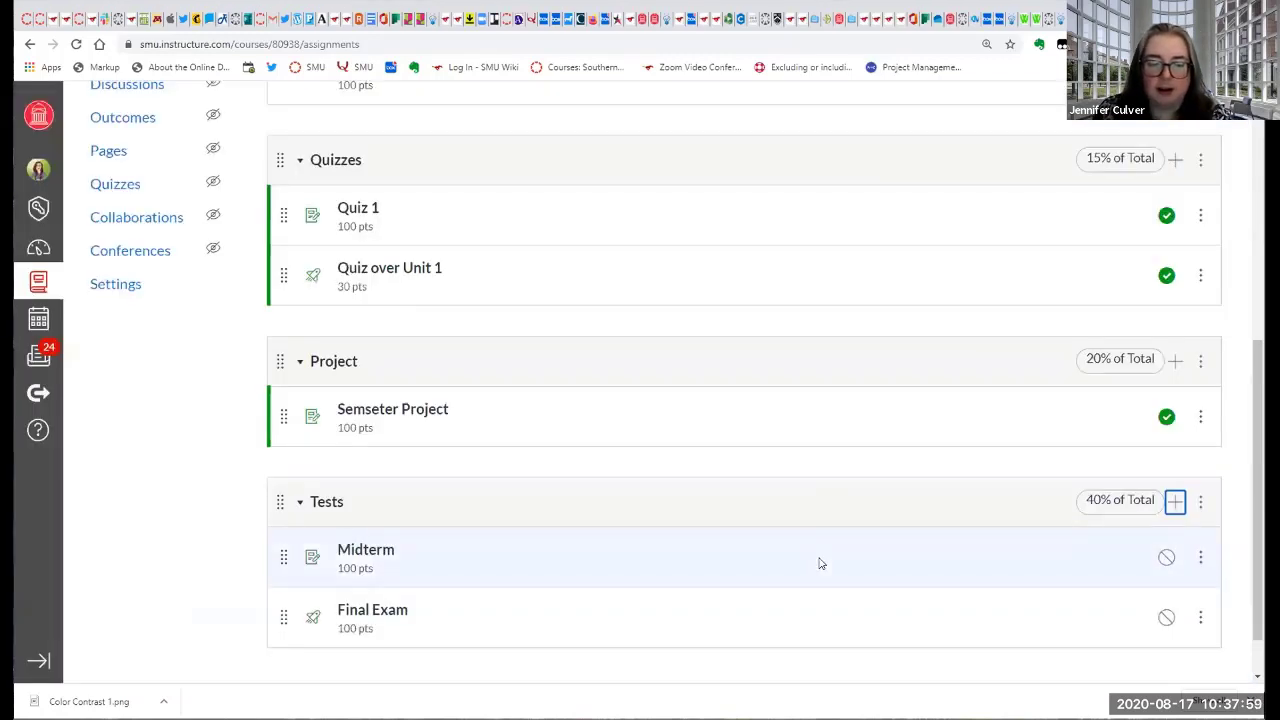
scroll(820, 562, down, 1)
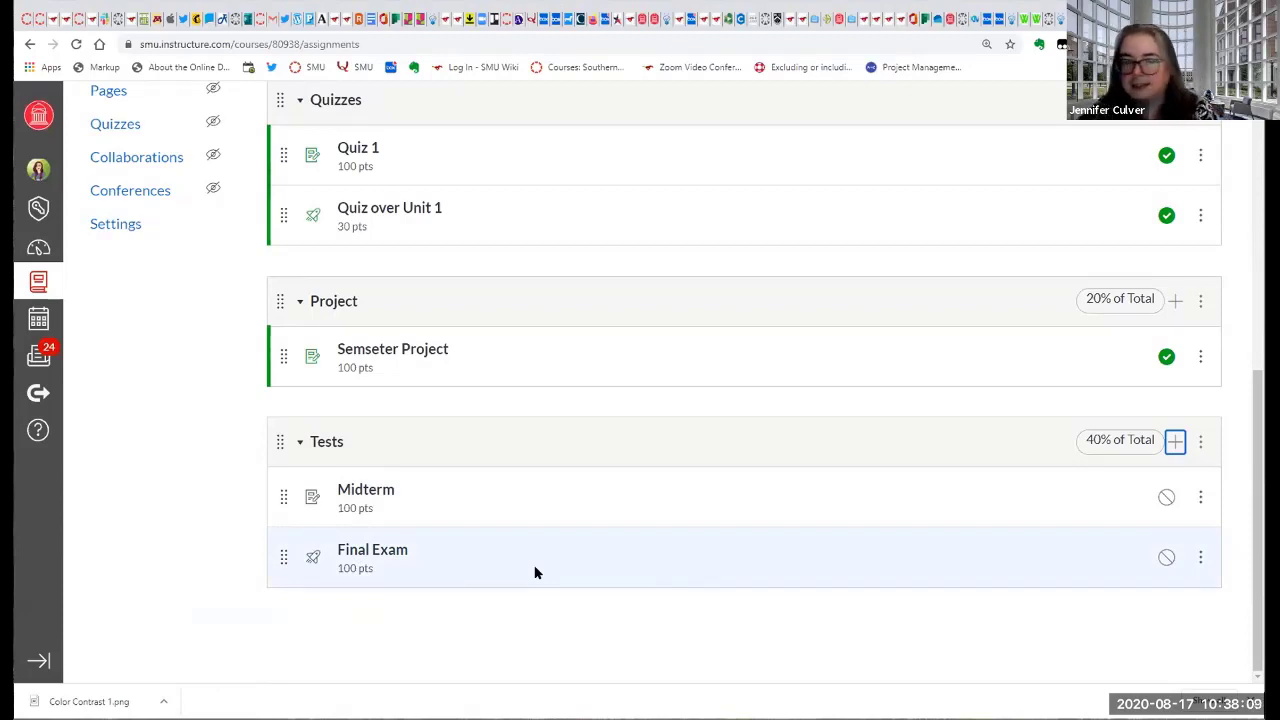
scroll(503, 457, up, 2)
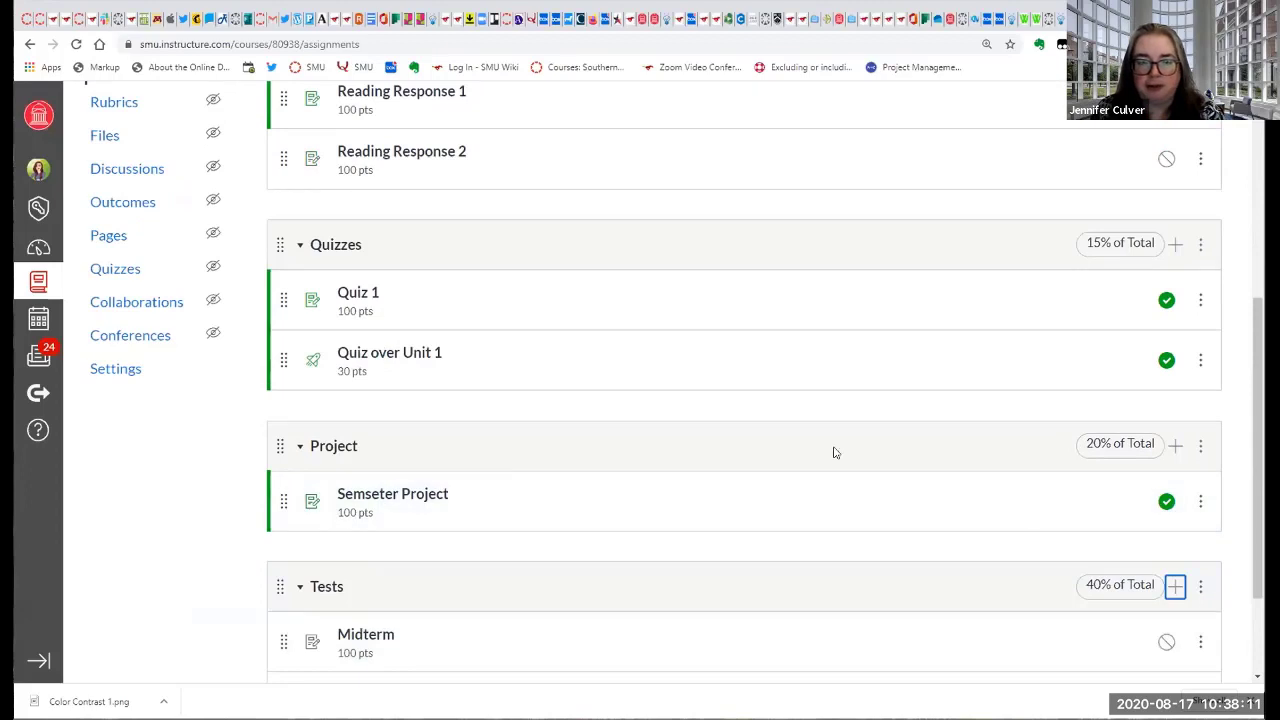
scroll(834, 451, up, 2)
scroll(934, 497, down, 3)
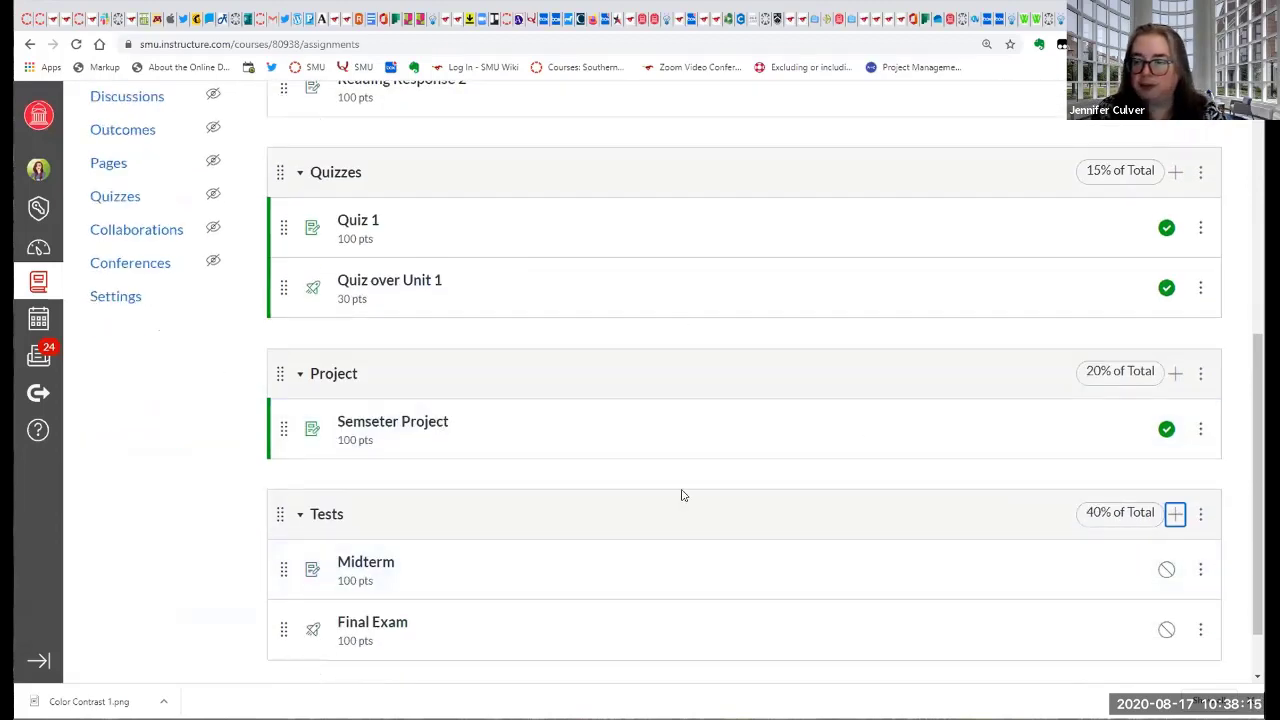
Open the bulk assignment date editor from the Assignments page and review its due and availability date fields for every assignment.
scroll(681, 487, up, 3)
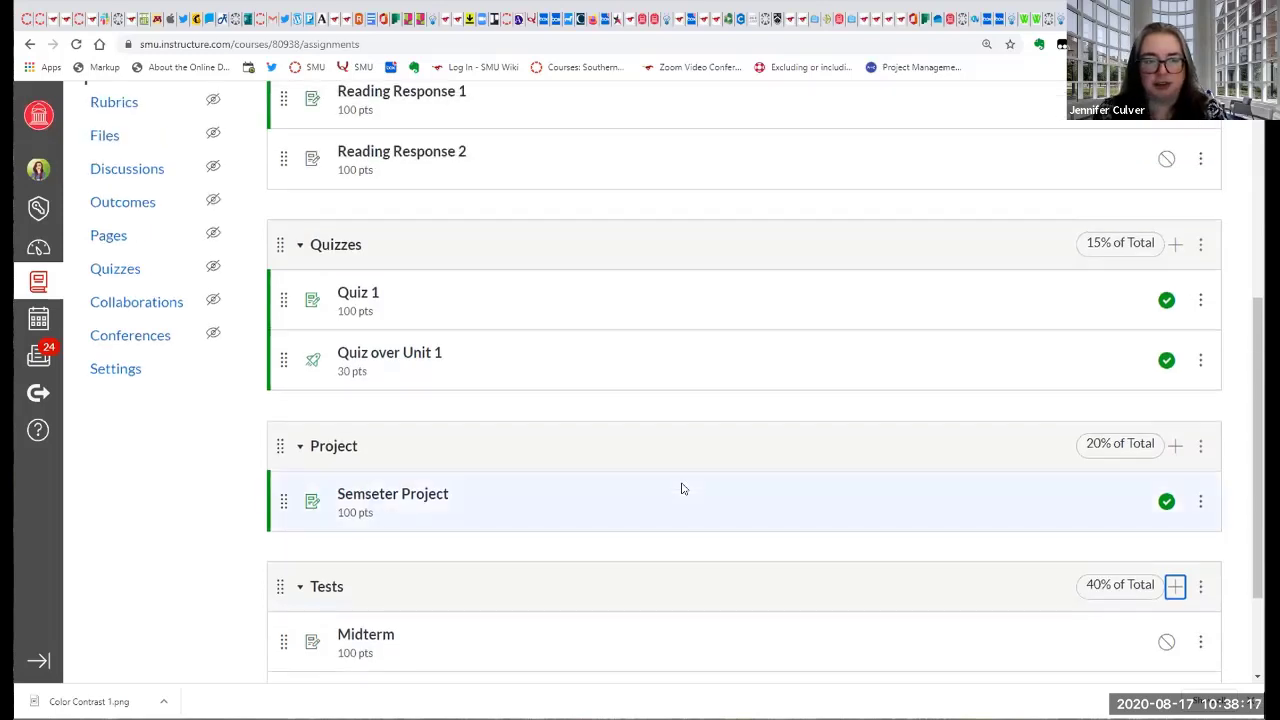
scroll(811, 435, up, 2)
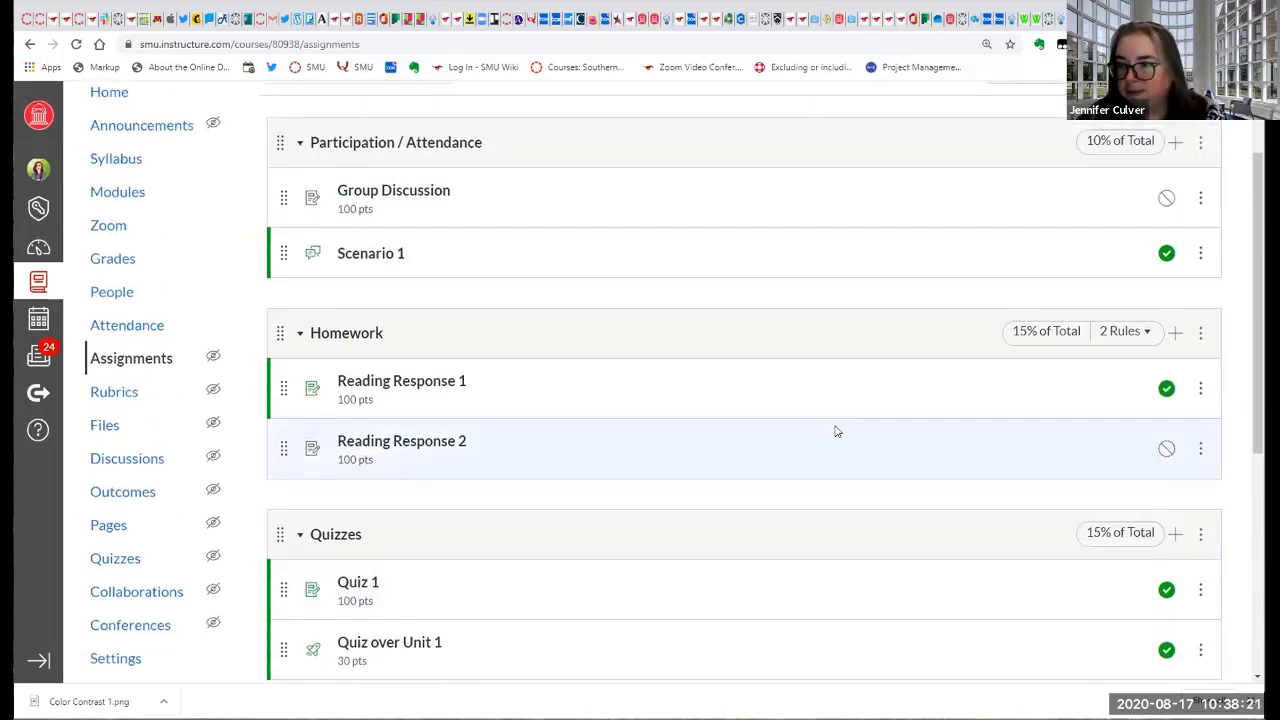
scroll(836, 431, up, 1)
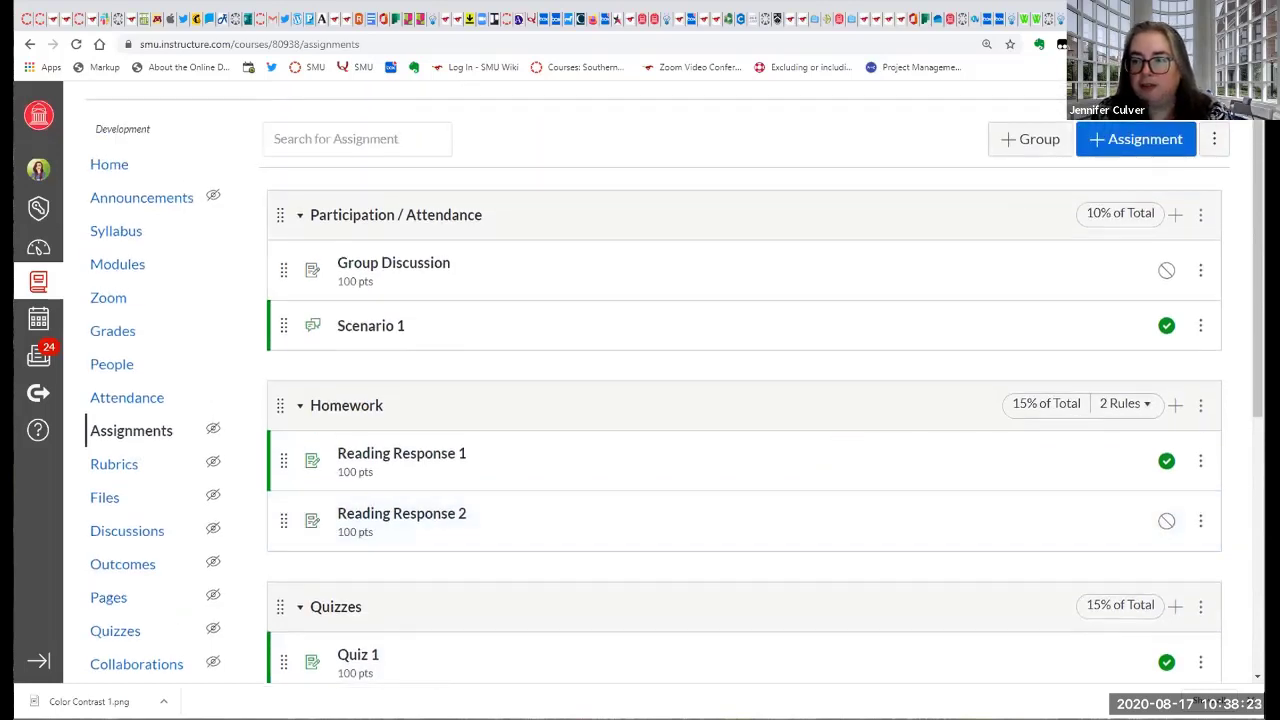
click(1214, 139)
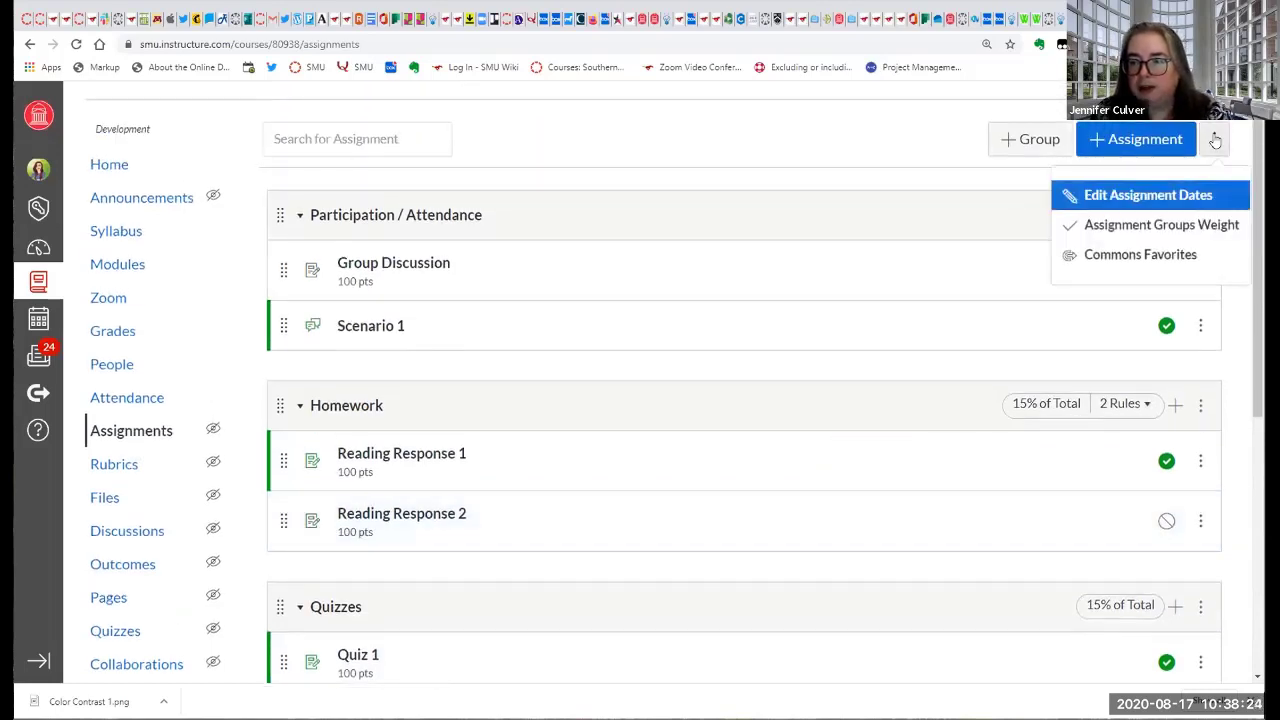
click(1190, 197)
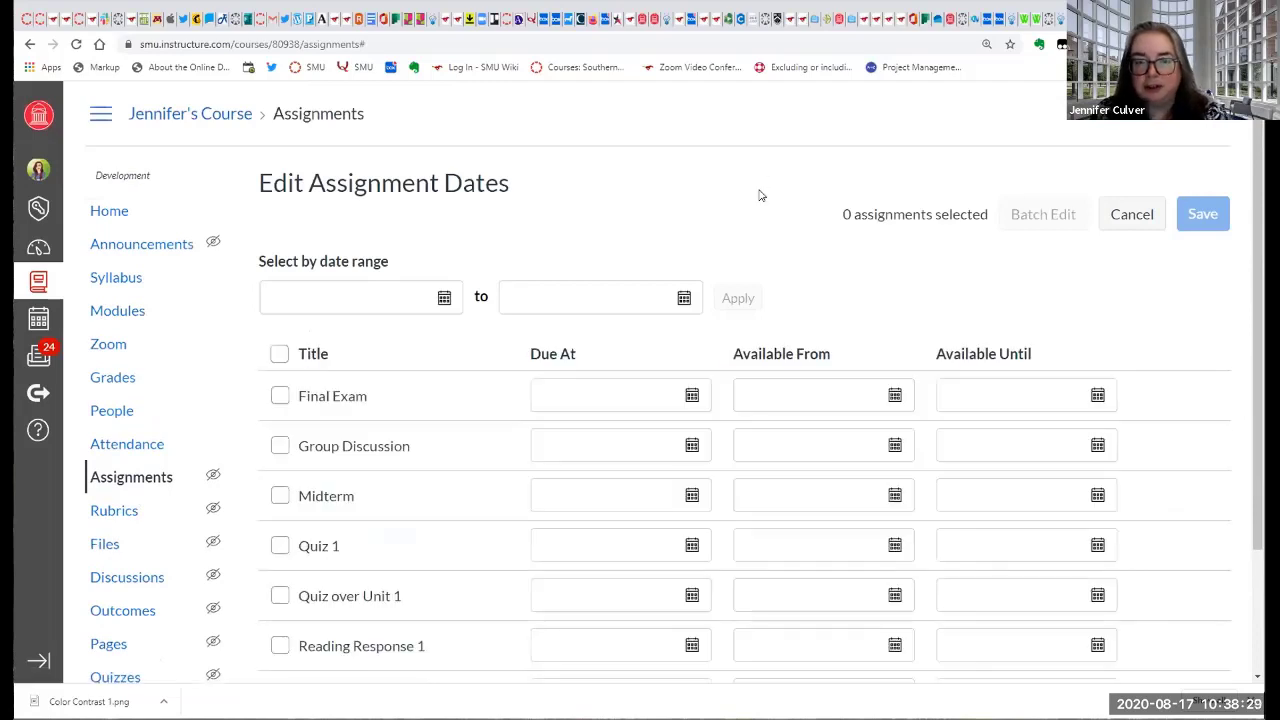
scroll(765, 195, down, 1)
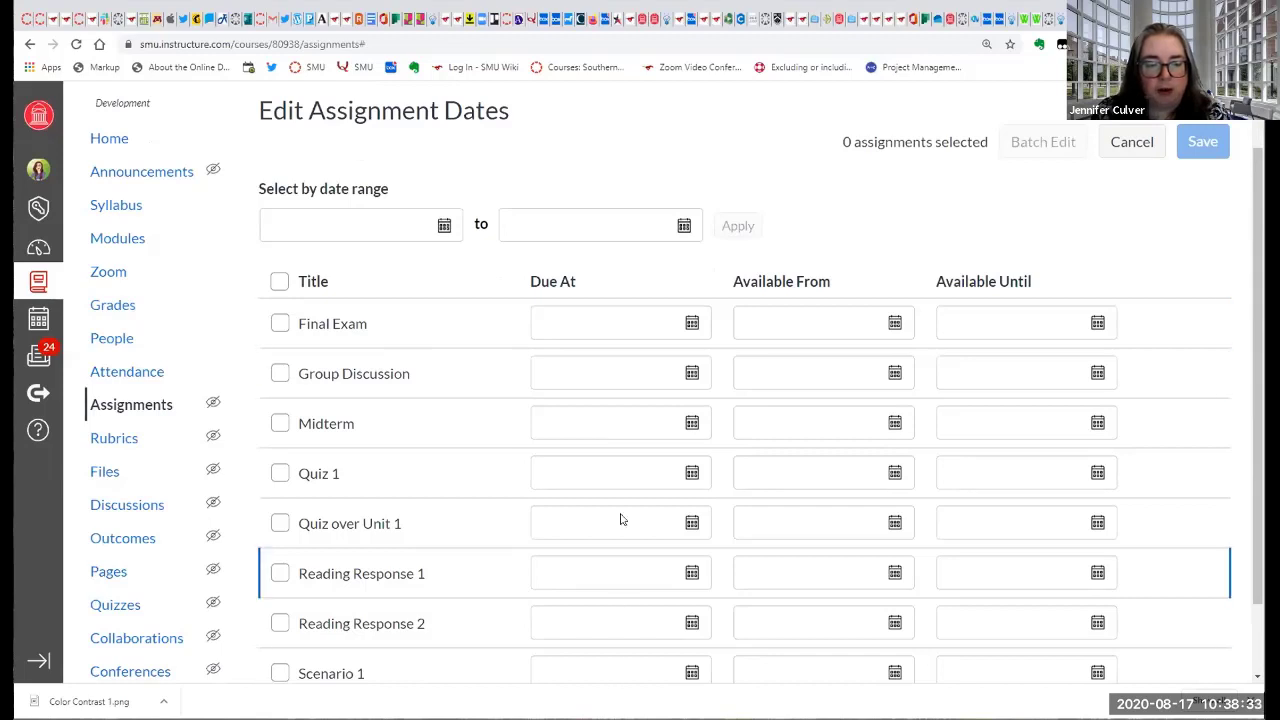
scroll(620, 517, down, 1)
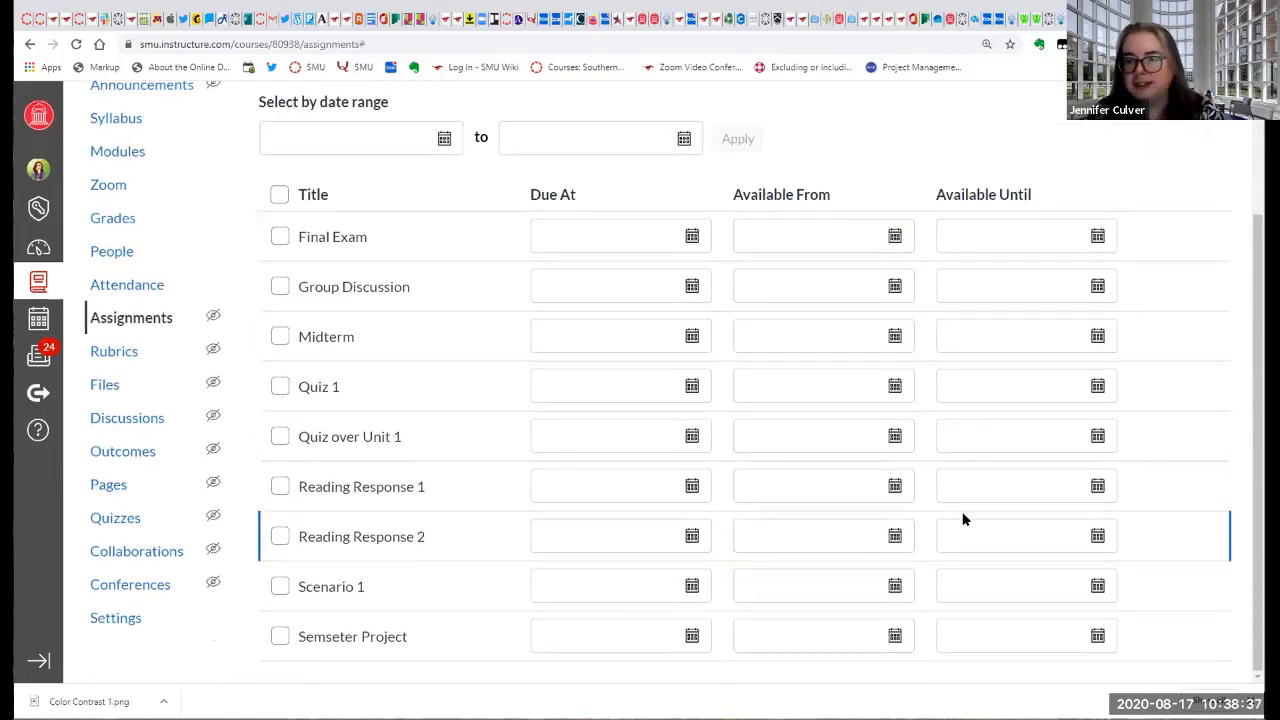
View the due date calendar for the Final Exam and close it without choosing a date.
click(614, 234)
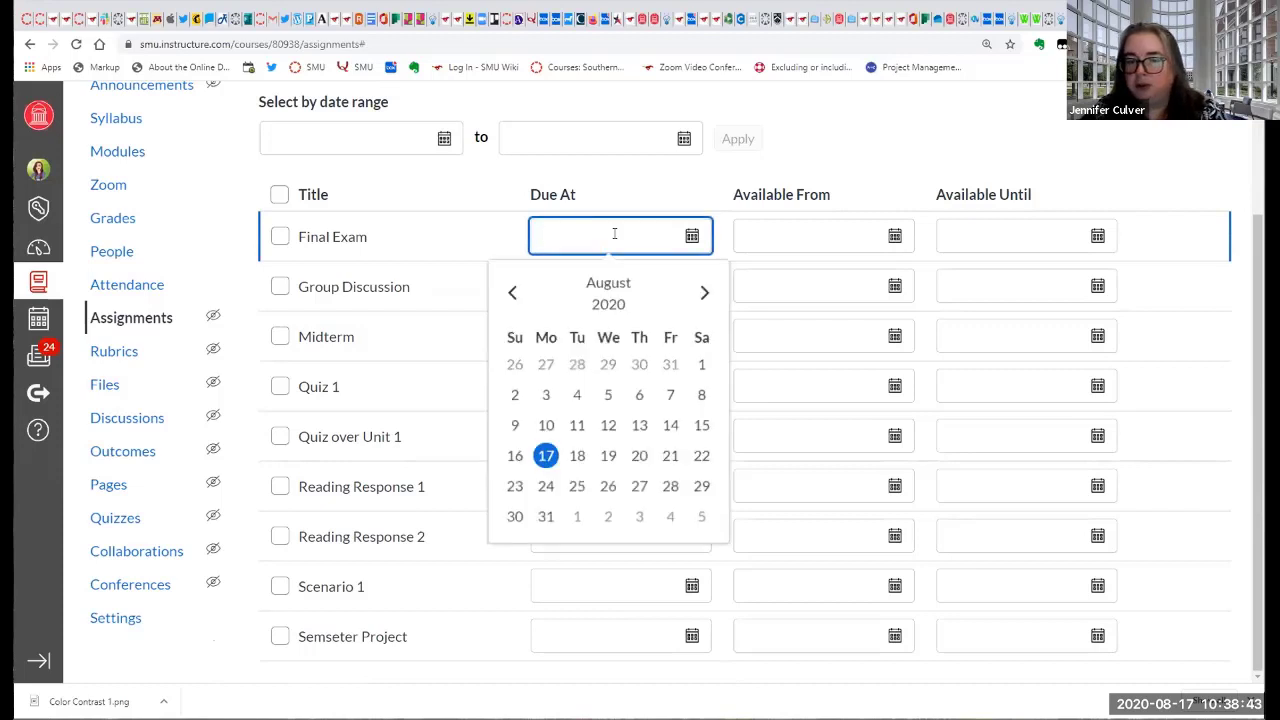
click(1020, 111)
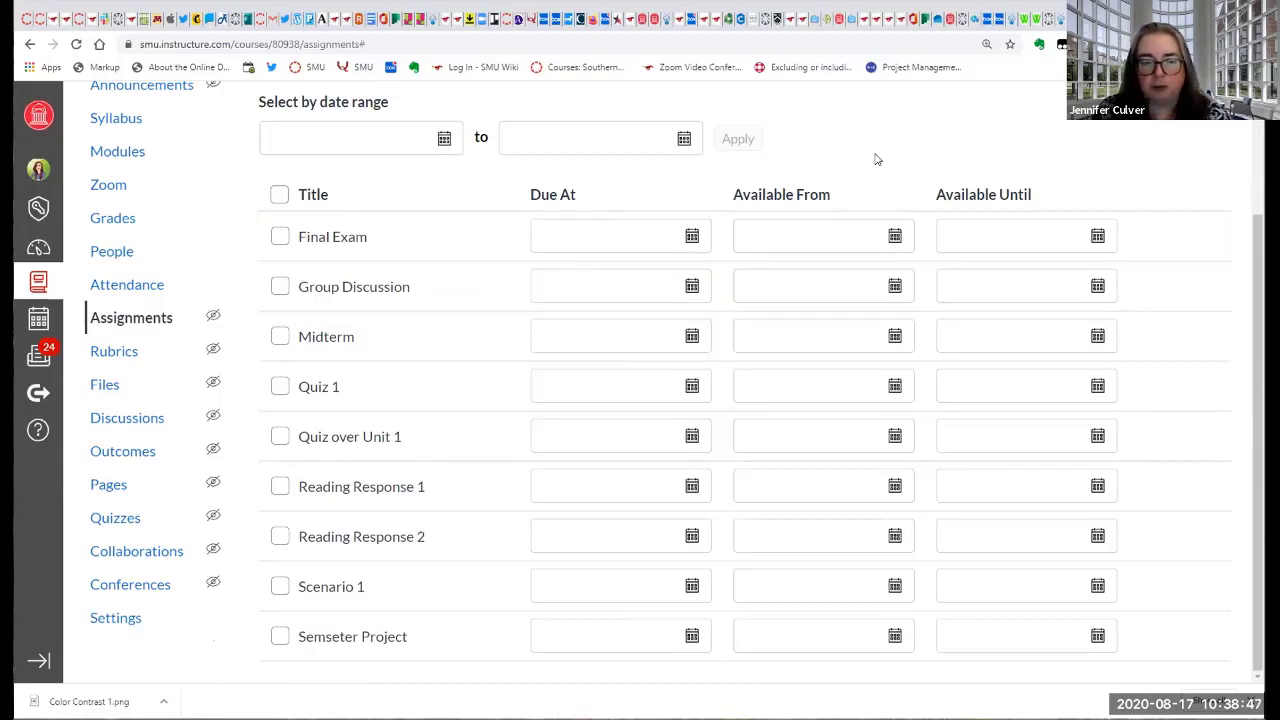
scroll(946, 360, up, 2)
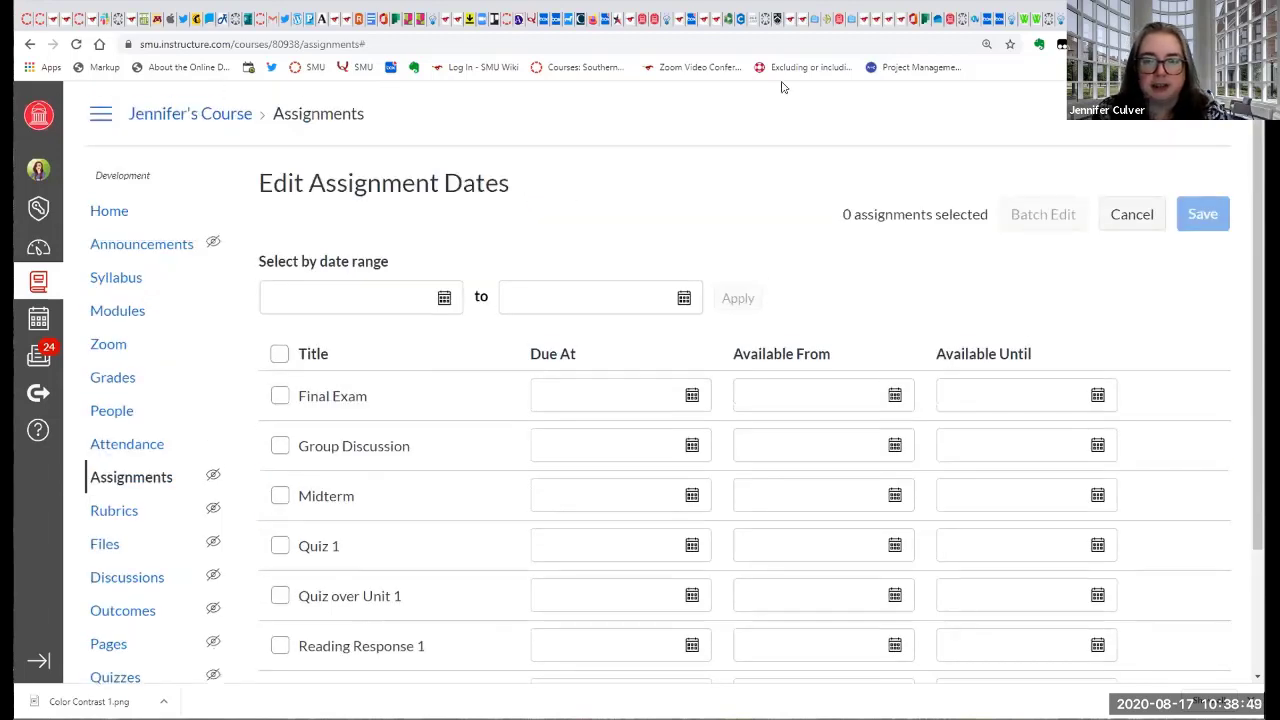
Return to the Assignments page without saving any dates and look over the weighted groups from Participation / Attendance to Tests.
click(132, 480)
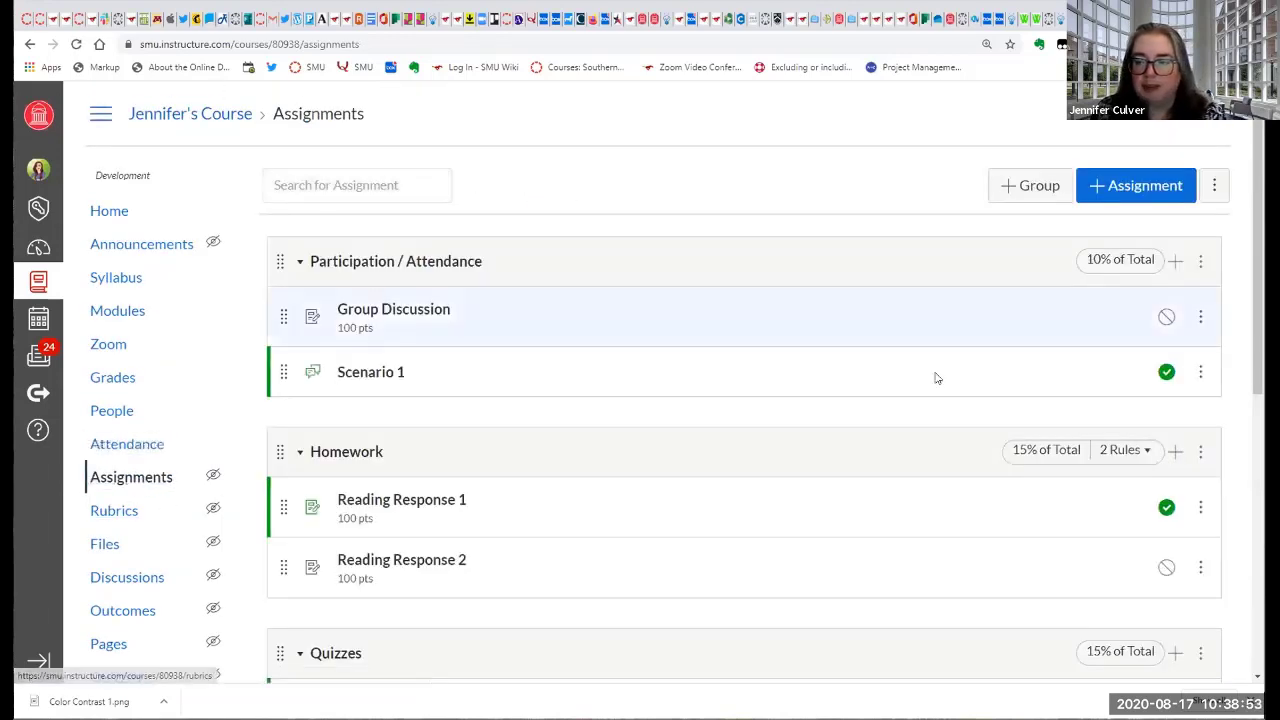
scroll(897, 393, down, 2)
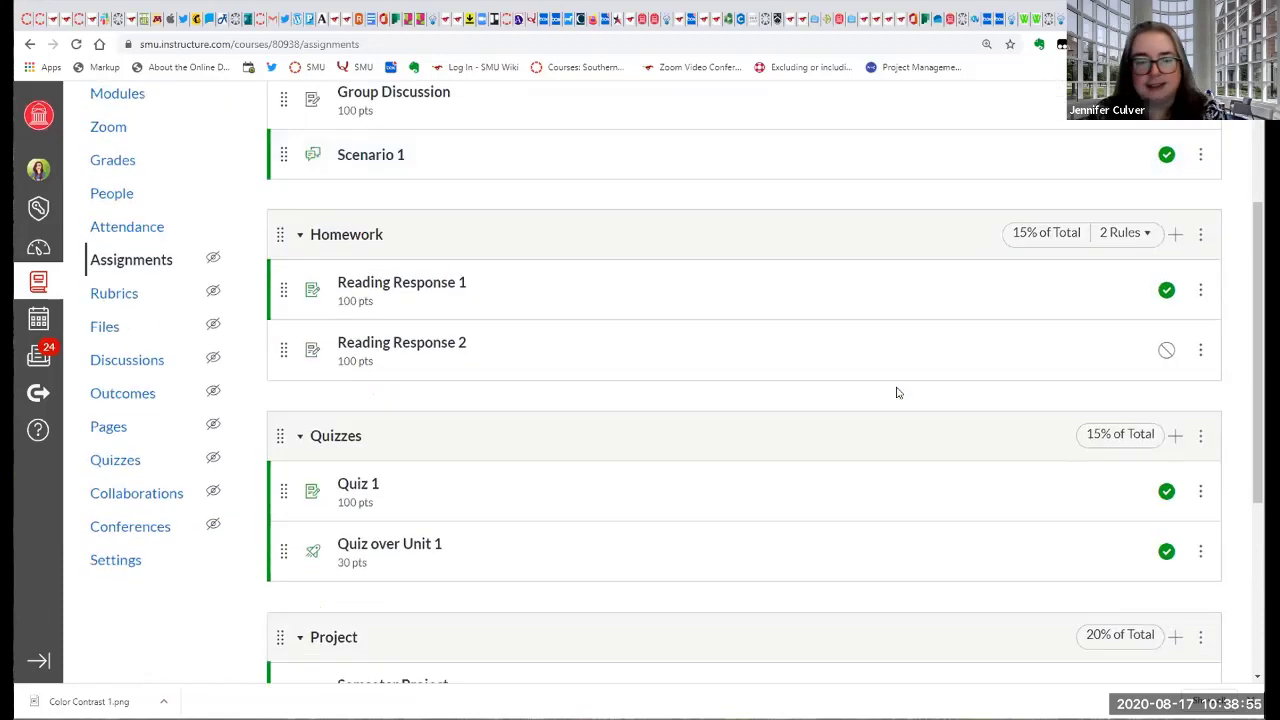
scroll(897, 393, down, 2)
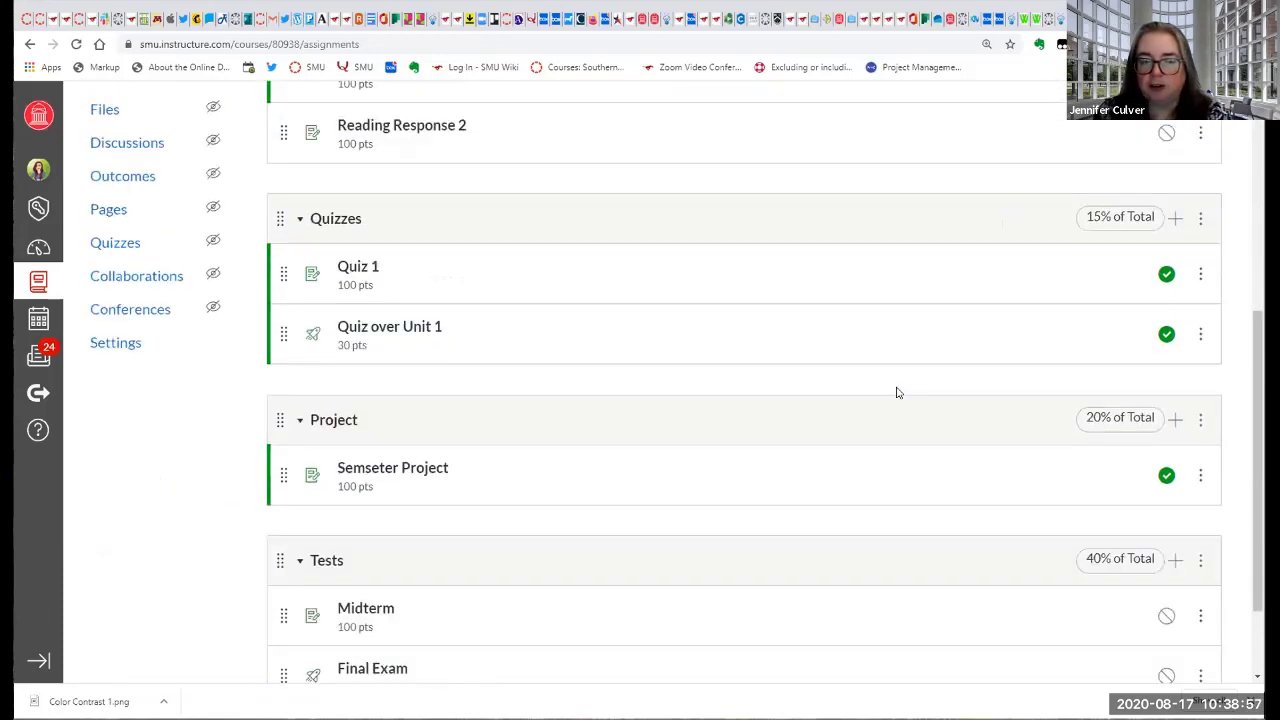
scroll(897, 393, up, 4)
scroll(897, 393, up, 1)
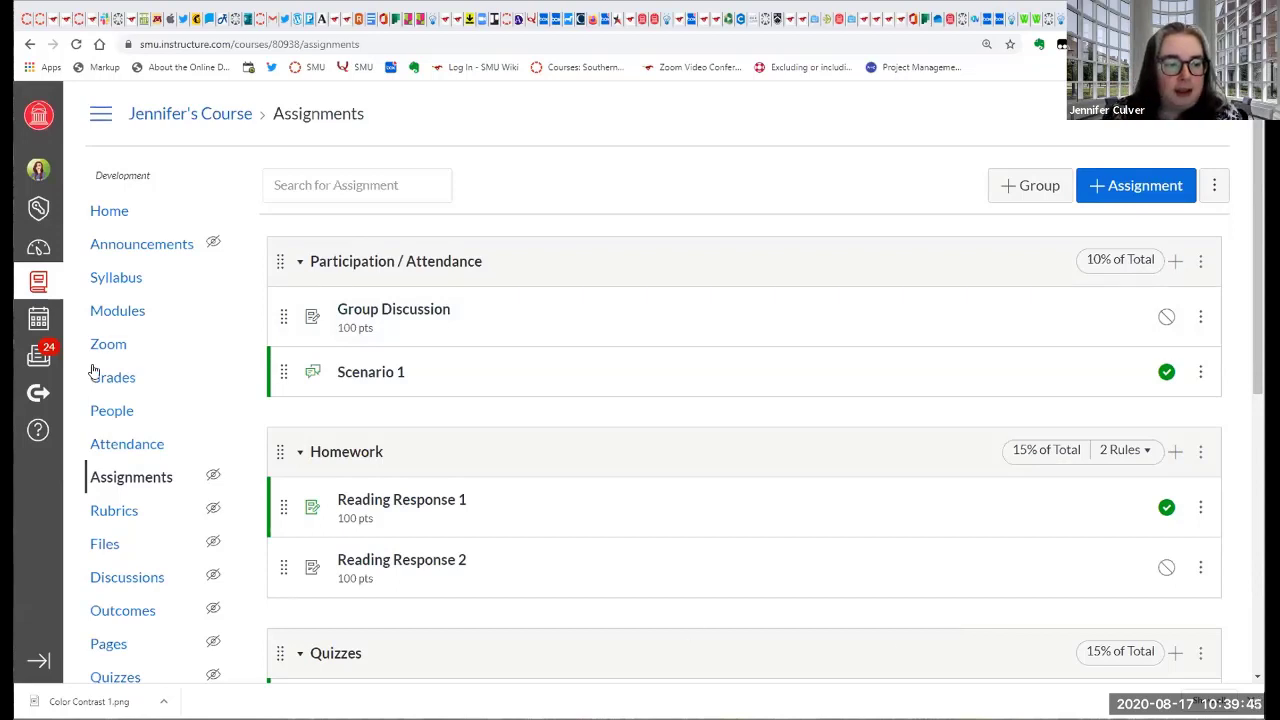
In the course's Modules, add the existing Group Discussion assignment to the Week 1: TOPIC module without indentation.
click(117, 316)
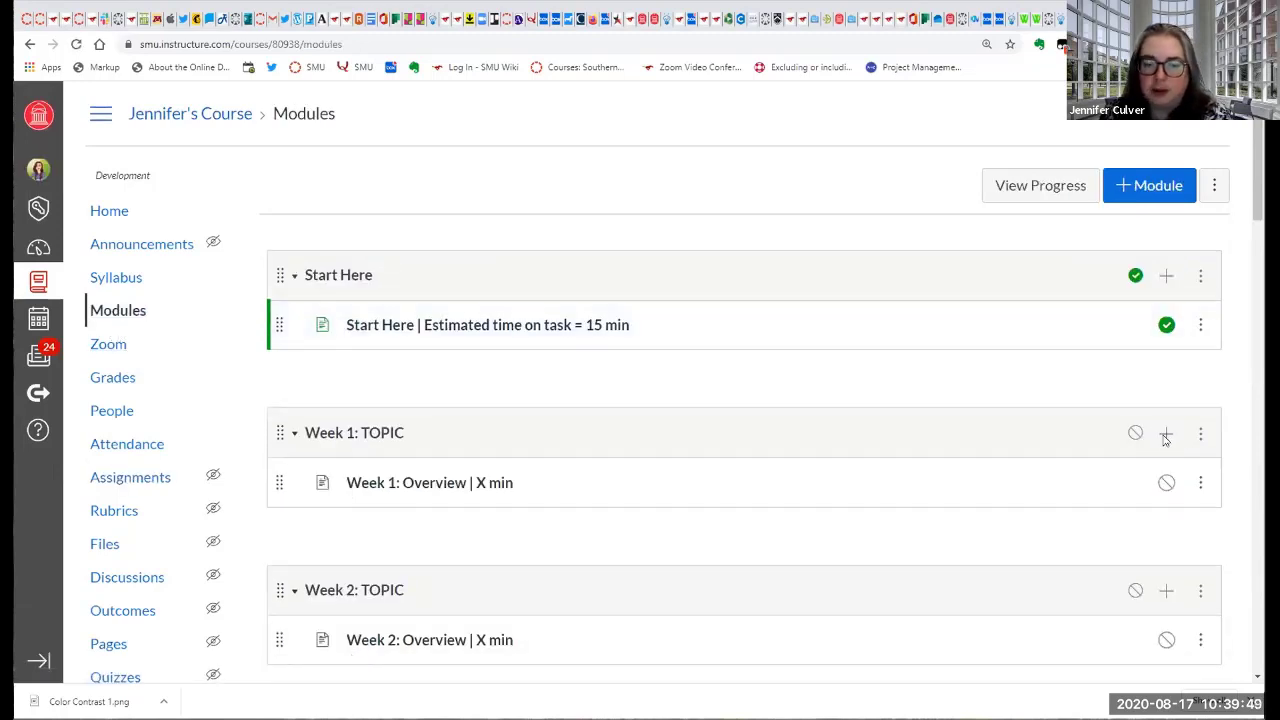
click(1165, 433)
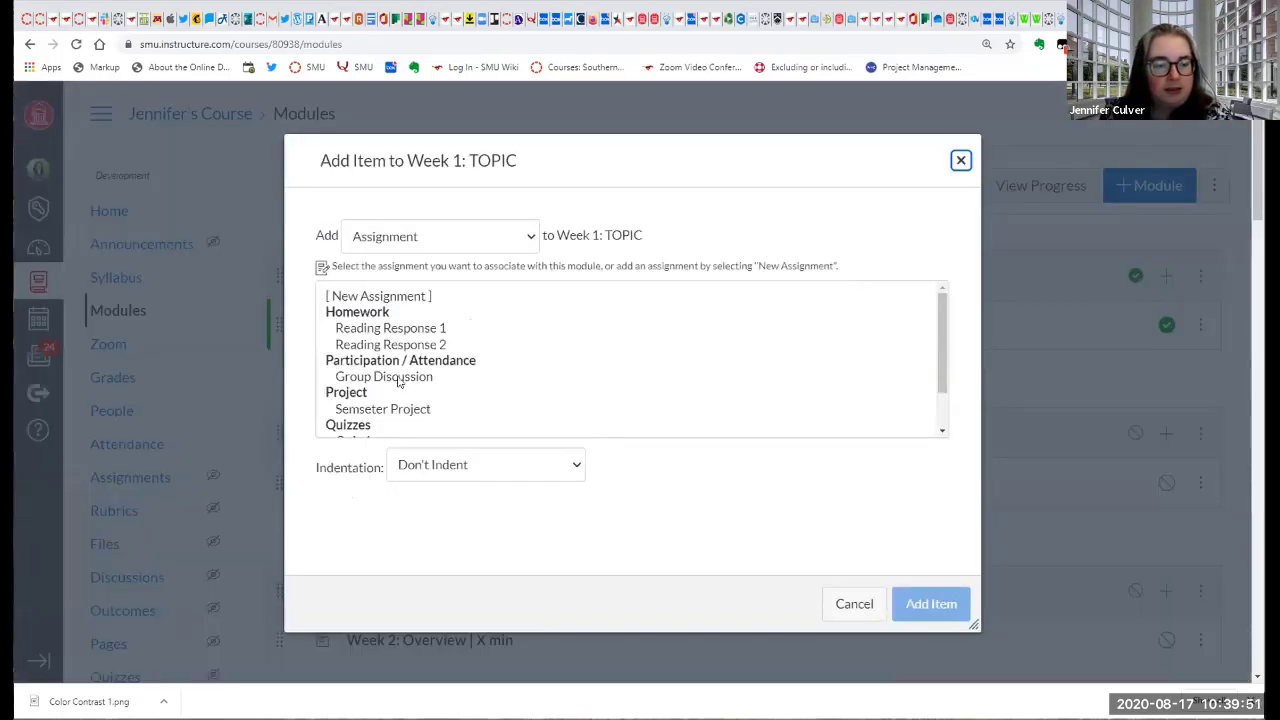
scroll(398, 381, down, 1)
scroll(398, 381, up, 2)
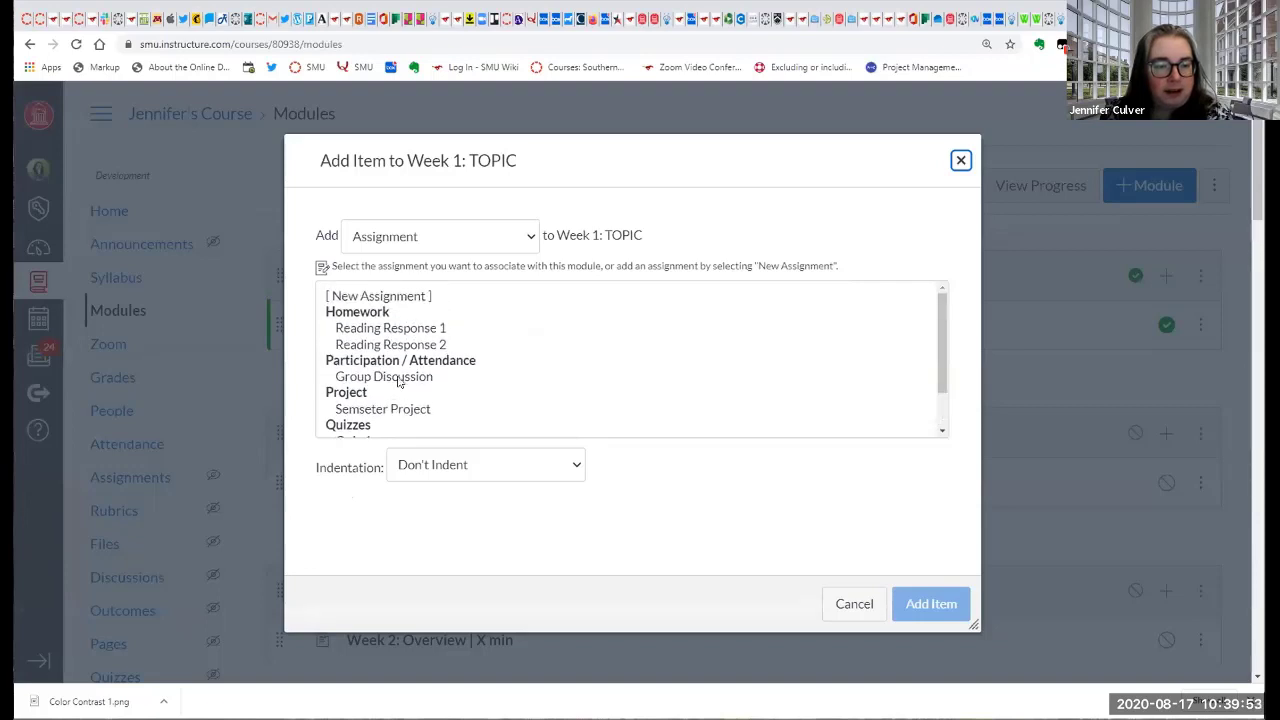
scroll(398, 381, down, 1)
click(412, 333)
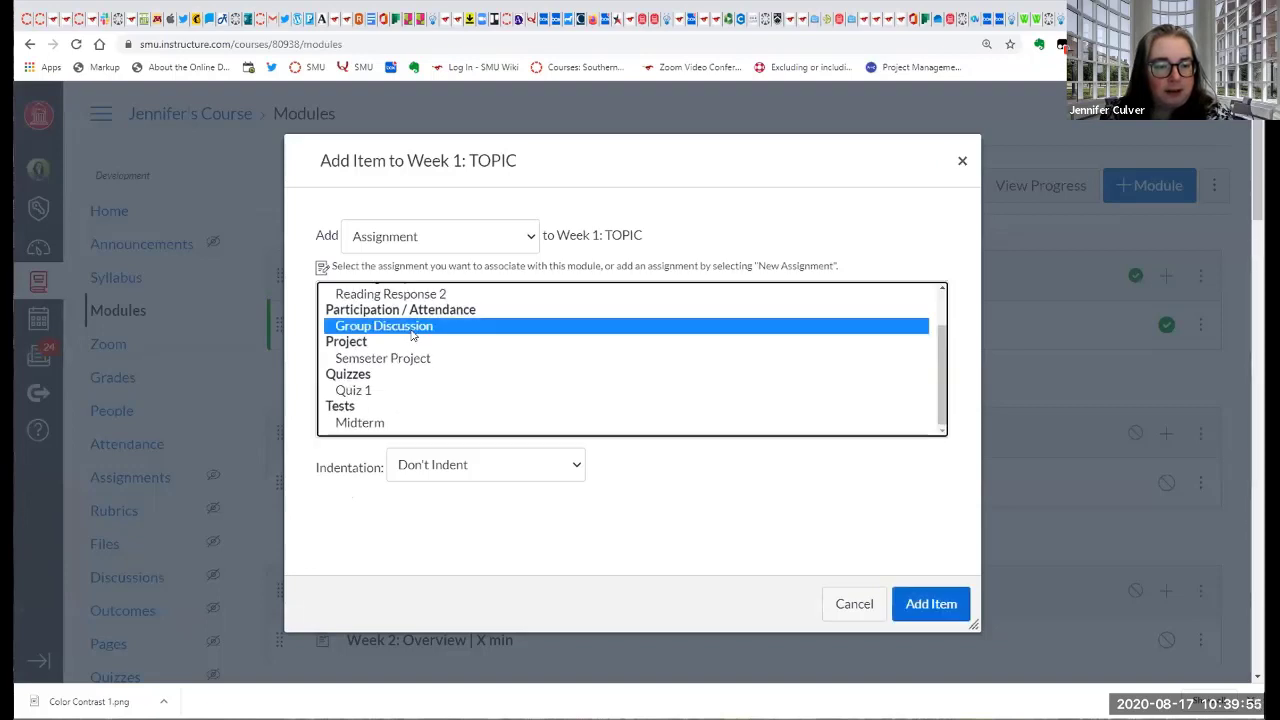
click(940, 603)
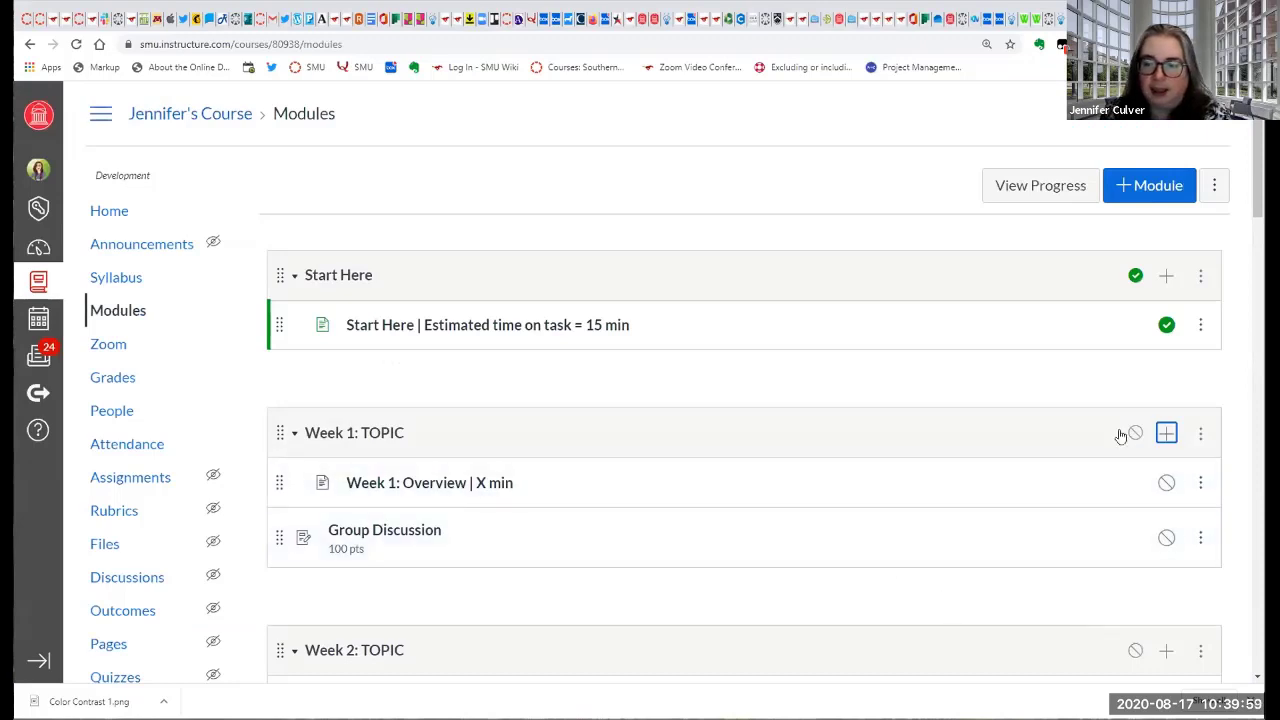
Publish the Week 1: TOPIC module together with its overview page and Group Discussion assignment.
click(1134, 432)
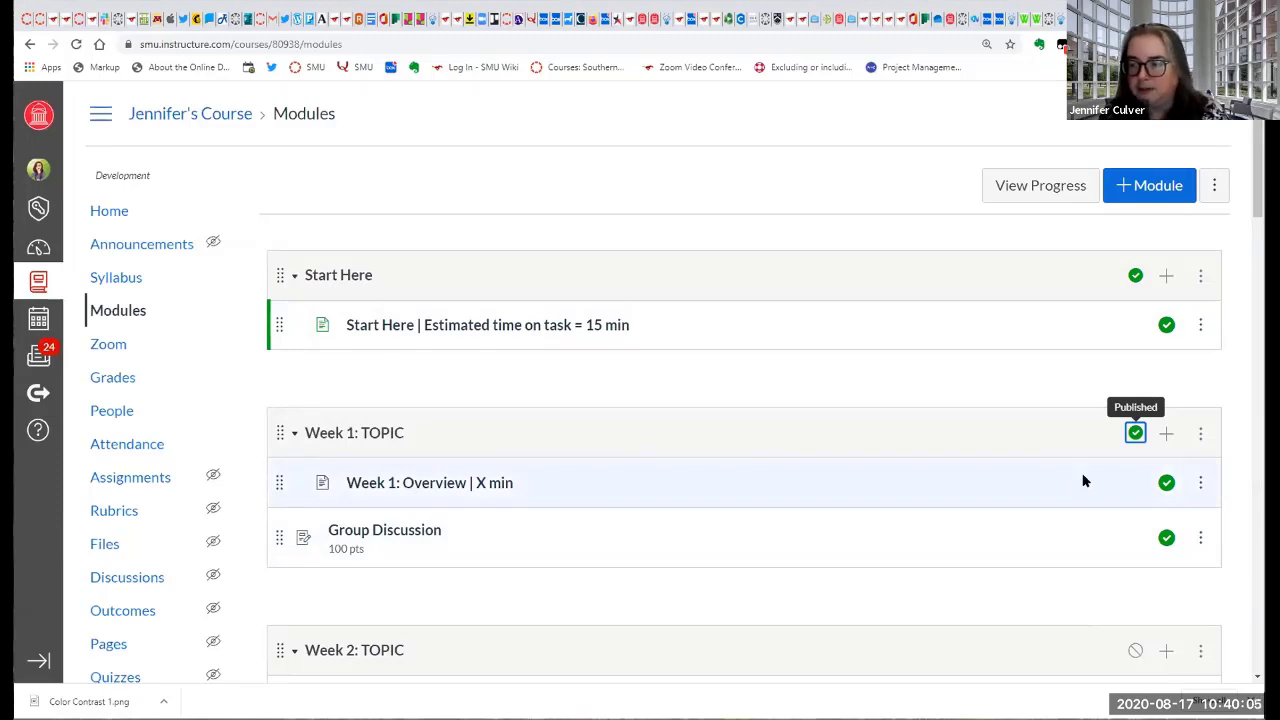
scroll(1073, 497, down, 1)
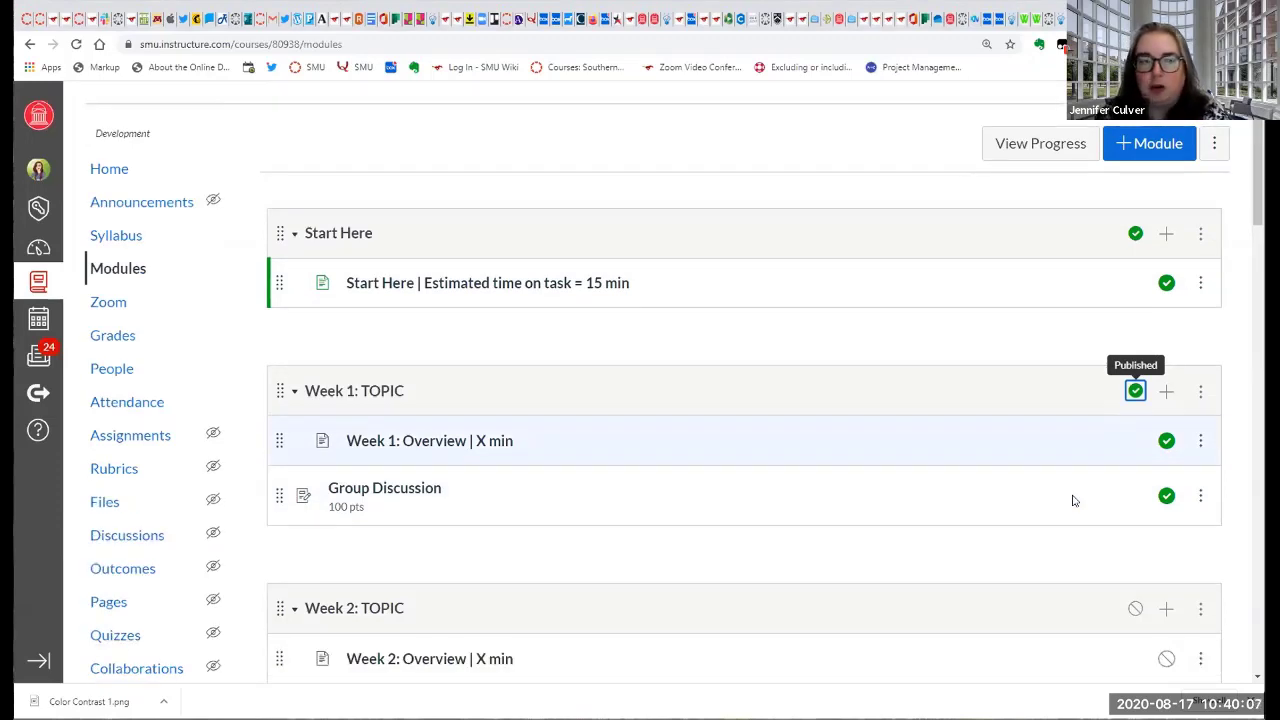
scroll(1073, 500, up, 1)
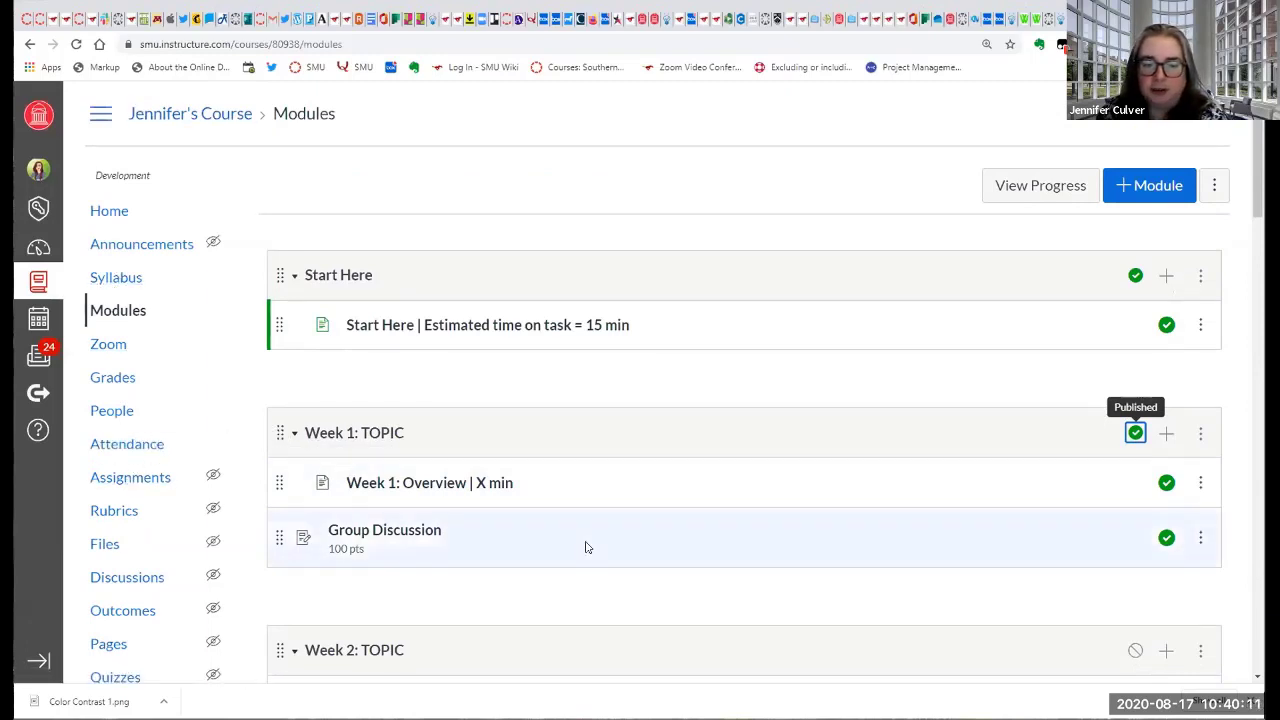
Open the course gradebook, enable the Modules filter, and show only the assignments in Week 1: TOPIC.
click(115, 380)
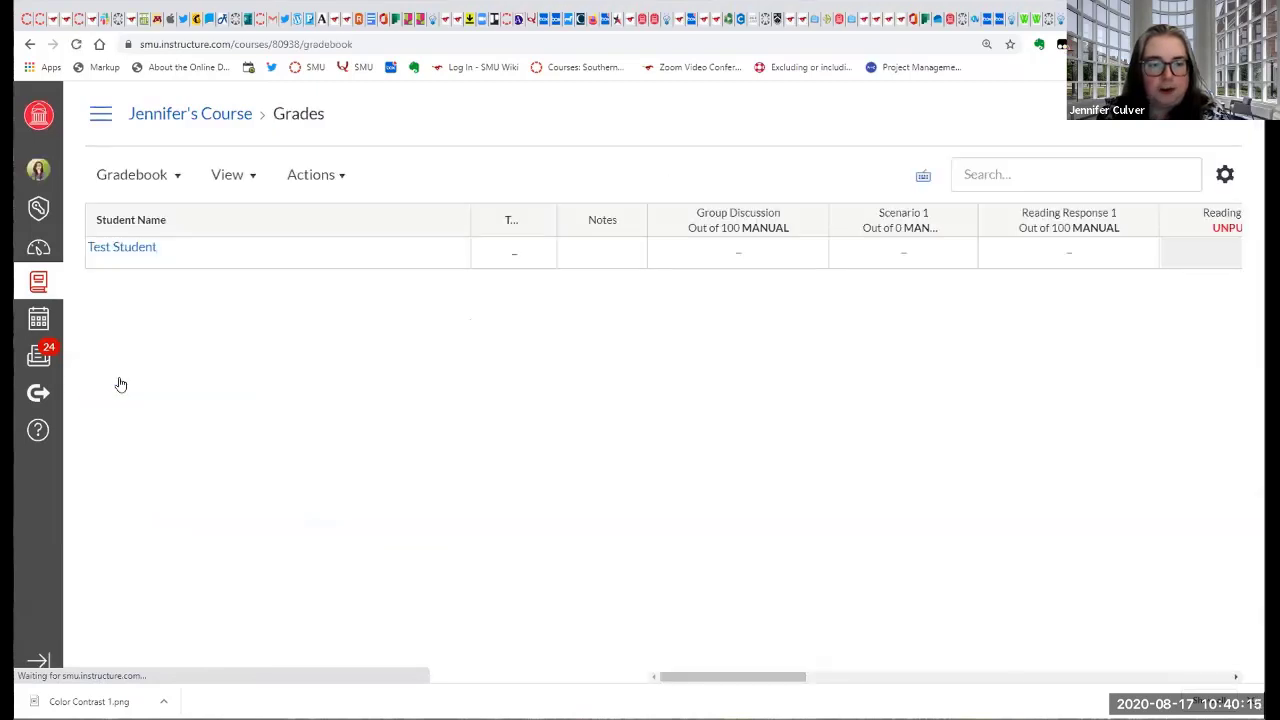
click(230, 175)
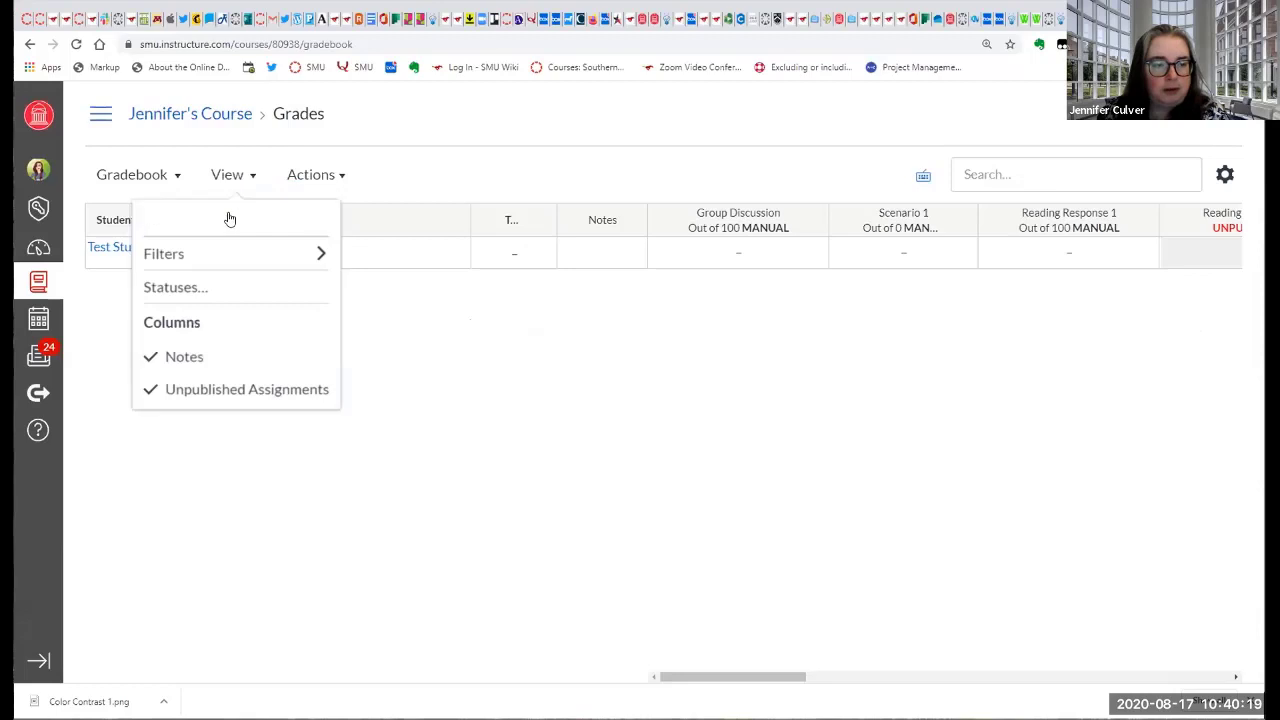
mouse_move(229, 219)
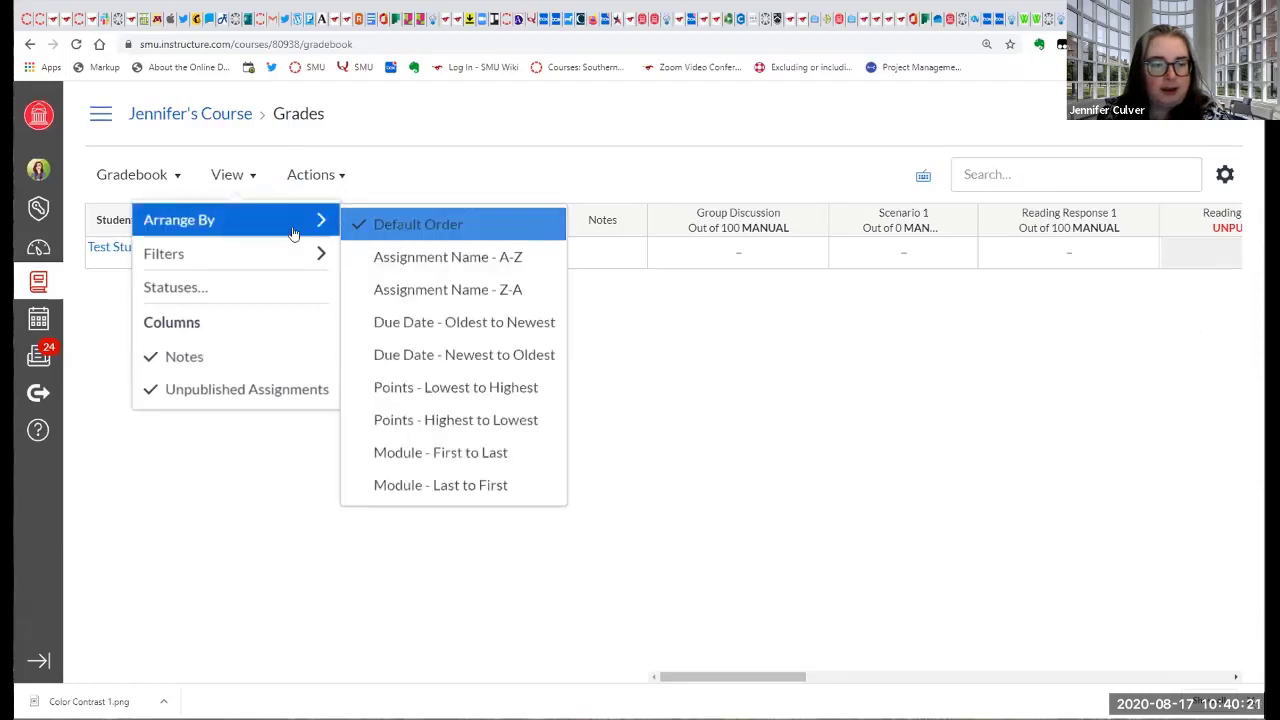
mouse_move(330, 253)
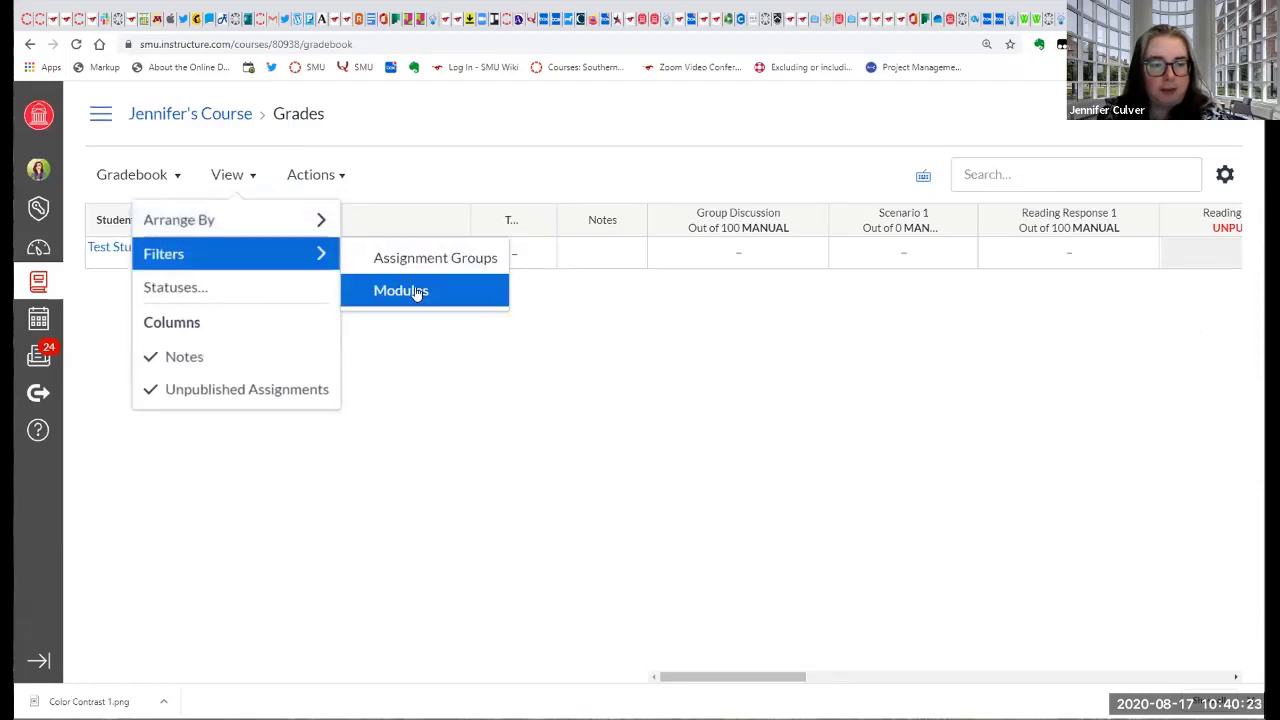
click(417, 291)
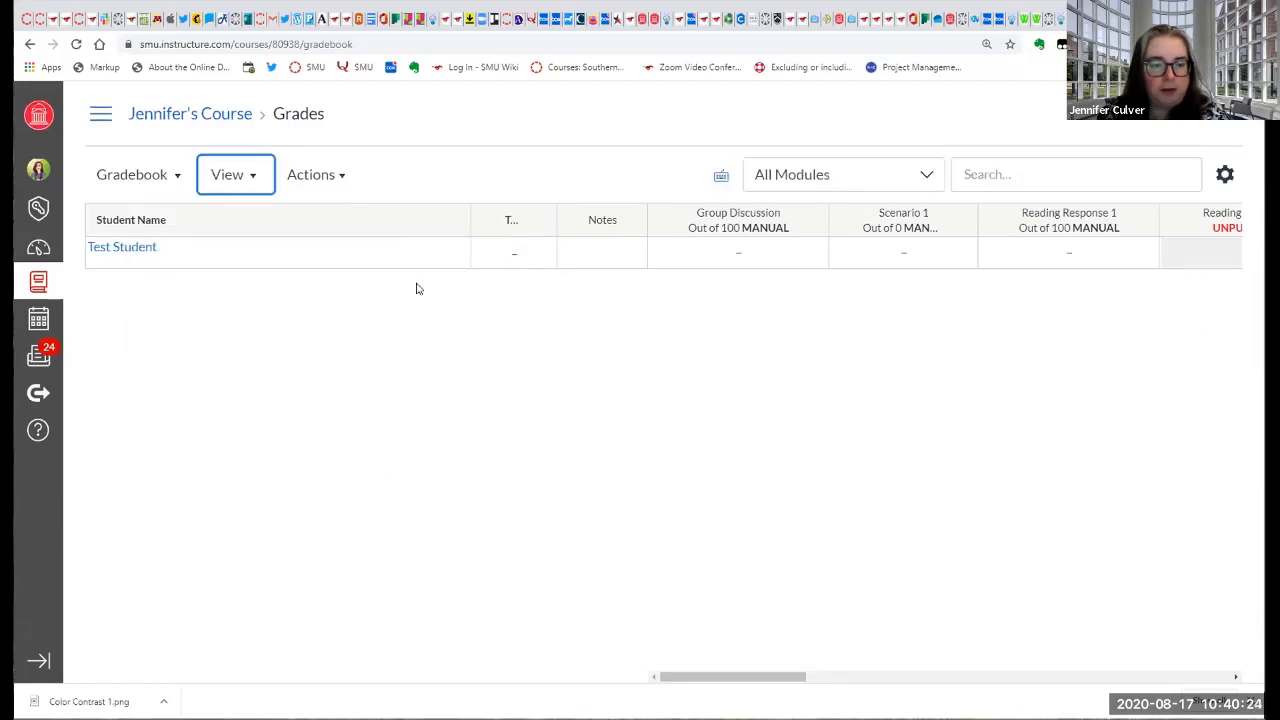
click(928, 178)
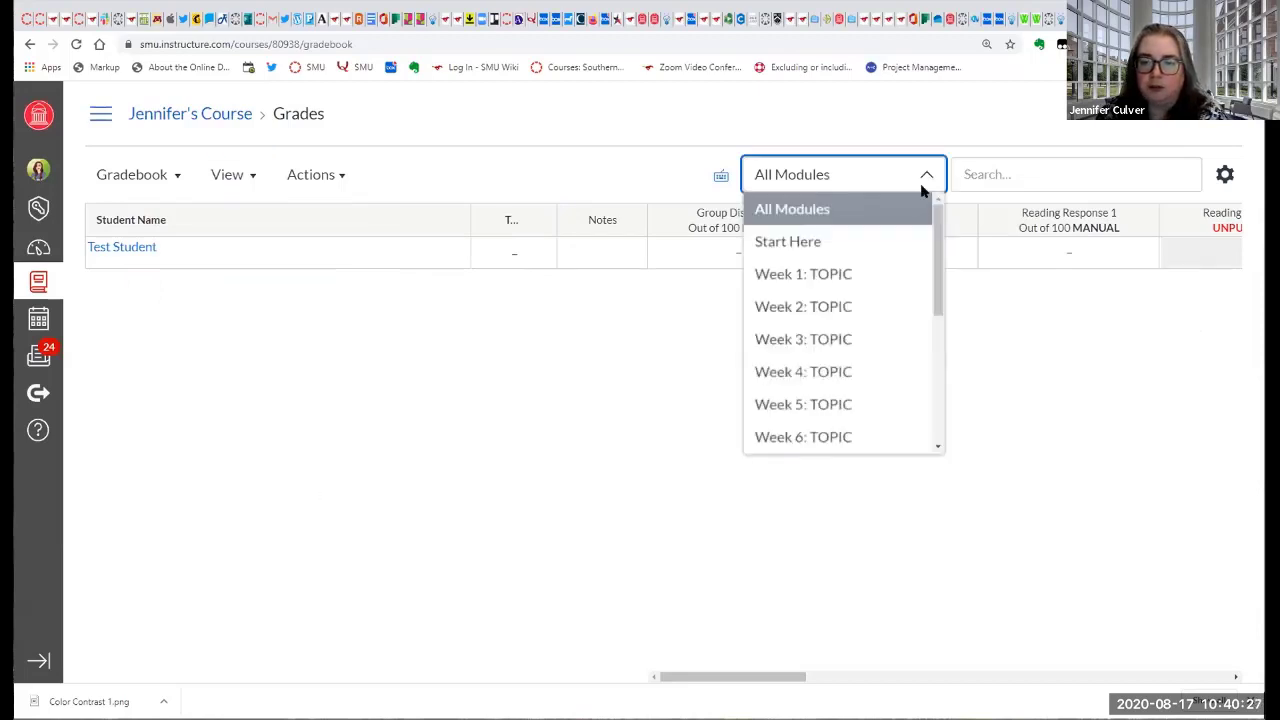
click(884, 276)
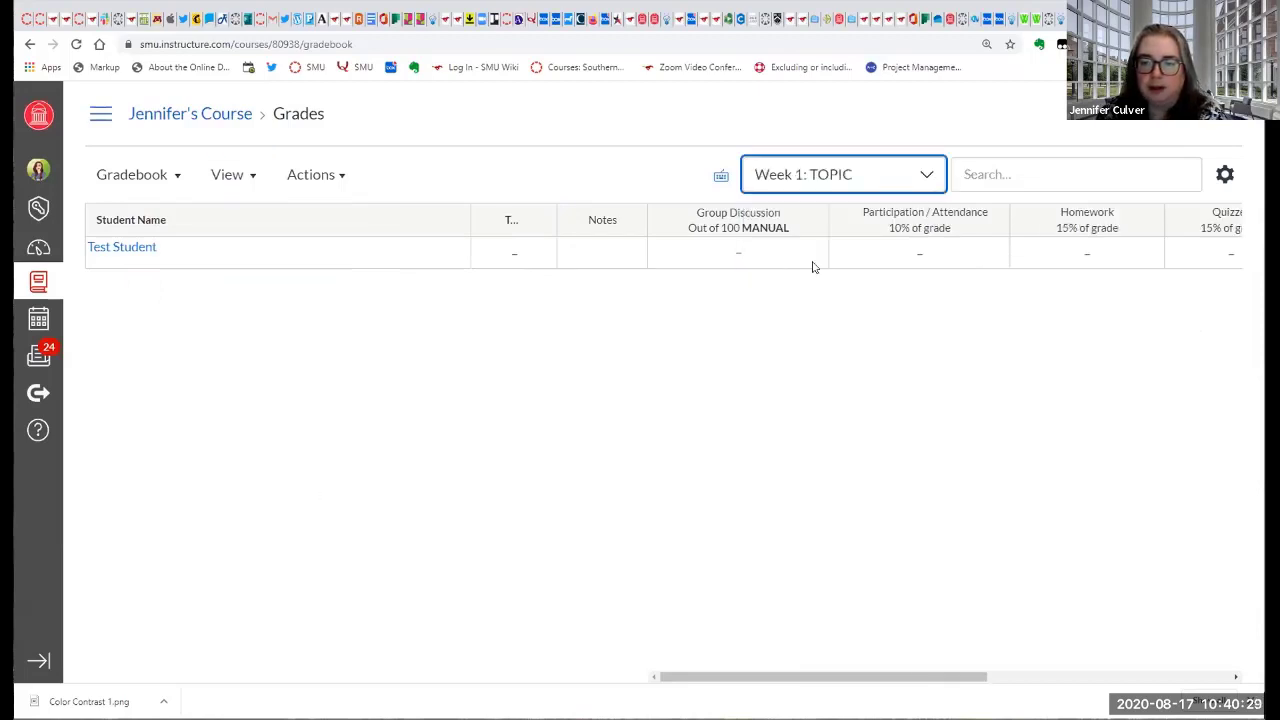
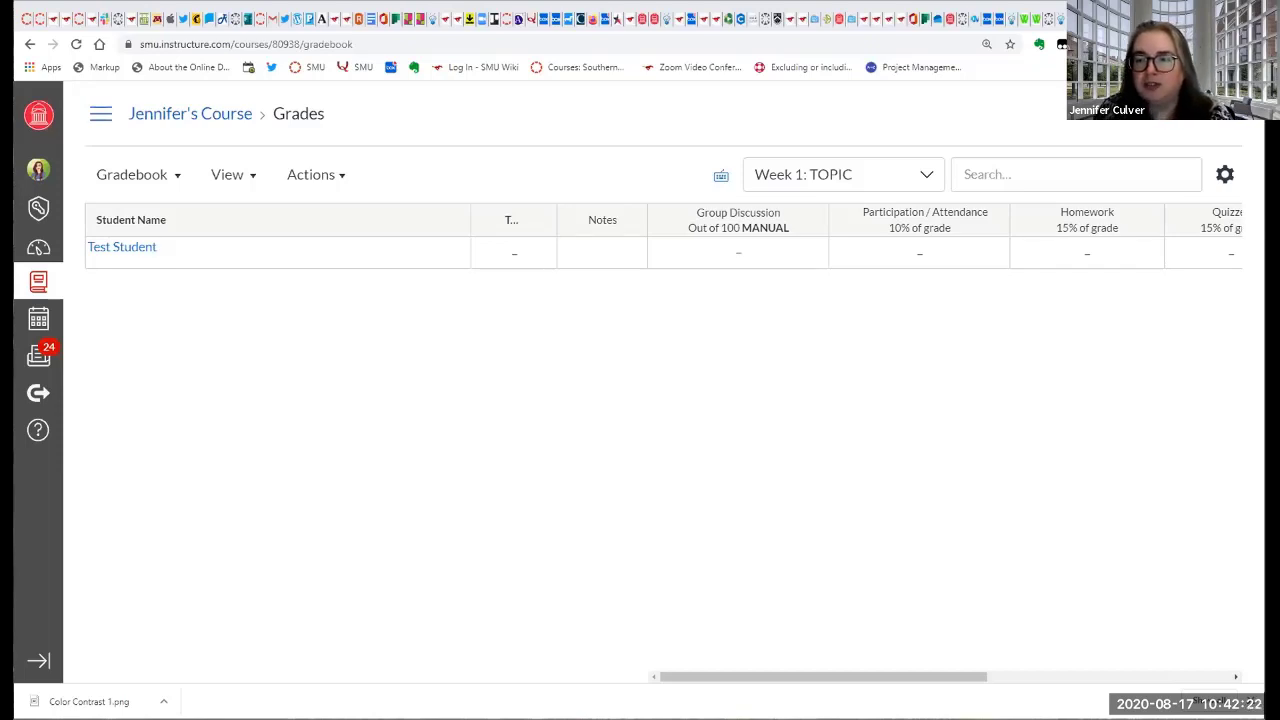
Review the late policies in the gradebook settings, including missing and late submission rules, and leave without updating them.
click(1225, 174)
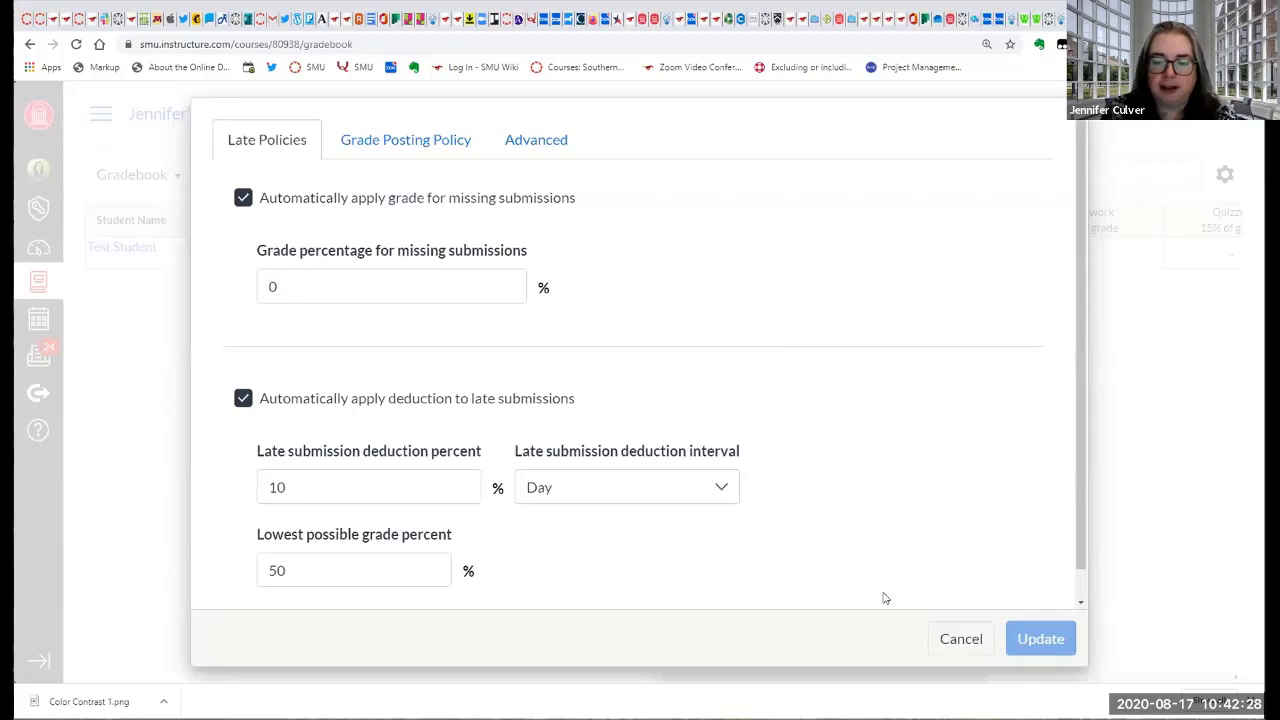
key(Escape)
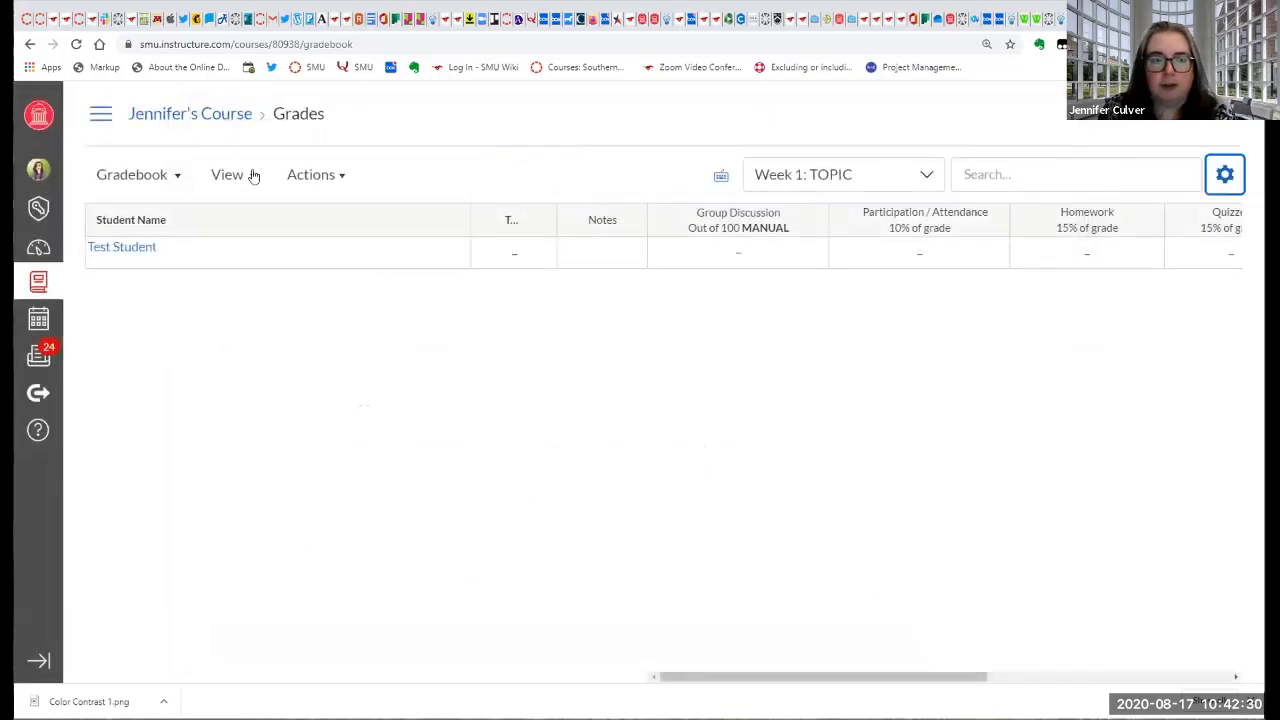
Go to the course's Assignments page and look over the assignments in the Participation / Attendance, Homework and Quizzes groups.
click(100, 117)
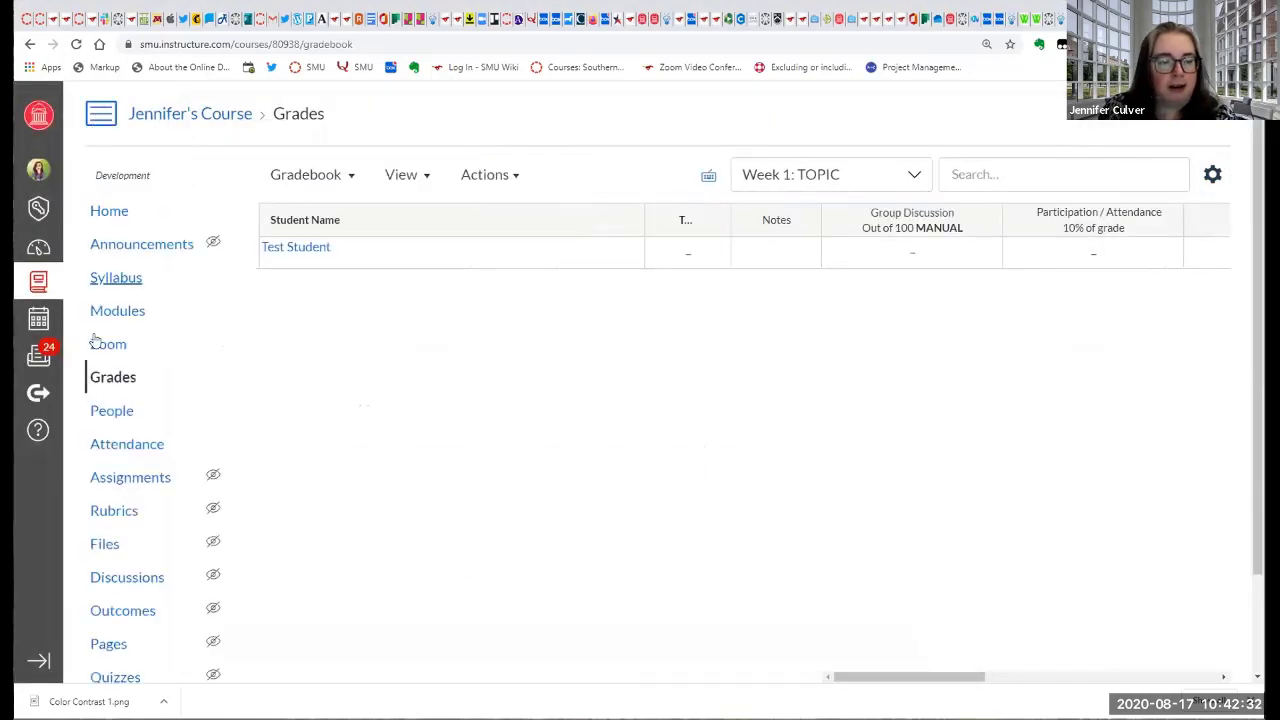
click(128, 482)
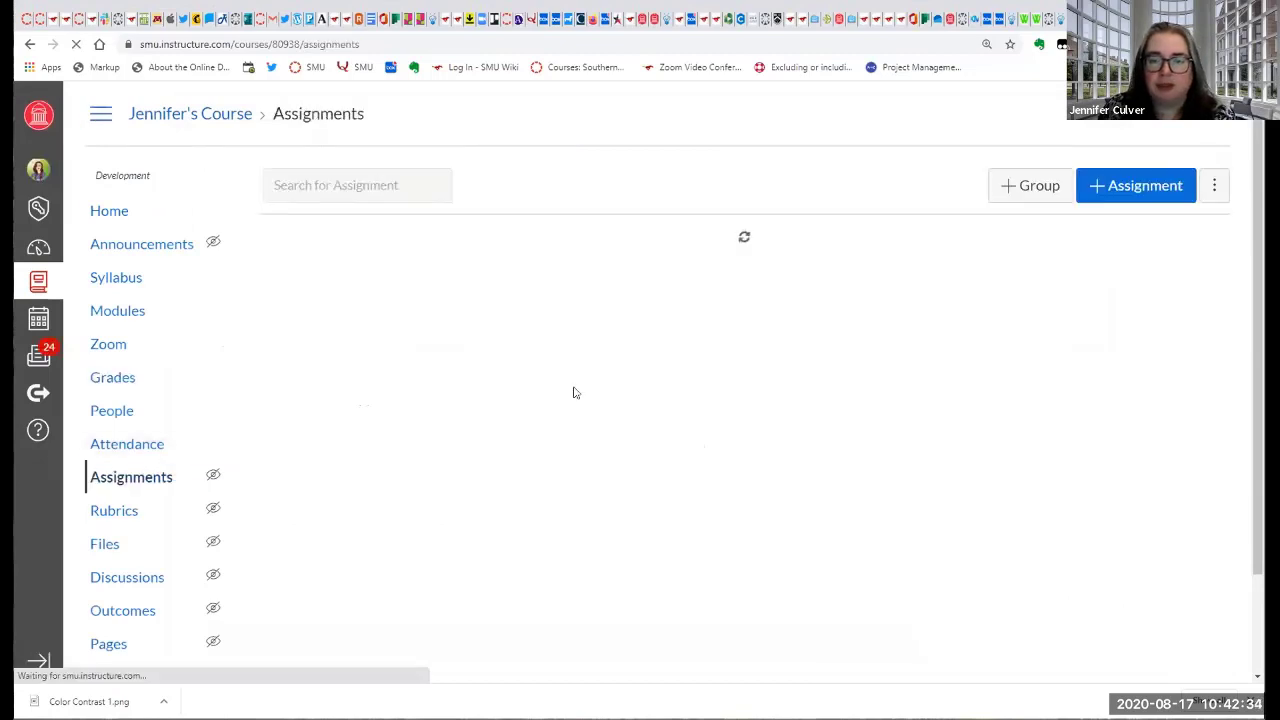
scroll(576, 392, down, 1)
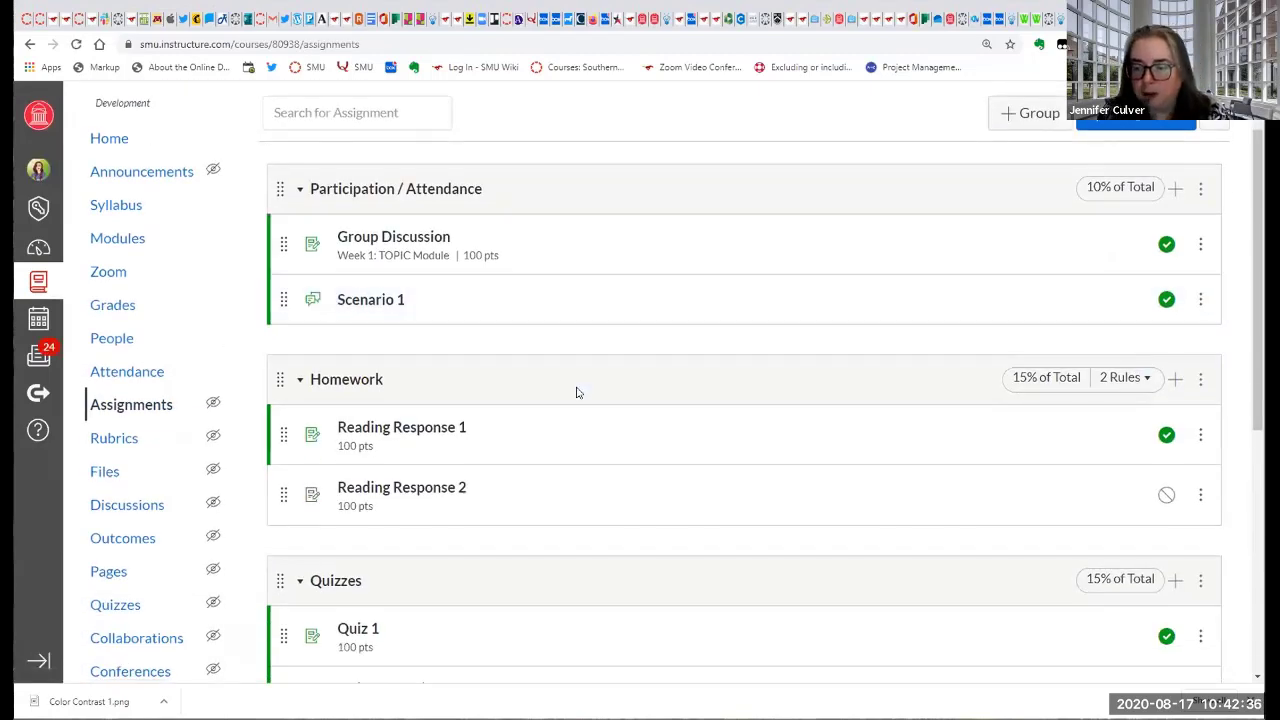